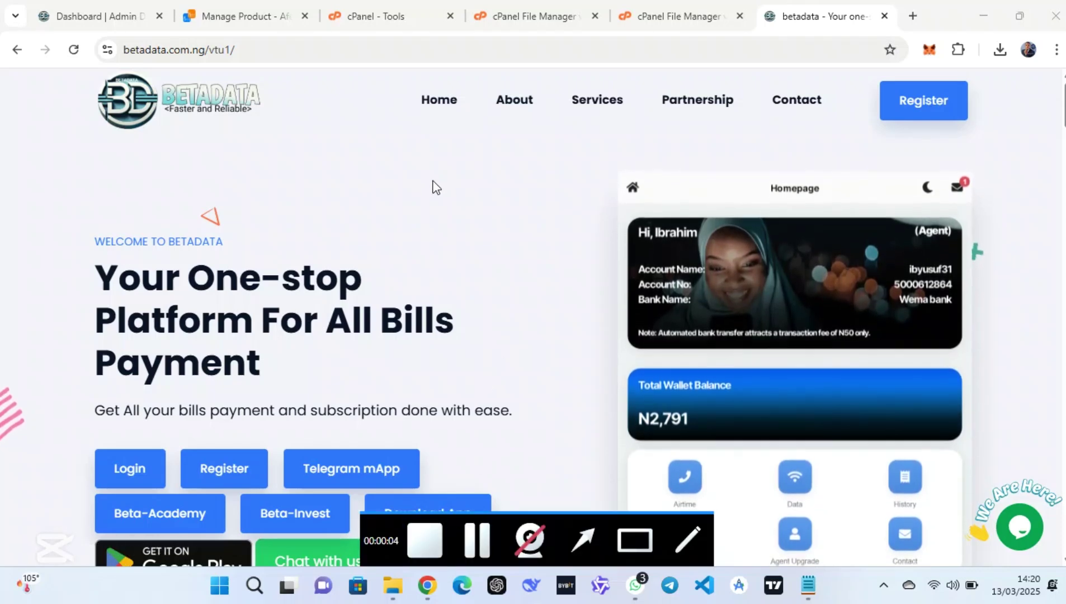
Reload the Betadata homepage, browse it, and go to the registration page
click(74, 50)
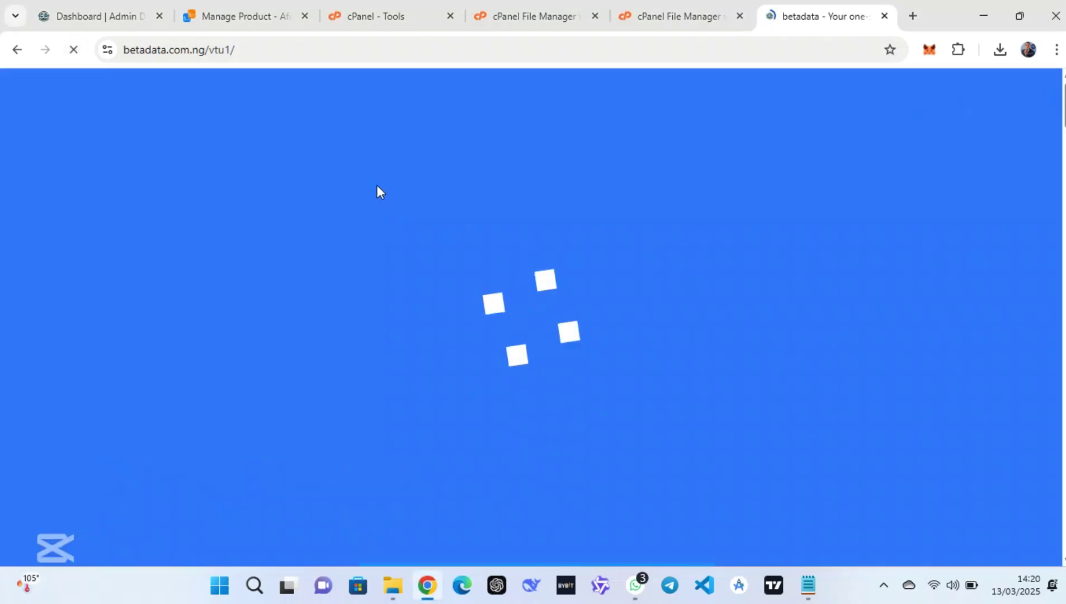
scroll(378, 192, down, 3)
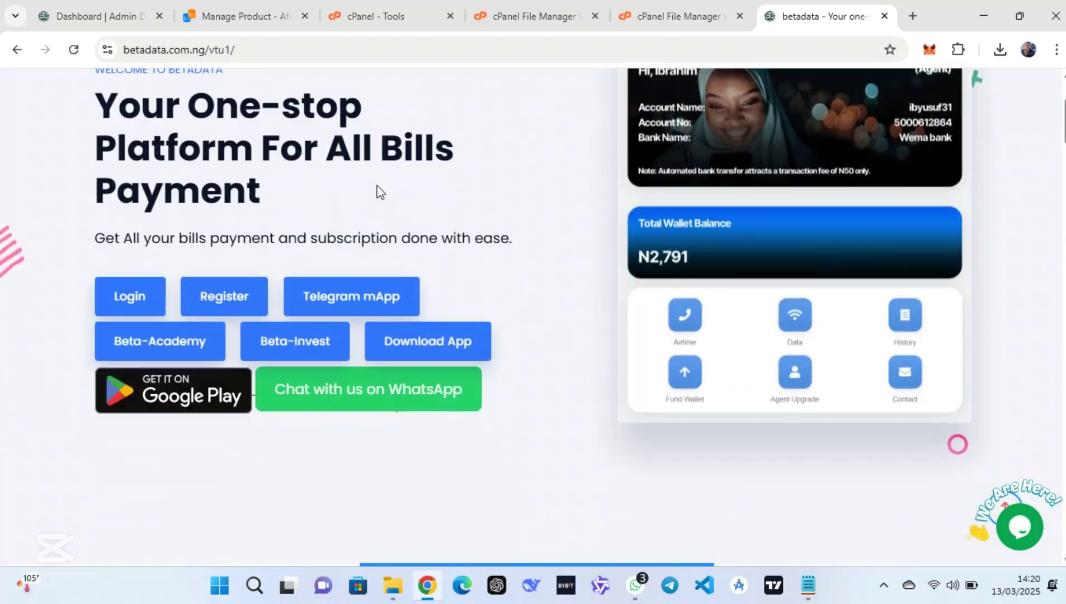
scroll(377, 192, down, 10)
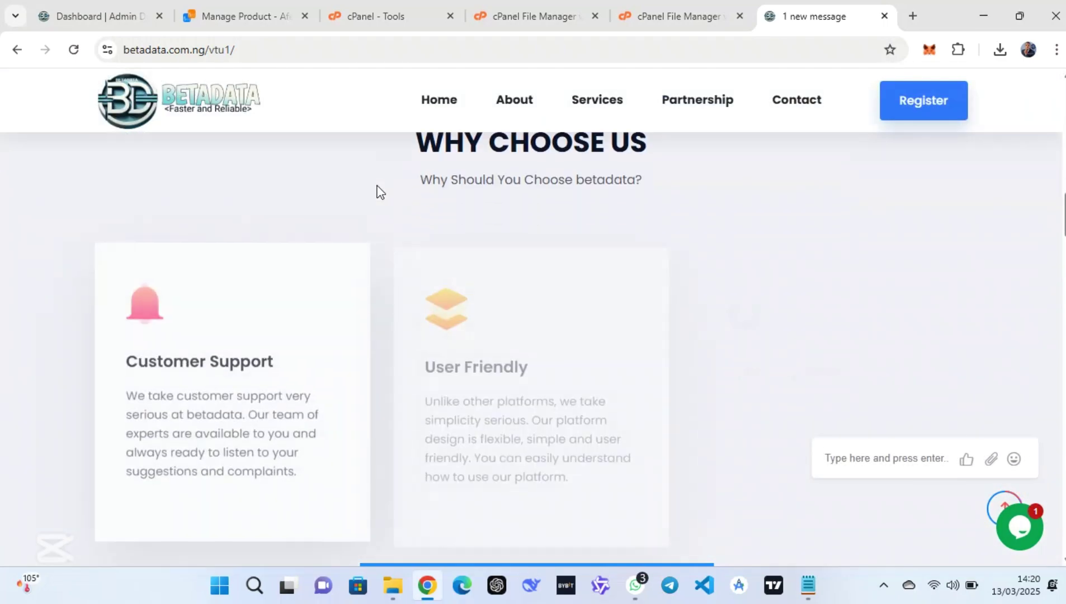
scroll(378, 192, down, 10)
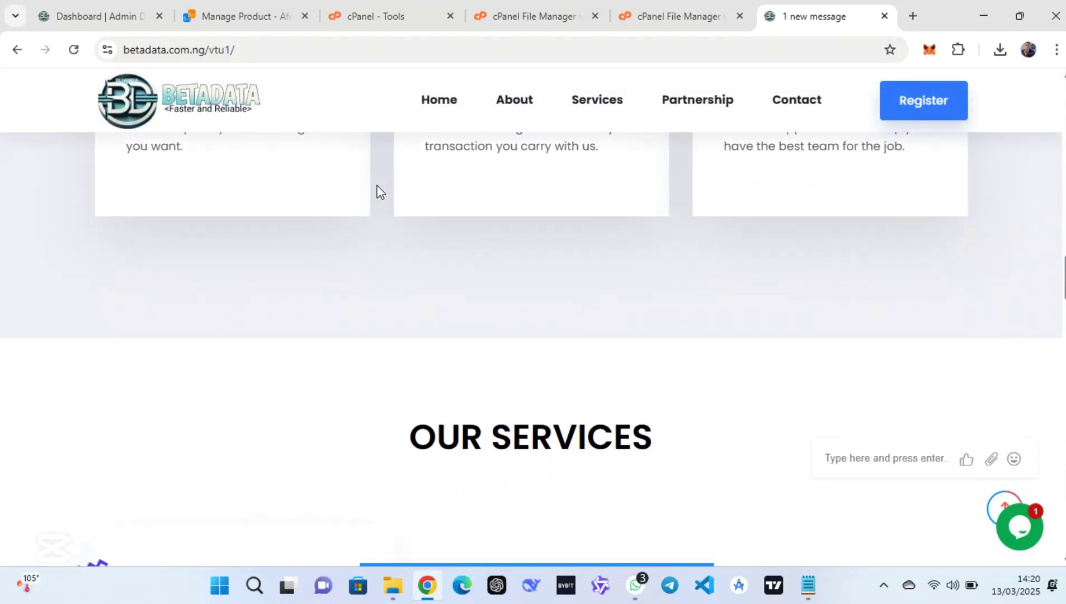
scroll(377, 185, down, 15)
scroll(377, 187, down, 15)
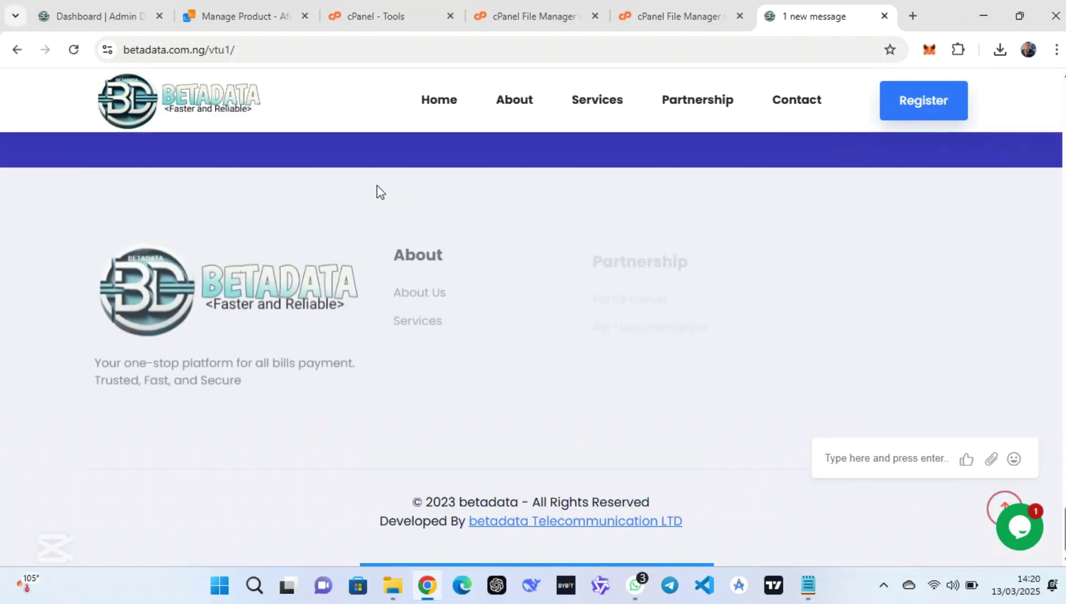
scroll(410, 195, up, 20)
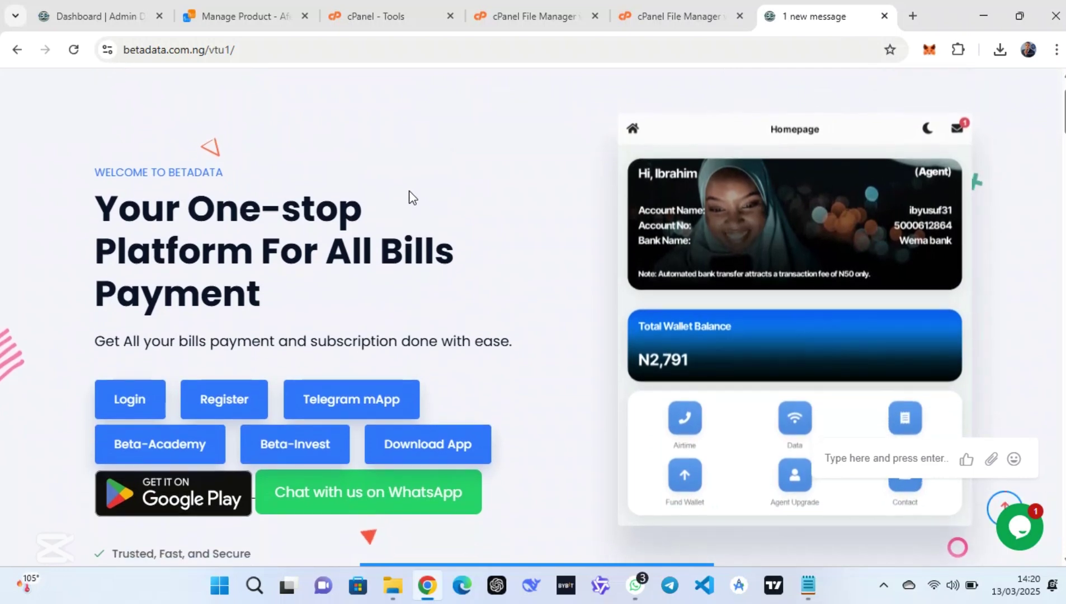
click(193, 403)
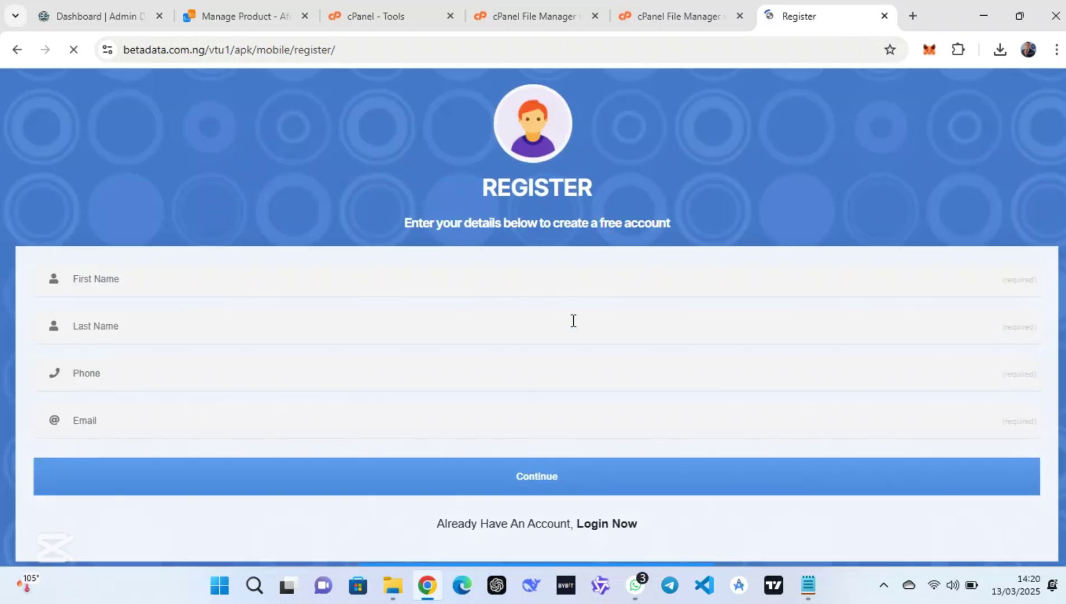
scroll(572, 319, down, 1)
scroll(574, 321, up, 1)
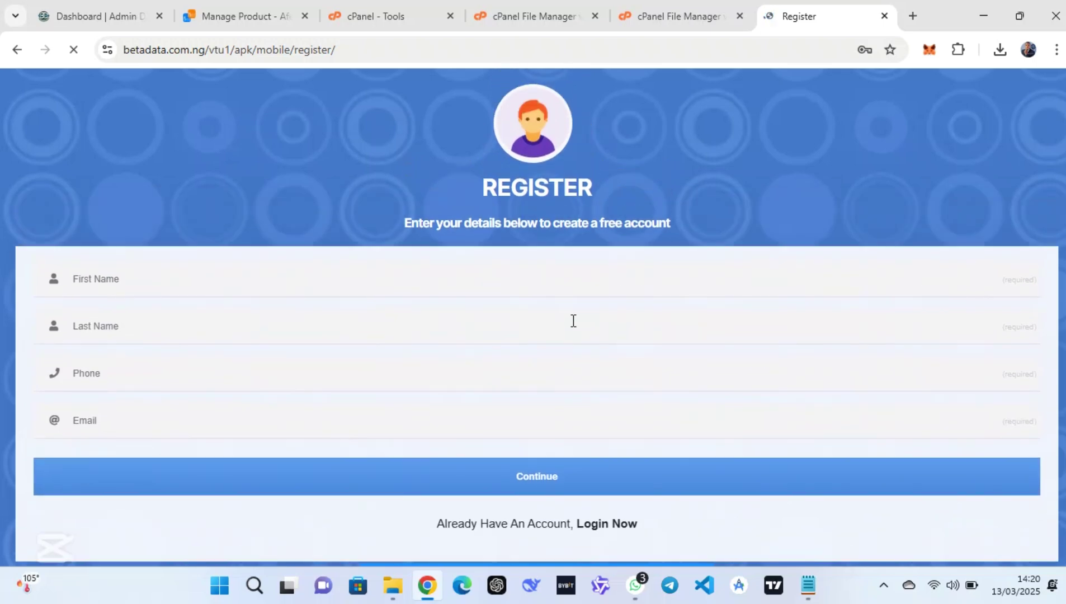
Log in with another account using the saved password and acknowledge the success alert
click(611, 526)
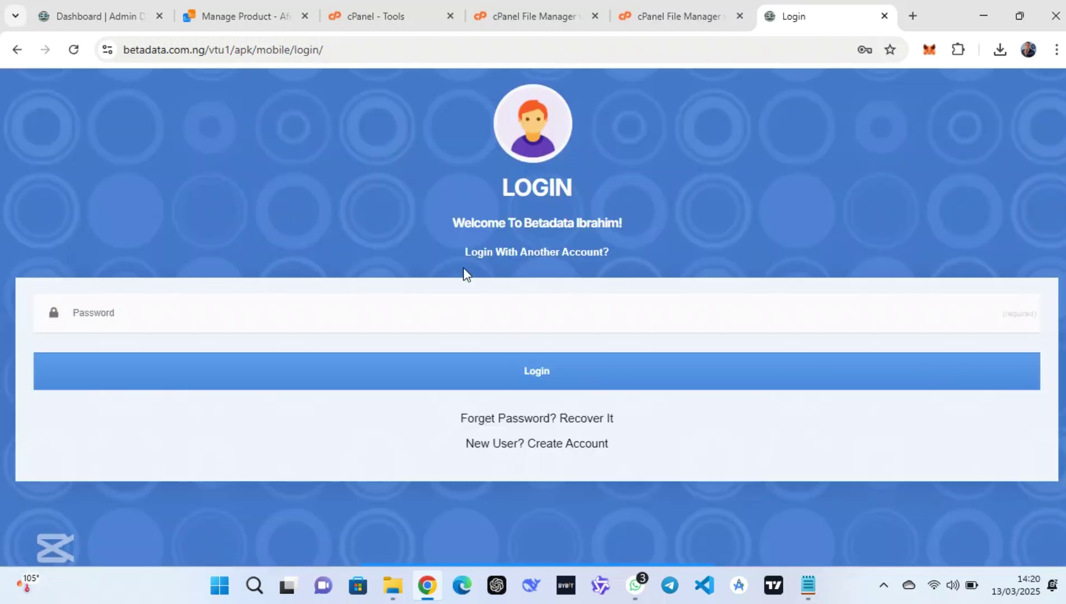
click(514, 252)
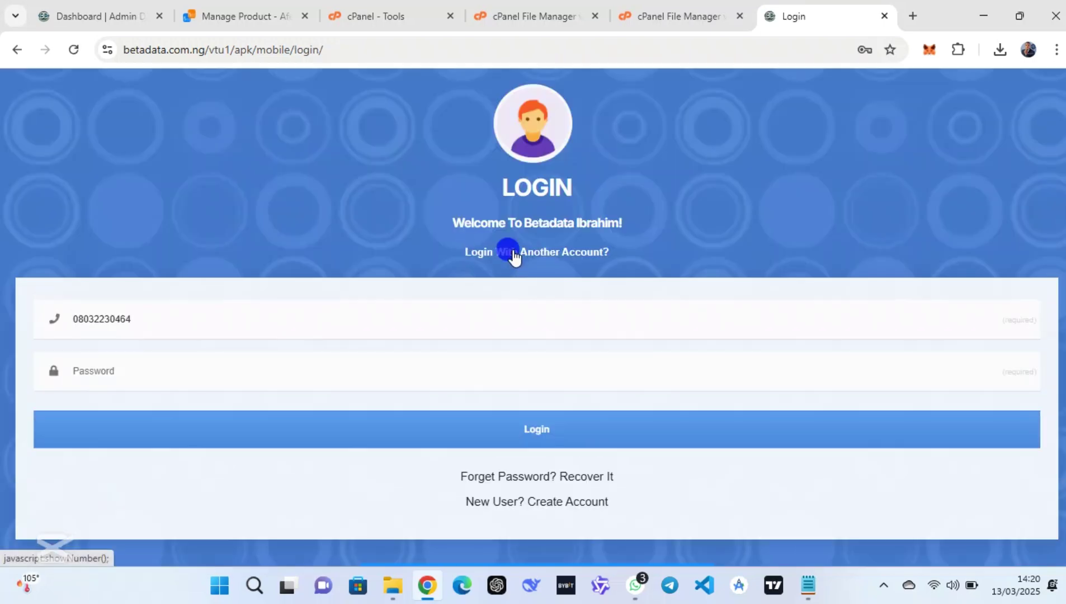
click(351, 348)
click(348, 361)
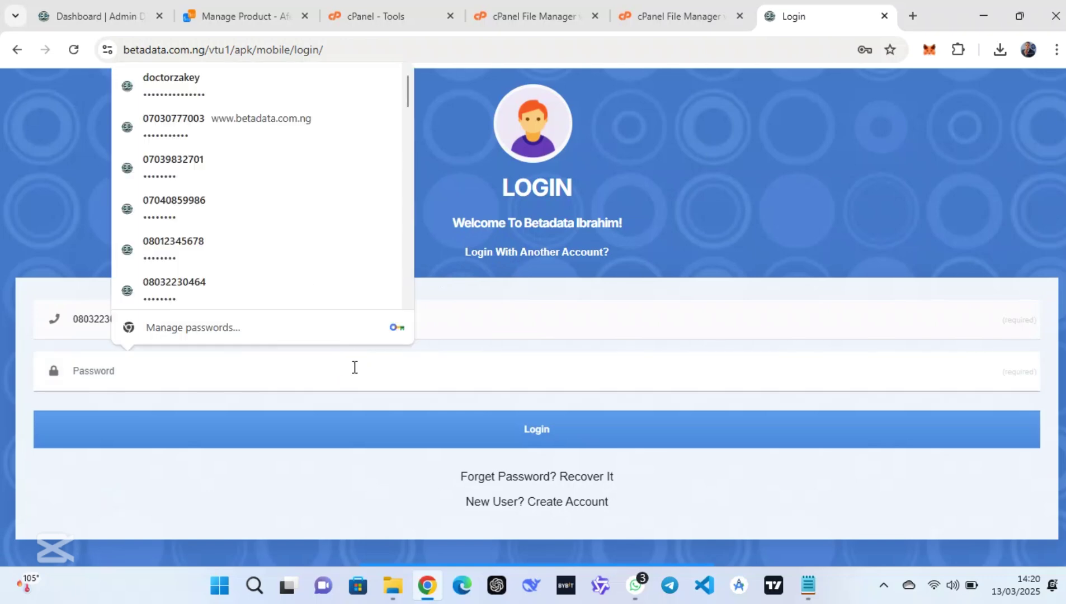
key(Escape)
text(1111)
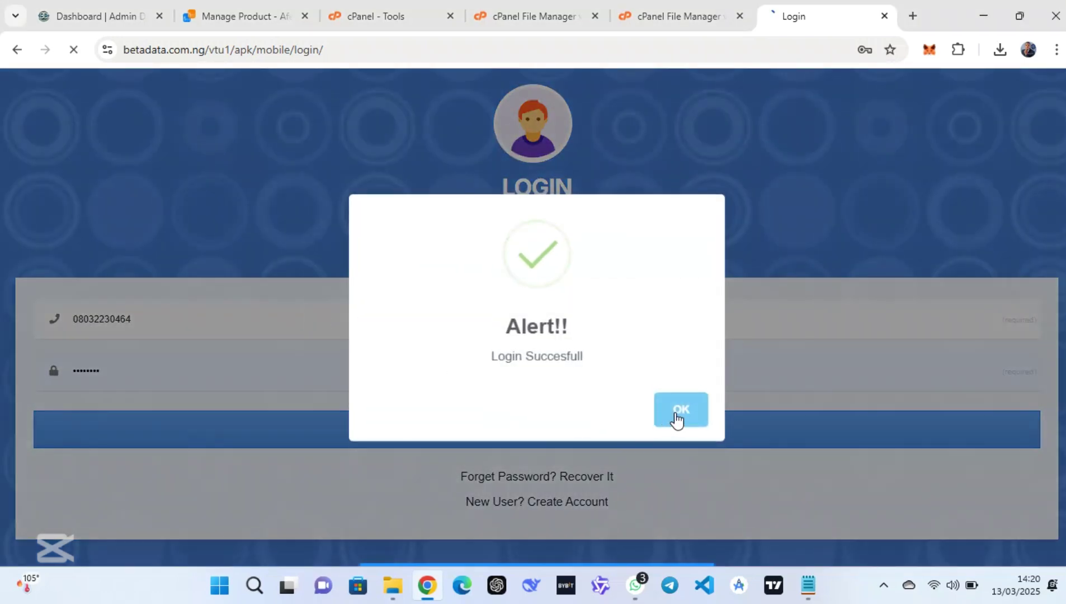
click(677, 418)
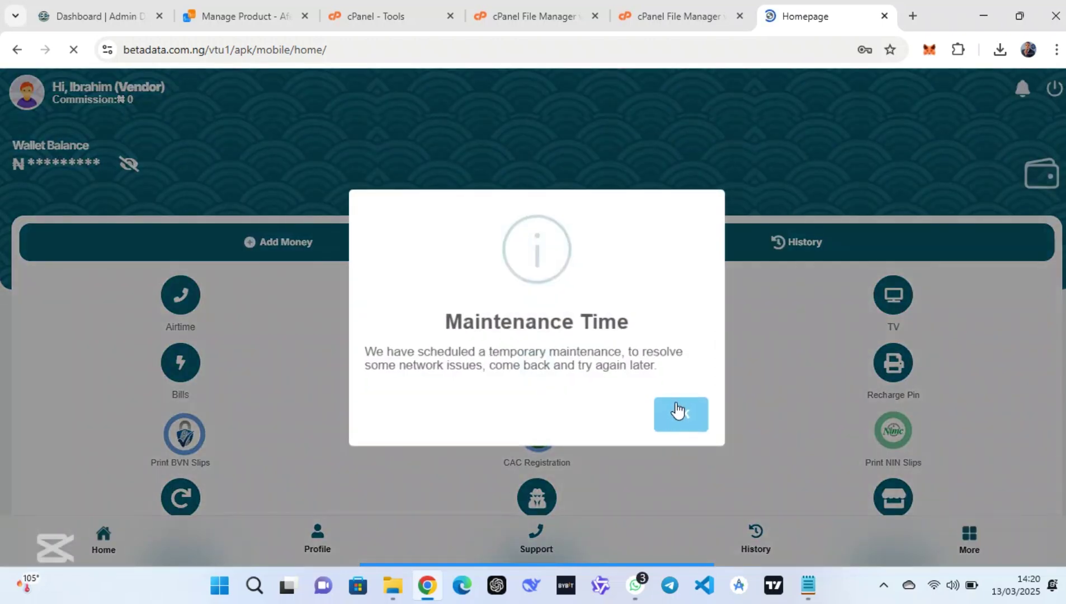
Dismiss the maintenance notice and reveal the ₦468 wallet balance on the dashboard
click(676, 411)
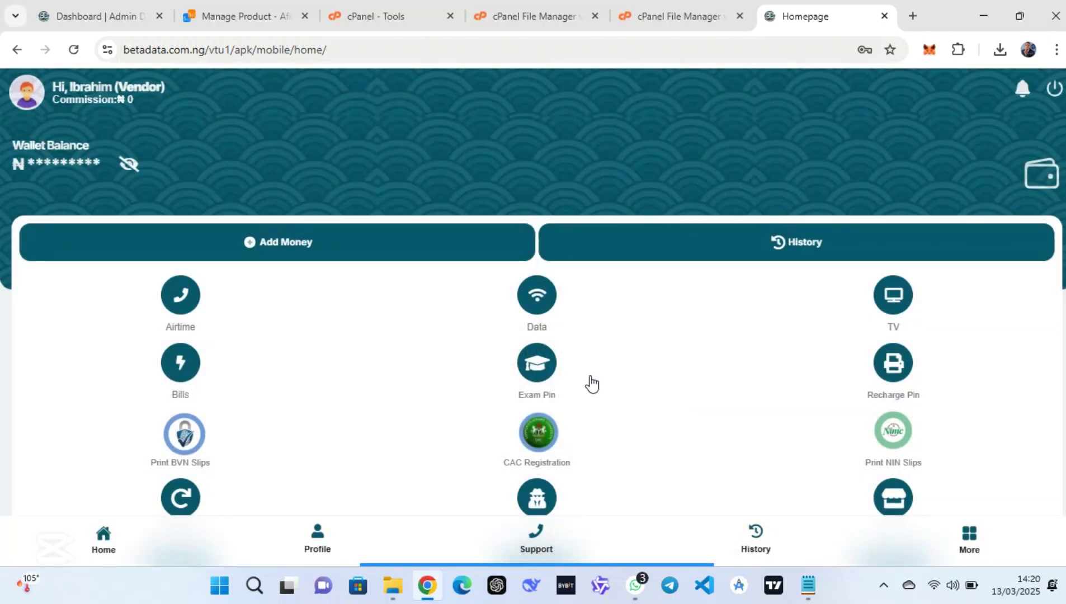
click(129, 165)
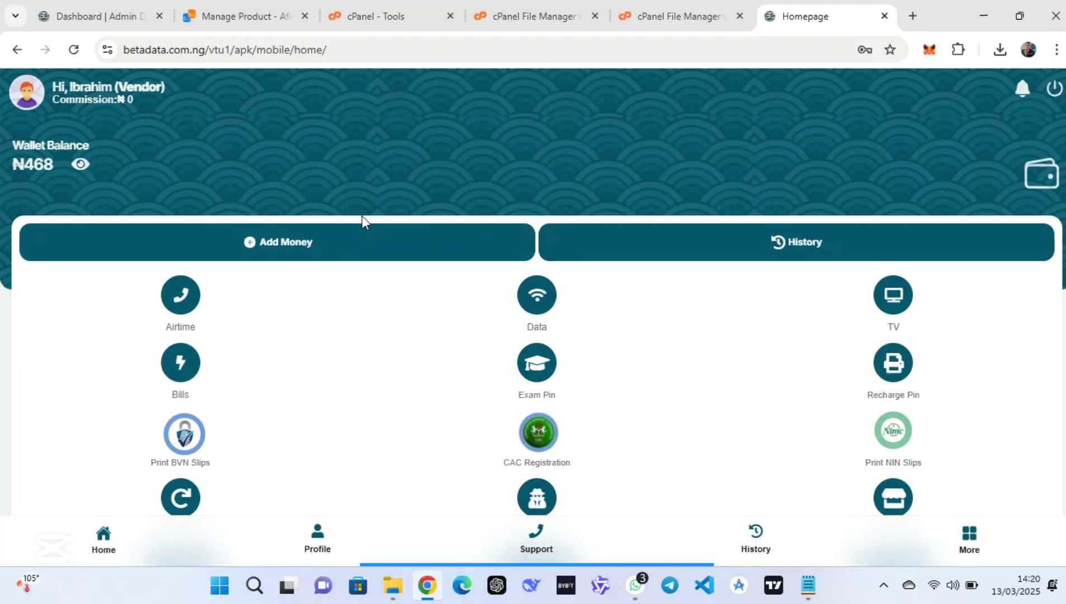
scroll(362, 217, down, 3)
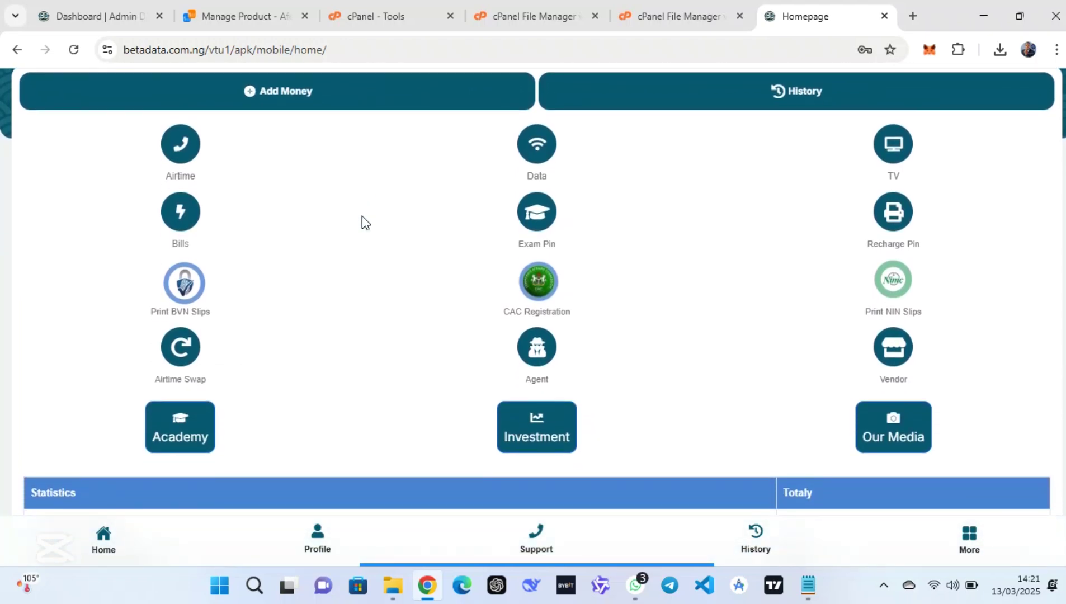
scroll(362, 216, up, 1)
scroll(363, 216, down, 5)
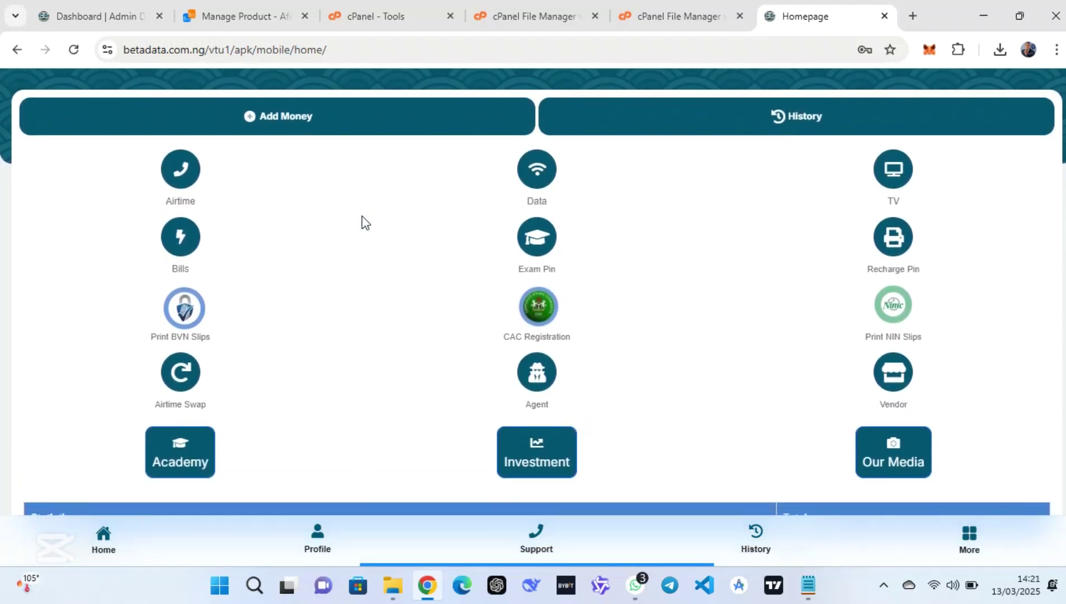
scroll(364, 224, up, 6)
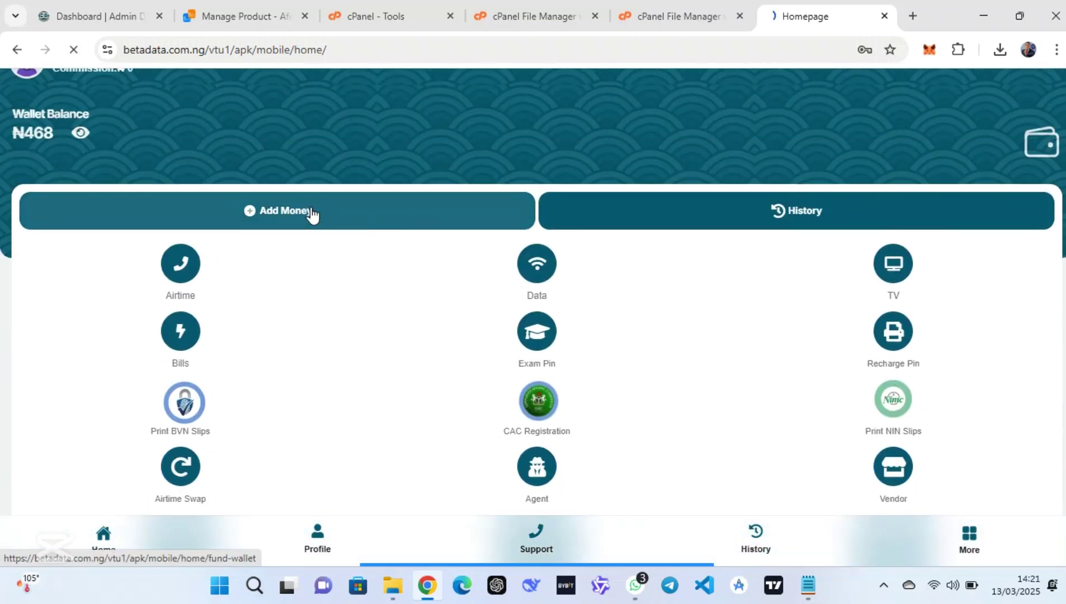
scroll(673, 346, down, 8)
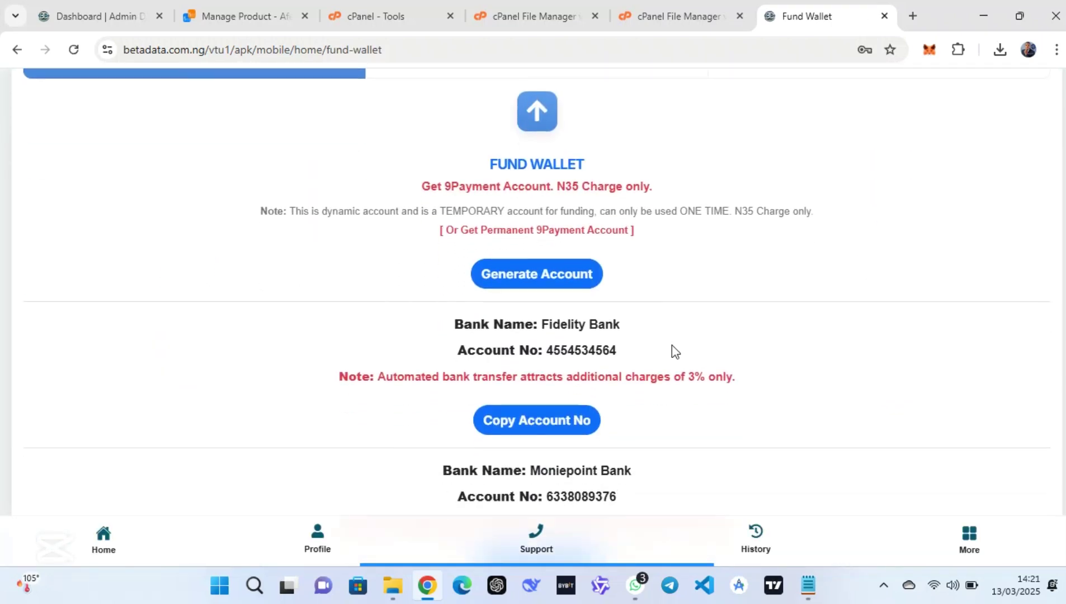
scroll(672, 345, down, 2)
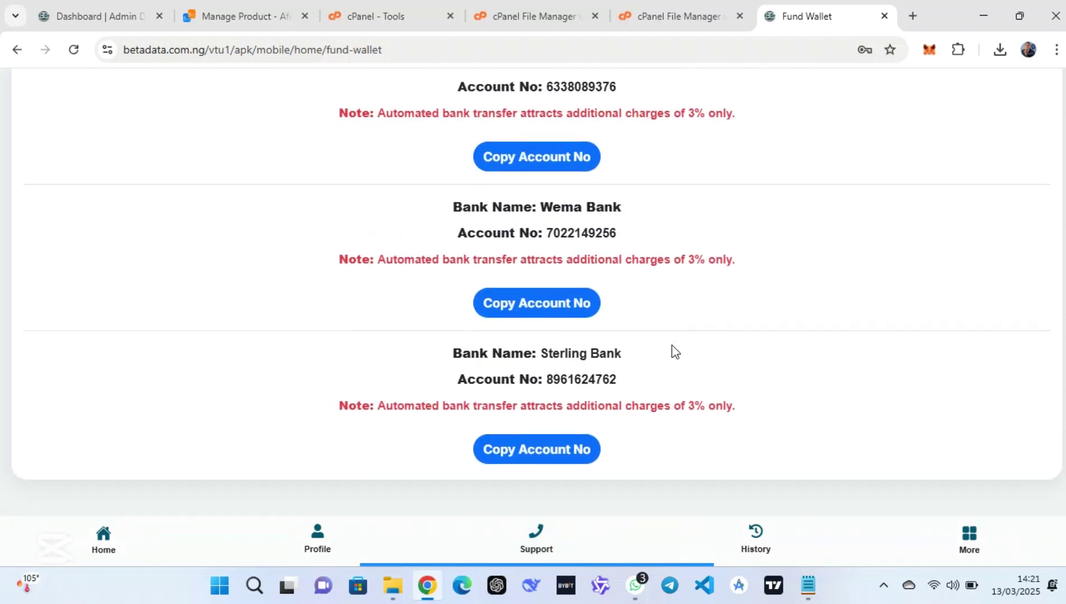
scroll(672, 345, up, 10)
View the manual wallet funding account details, then return home and dismiss the maintenance notice
click(822, 168)
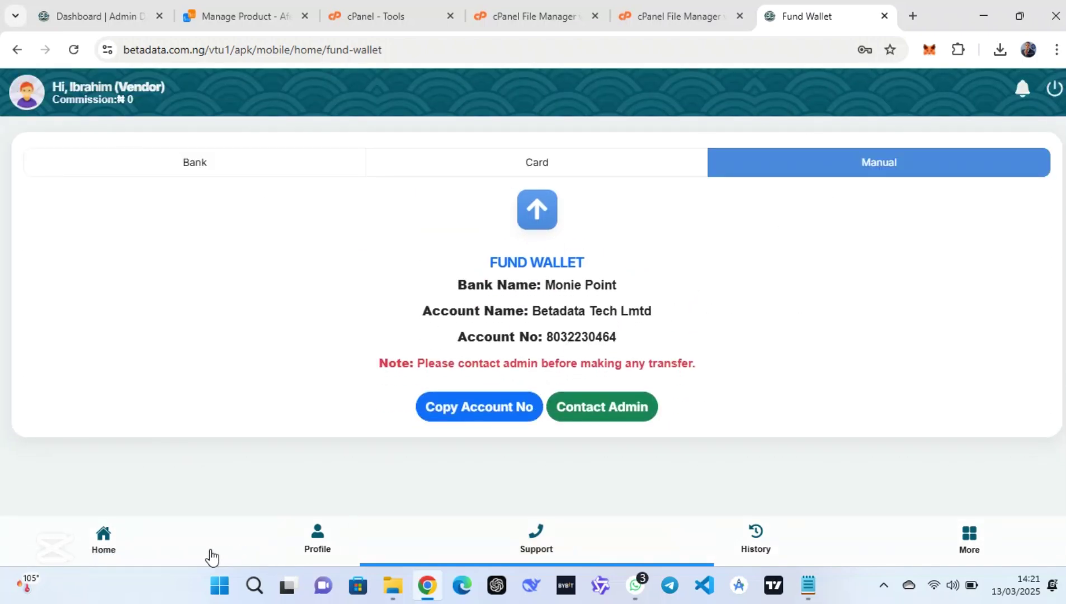
click(94, 545)
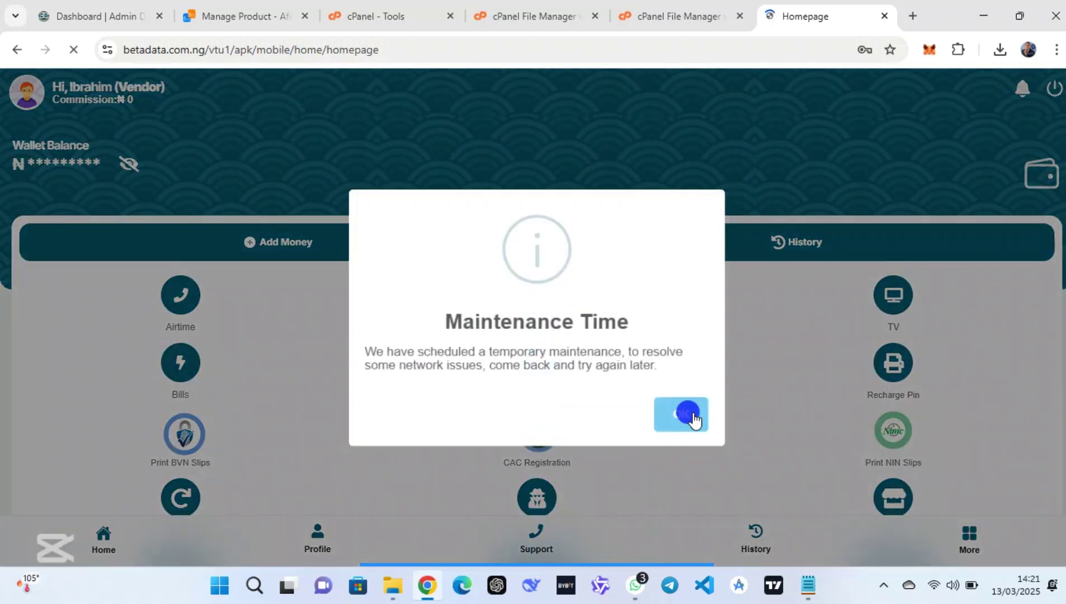
click(692, 417)
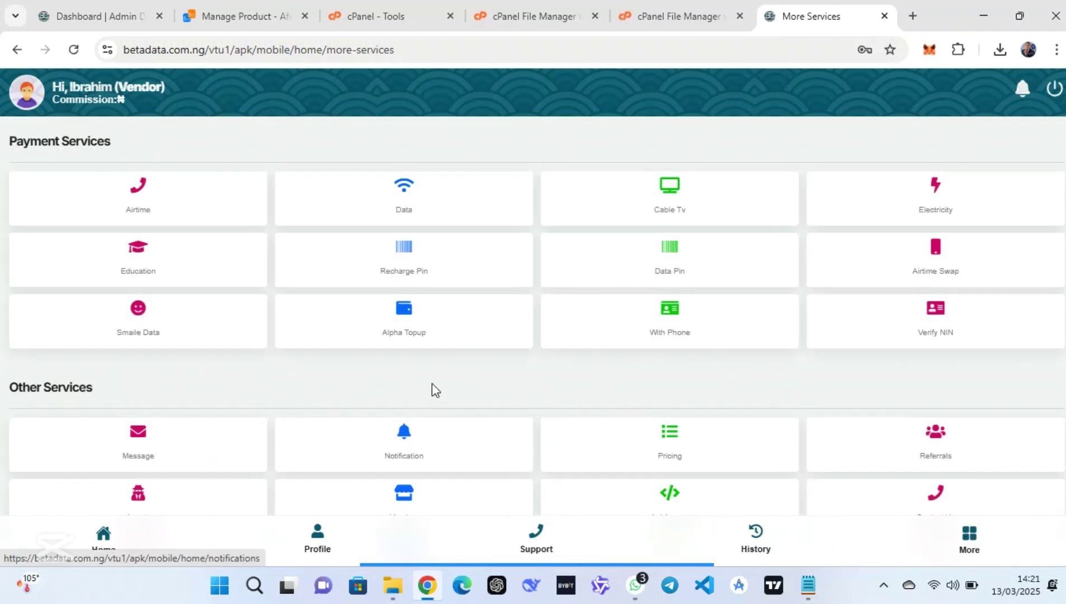
scroll(442, 392, down, 3)
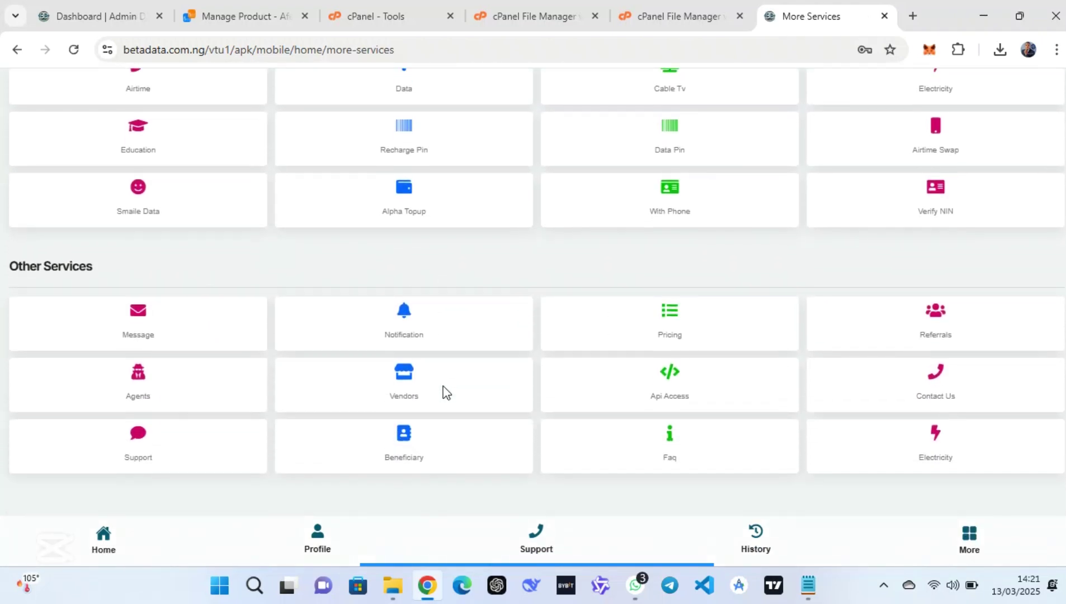
scroll(444, 394, up, 3)
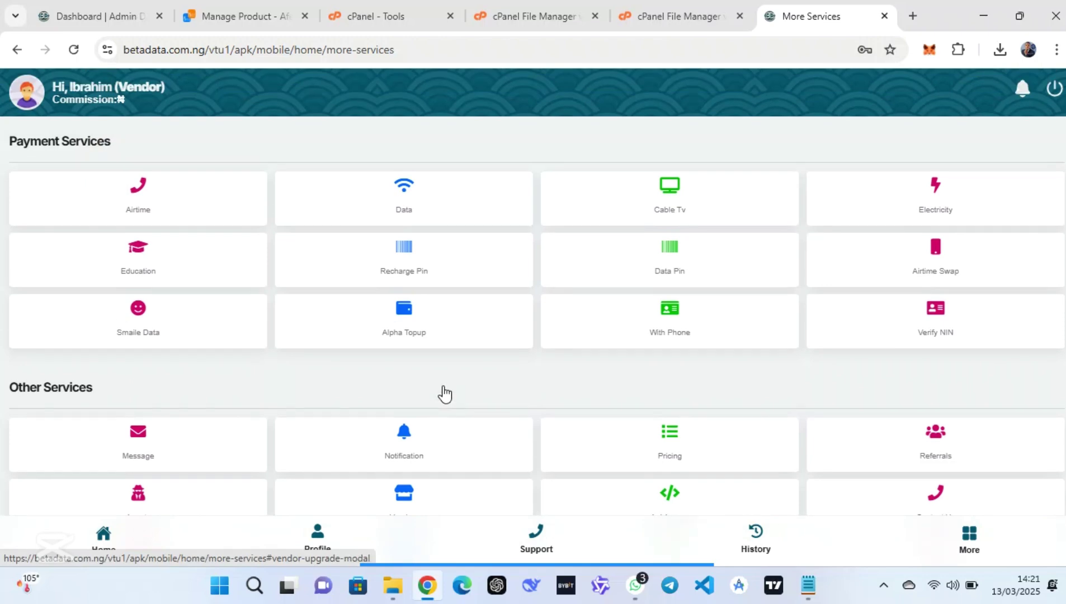
On the Manage Product page, launch cPanel for emberdata.com.ng through One Click Login
click(252, 11)
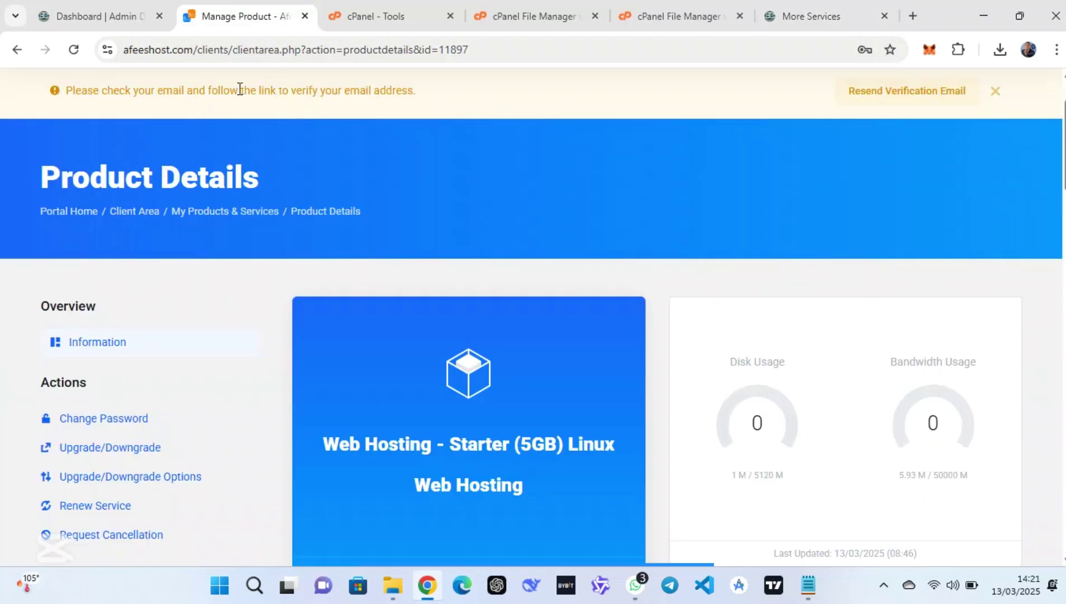
scroll(431, 164, down, 7)
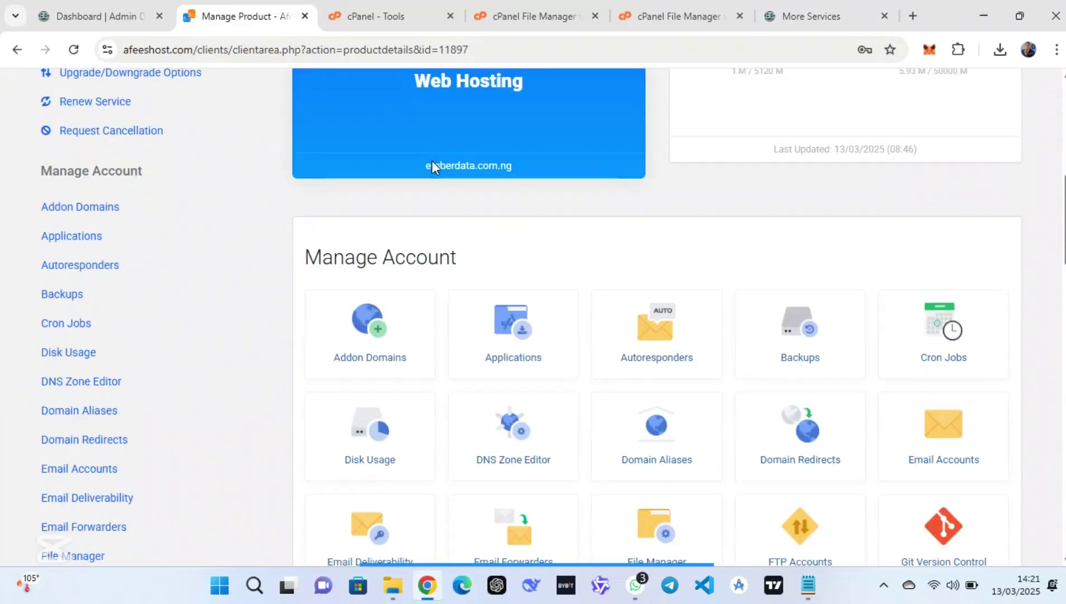
scroll(431, 160, down, 7)
scroll(433, 167, down, 6)
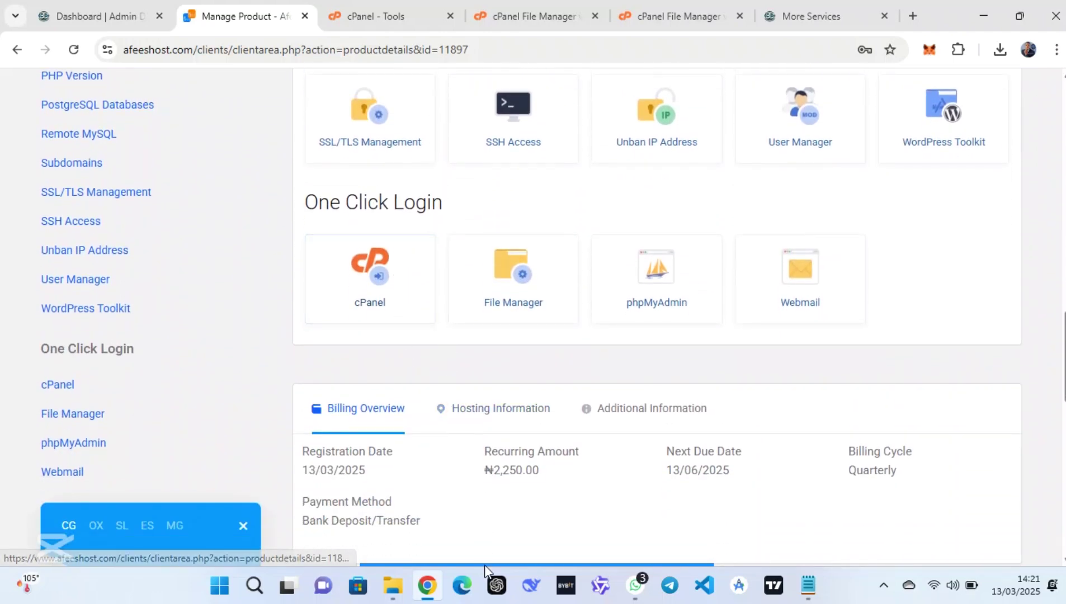
mouse_move(484, 565)
click(618, 548)
mouse_move(442, 228)
mouse_down()
mouse_move(254, 300)
mouse_move(276, 336)
mouse_up()
click(367, 300)
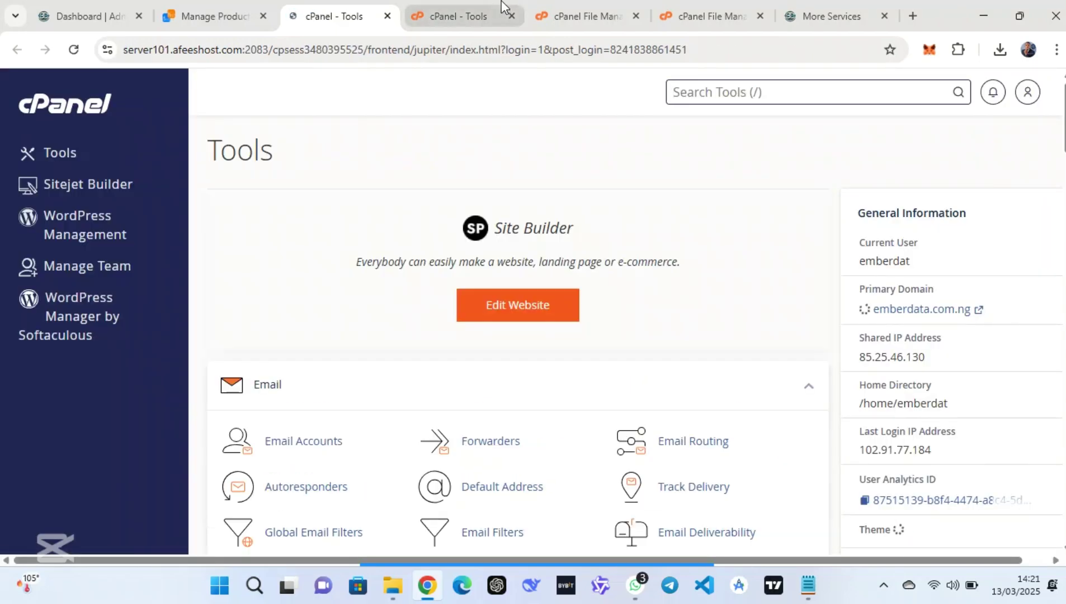
Close the duplicate cPanel Tools and older File Manager tabs, then launch File Manager from Files
click(512, 16)
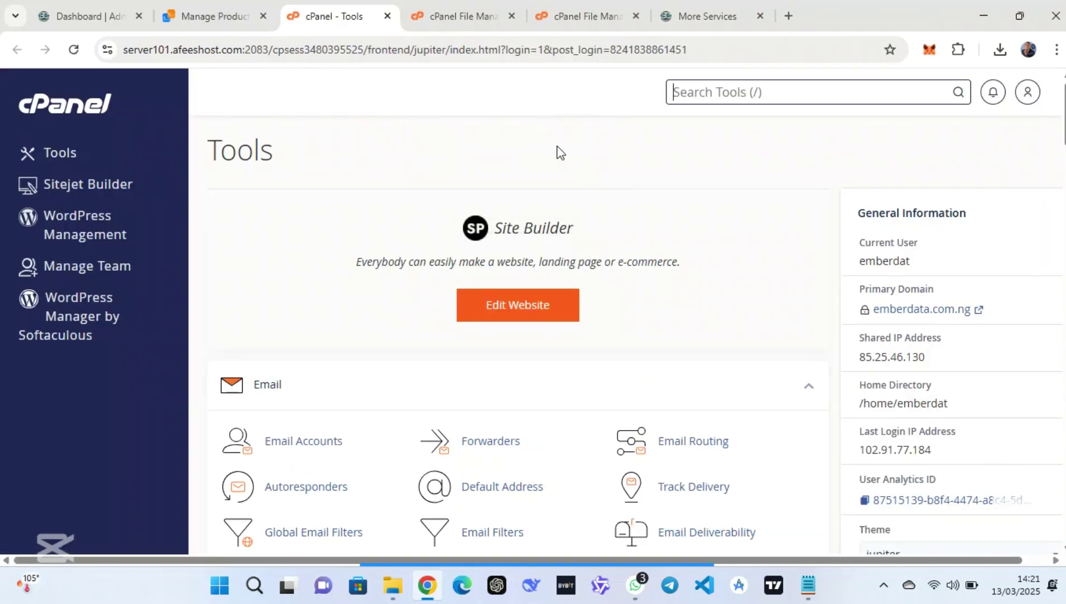
scroll(567, 165, down, 8)
scroll(567, 165, down, 3)
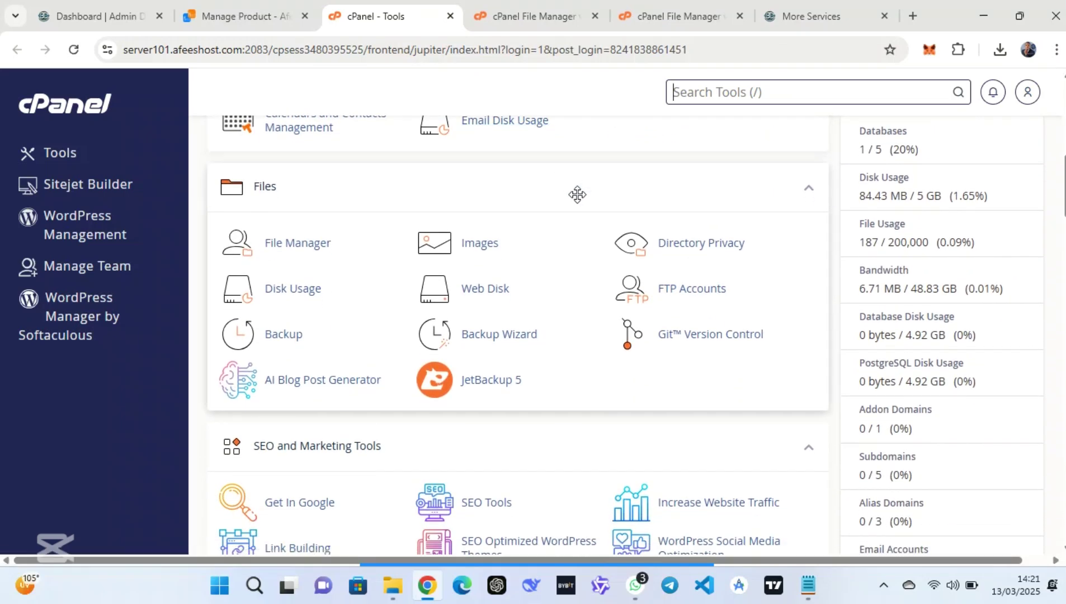
scroll(576, 193, down, 1)
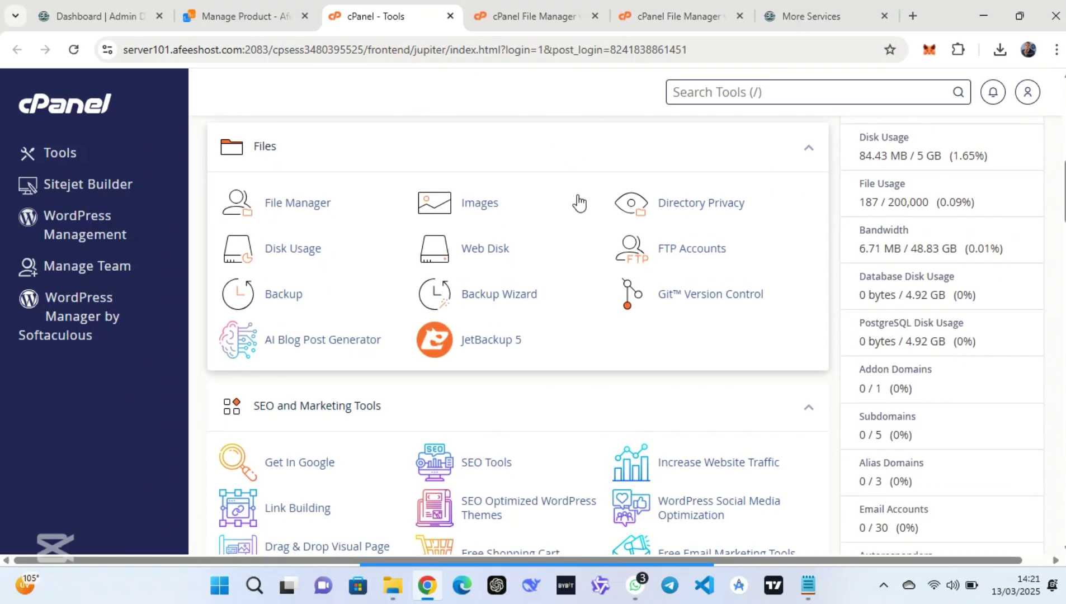
click(594, 16)
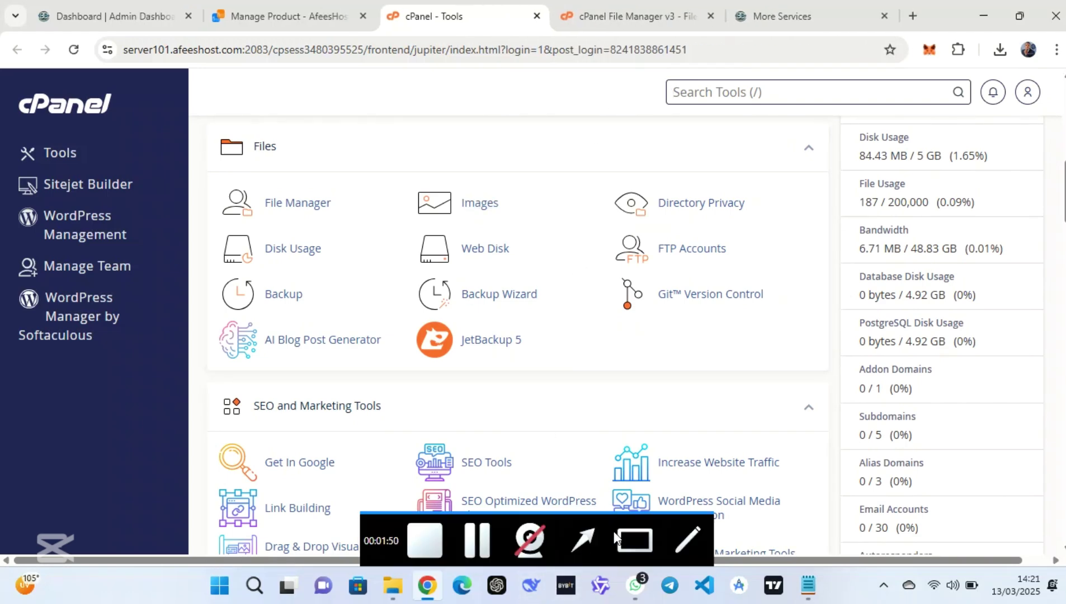
click(625, 535)
drag(357, 162, 195, 232)
click(309, 205)
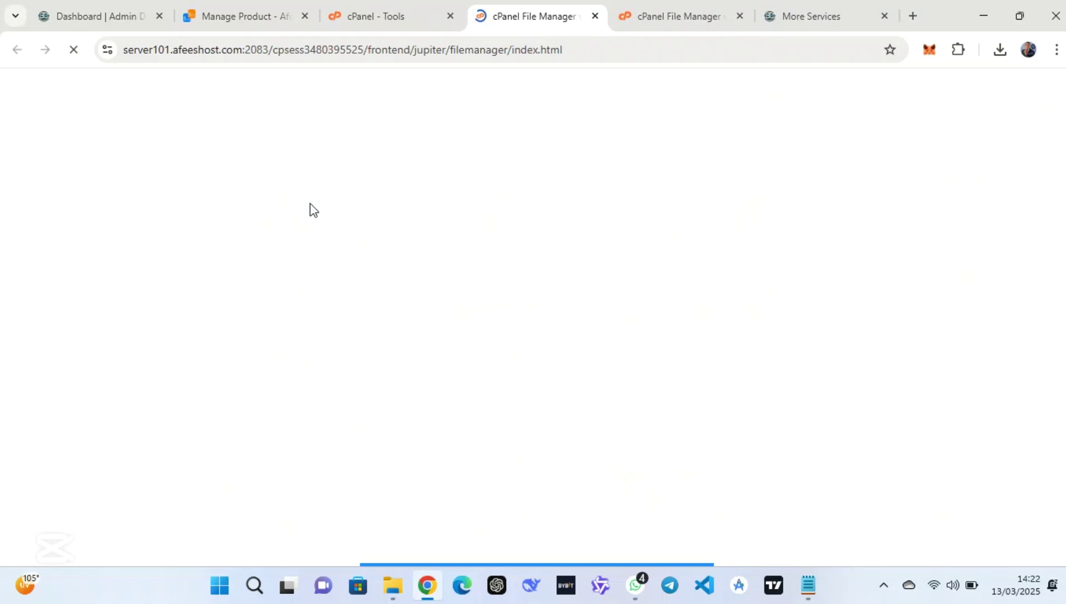
Double-click public_html in File Manager to view its contents, V6.1-SCRIPT.zip
mouse_move(609, 566)
click(579, 540)
drag(505, 408, 362, 363)
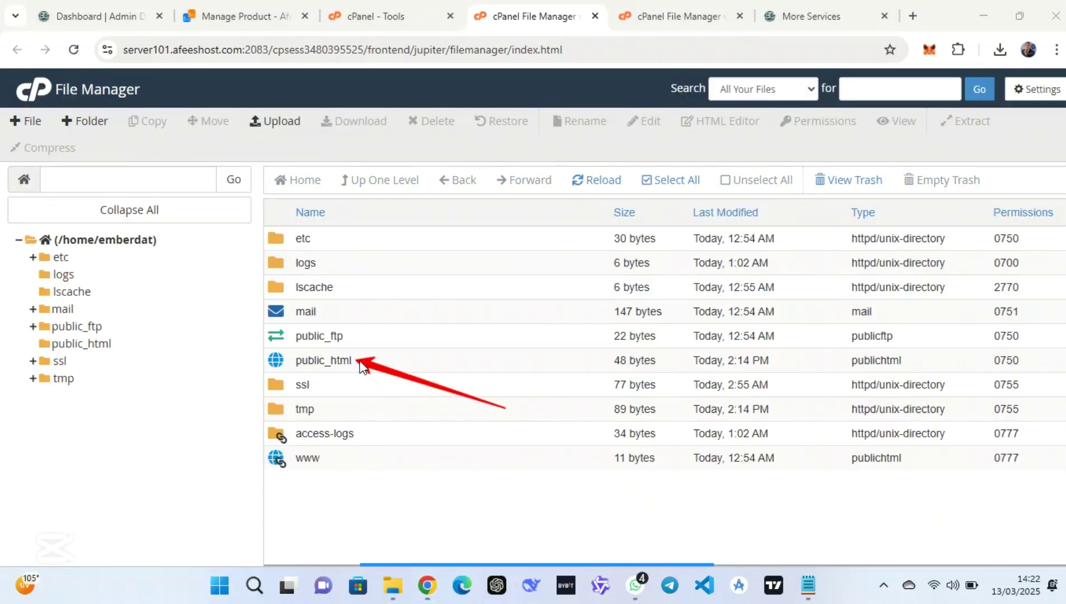
double_click(411, 360)
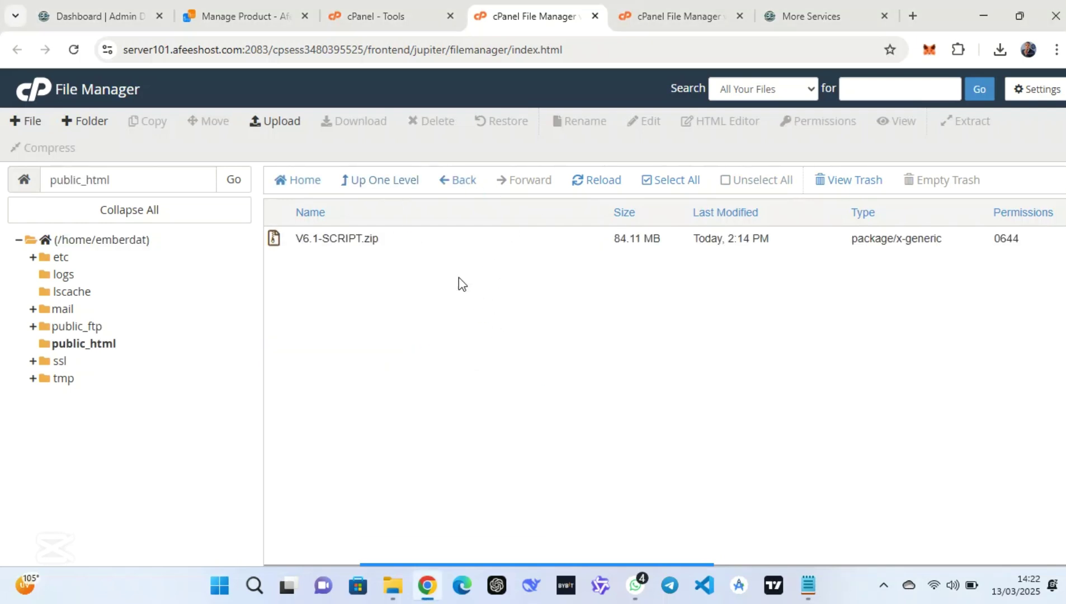
click(577, 548)
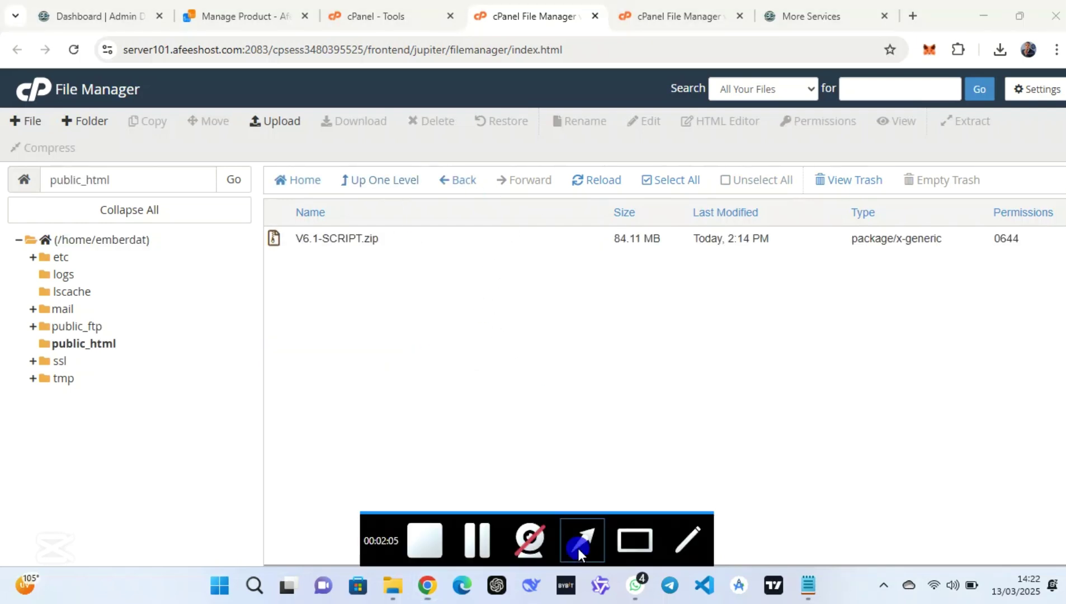
mouse_move(399, 309)
mouse_down()
mouse_move(288, 180)
mouse_move(285, 130)
mouse_move(278, 134)
mouse_up()
Choose the V6.1-SCRIPT archive from the computer for upload into public_html
click(275, 119)
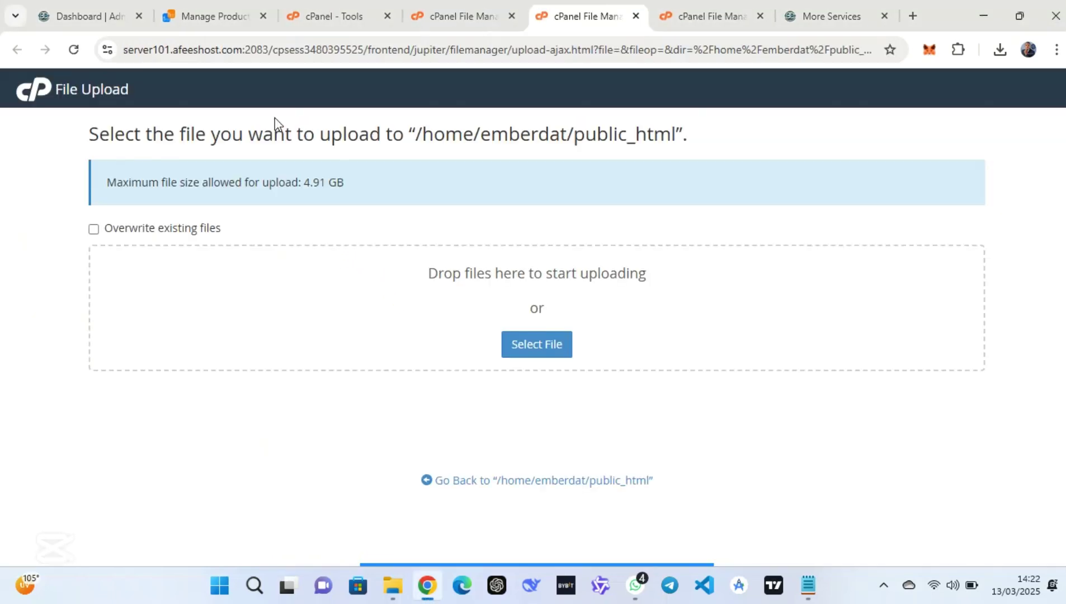
click(544, 342)
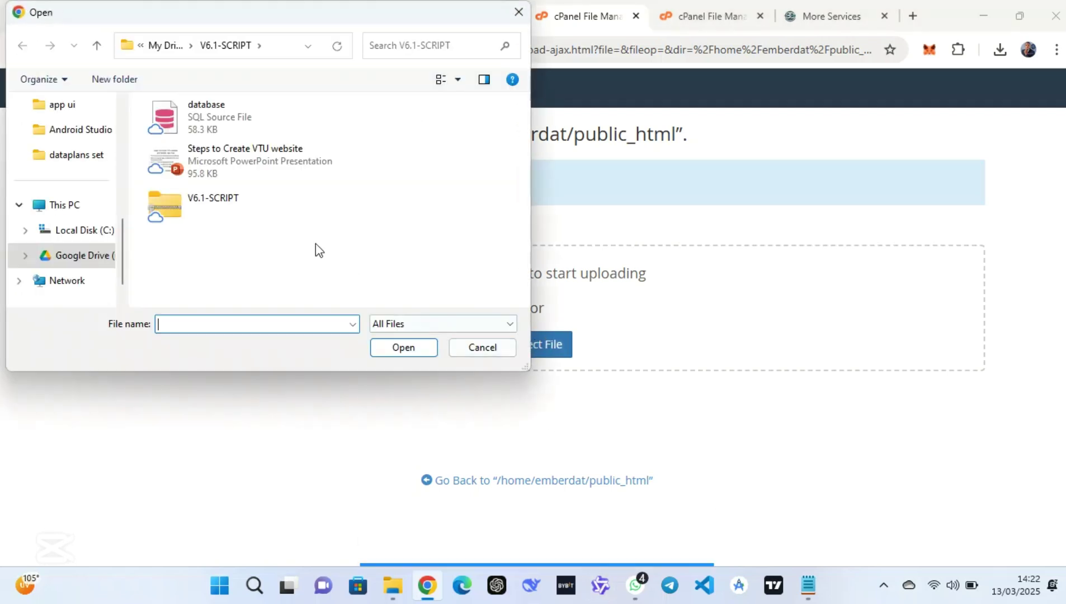
click(238, 207)
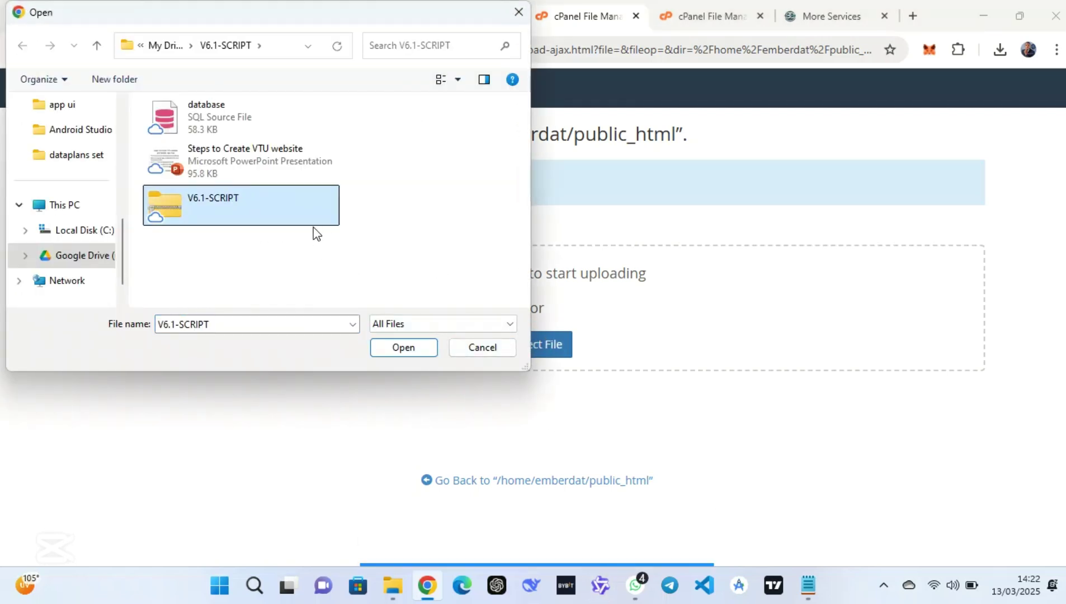
click(634, 542)
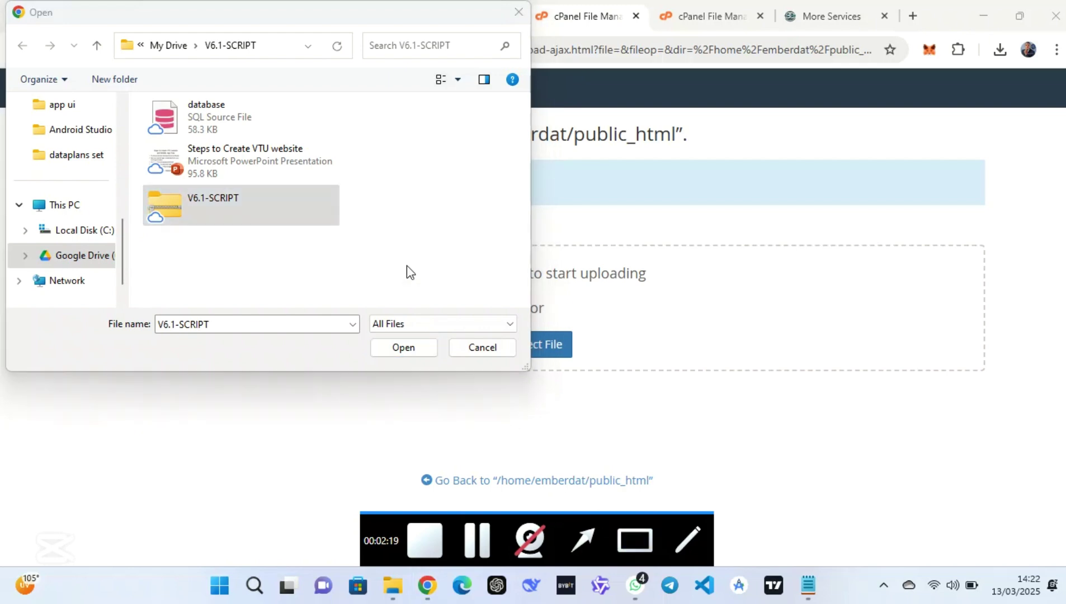
mouse_move(383, 180)
mouse_down()
mouse_move(112, 241)
mouse_move(119, 246)
mouse_up()
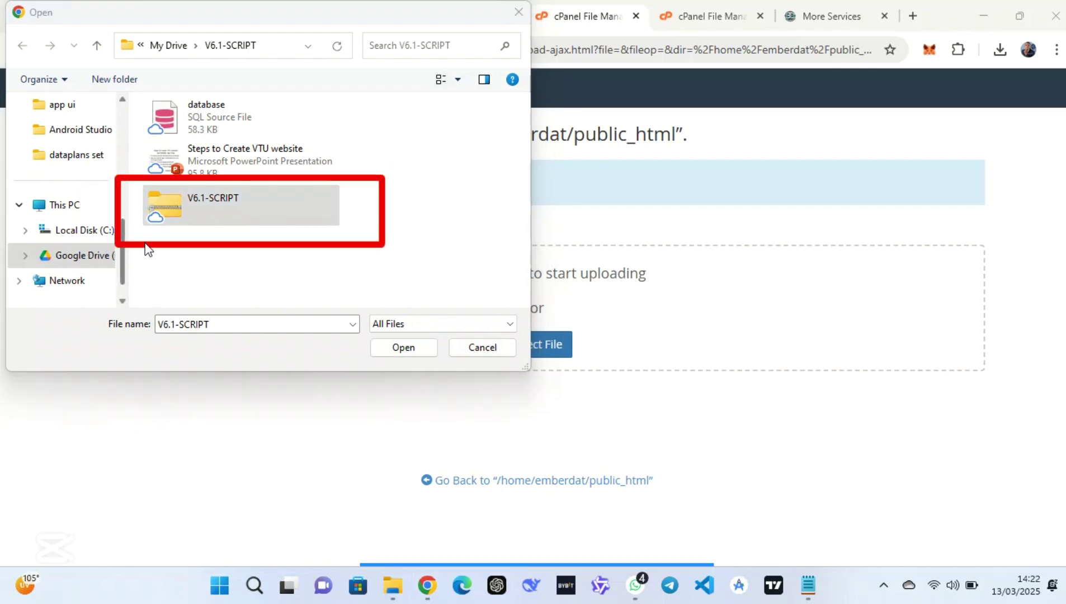
click(414, 348)
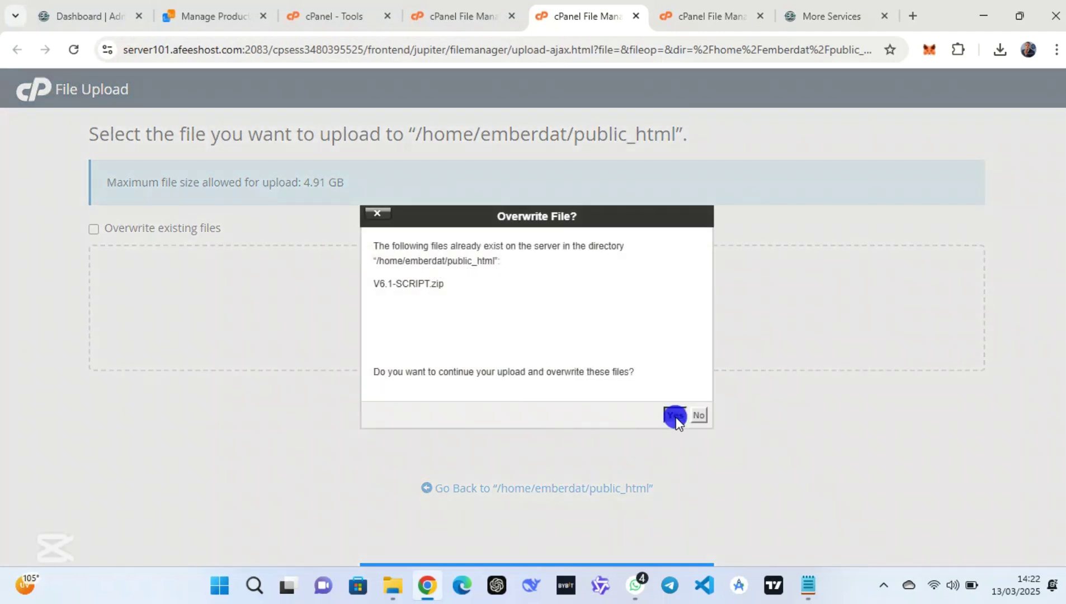
Overwrite the existing V6.1-SCRIPT.zip and confirm the 84.11 MB upload finished
click(675, 415)
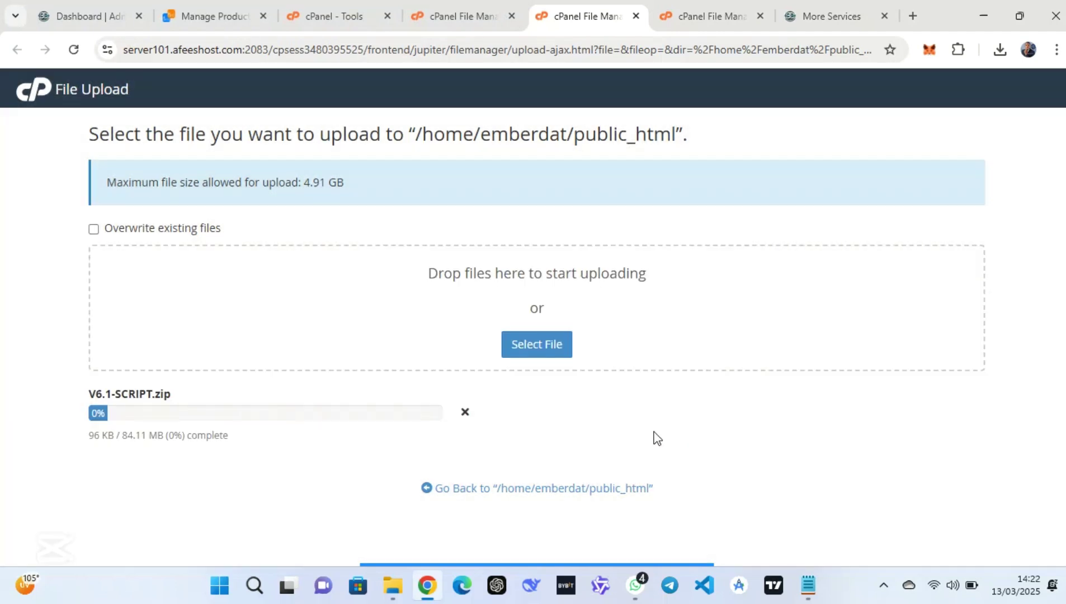
click(463, 412)
click(692, 14)
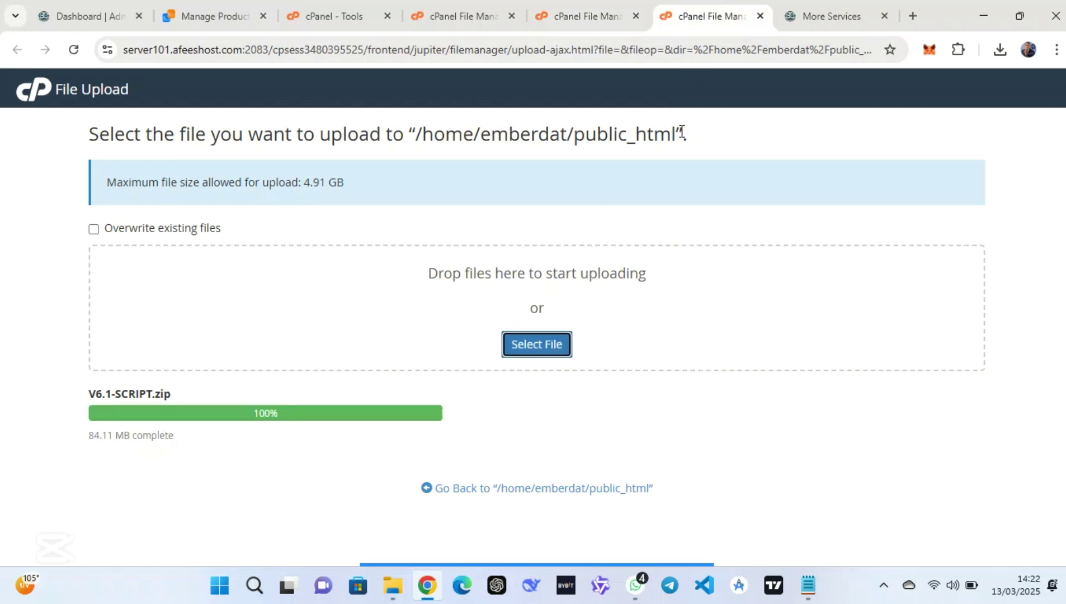
mouse_move(583, 571)
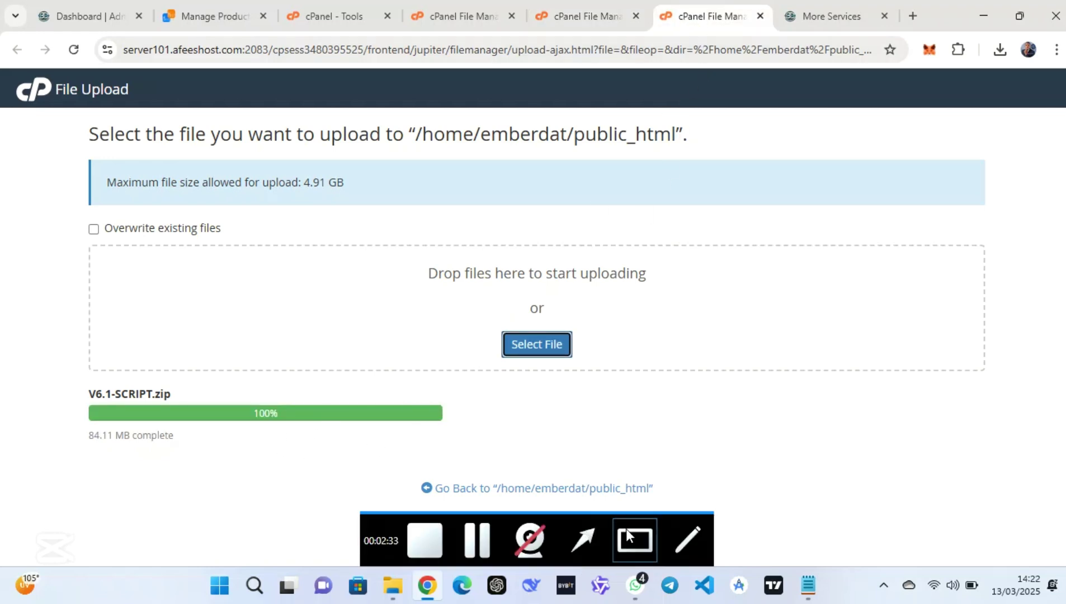
mouse_move(412, 351)
mouse_down()
mouse_move(447, 376)
mouse_move(97, 397)
mouse_move(255, 428)
mouse_move(397, 433)
mouse_up()
Go back to the public_html listing and close the leftover upload tab
click(522, 492)
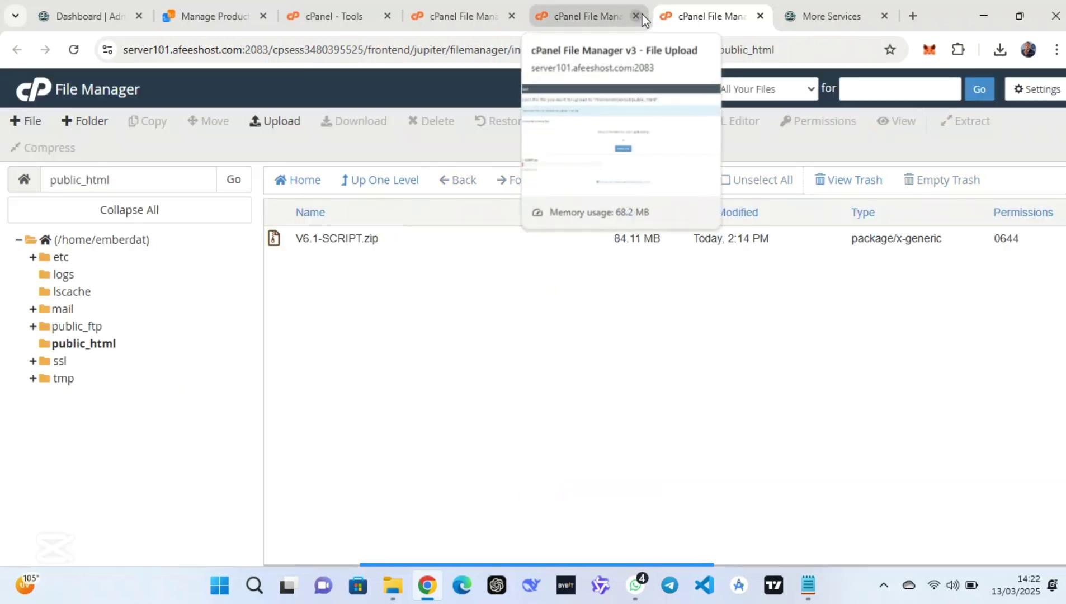
click(636, 16)
mouse_move(560, 525)
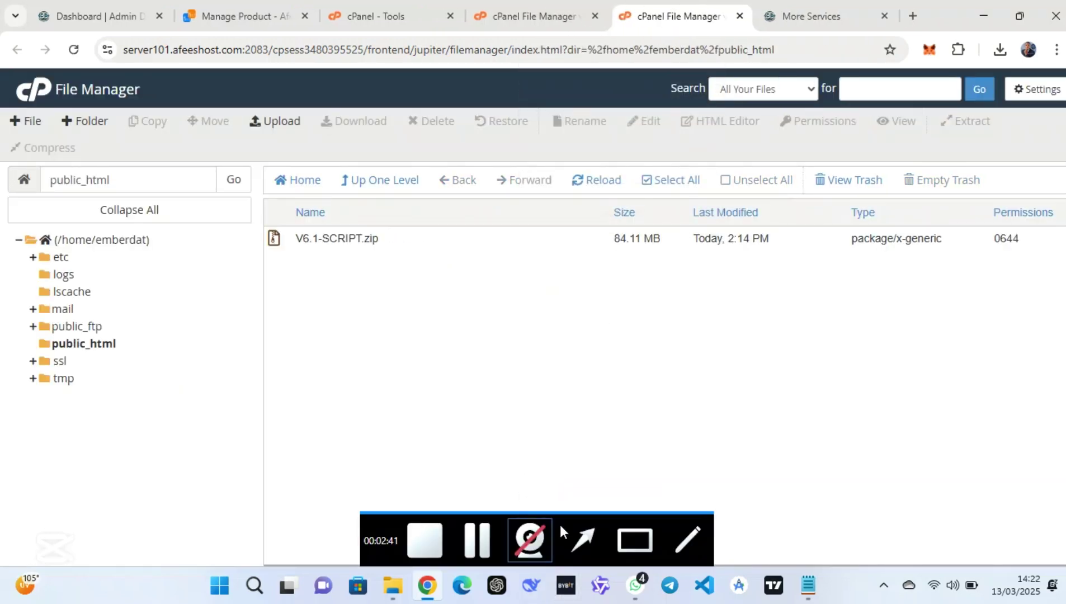
click(627, 535)
mouse_move(503, 295)
mouse_down()
mouse_move(312, 200)
mouse_move(231, 201)
mouse_up()
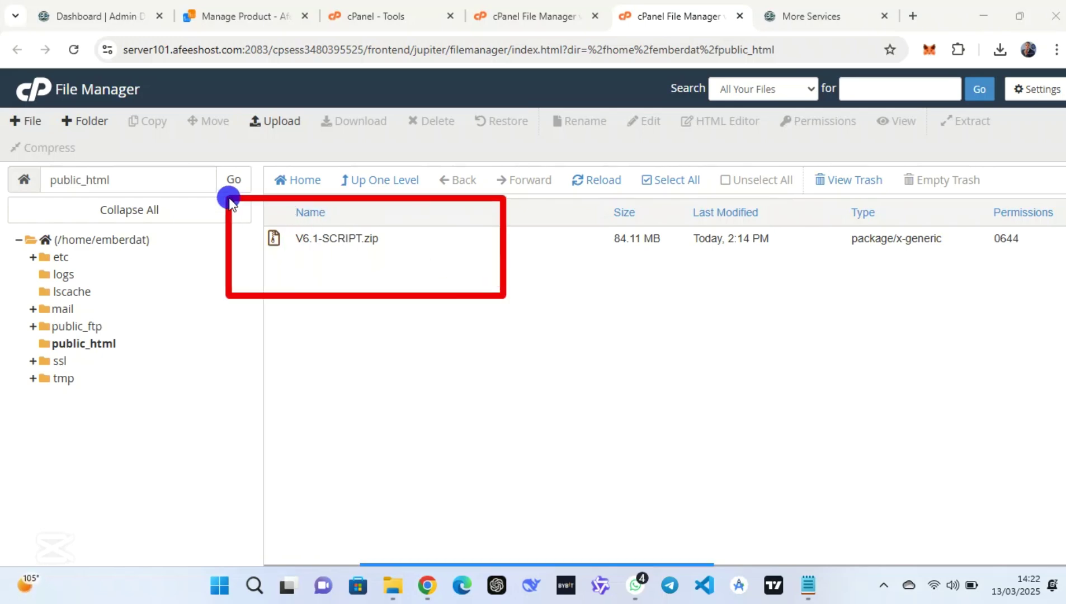
From the cPanel Tools page, open the primary domain emberdata.com.ng site
click(391, 12)
scroll(883, 292, up, 10)
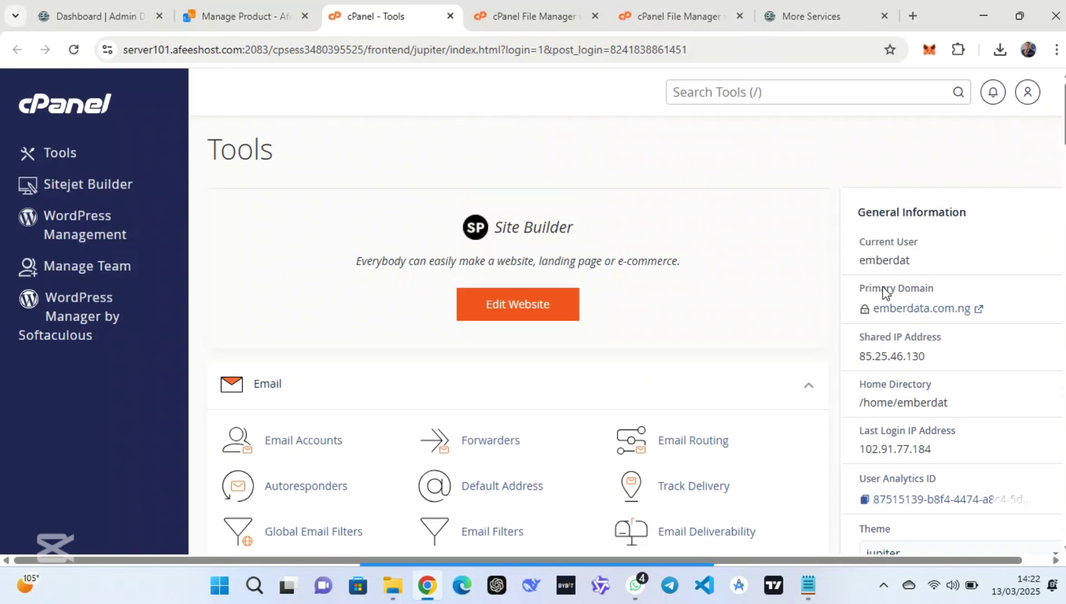
mouse_move(679, 571)
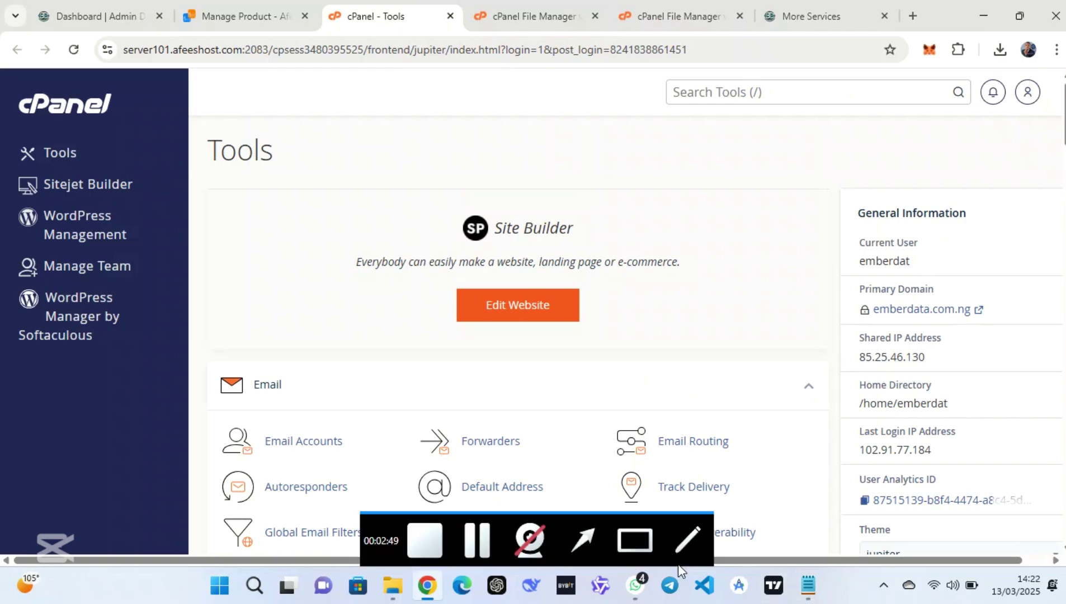
click(641, 542)
mouse_move(1010, 286)
mouse_down()
mouse_move(844, 309)
mouse_move(849, 331)
mouse_up()
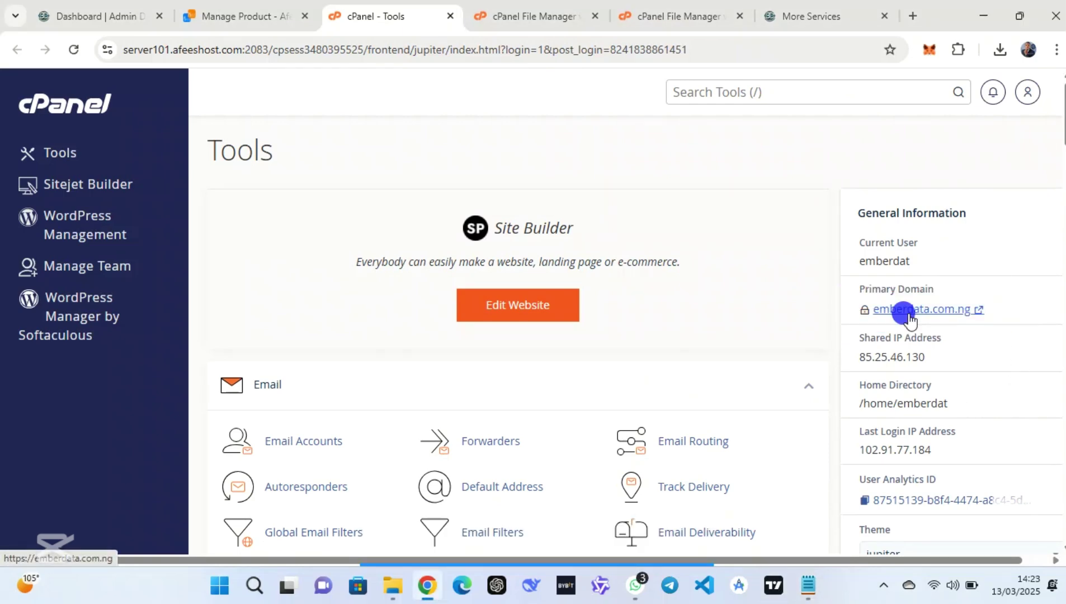
click(877, 311)
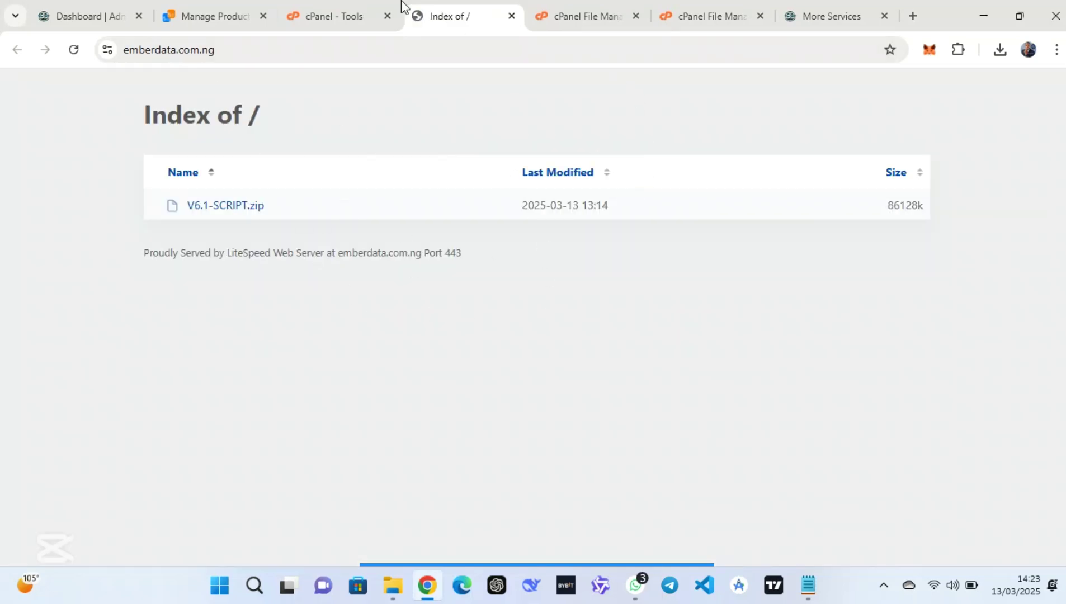
Move the Index of / tab to the end and close More Services and the duplicate File Manager tab
drag(448, 12, 768, 24)
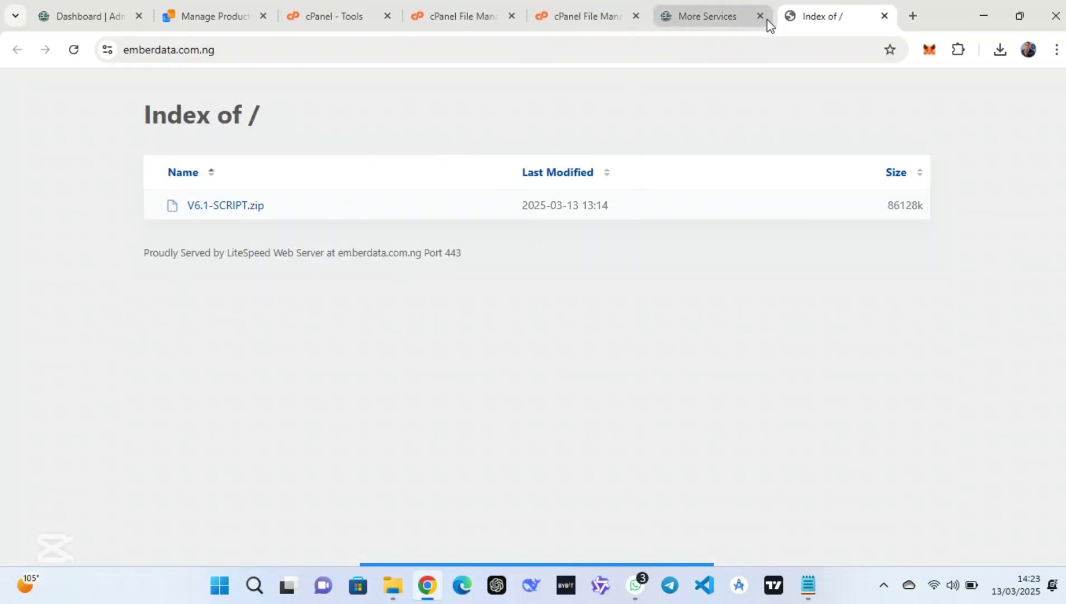
click(760, 19)
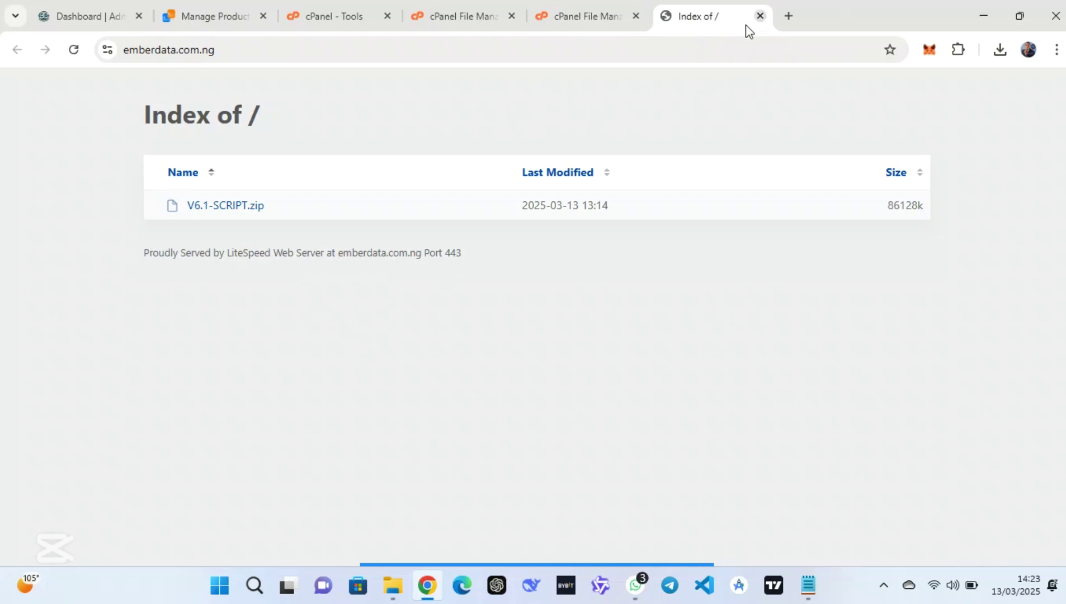
click(433, 1)
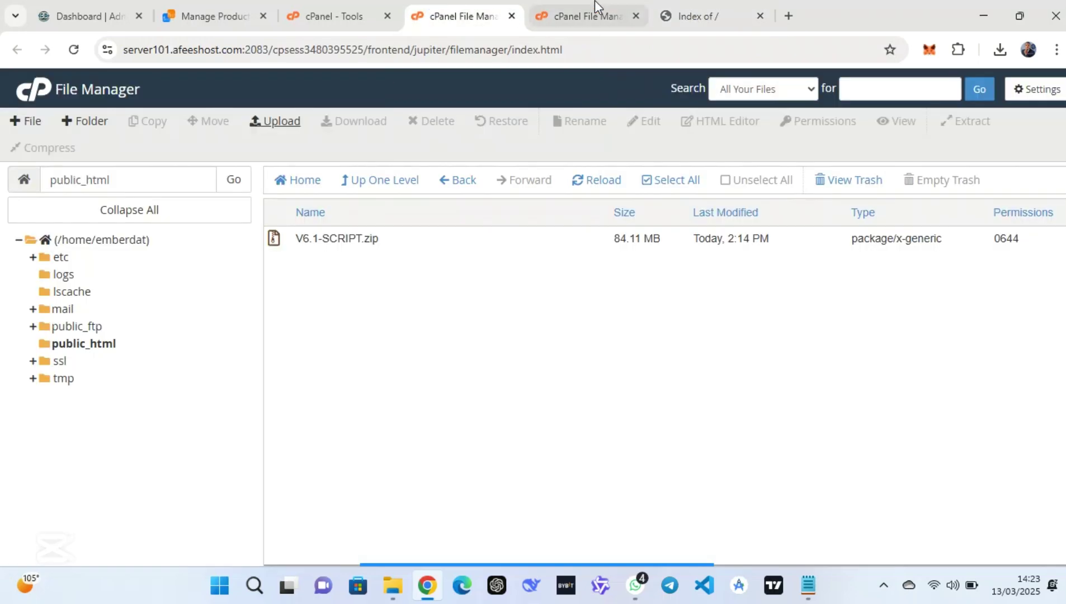
click(637, 16)
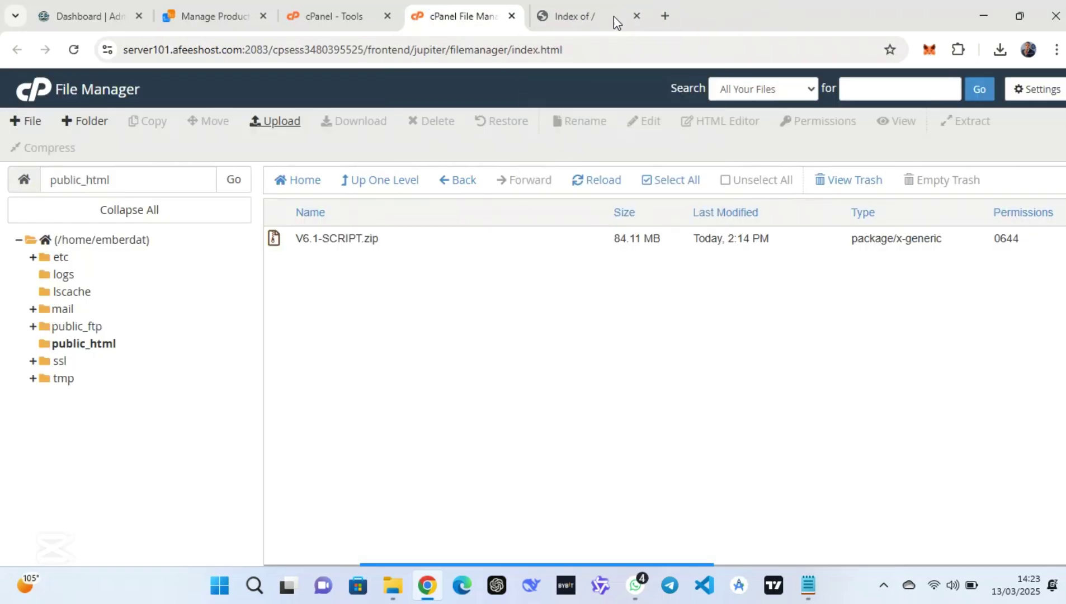
click(341, 16)
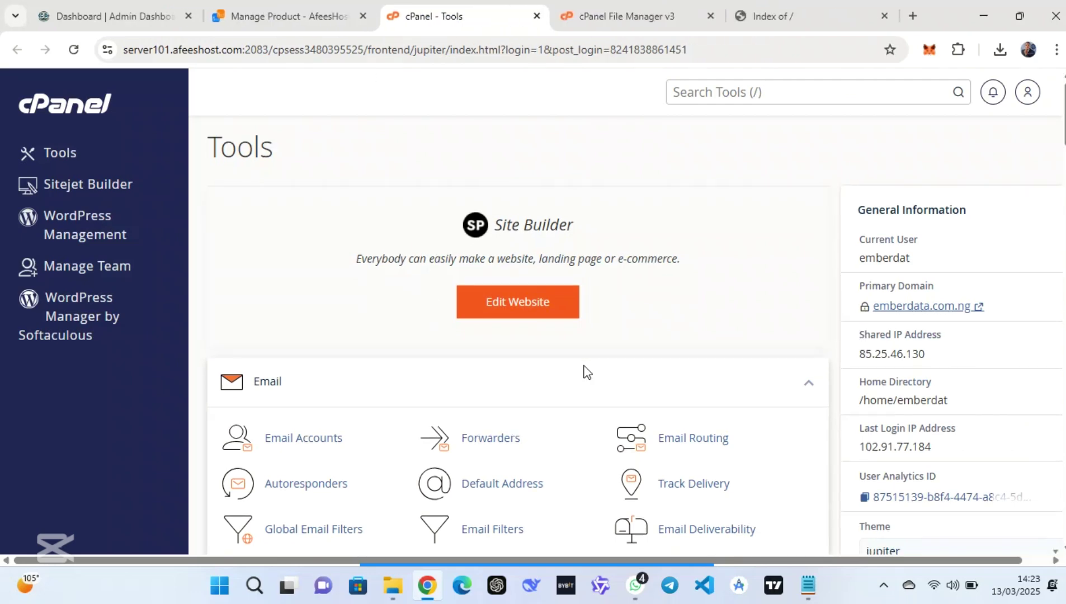
Use the Database Wizard under Databases to create the database emberdat_new
scroll(584, 371, down, 2)
scroll(586, 371, down, 2)
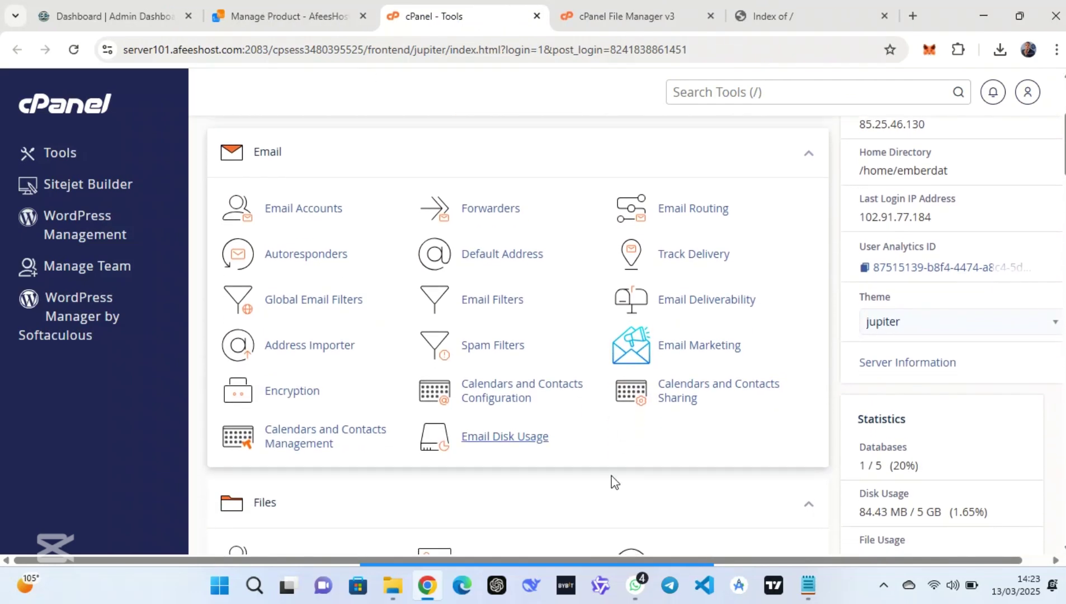
scroll(590, 435, down, 7)
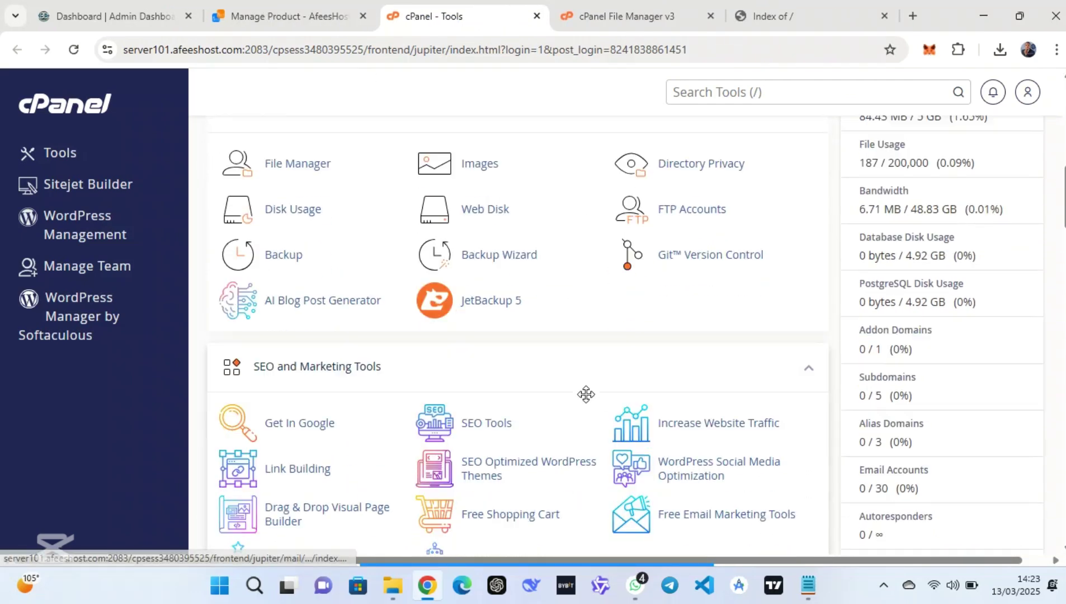
scroll(585, 394, down, 6)
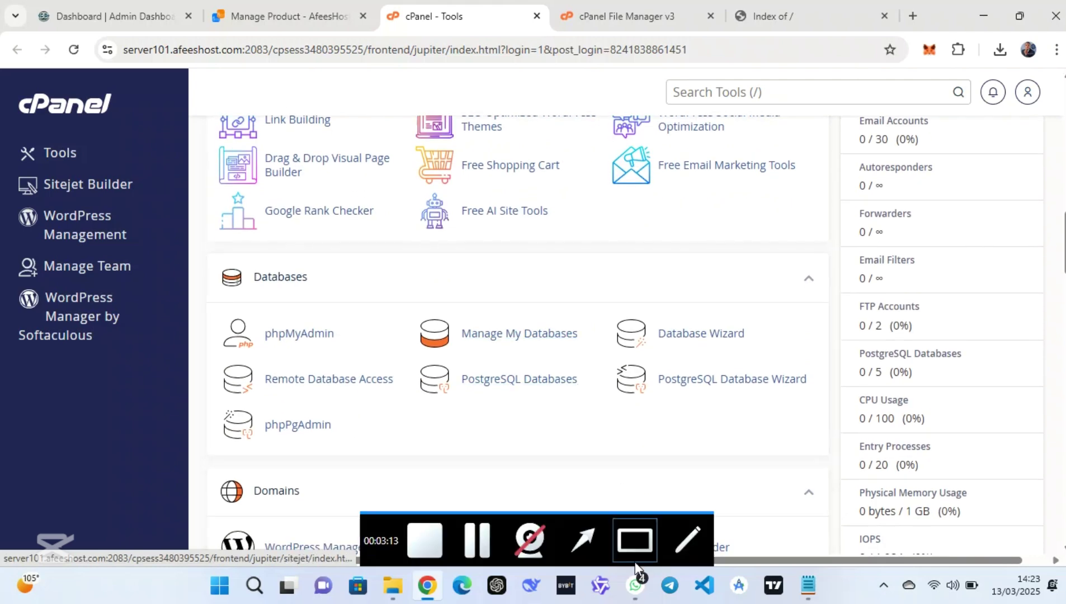
click(634, 557)
drag(762, 272, 610, 369)
click(706, 335)
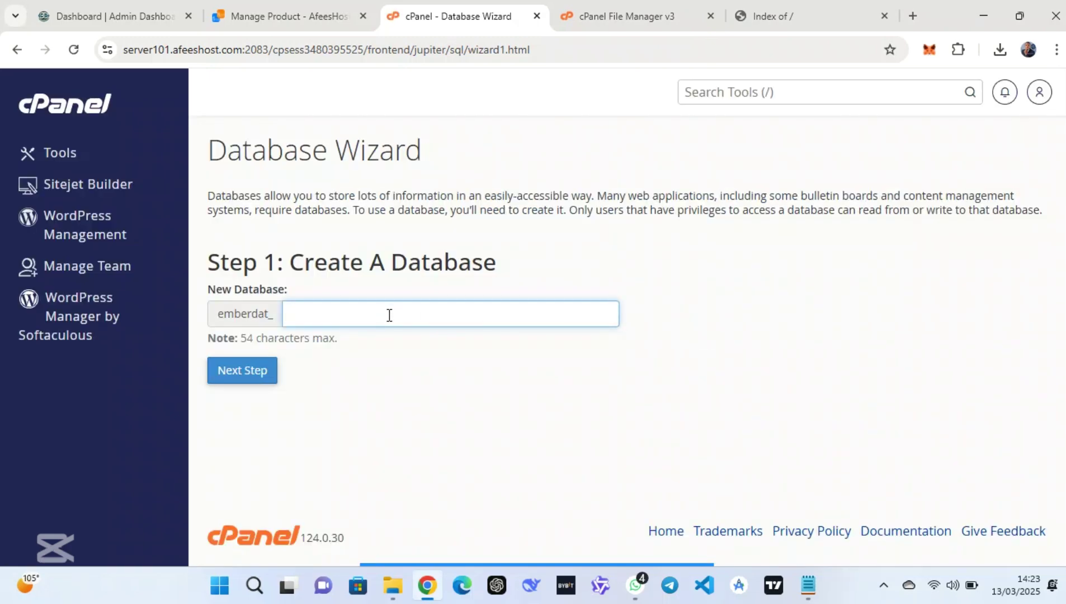
click(389, 315)
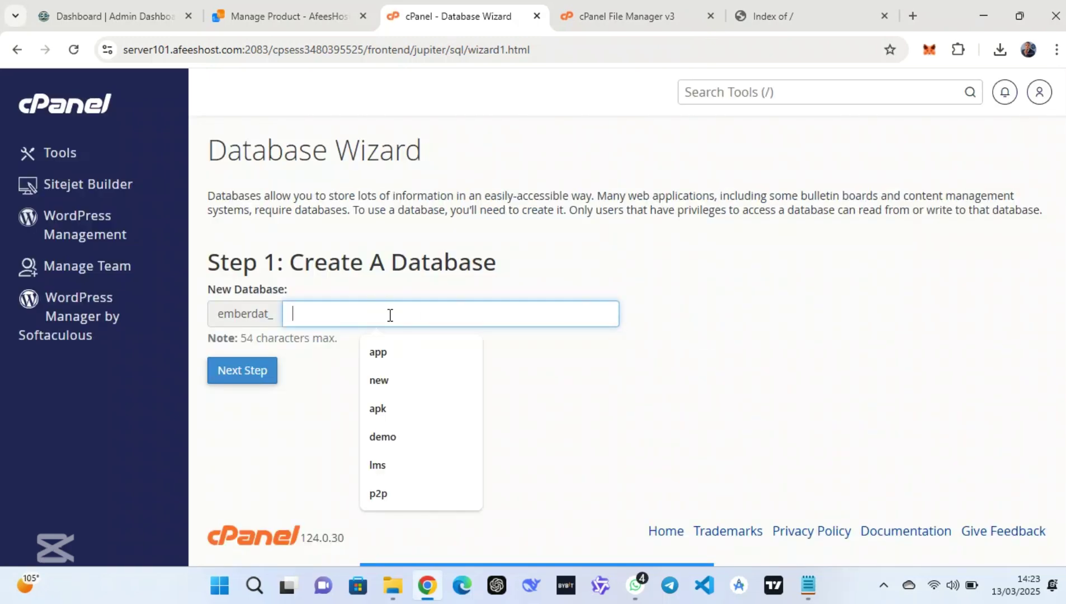
click(404, 382)
click(256, 374)
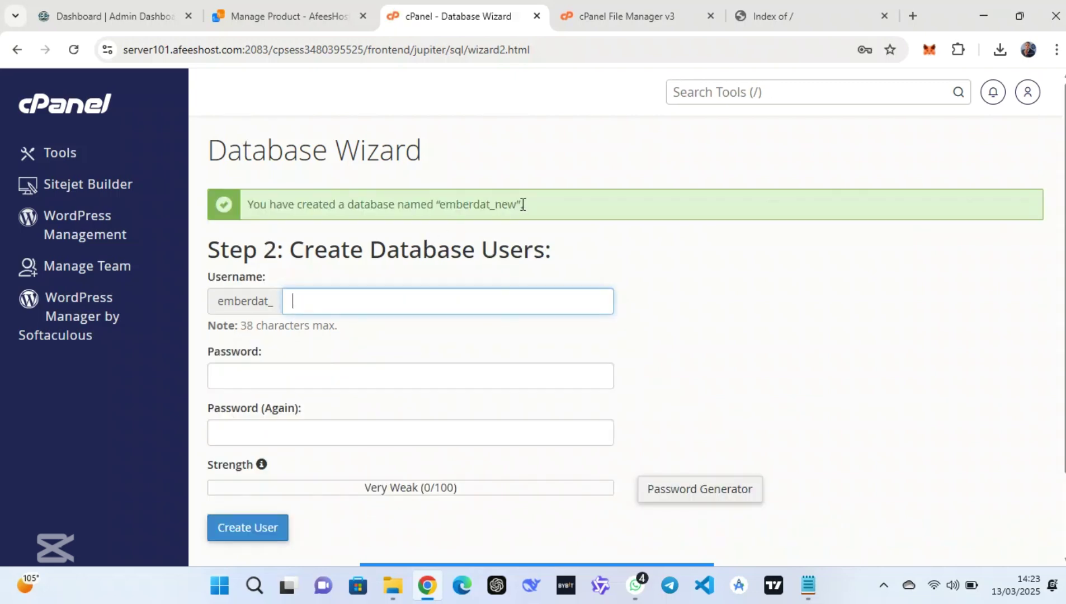
Create database user emberdat_new, pasting the strong password into both password fields
mouse_move(517, 205)
mouse_down()
mouse_move(438, 197)
mouse_move(515, 206)
mouse_up()
click(417, 291)
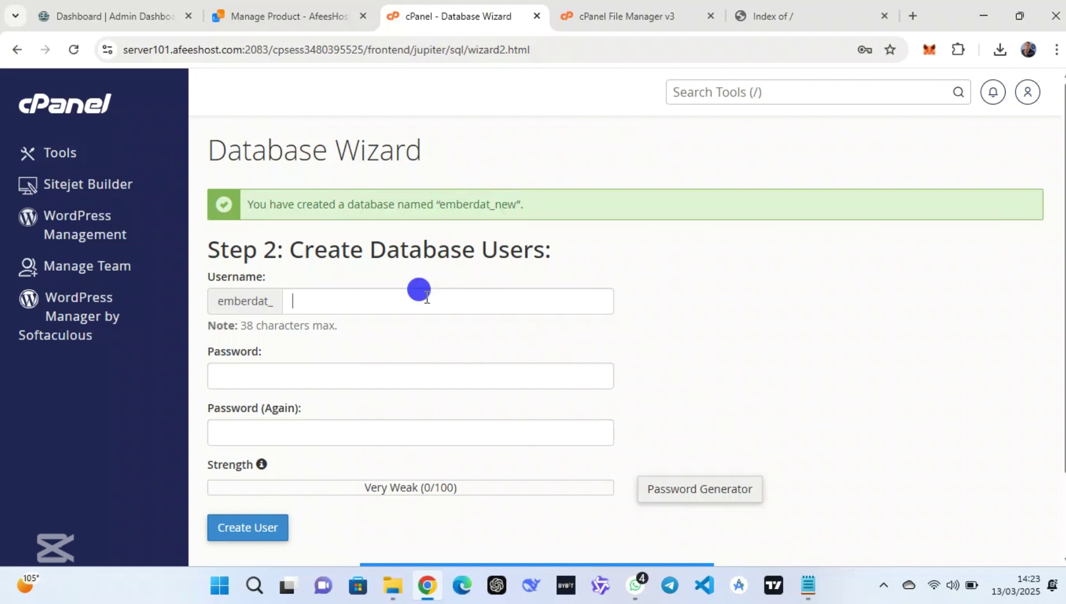
click(388, 424)
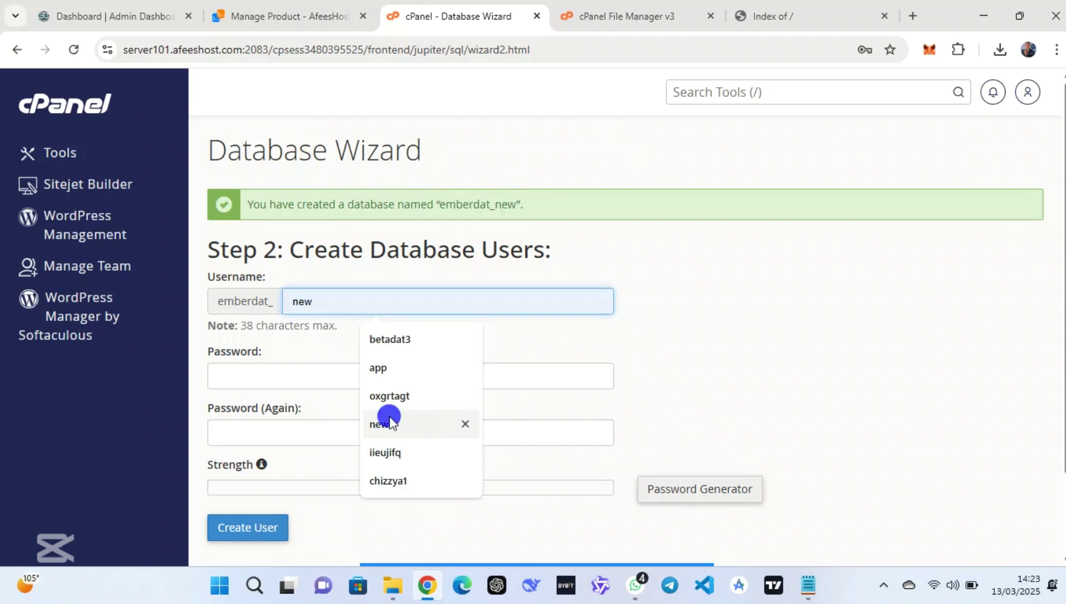
click(331, 372)
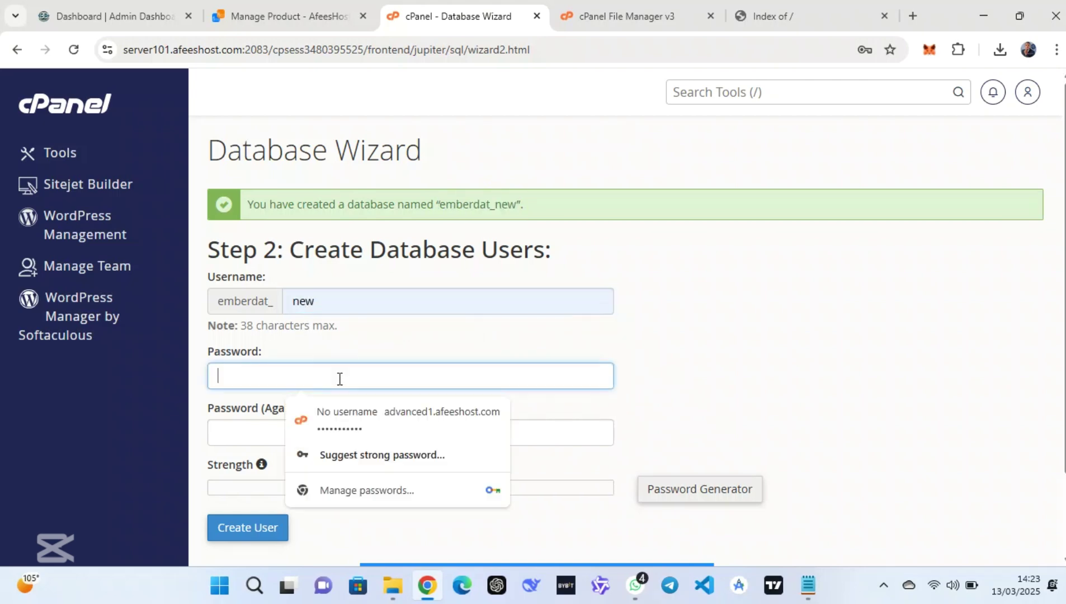
key(ctrl+v)
click(330, 414)
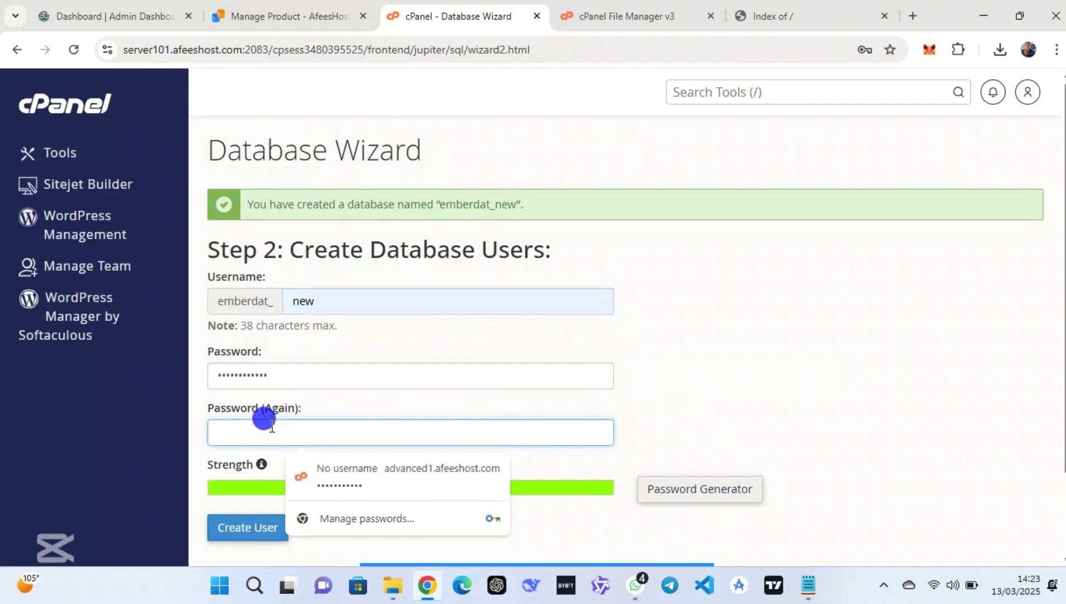
key(ctrl+v)
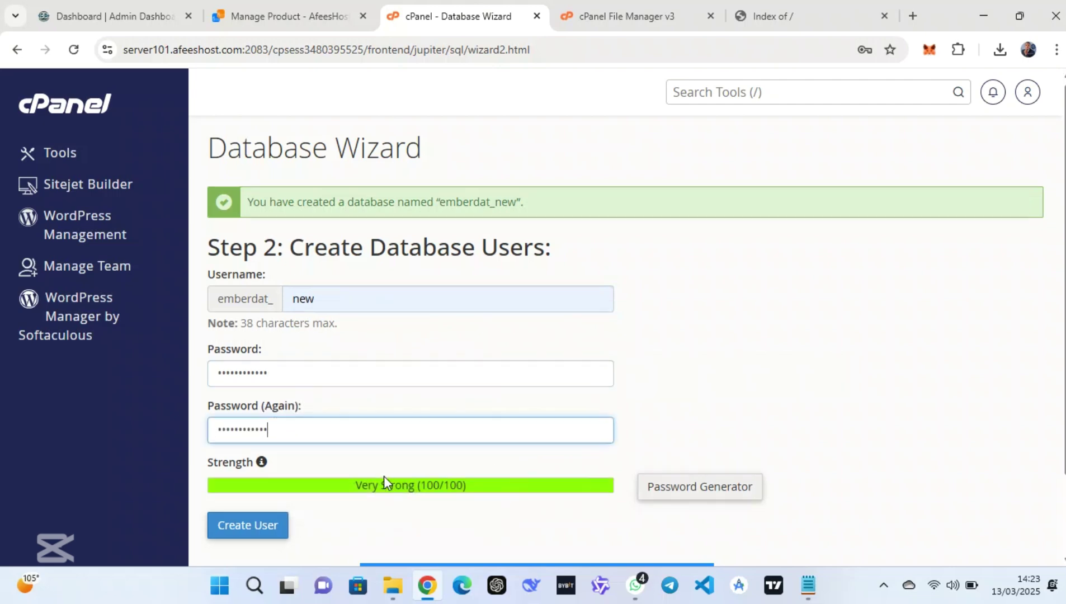
scroll(384, 476, down, 2)
click(263, 468)
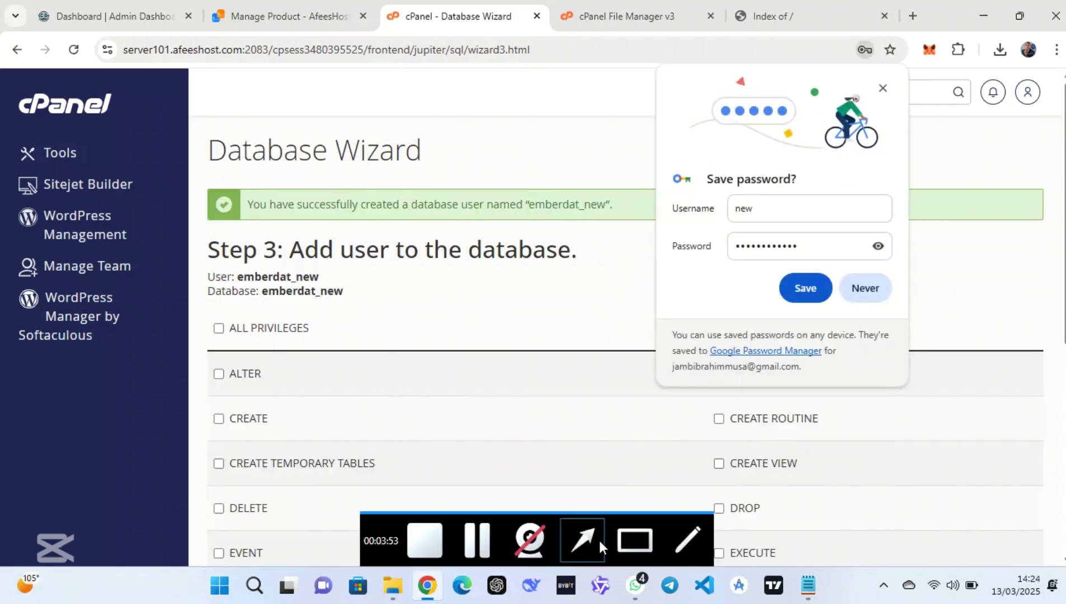
Select and copy the User and Database name lines
click(633, 537)
drag(368, 259, 192, 312)
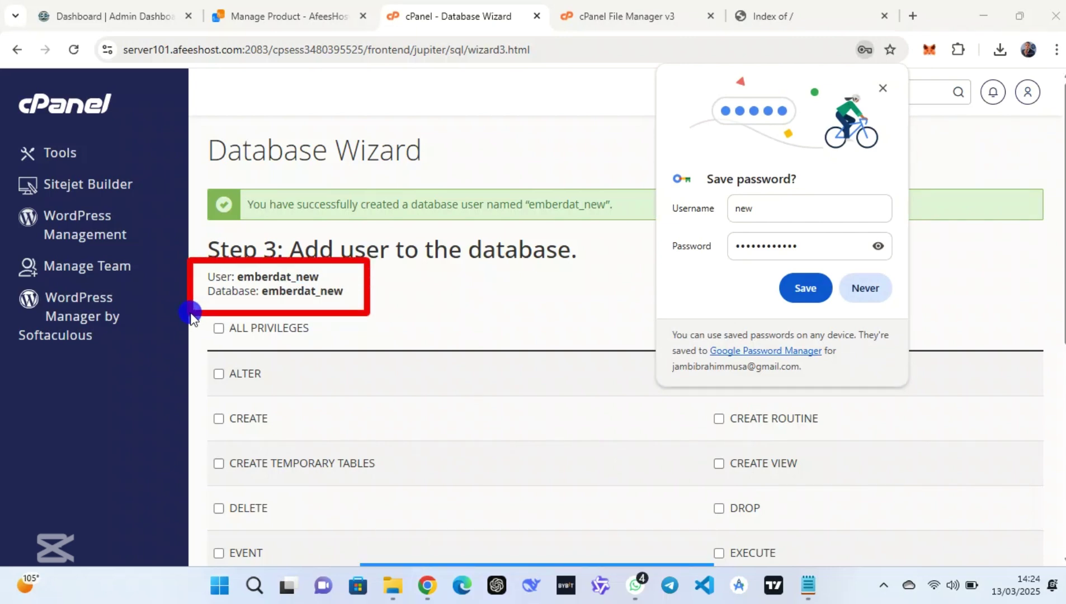
mouse_move(344, 297)
mouse_down()
mouse_move(195, 292)
mouse_move(201, 279)
mouse_up()
key(ctrl+c)
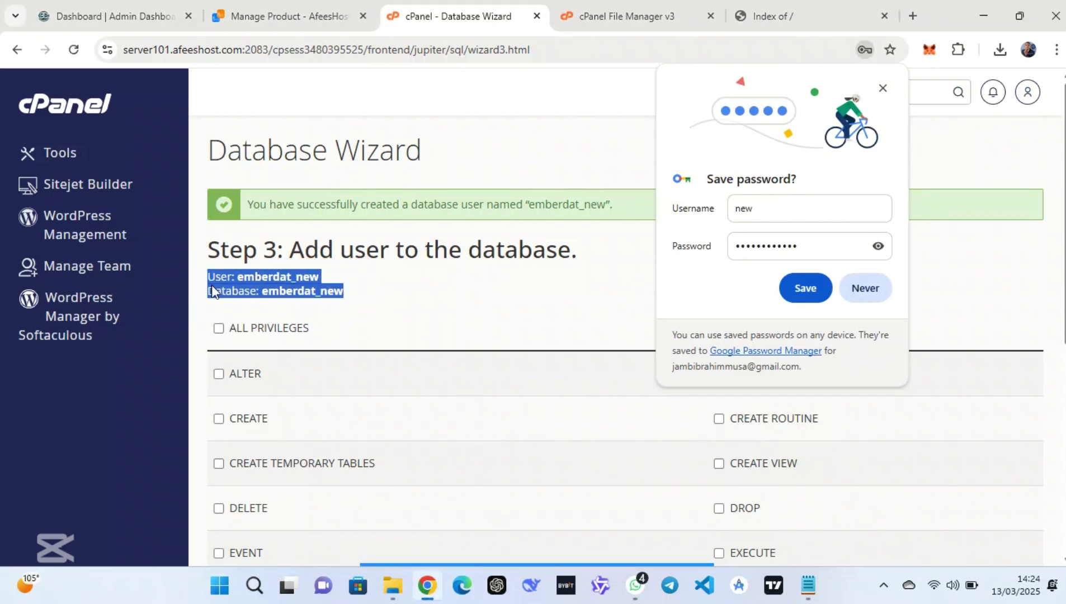
Note the new database user, database name and a 'ps:' password line in Notepad
click(808, 584)
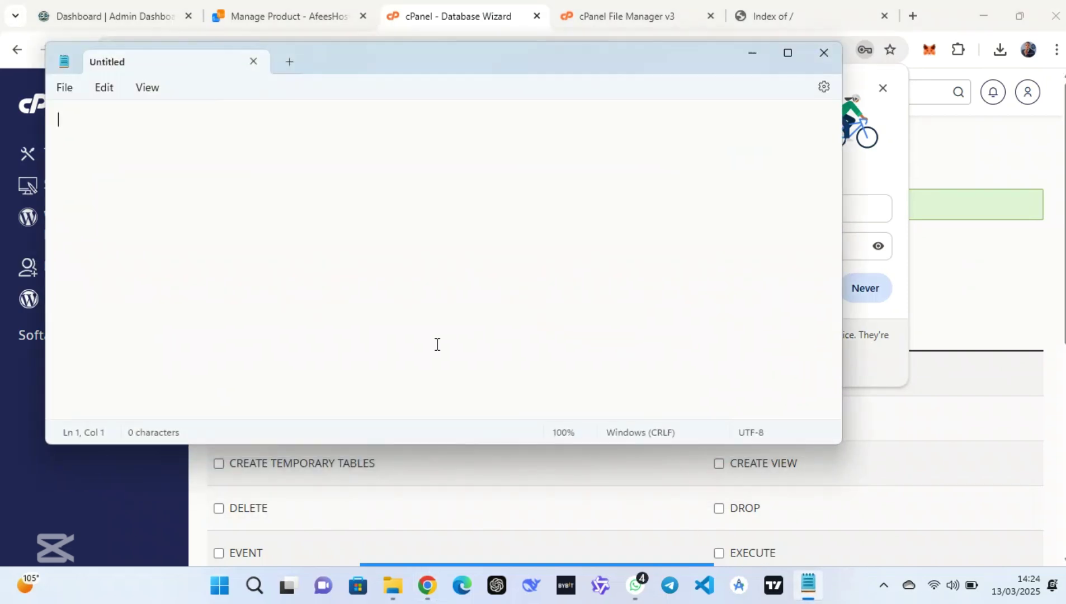
key(ctrl+v)
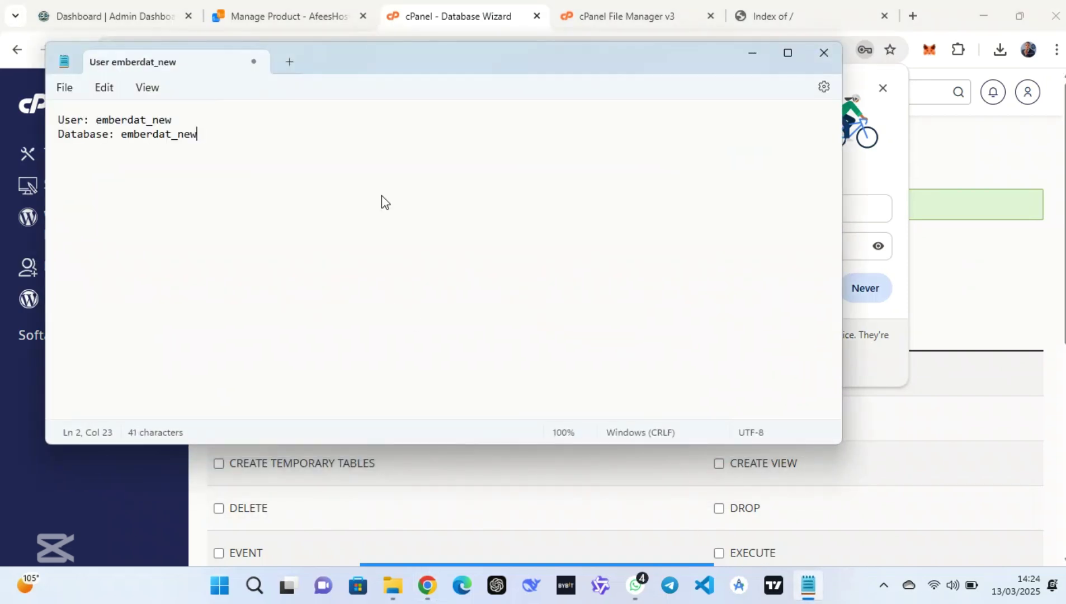
key(Return)
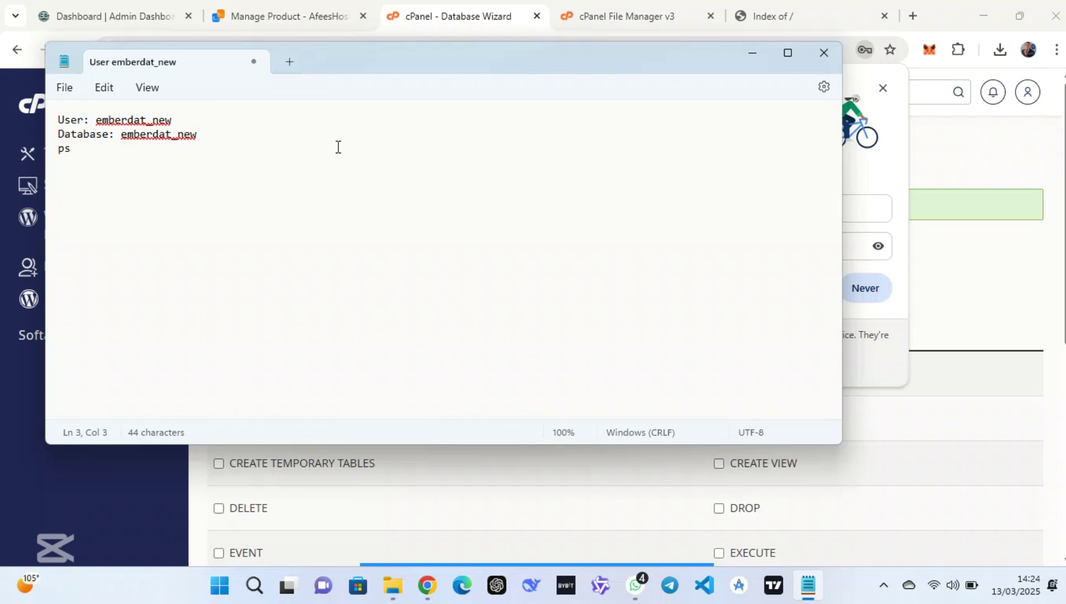
drag(201, 135, 127, 139)
key(ctrl+c)
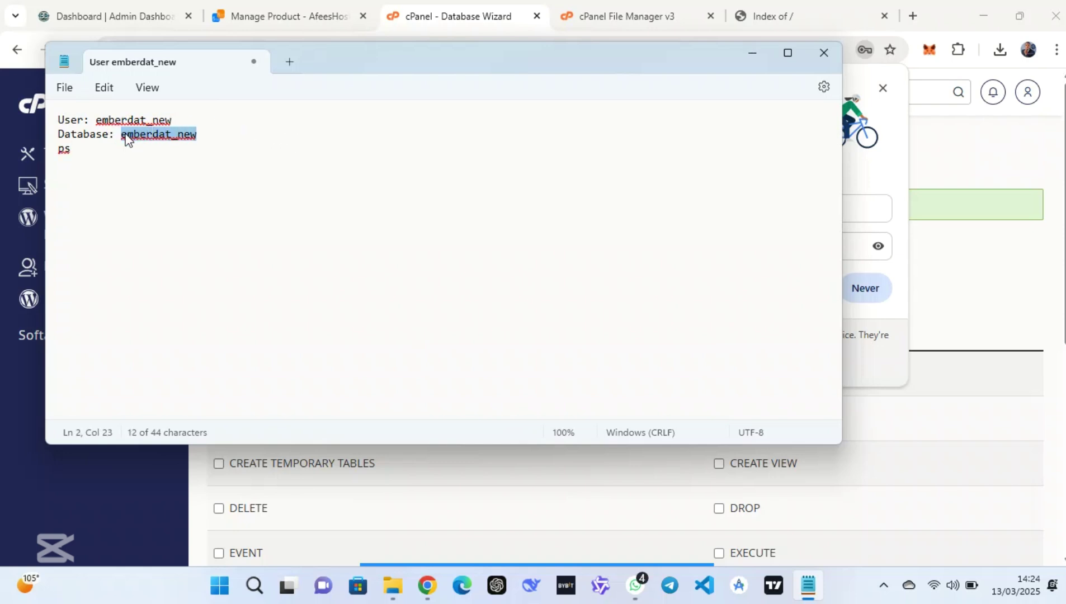
key(ctrl+End)
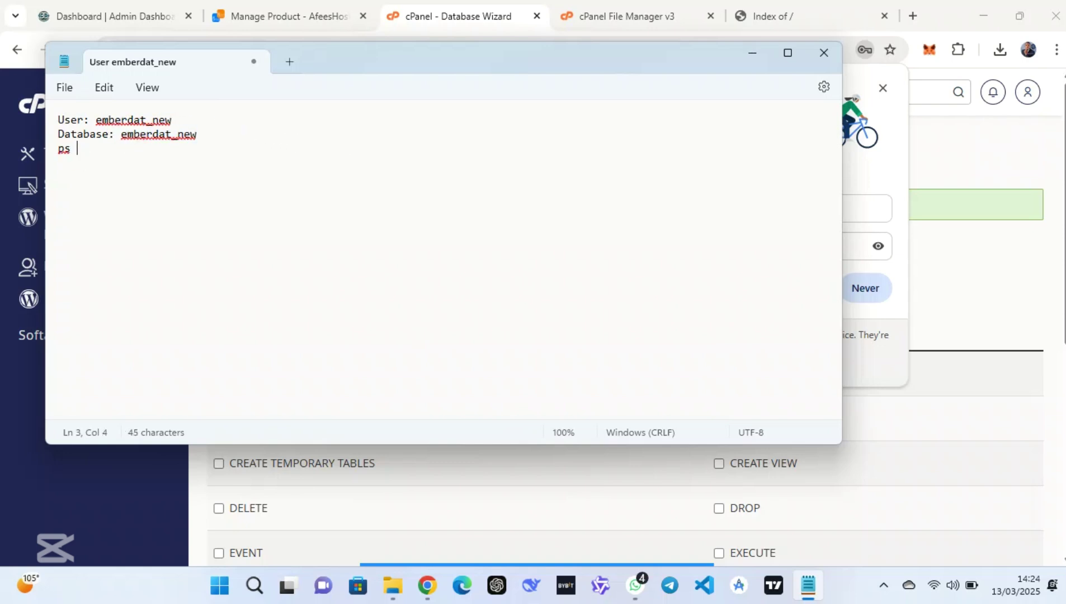
key(ctrl+v)
click(70, 151)
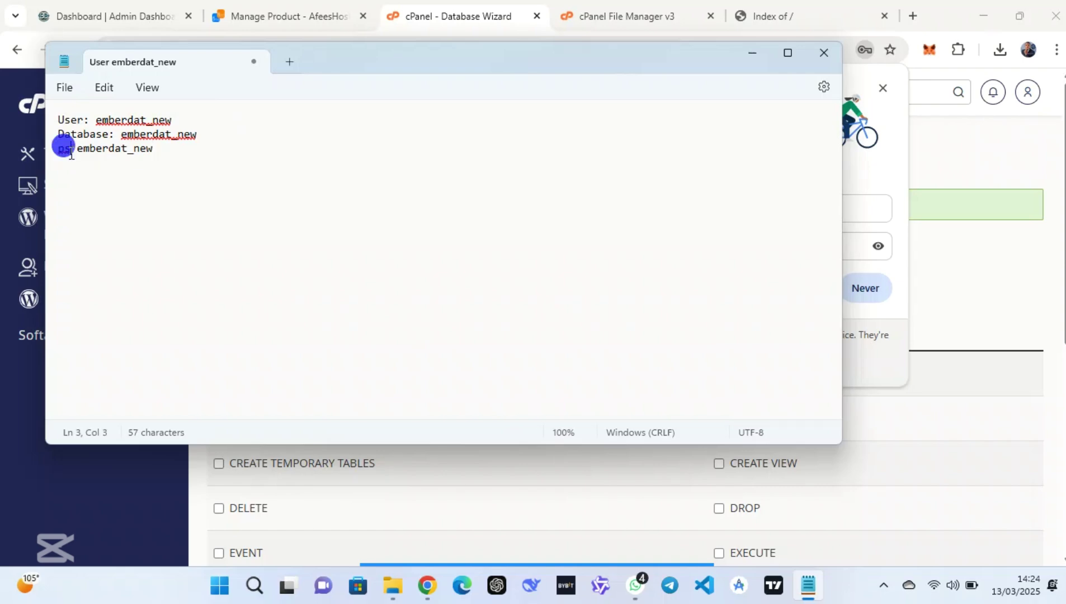
text(:)
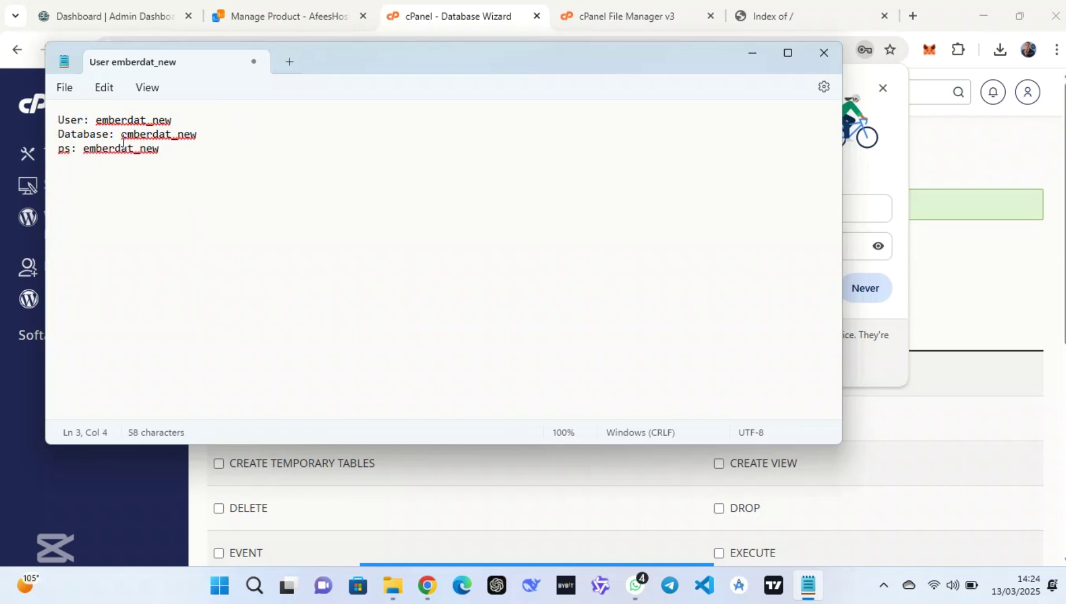
click(752, 53)
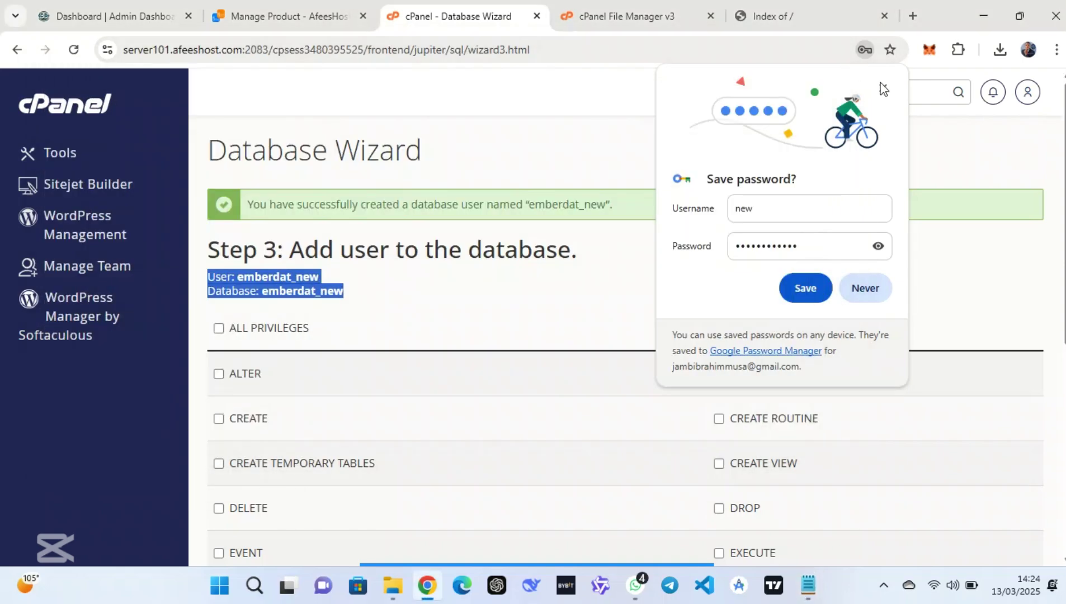
Dismiss the save-password popup and grant user emberdat_new ALL PRIVILEGES on emberdat_new
click(882, 89)
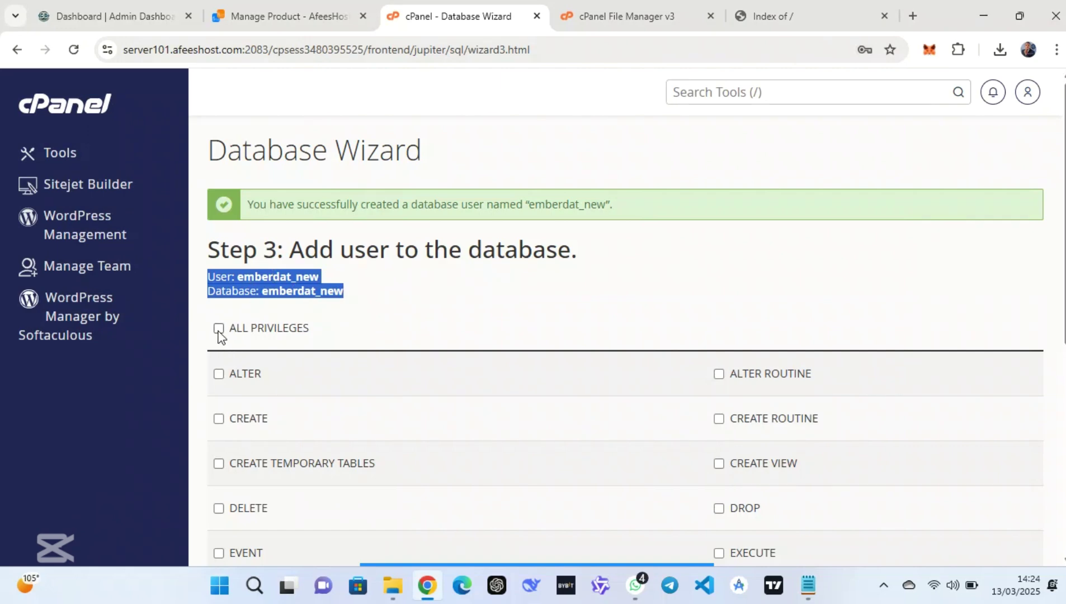
mouse_move(566, 561)
click(581, 542)
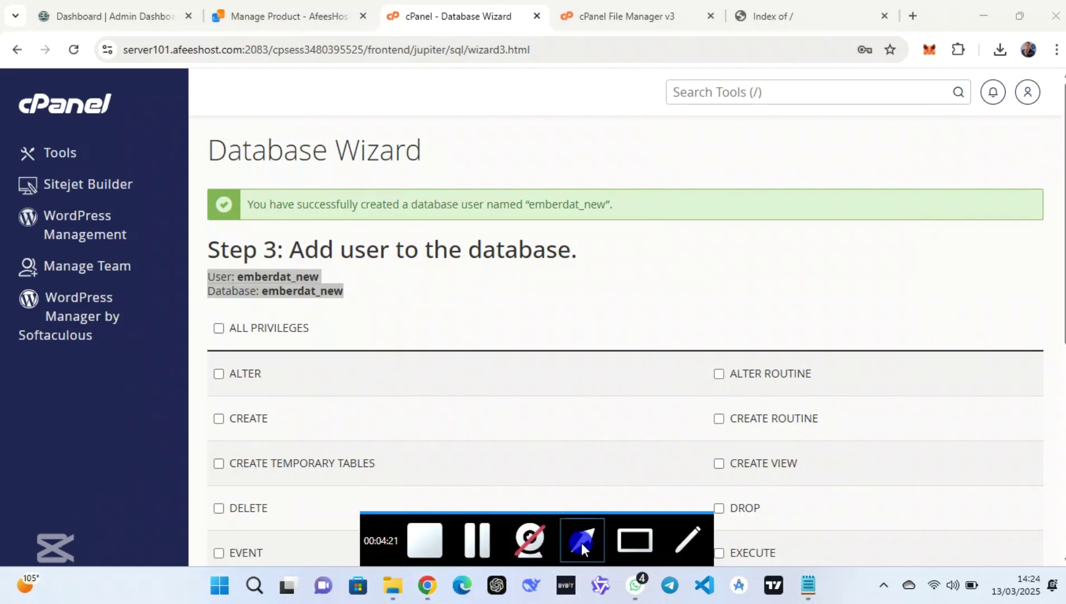
drag(499, 496, 224, 331)
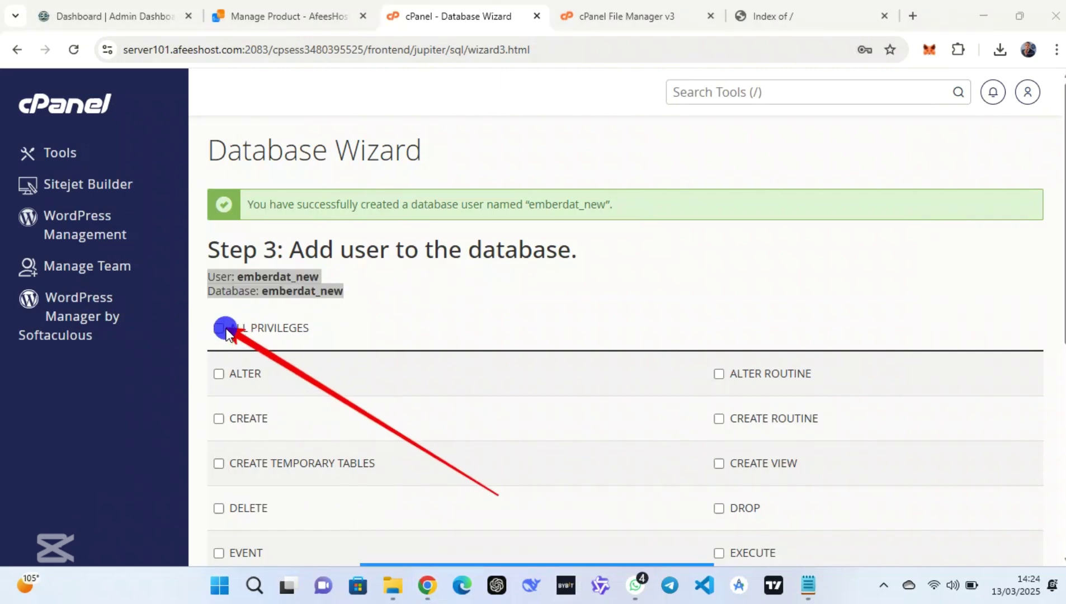
click(222, 330)
scroll(228, 341, down, 7)
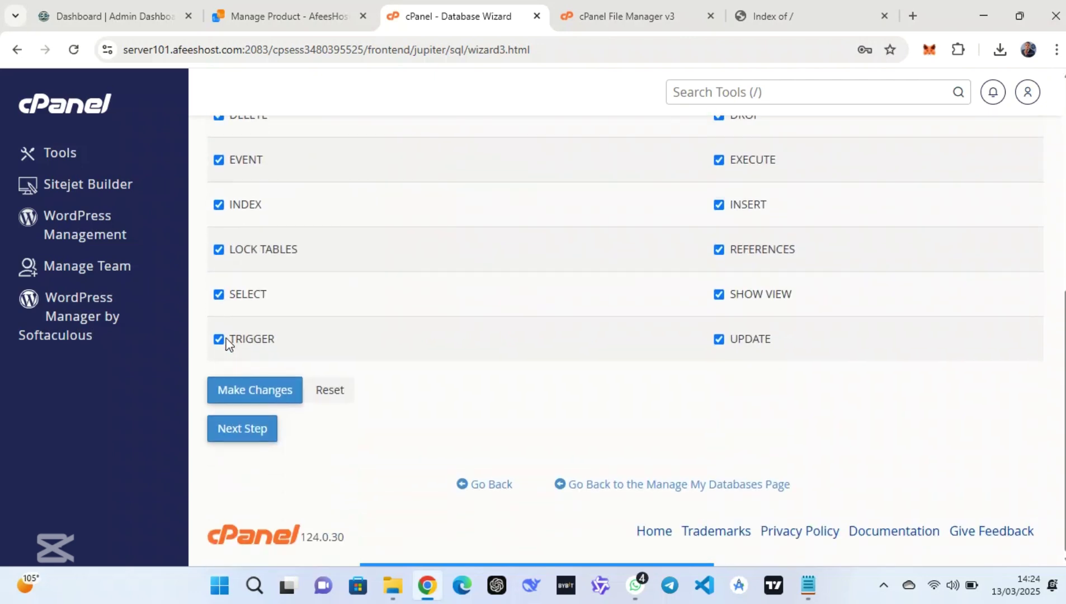
click(244, 390)
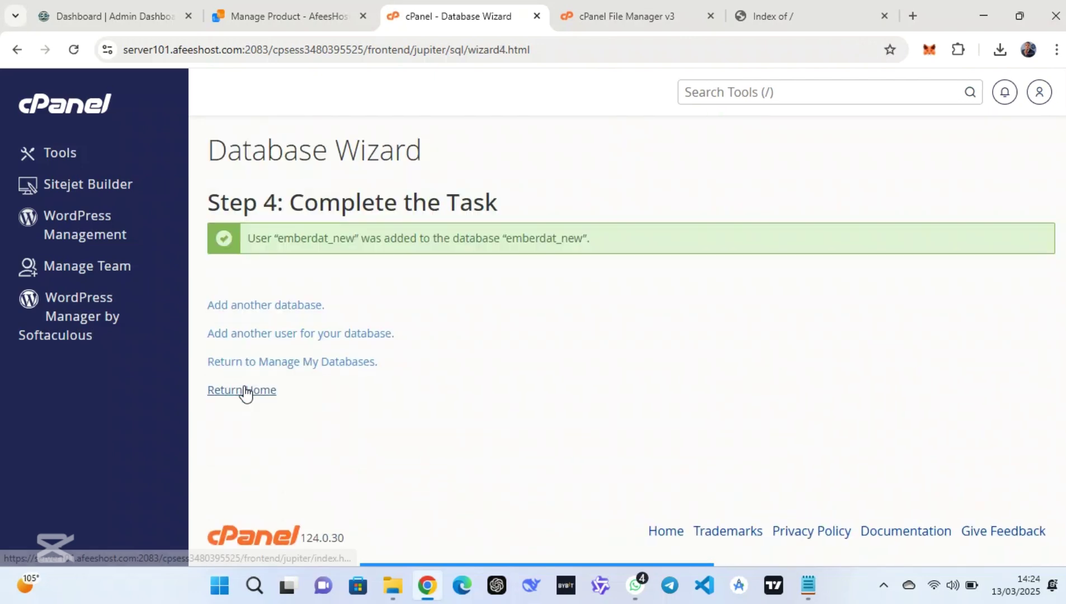
Go from the cPanel home to Email Accounts and start creating a new account
click(62, 107)
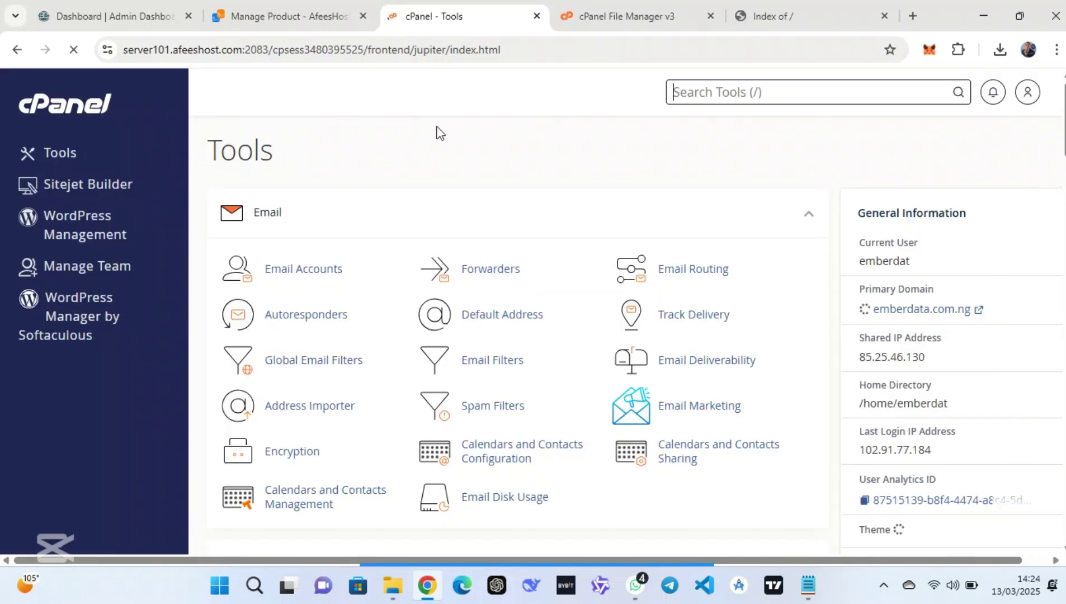
scroll(543, 407, down, 5)
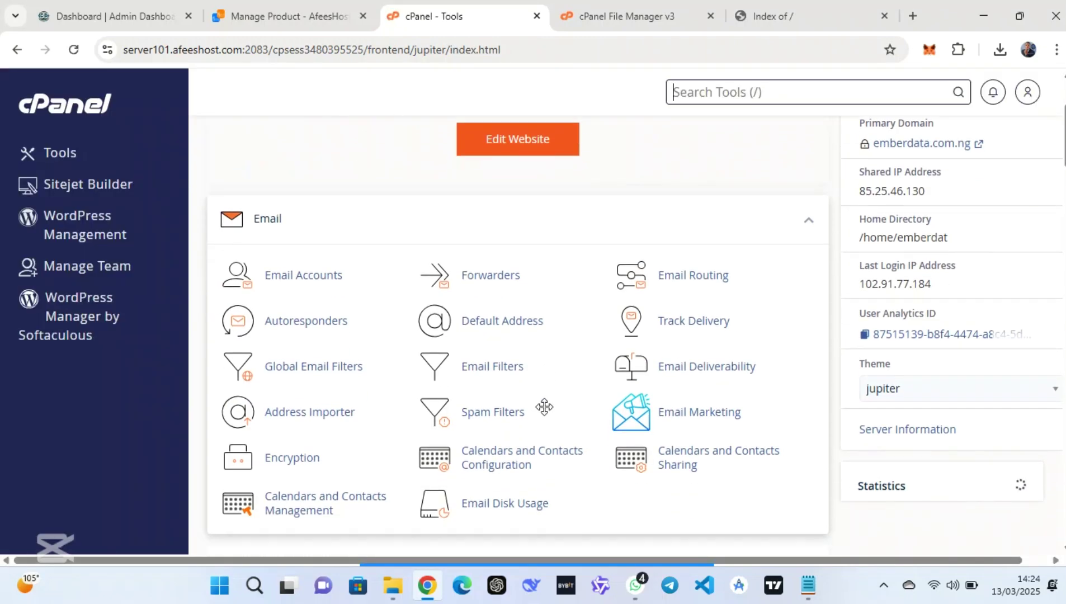
click(627, 550)
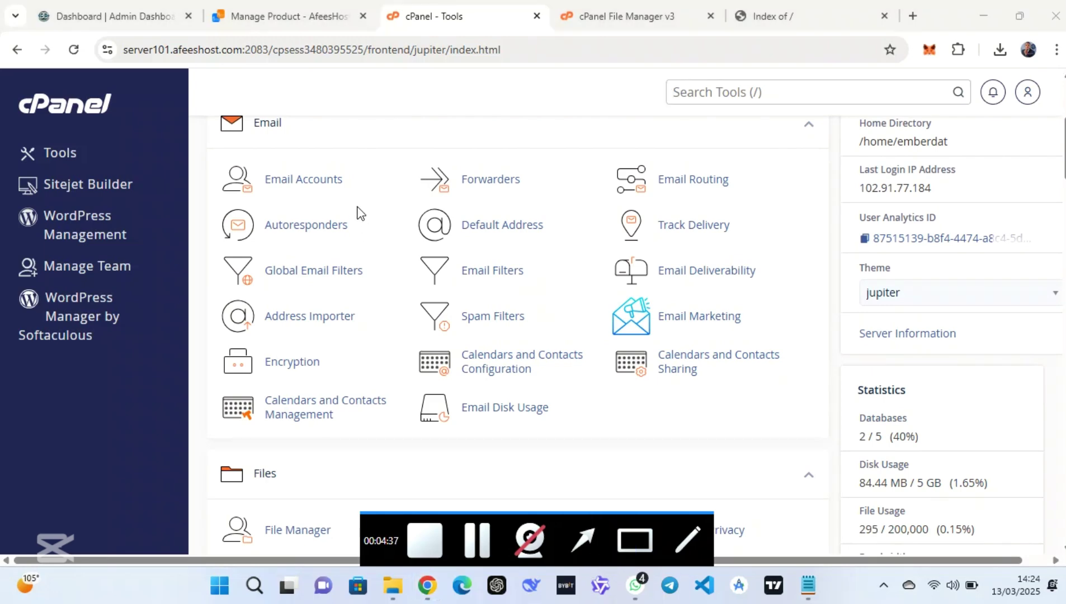
mouse_move(406, 141)
mouse_down()
mouse_move(171, 202)
mouse_move(182, 206)
mouse_up()
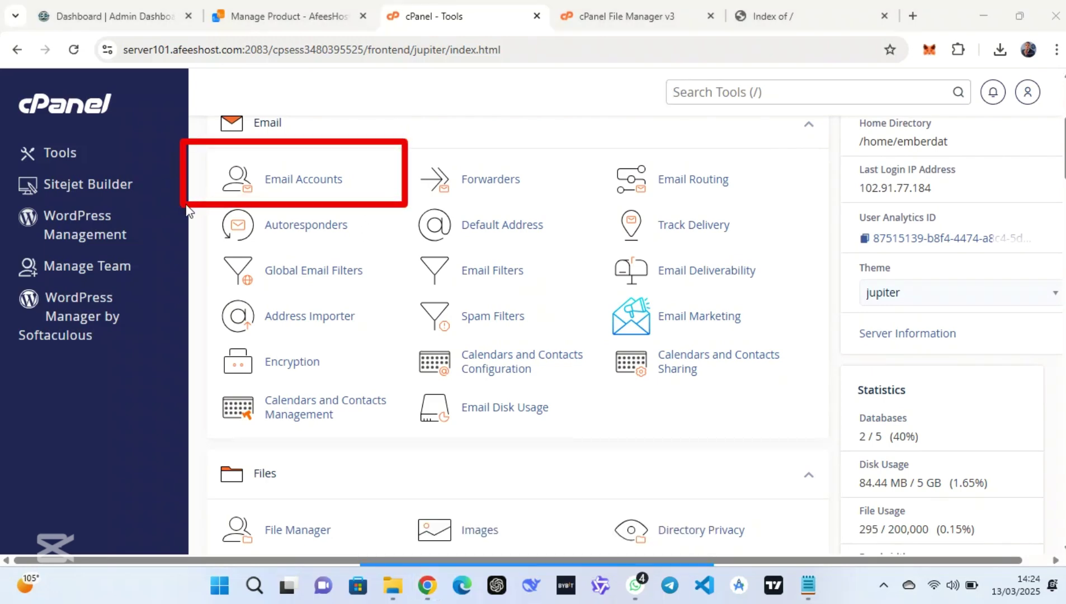
click(302, 181)
click(302, 180)
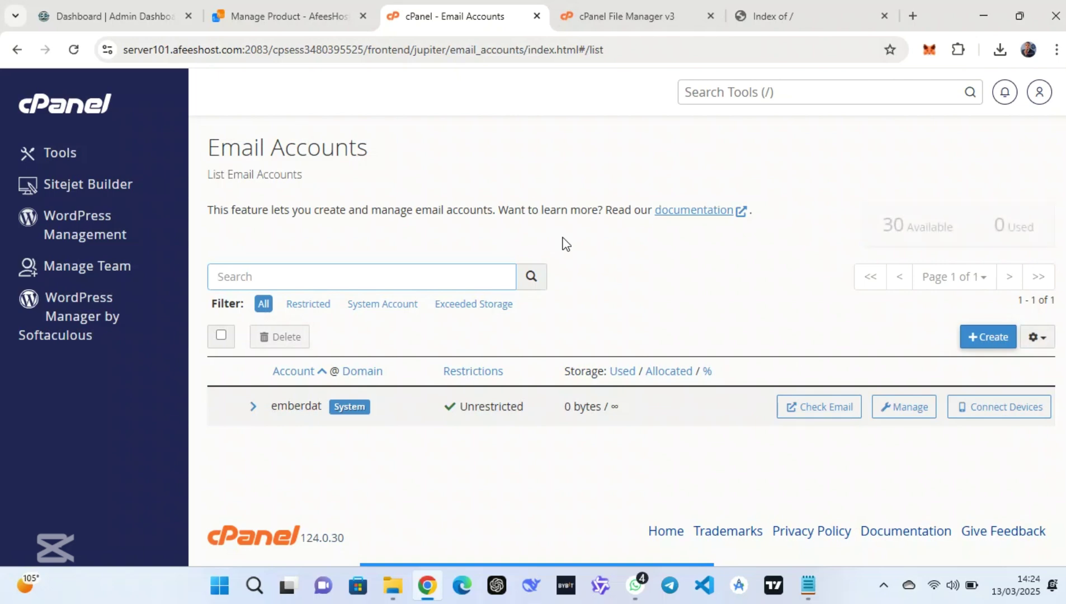
mouse_move(613, 553)
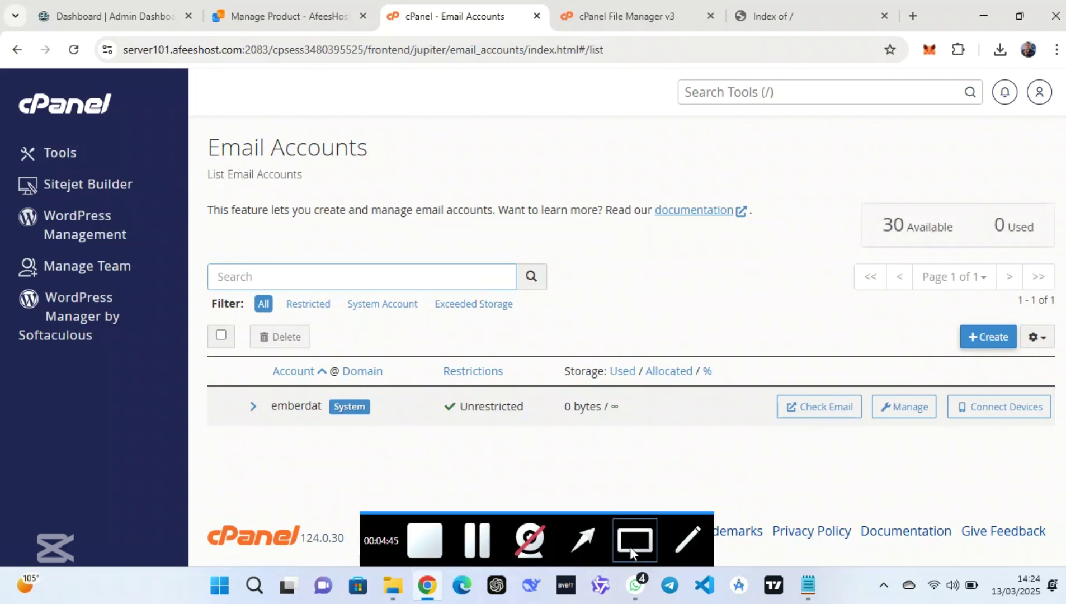
click(631, 540)
drag(897, 302, 1055, 358)
click(1001, 339)
Create the 'support' mailbox with the pasted password and select its new address
click(367, 312)
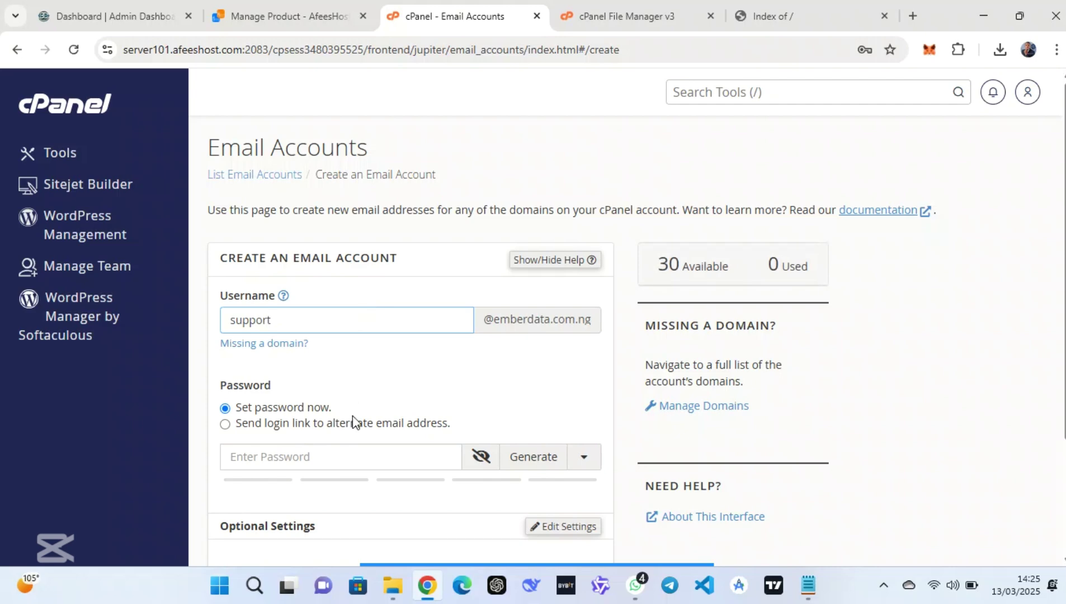
click(343, 464)
key(ctrl+v)
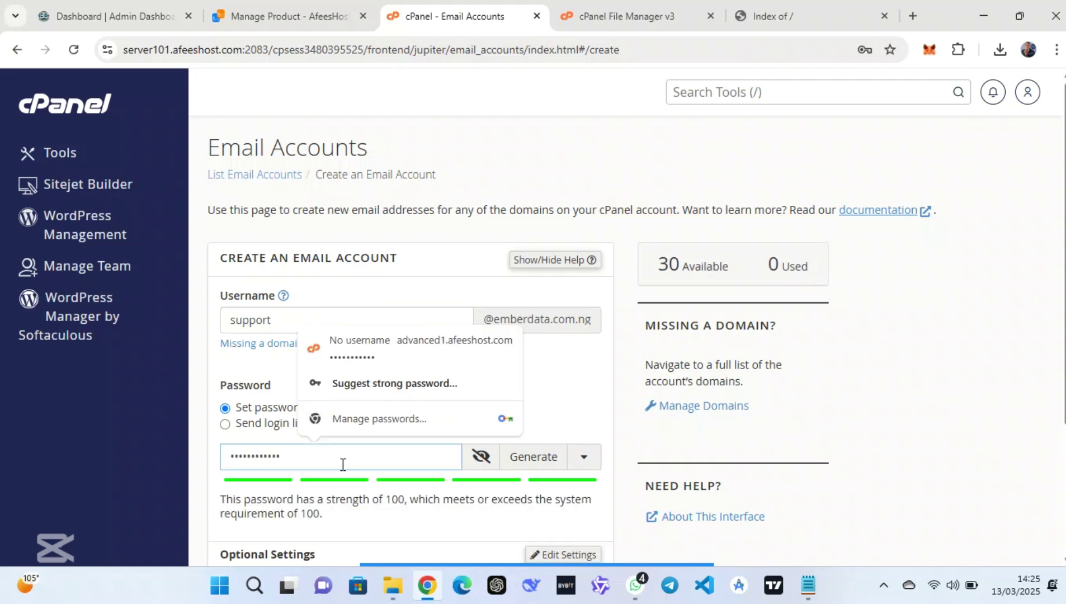
scroll(343, 464, down, 2)
scroll(343, 464, down, 2)
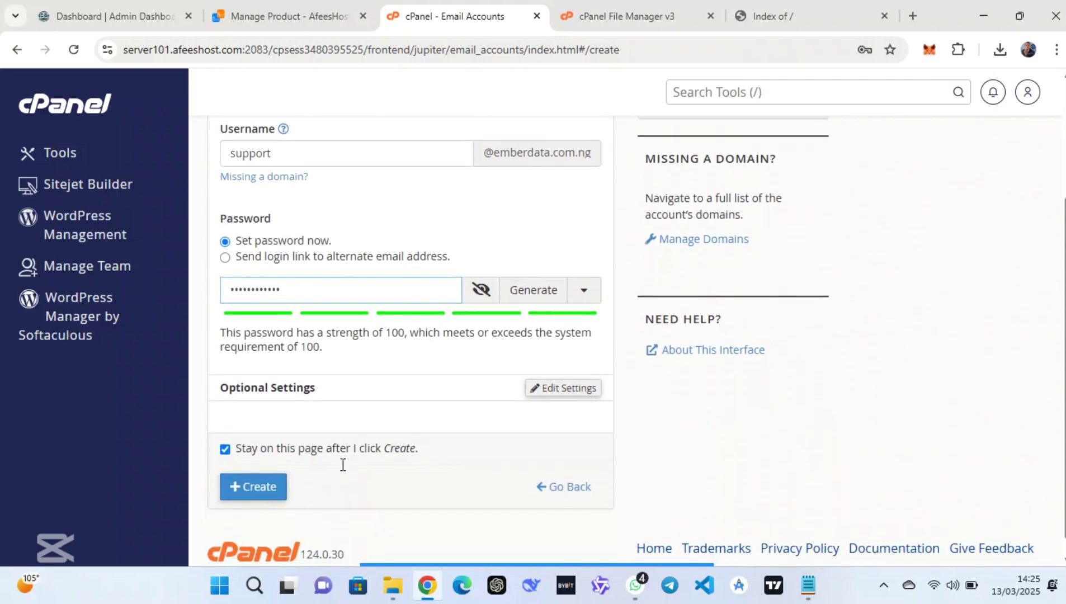
click(271, 490)
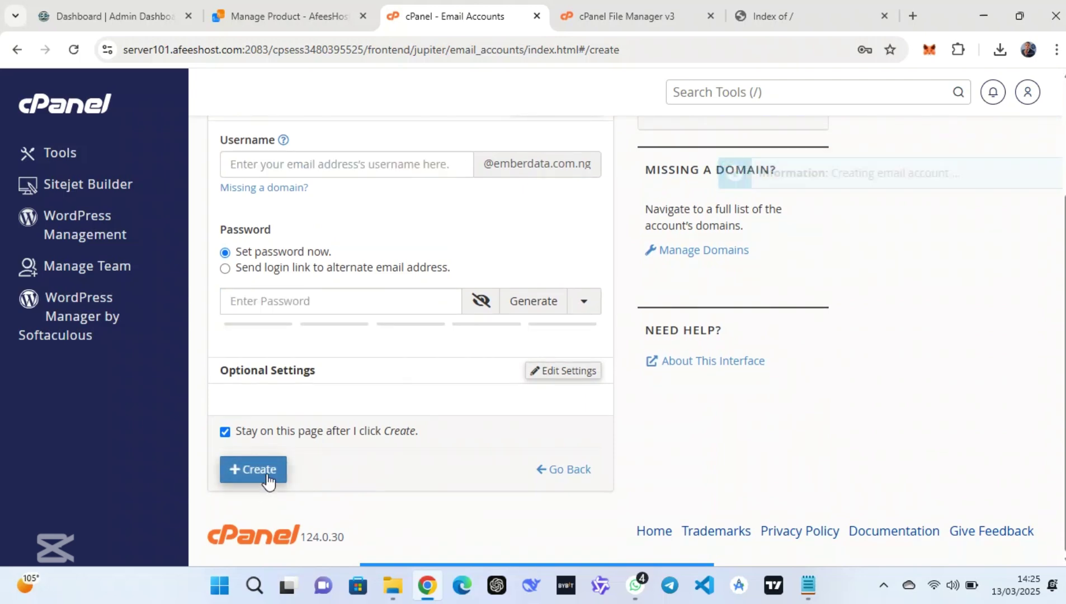
drag(991, 137, 851, 137)
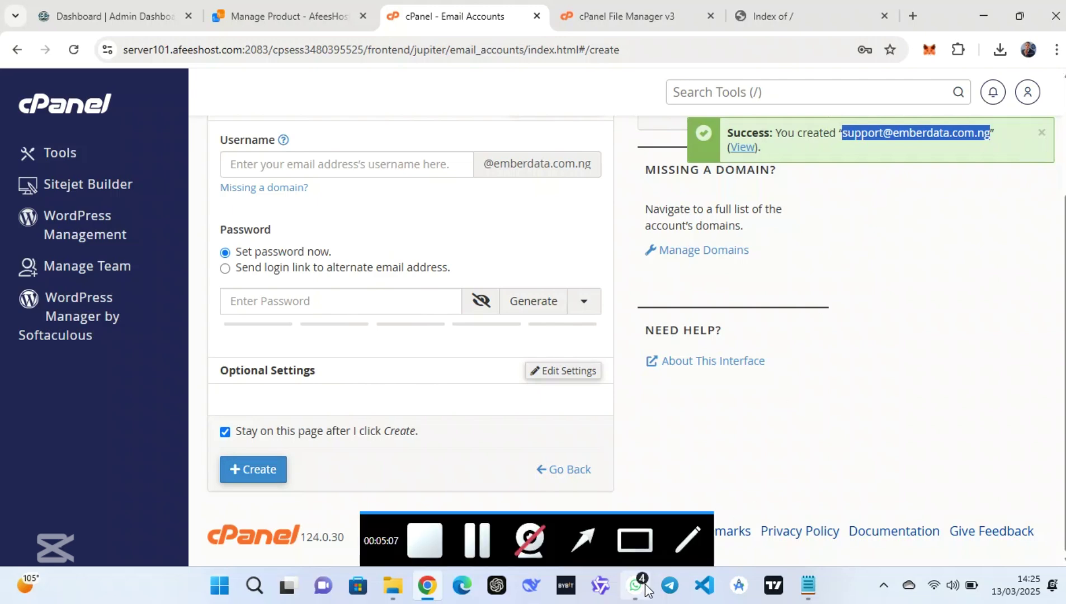
Add the support email address and its password below the database details in Notepad
click(808, 586)
click(466, 224)
key(Return)
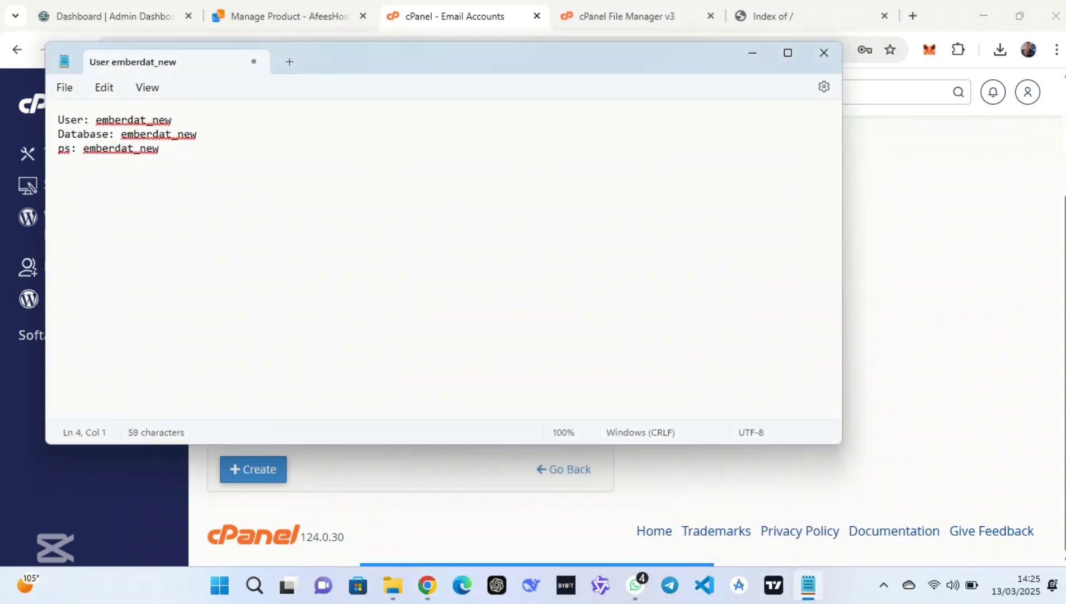
key(ctrl+v)
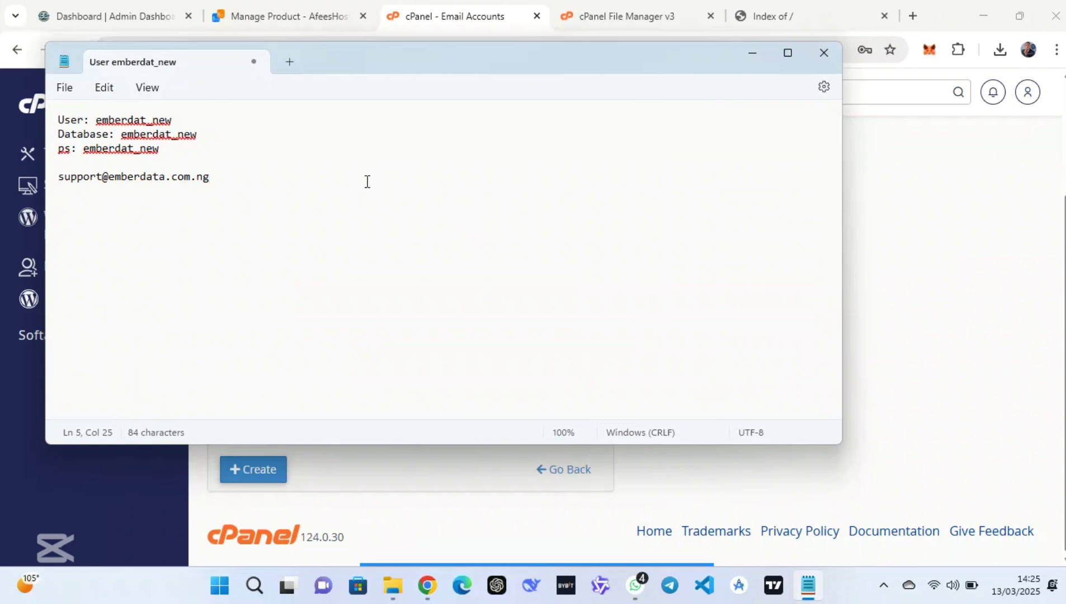
drag(190, 146, 87, 157)
key(ctrl+c)
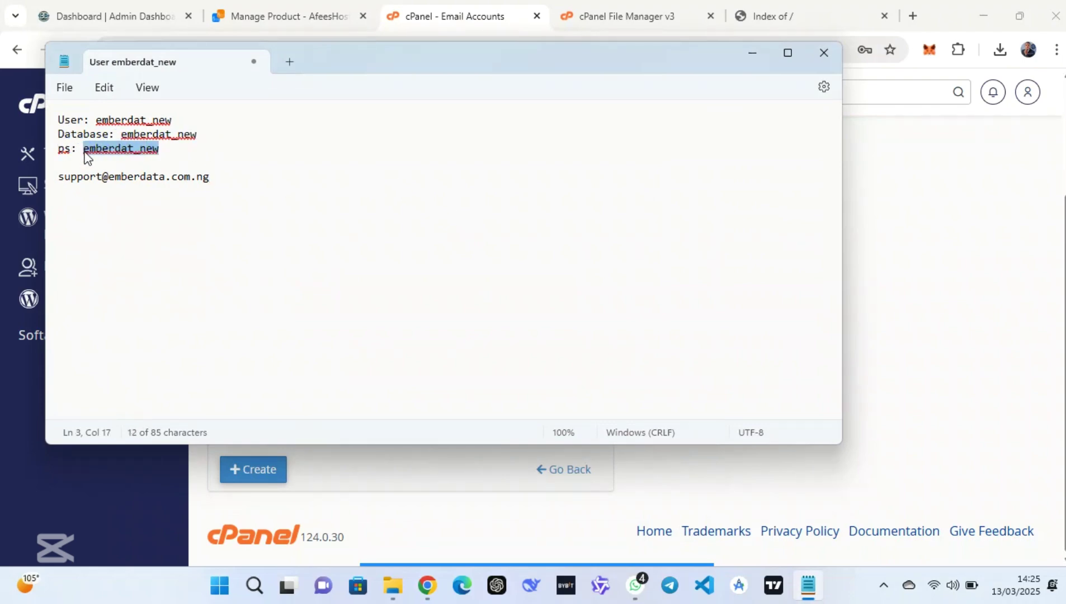
click(150, 201)
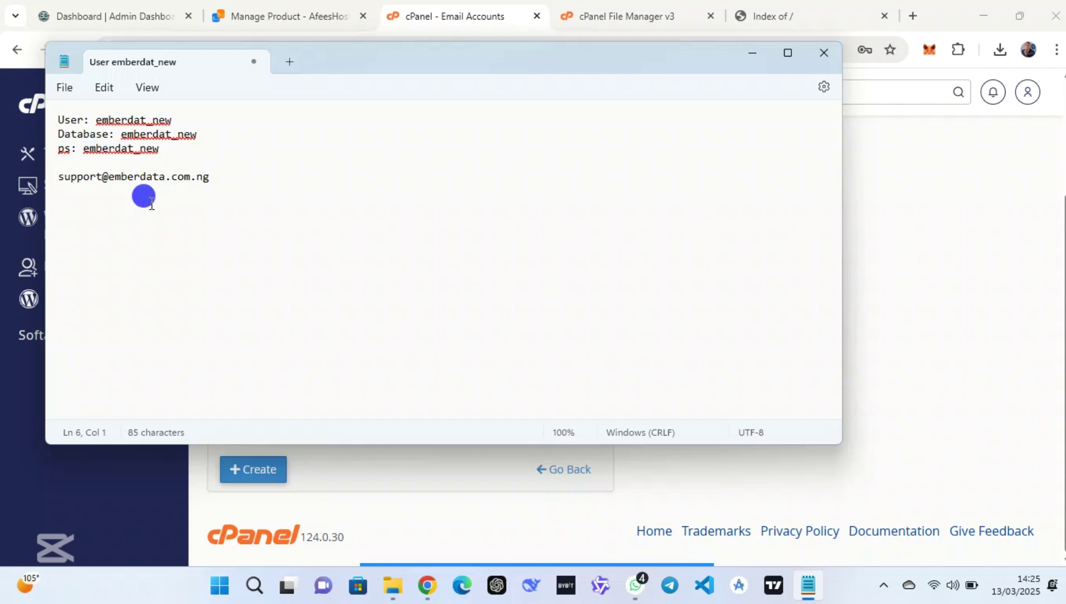
key(ctrl+v)
click(752, 53)
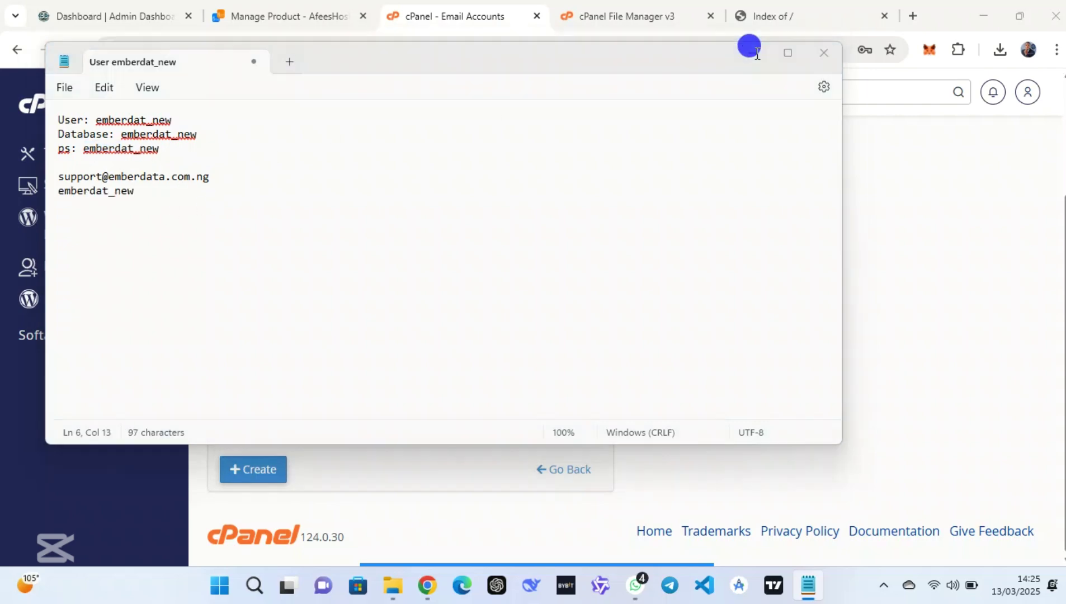
click(87, 110)
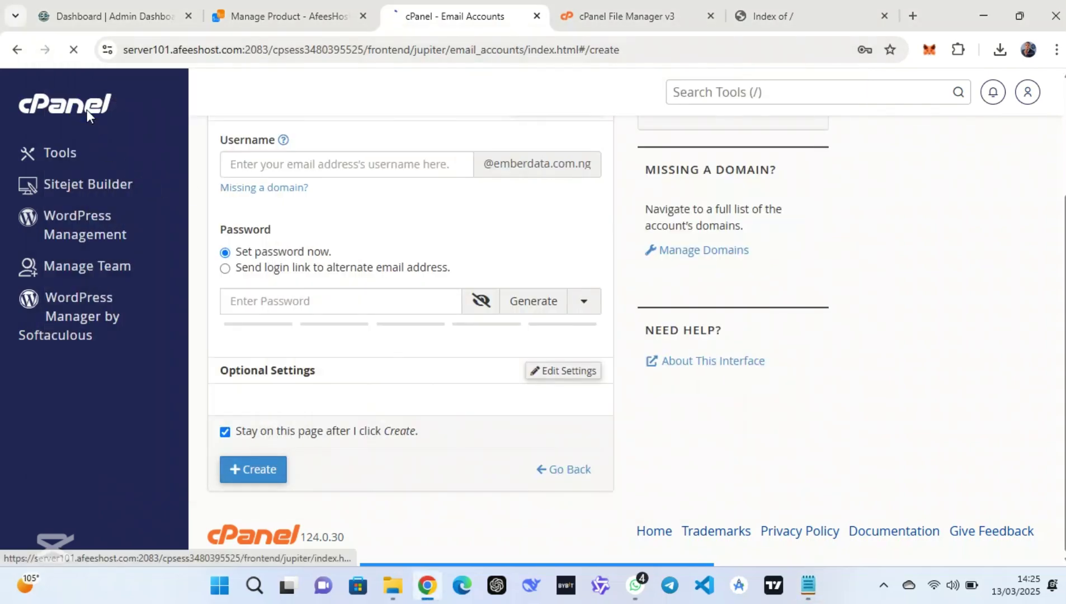
Extract V6.1-SCRIPT.zip into public_html, close the results, and view the 'Index of /' tab
click(783, 13)
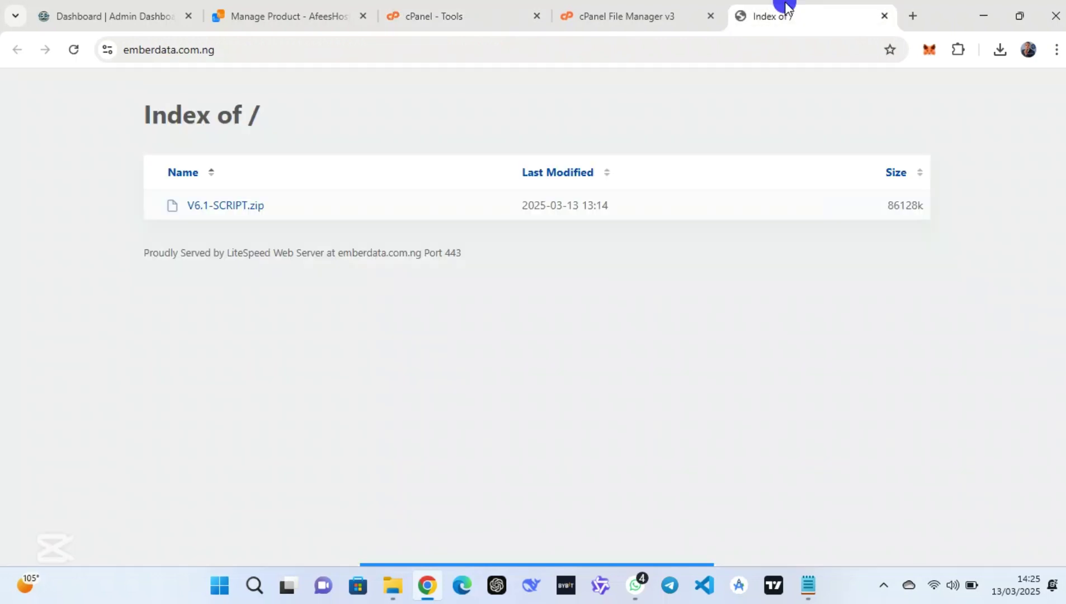
click(469, 11)
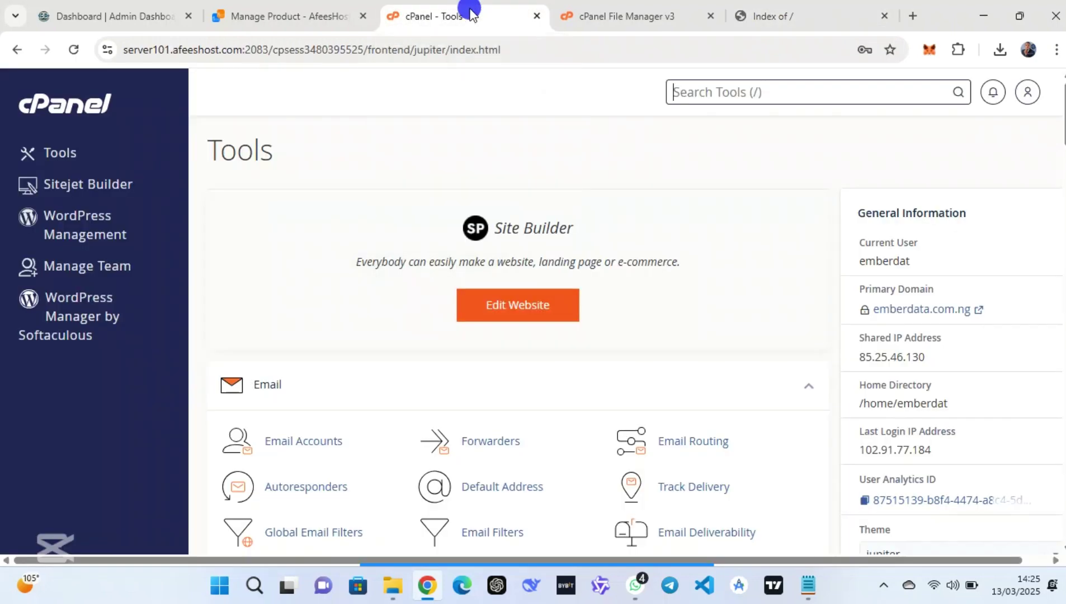
click(609, 13)
click(430, 238)
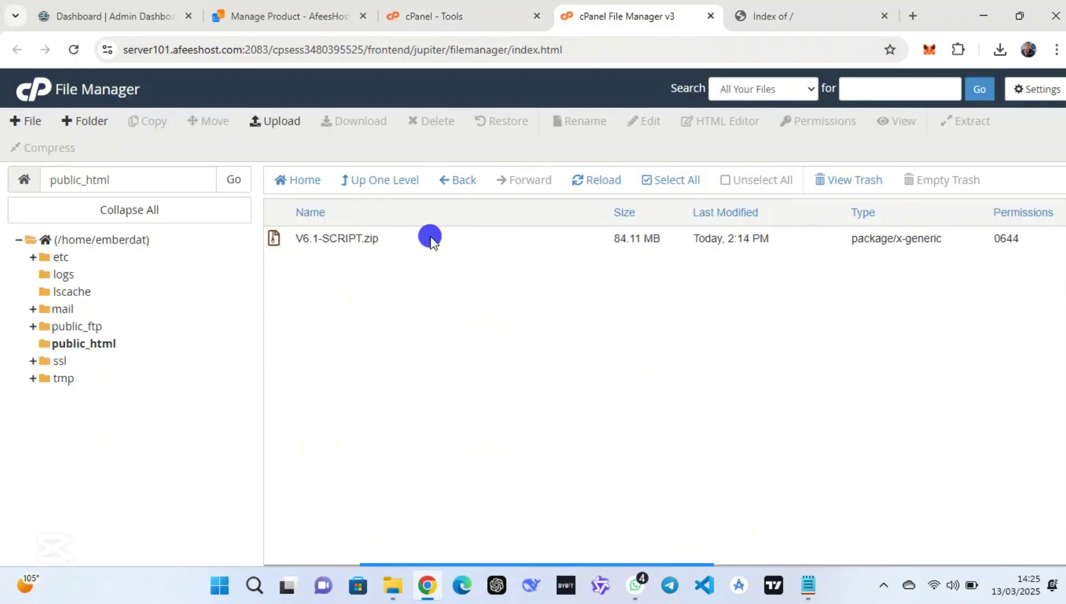
click(441, 242)
right_click(441, 242)
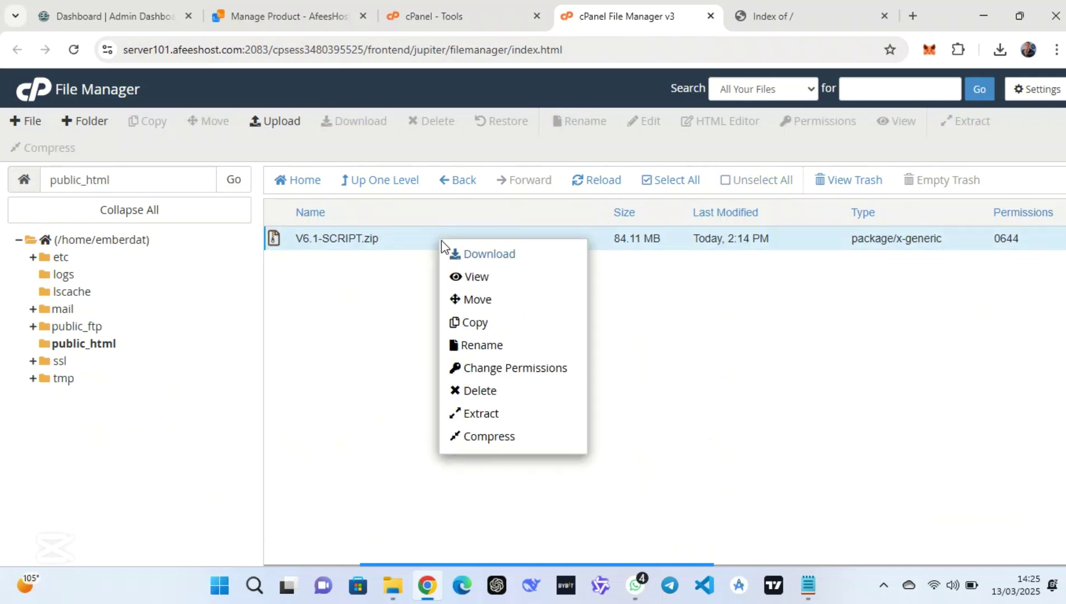
click(503, 414)
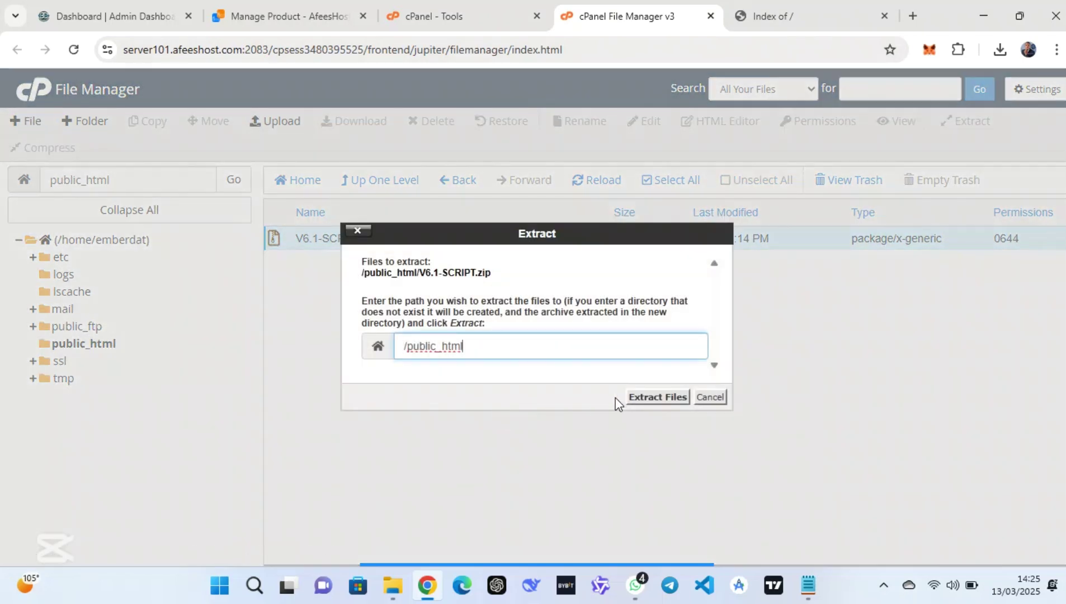
click(643, 397)
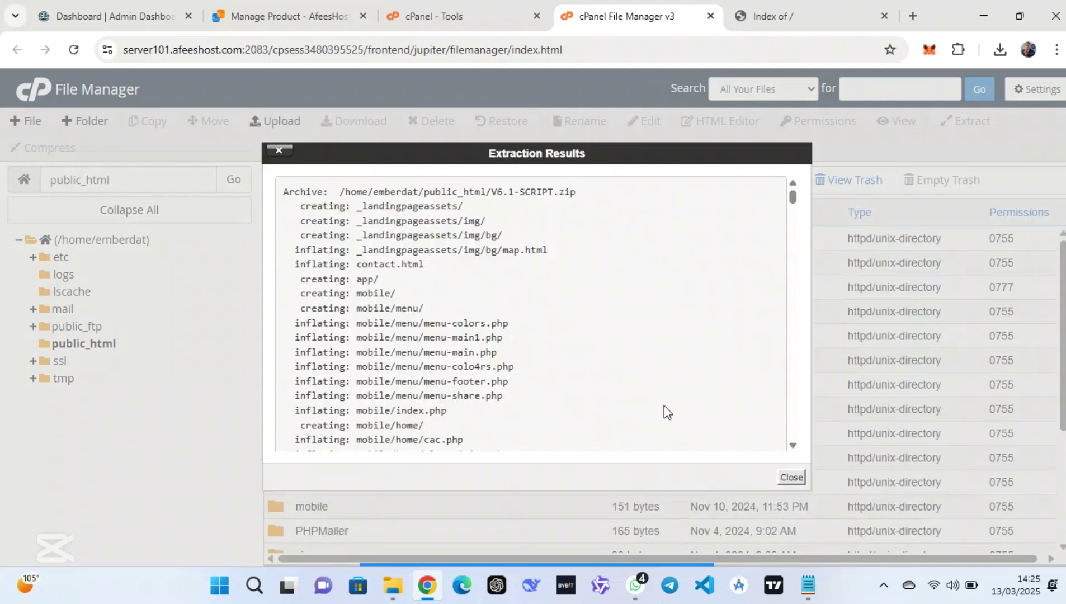
click(792, 477)
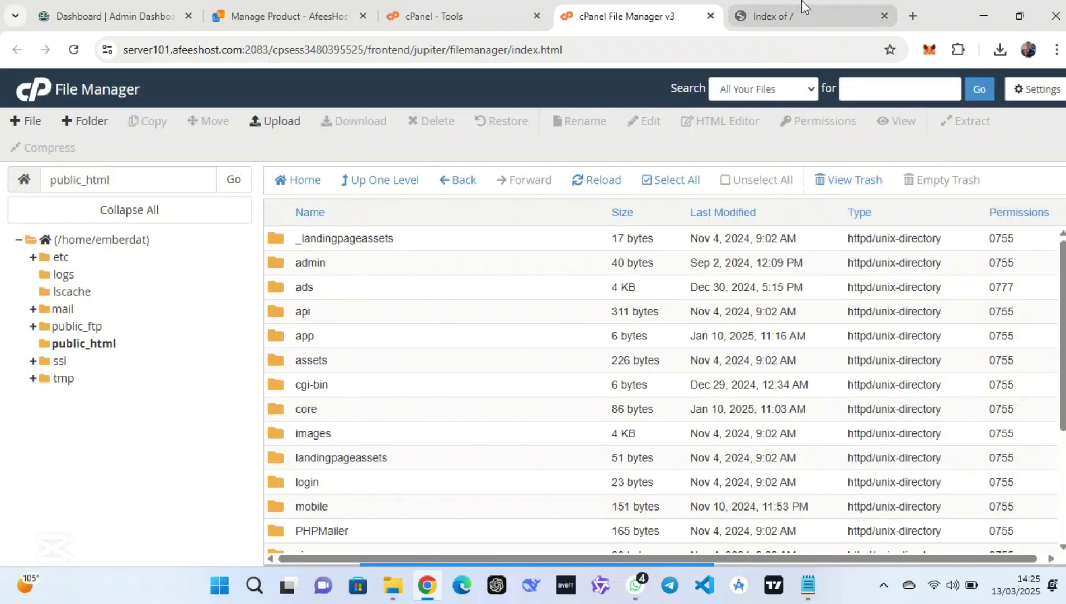
click(784, 16)
Reload emberdata.com.ng, browse the landing page, and confirm Login gives HTTP error 500
click(68, 57)
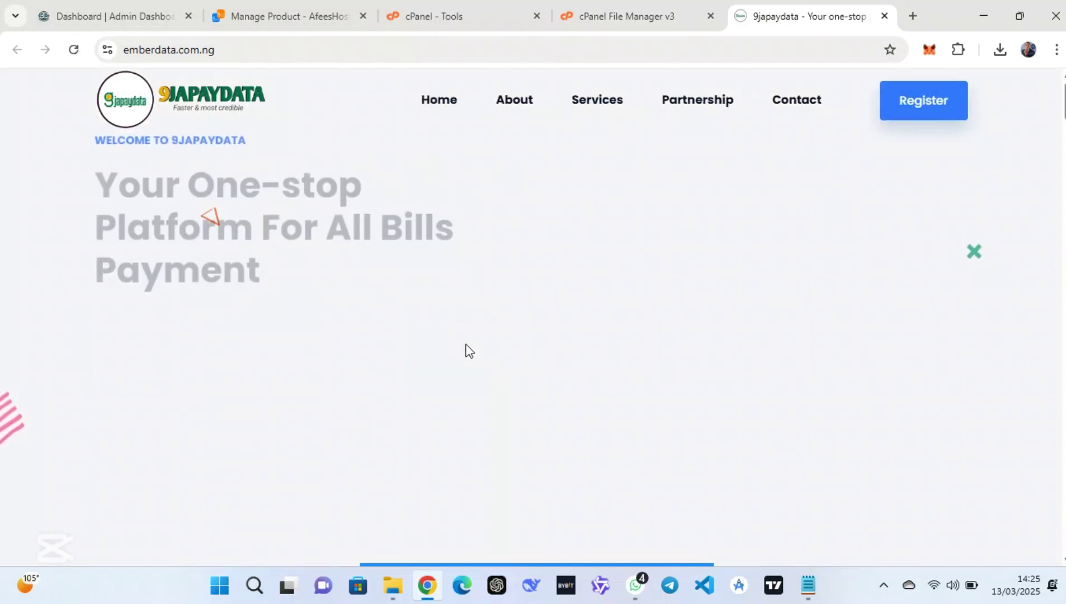
scroll(466, 350, down, 10)
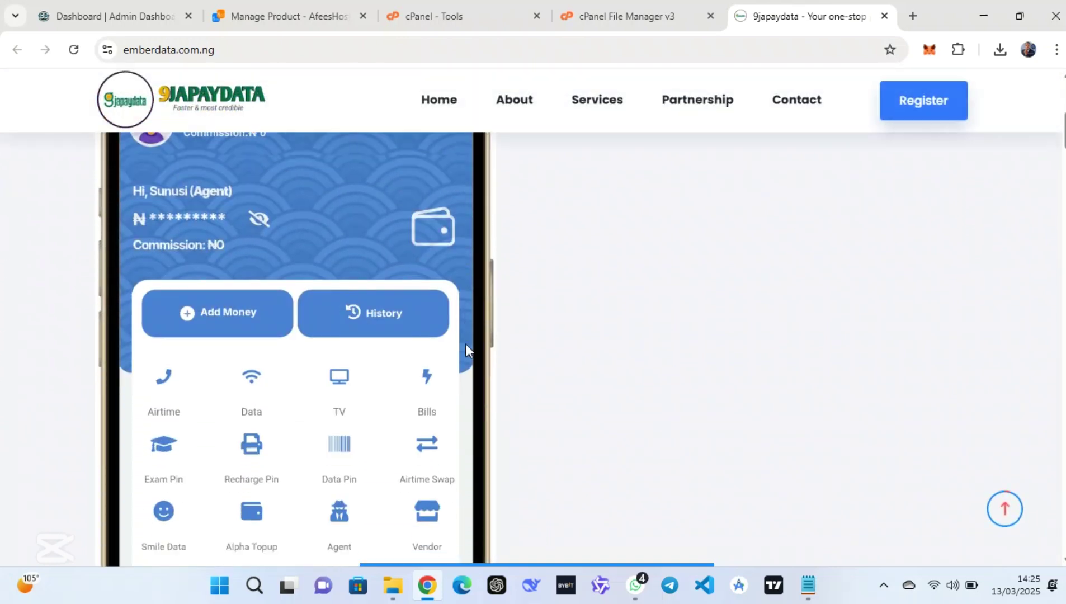
scroll(465, 351, up, 10)
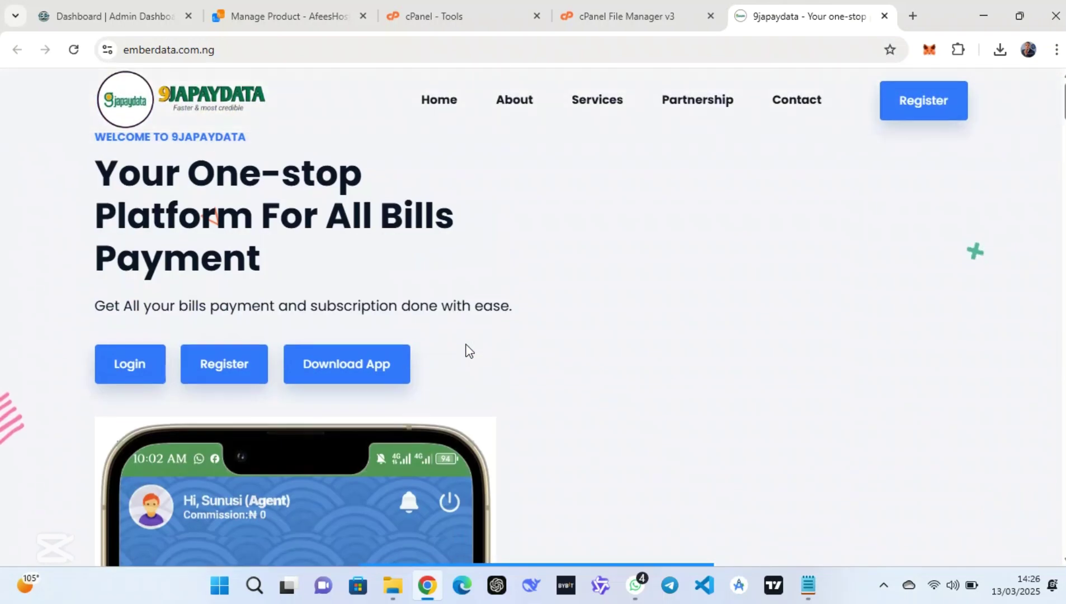
click(131, 361)
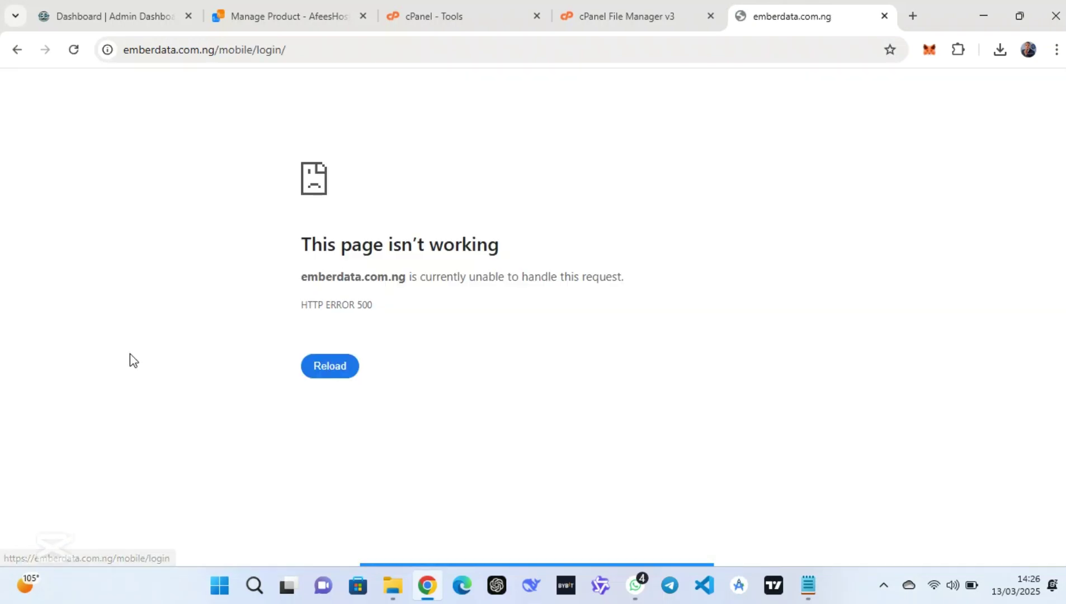
click(17, 50)
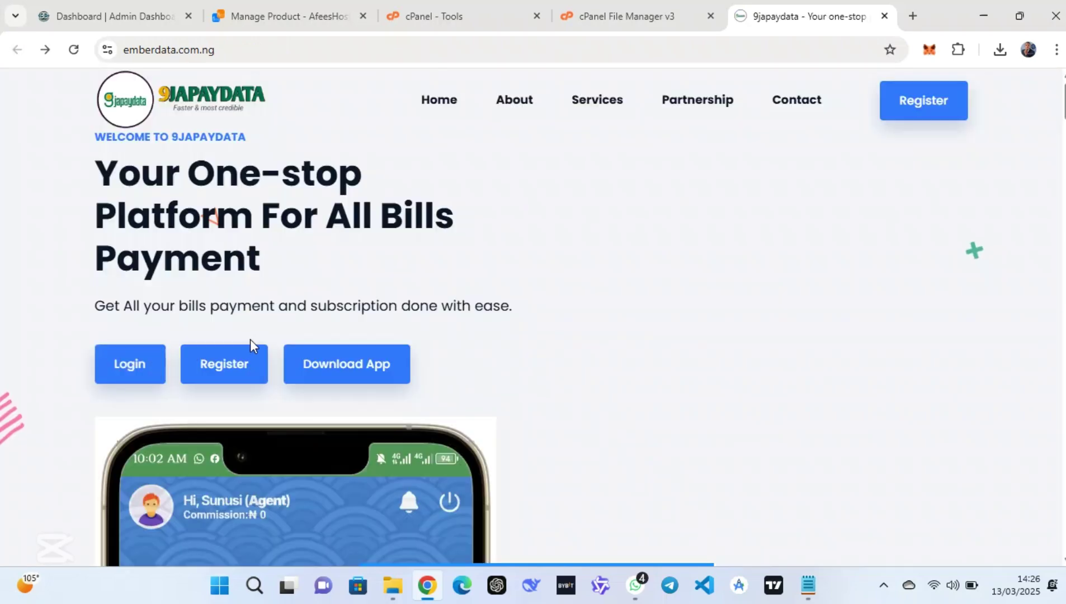
Open public_html/core/Models/Model.php in the File Manager code editor
click(655, 11)
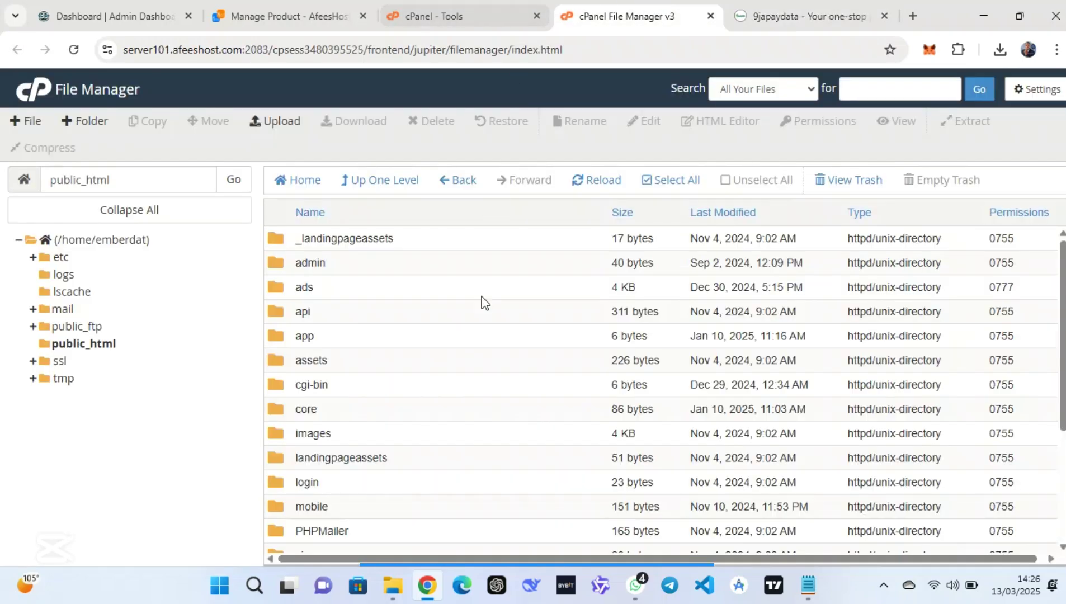
scroll(481, 314, down, 1)
scroll(481, 318, down, 1)
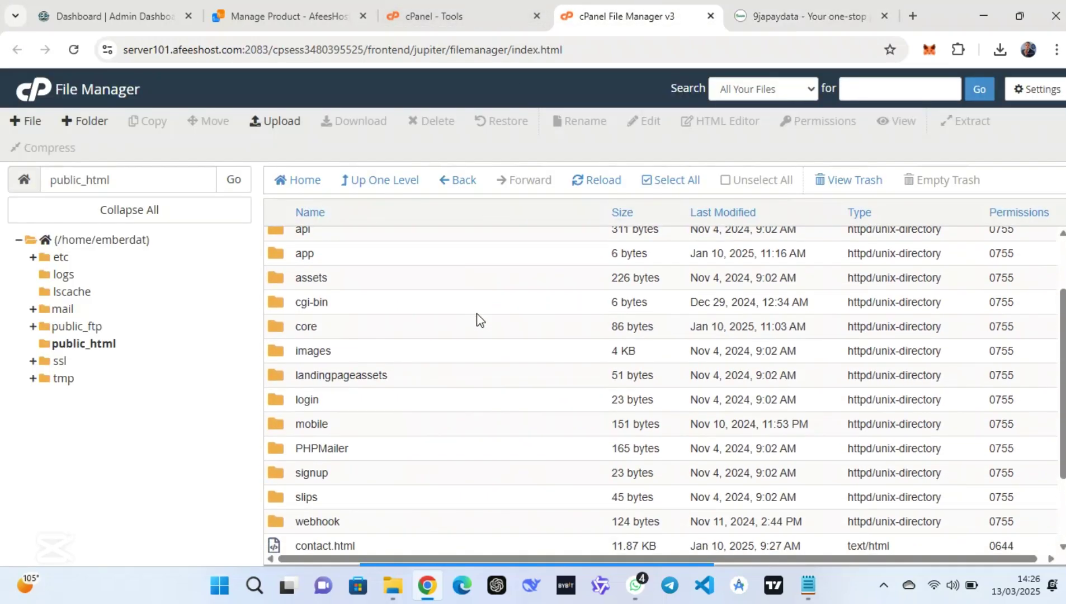
double_click(448, 326)
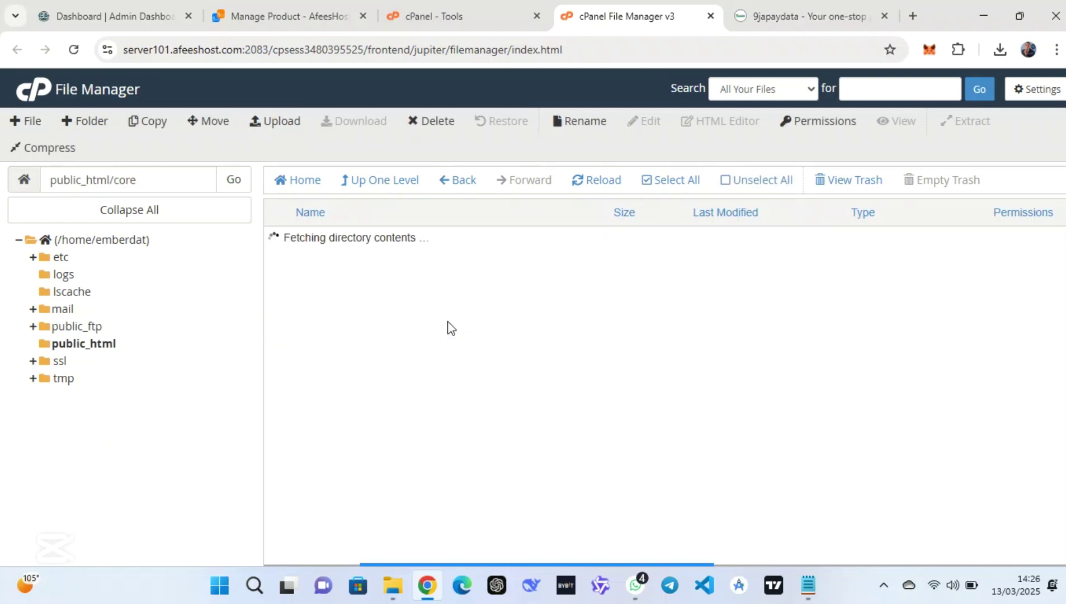
click(345, 314)
double_click(346, 315)
right_click(374, 335)
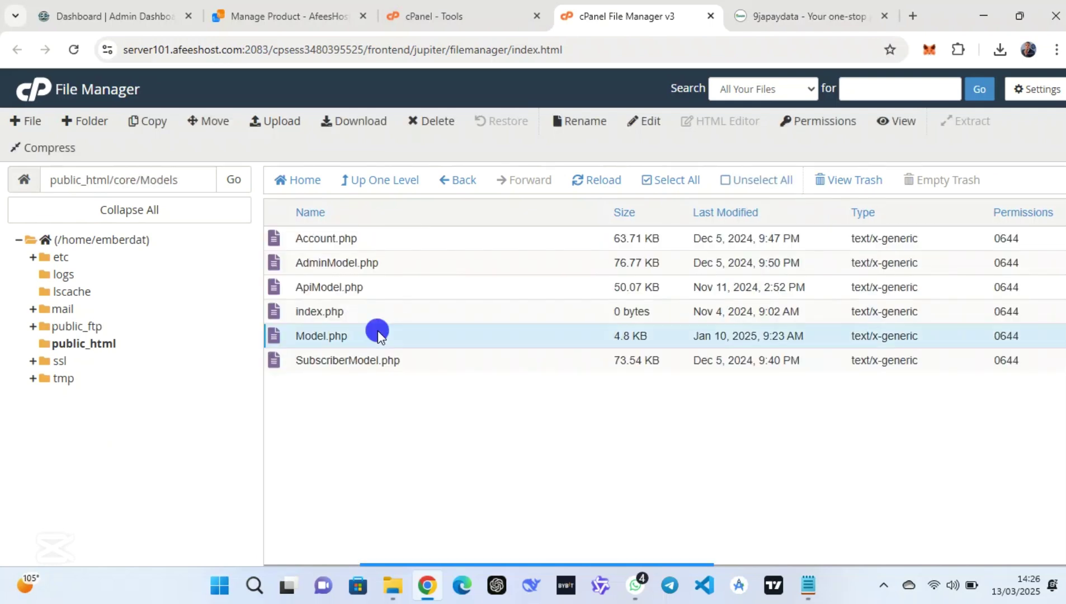
click(419, 397)
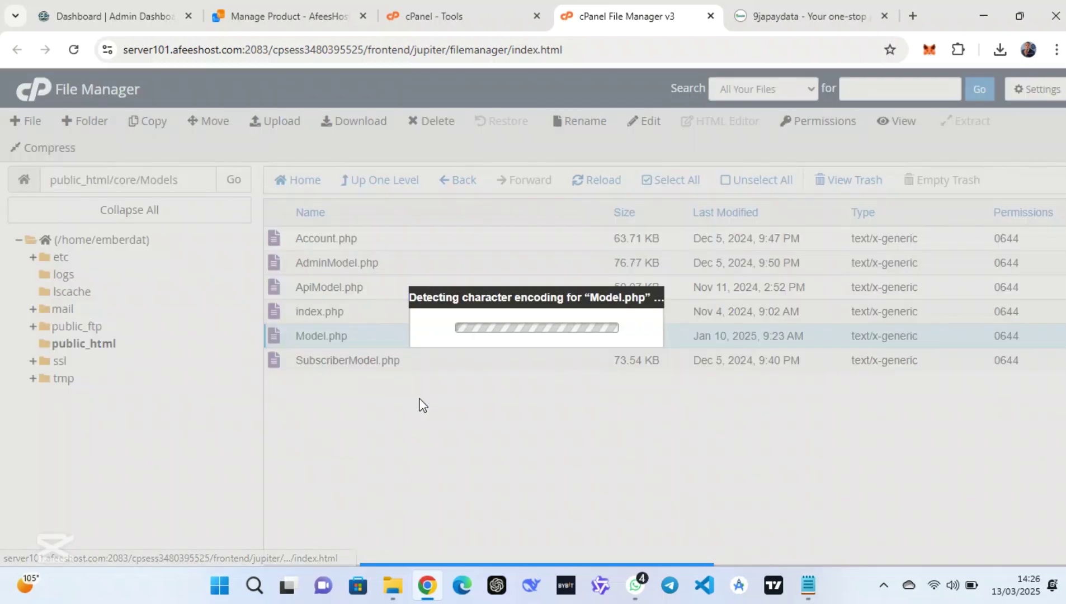
click(670, 442)
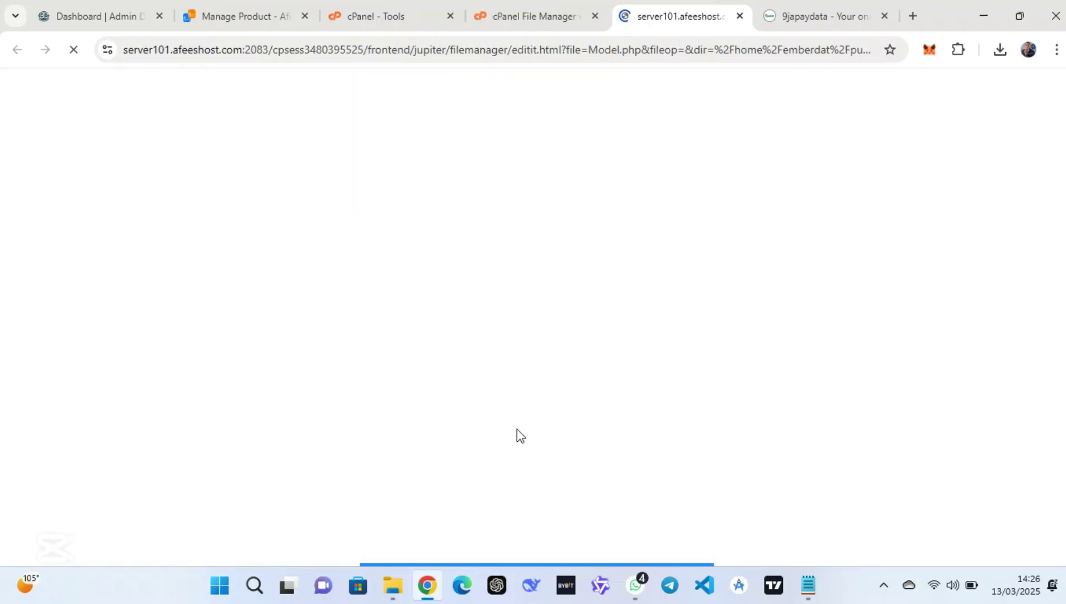
Copy the new user from Notepad and paste emberdat_new over dbName and username
mouse_move(527, 567)
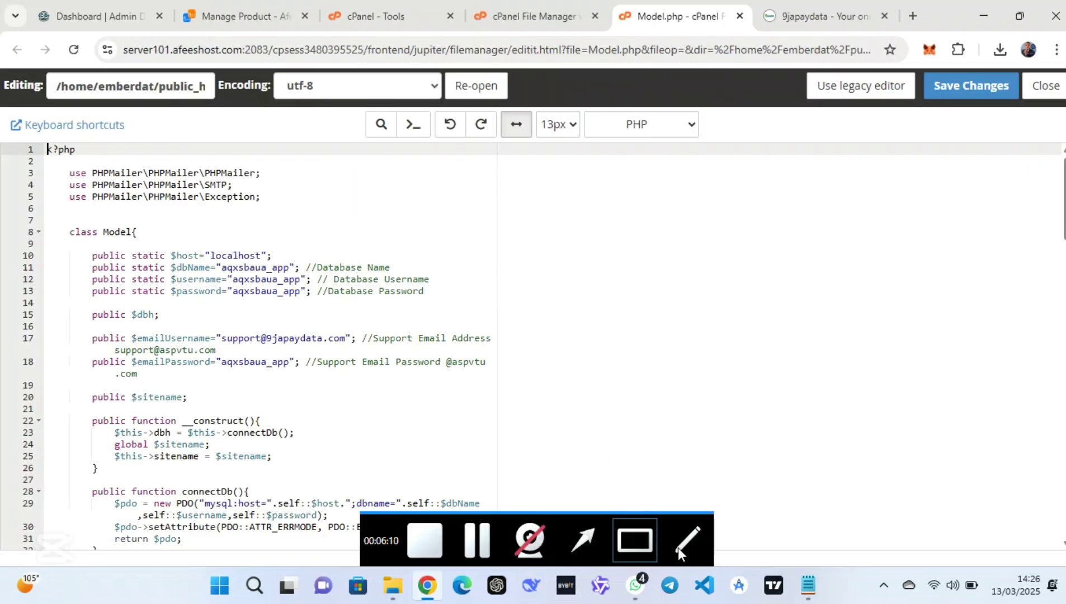
click(810, 590)
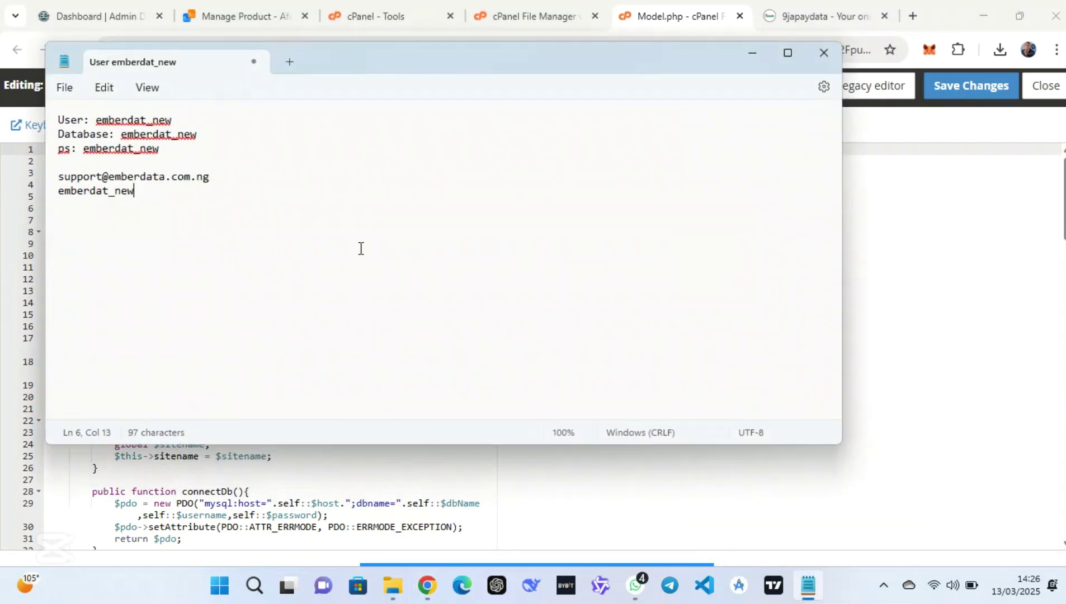
drag(137, 191, 64, 190)
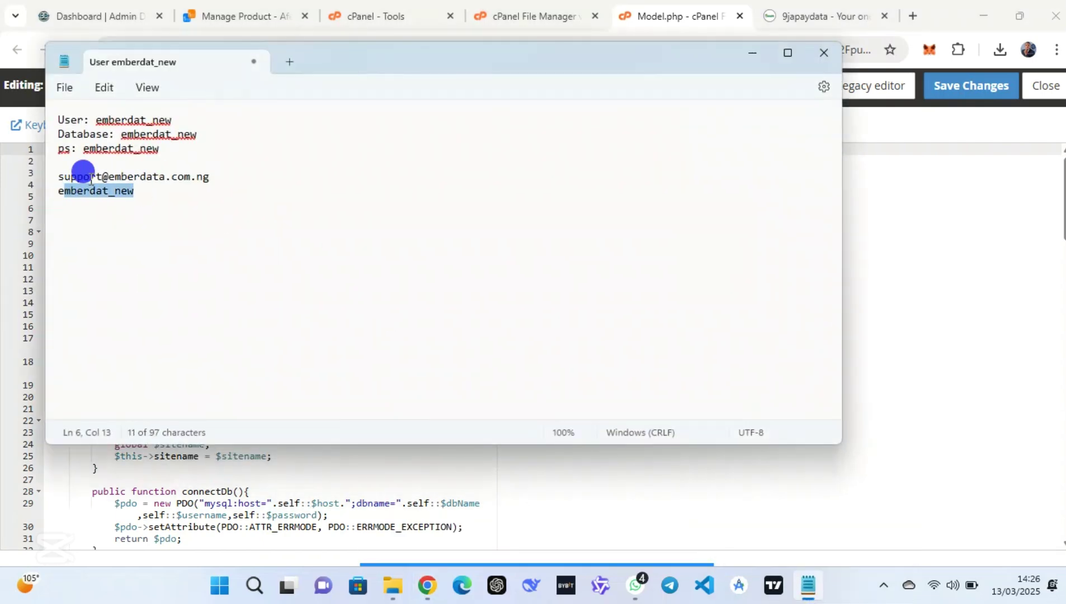
drag(171, 121, 96, 118)
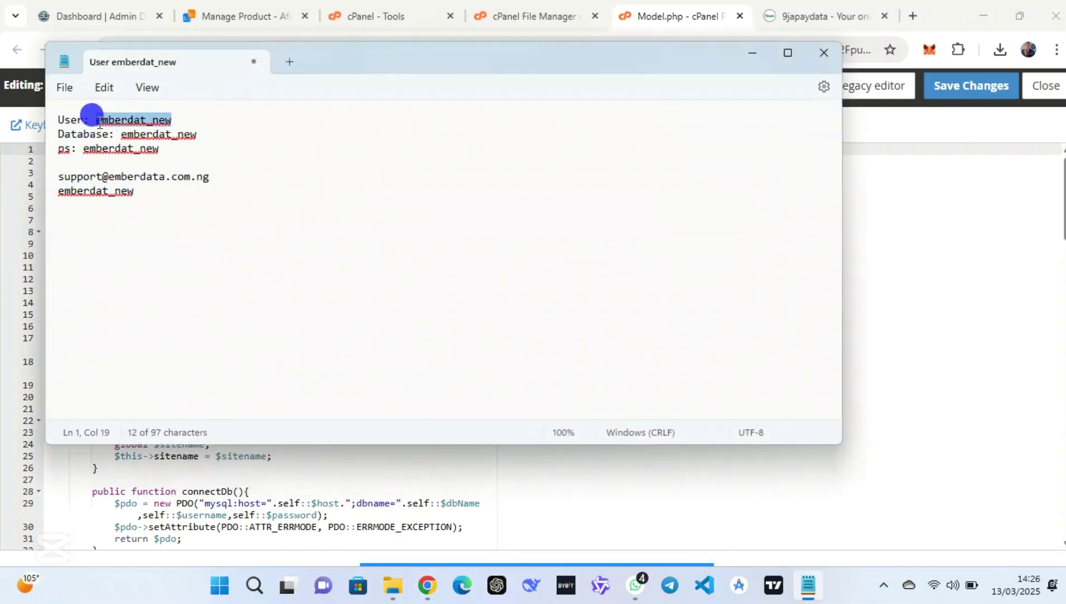
click(99, 124)
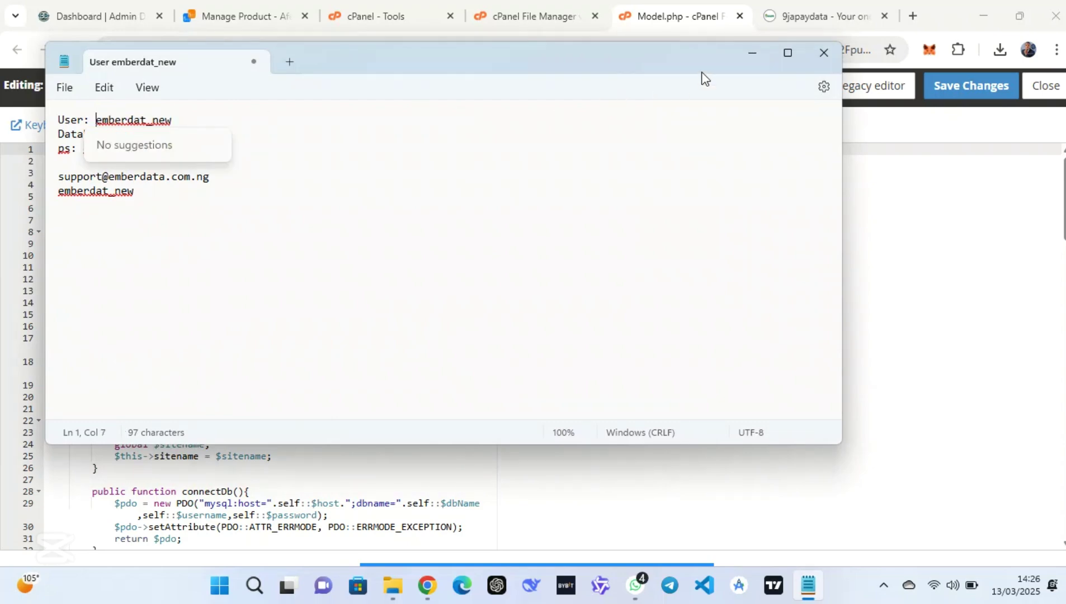
click(751, 53)
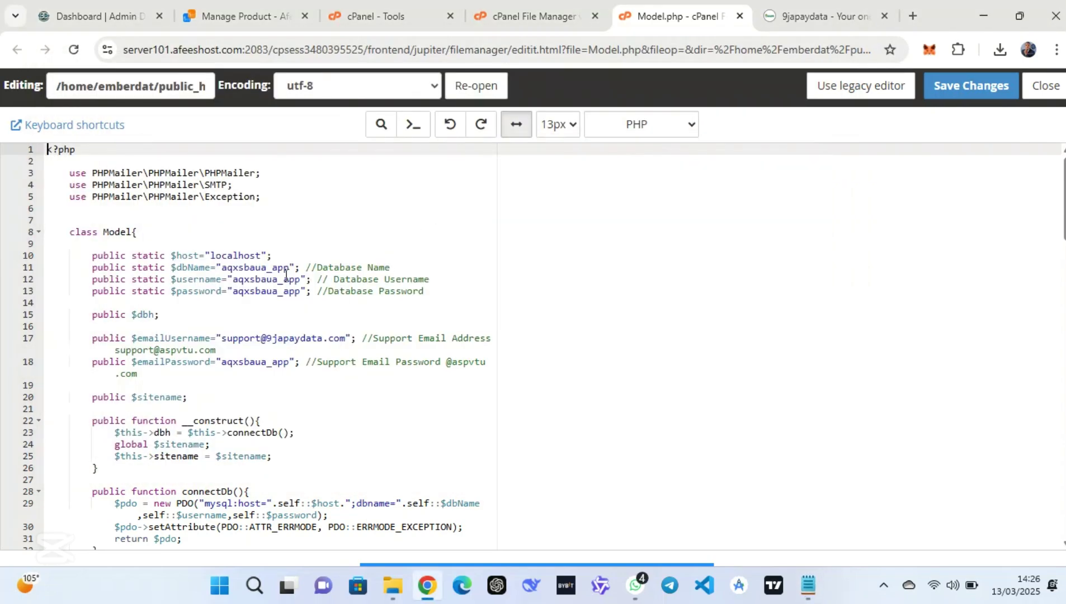
drag(289, 268, 220, 267)
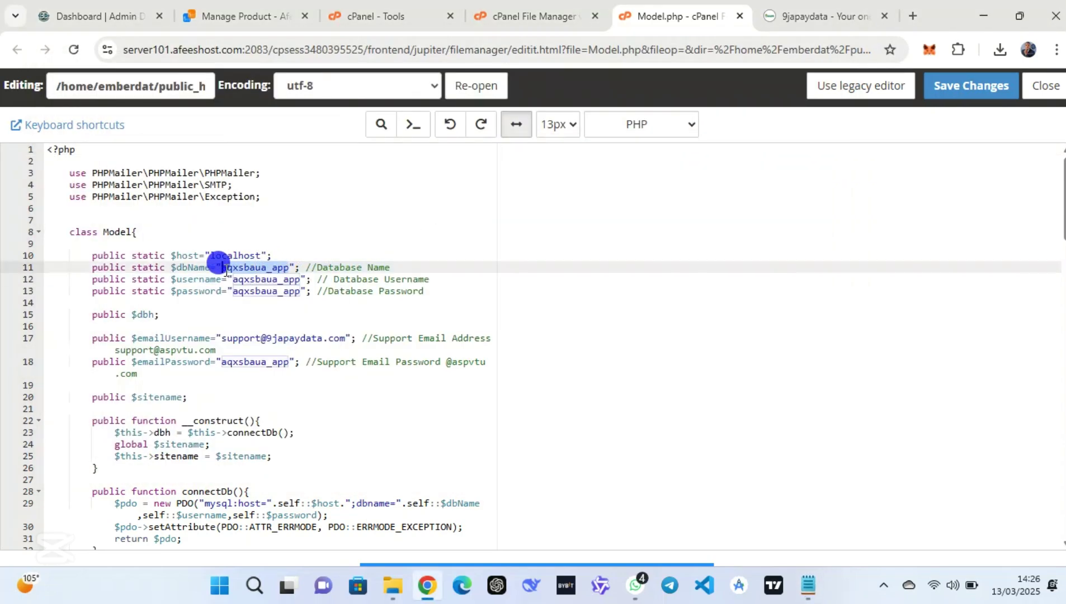
key(ctrl+v)
drag(235, 280, 302, 280)
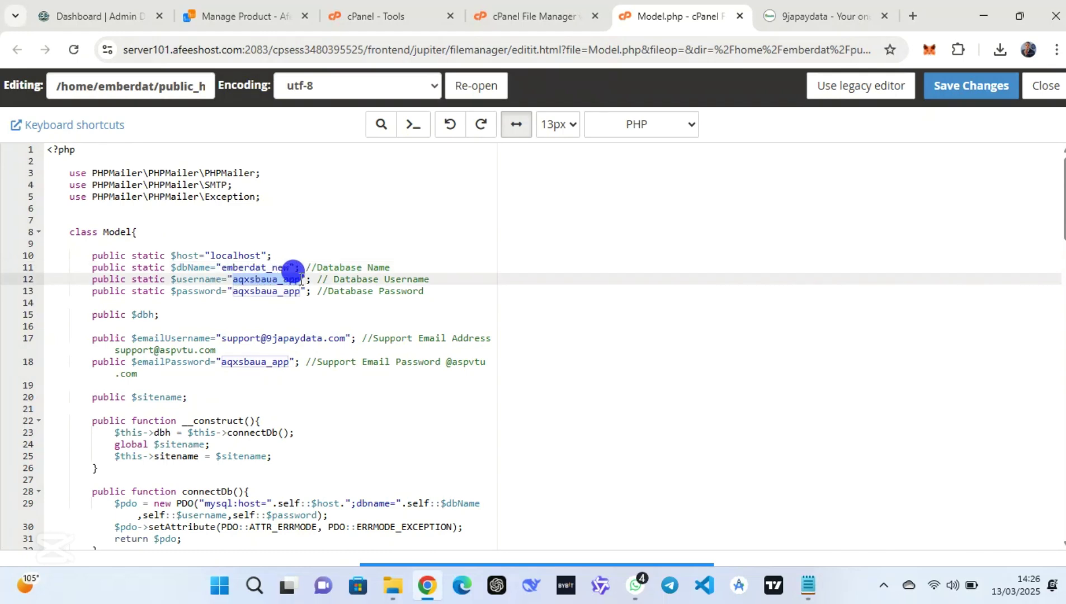
key(ctrl+v)
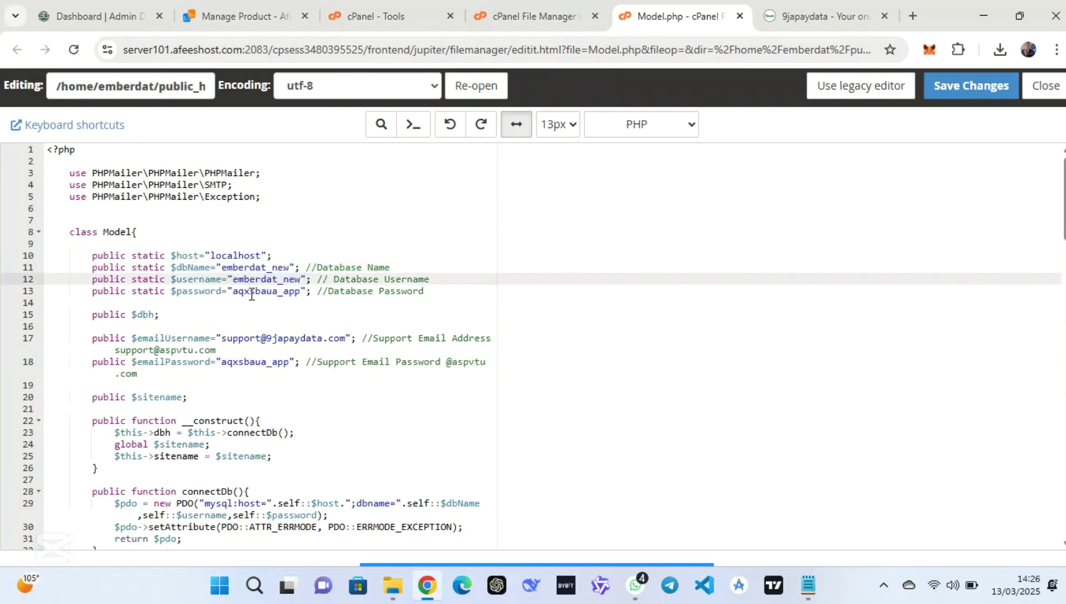
Replace the password on line 13 and emailPassword on line 18 with the new password
click(237, 290)
click(238, 291)
drag(235, 291, 302, 290)
key(ctrl+v)
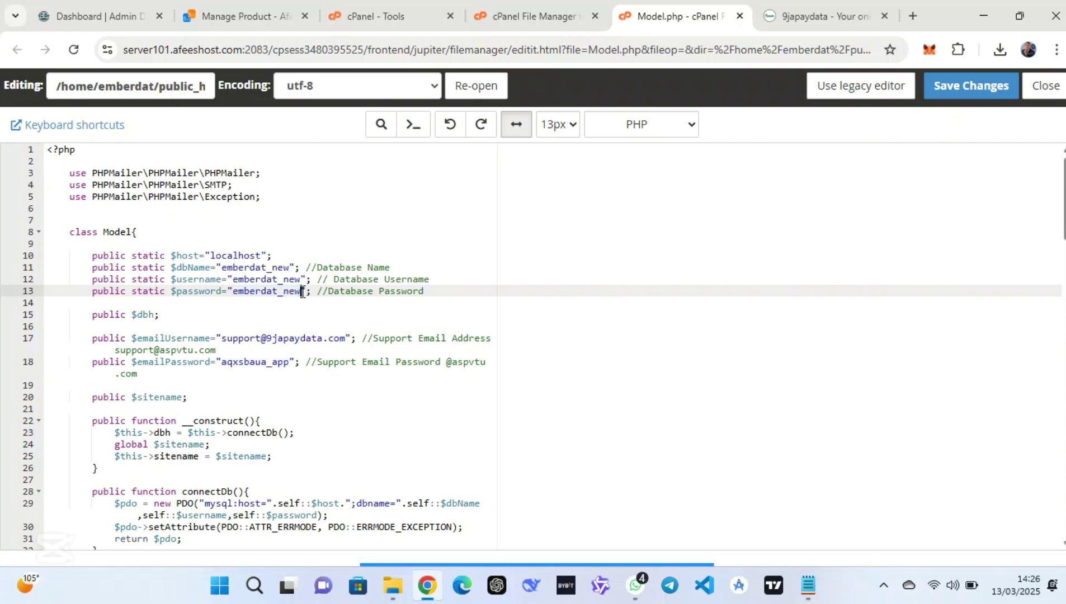
drag(221, 362, 296, 363)
key(ctrl+v)
Paste the new support e-mail address from Notepad over emailUsername on line 17
click(807, 585)
drag(217, 175, 62, 180)
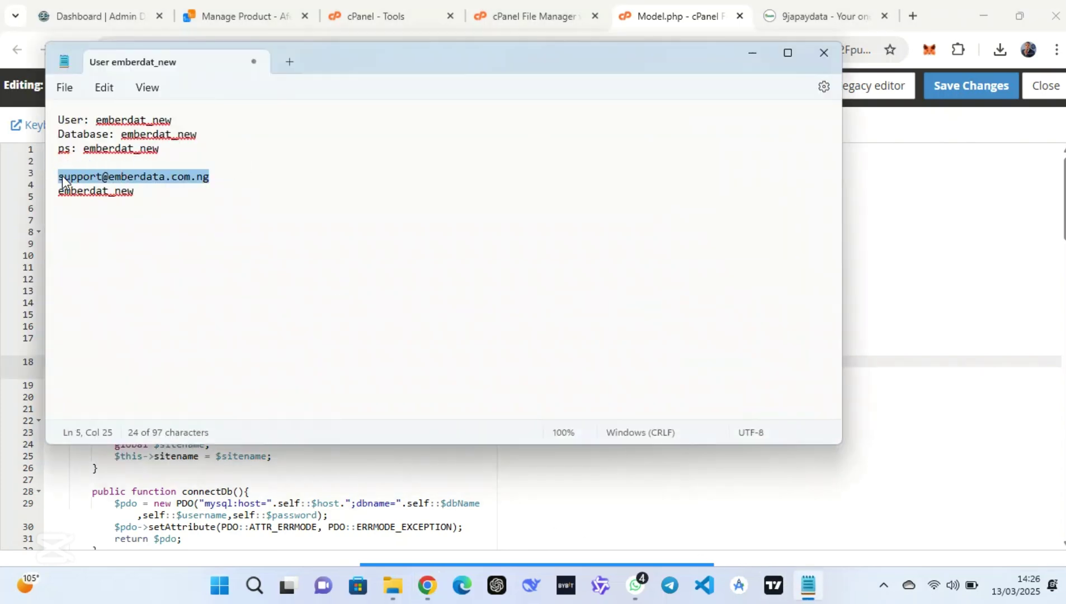
click(752, 51)
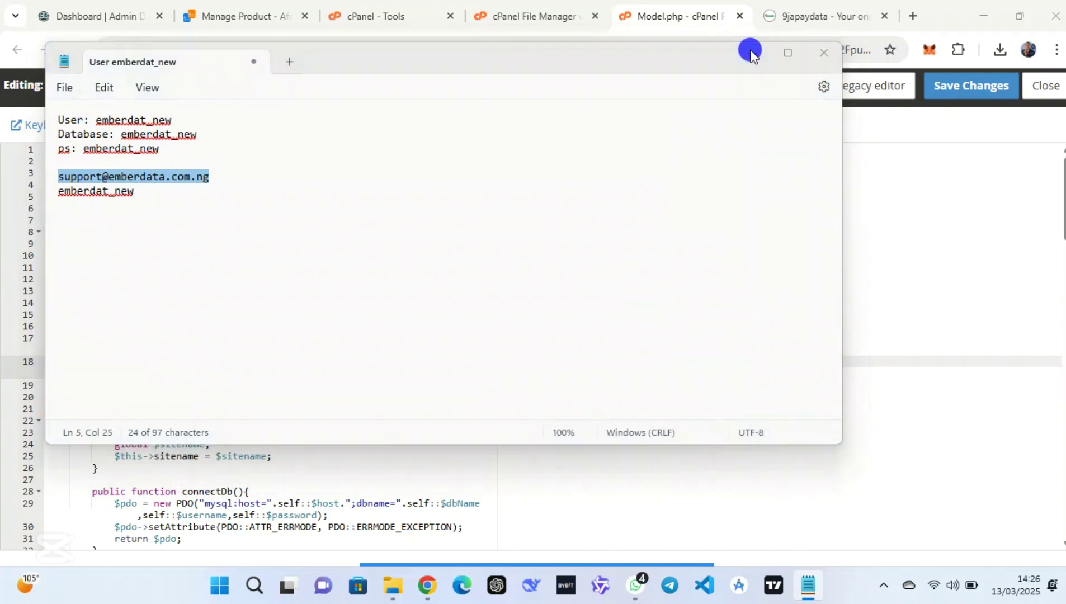
drag(346, 340, 223, 339)
key(ctrl+v)
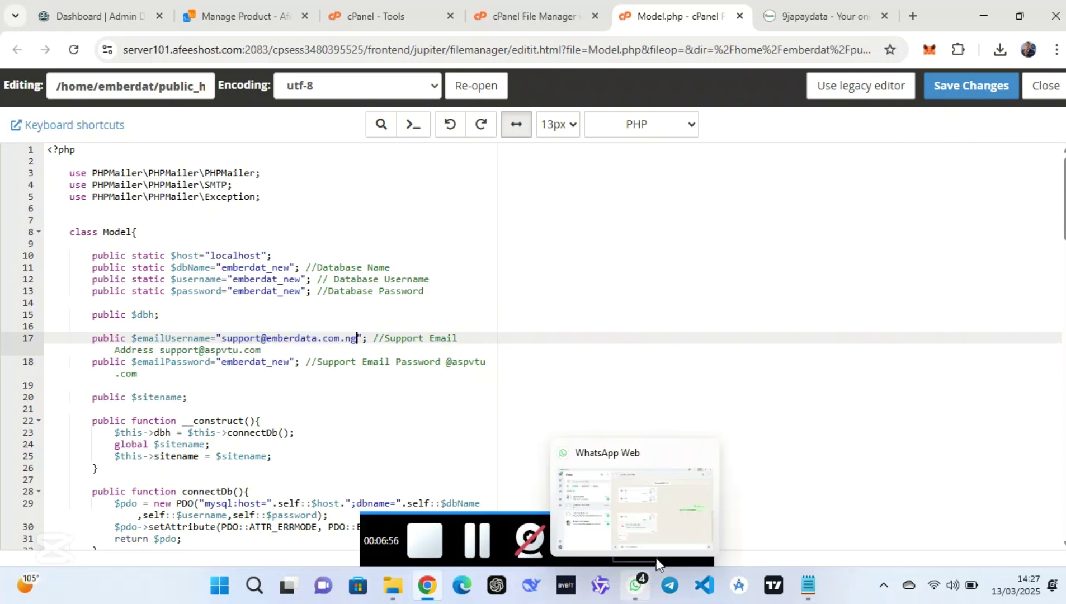
Save Model.php, close the editor, and return to the File Manager listing
click(970, 92)
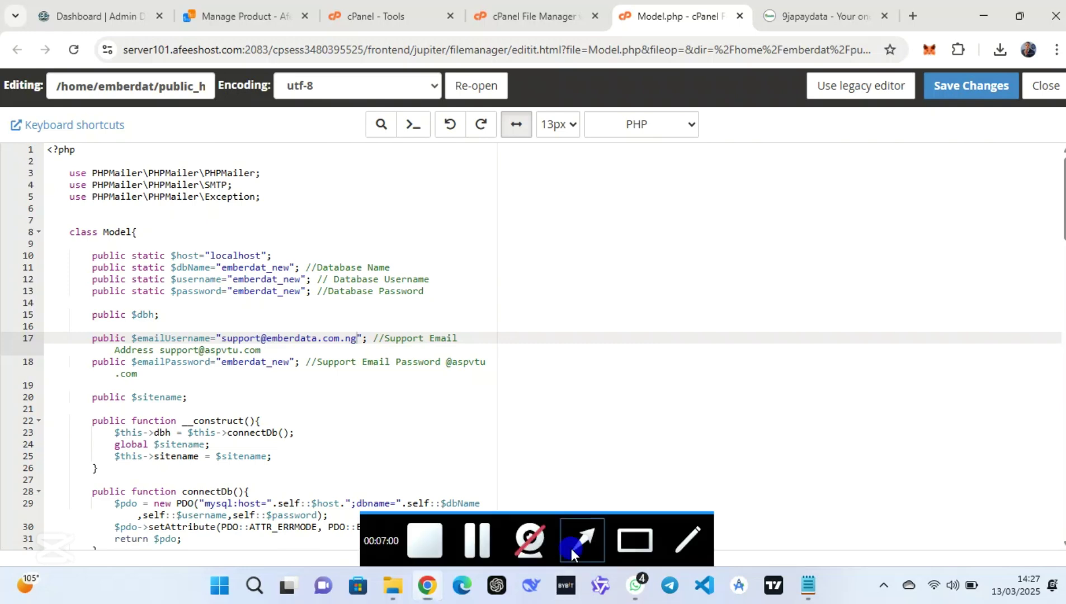
click(573, 547)
drag(701, 411, 977, 100)
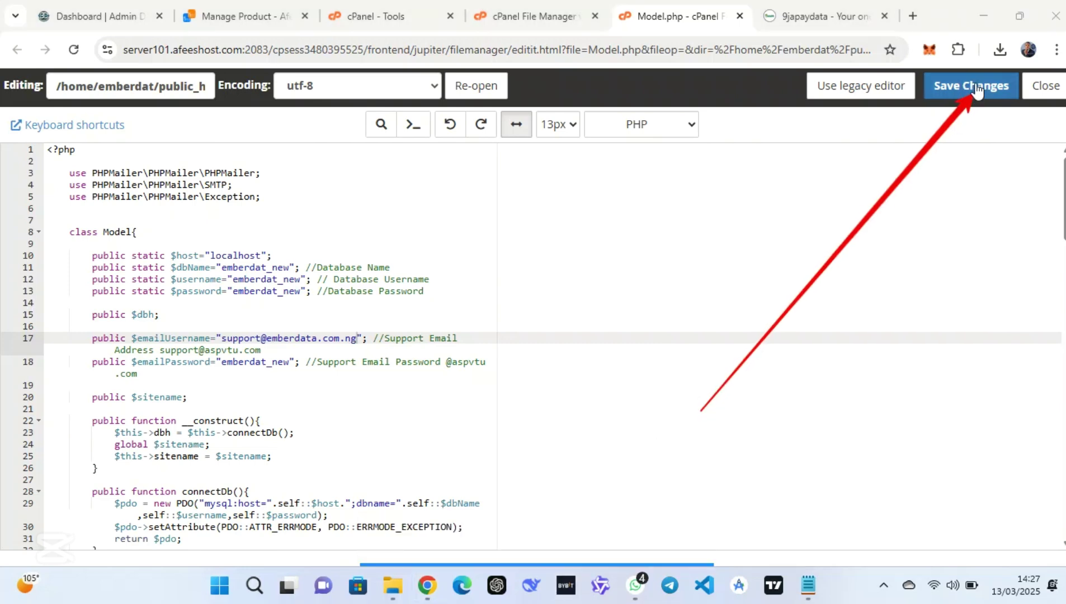
click(975, 89)
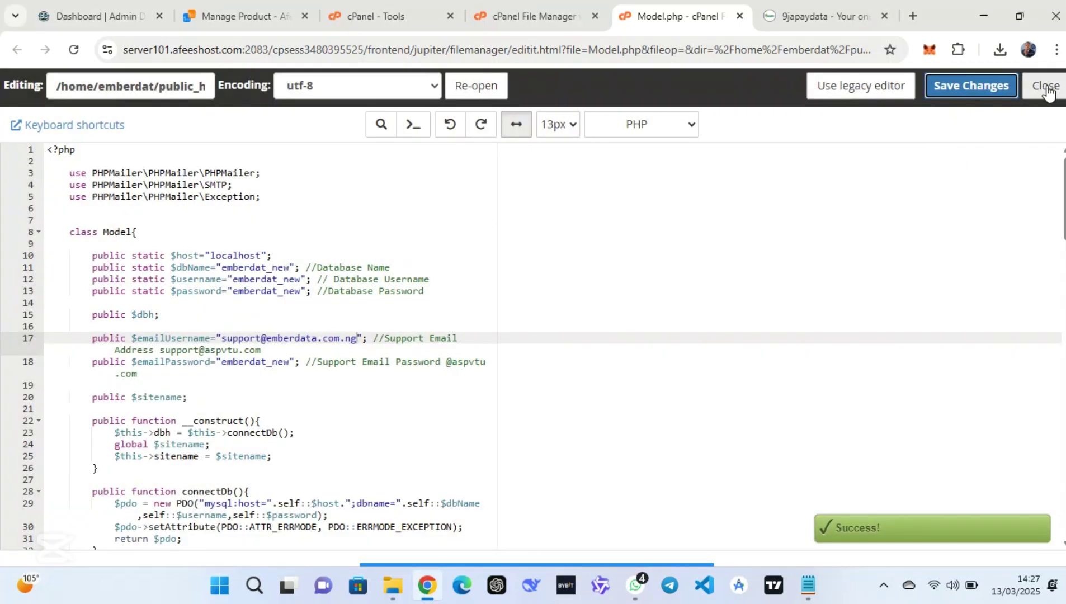
click(1046, 88)
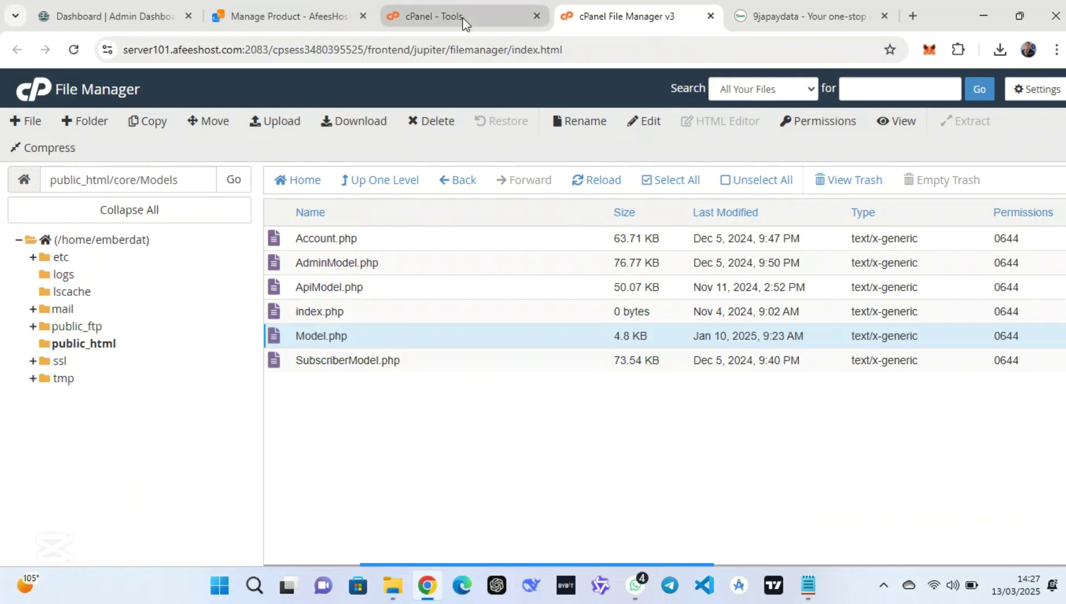
click(462, 17)
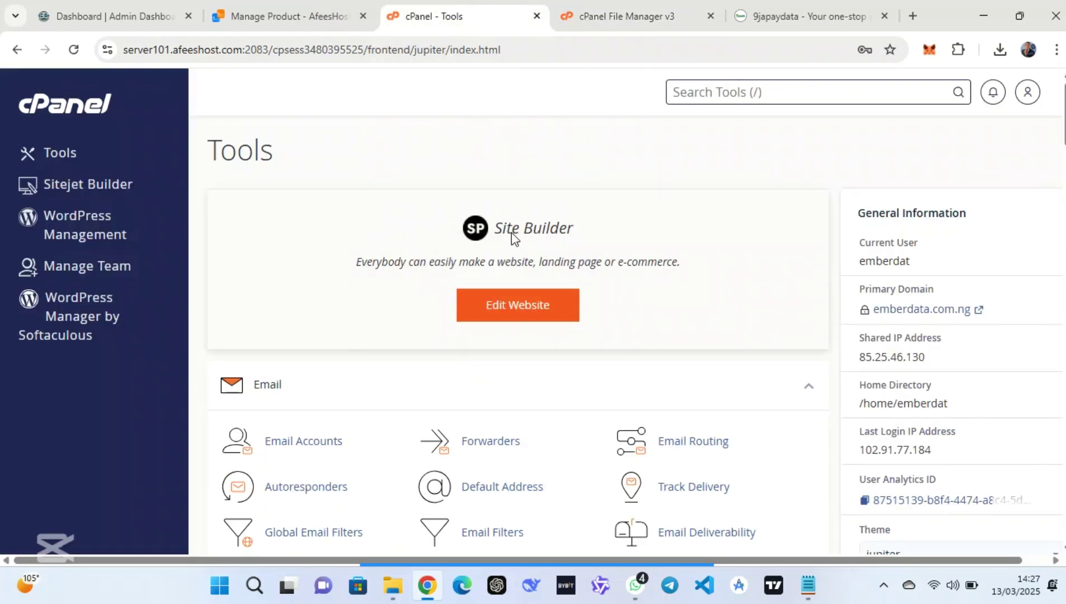
click(639, 14)
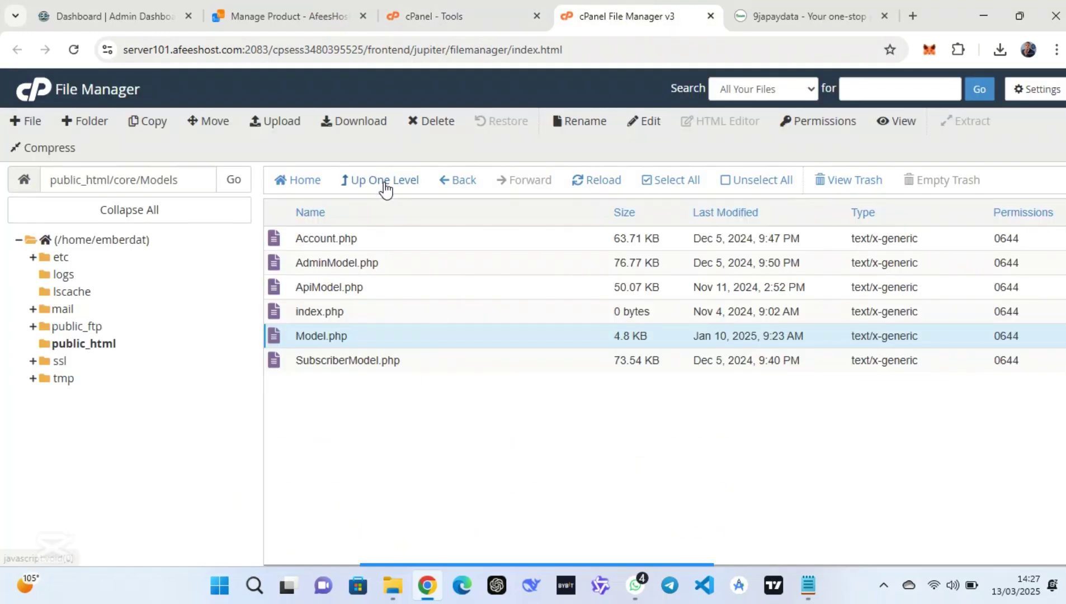
mouse_move(536, 563)
click(579, 544)
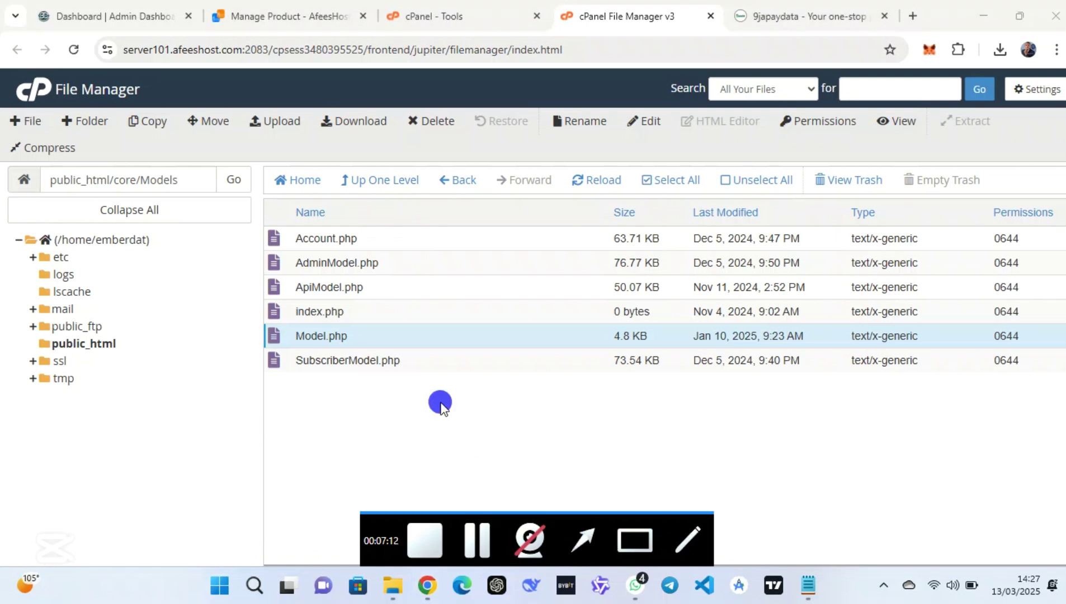
drag(442, 407, 370, 189)
Browse into core's helpers and vendor folders and open site.php in the code editor
click(396, 182)
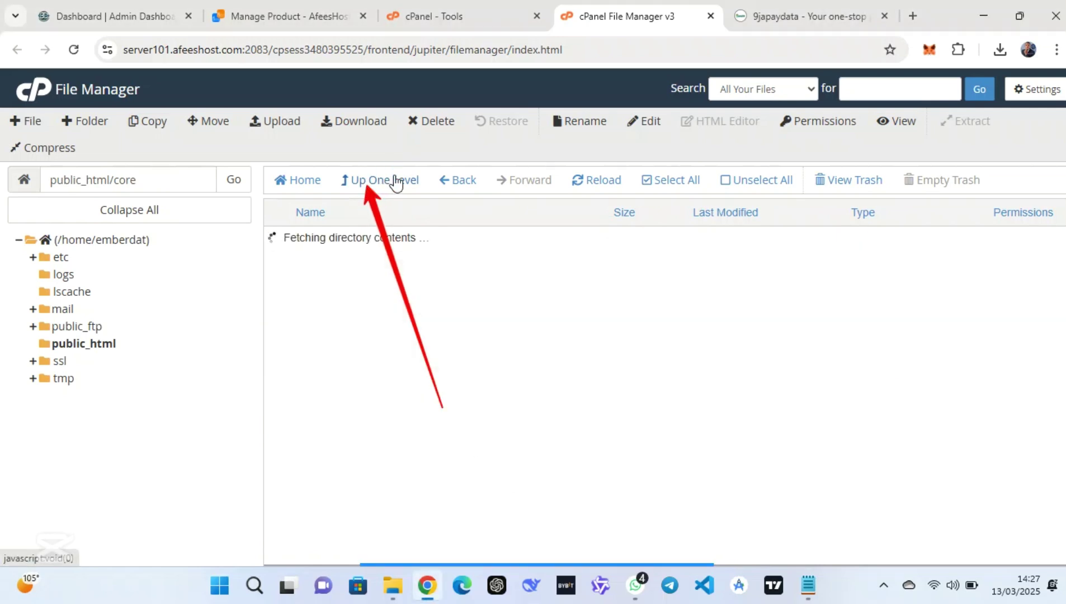
double_click(338, 267)
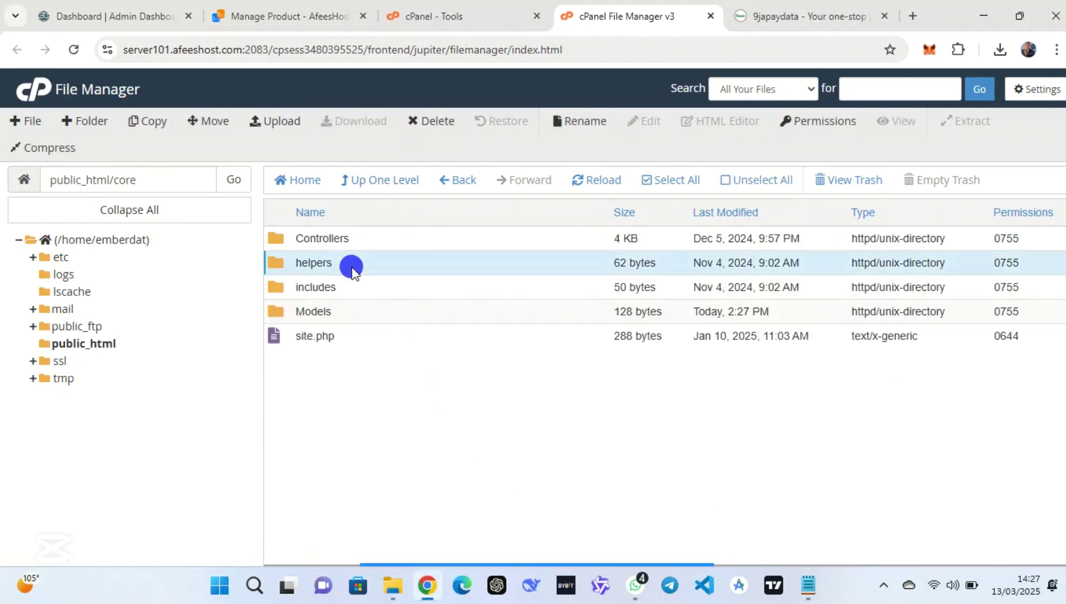
click(370, 234)
double_click(369, 234)
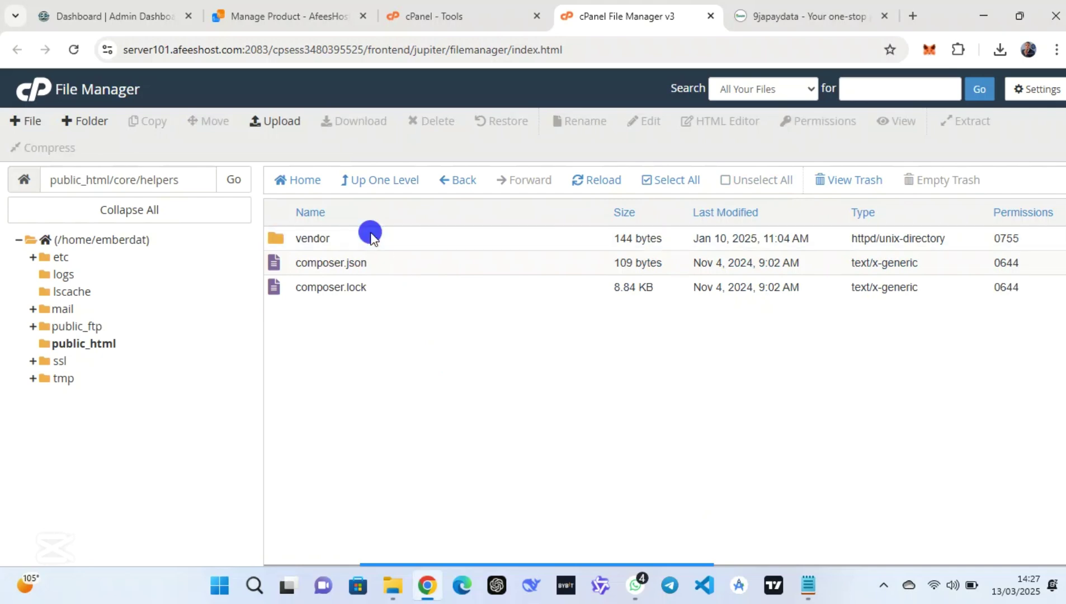
click(364, 413)
click(365, 413)
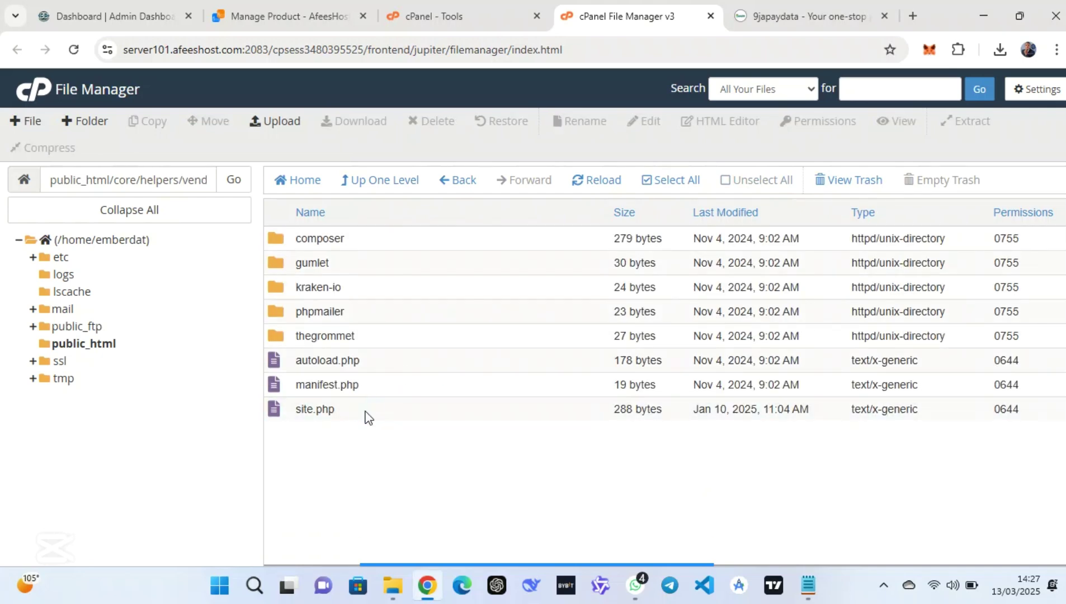
right_click(368, 417)
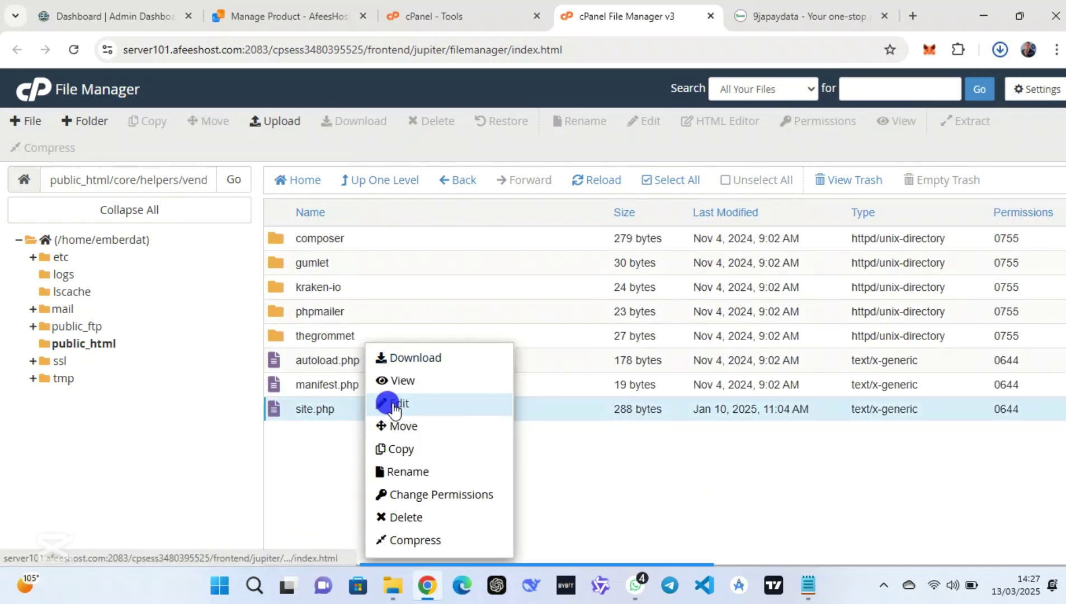
click(387, 404)
click(668, 438)
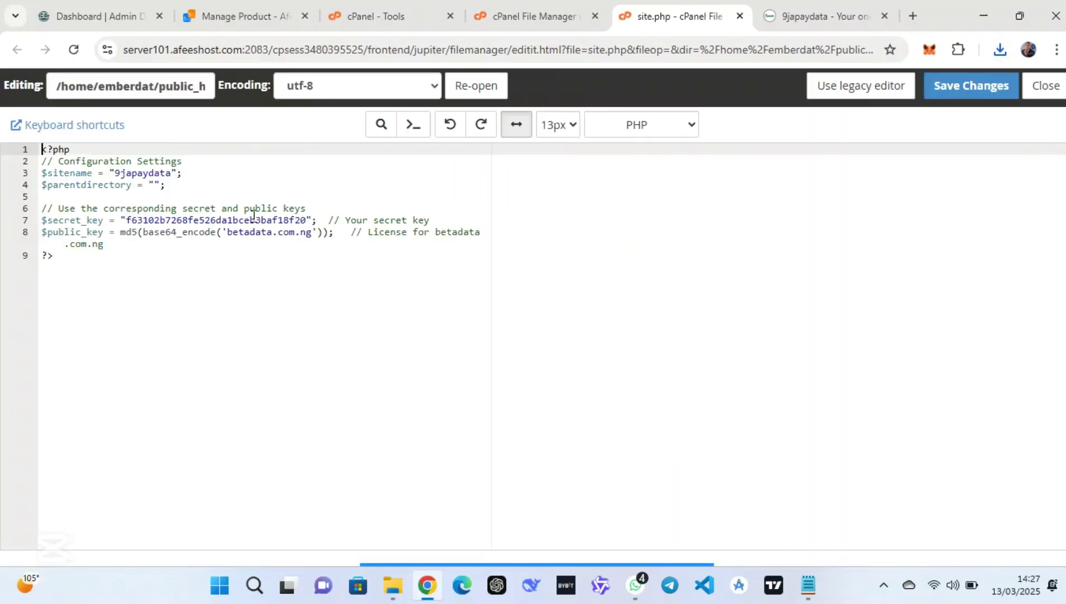
Change $sitename to "Emberdata", save site.php, and close the editor
click(173, 175)
key(BackSpace)
key(BackSpace)
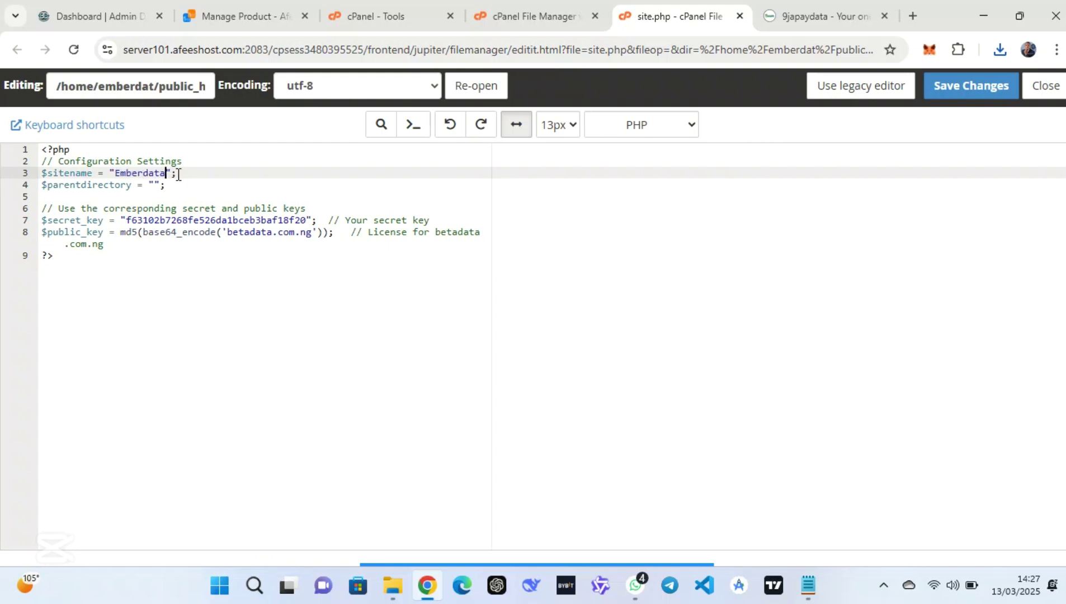
click(976, 90)
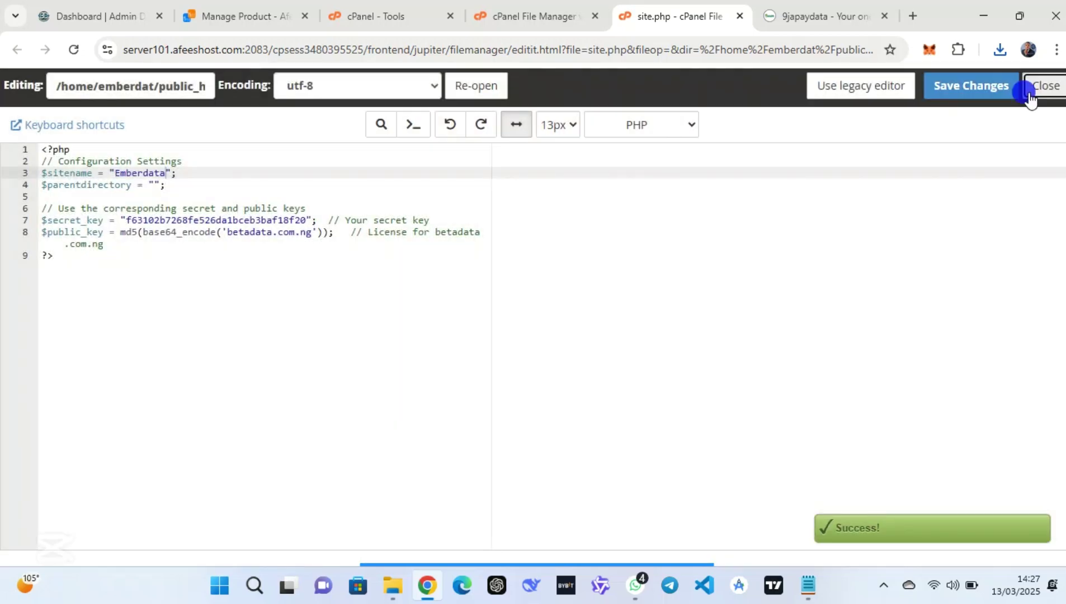
click(1032, 90)
click(385, 180)
Go back up to public_html and move the V6.1-SCRIPT.zip archive to the trash
click(386, 182)
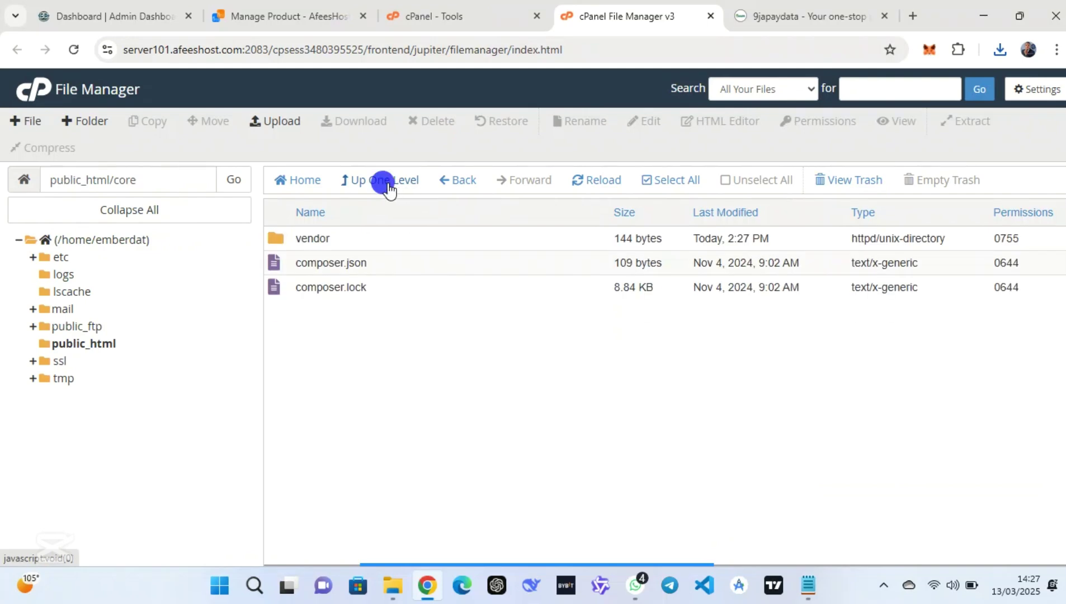
click(390, 190)
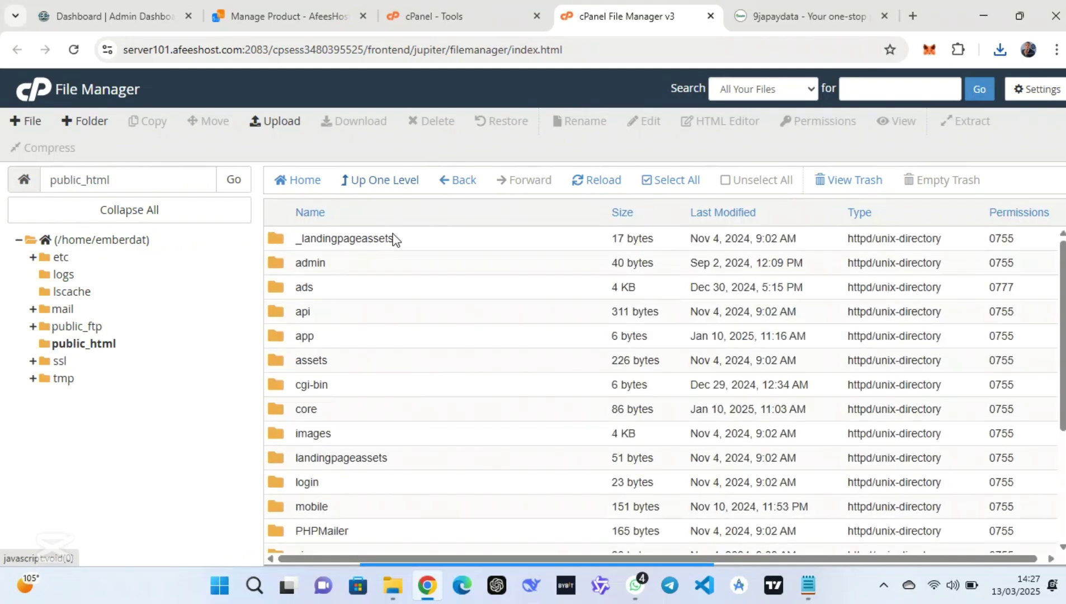
scroll(430, 364, down, 1)
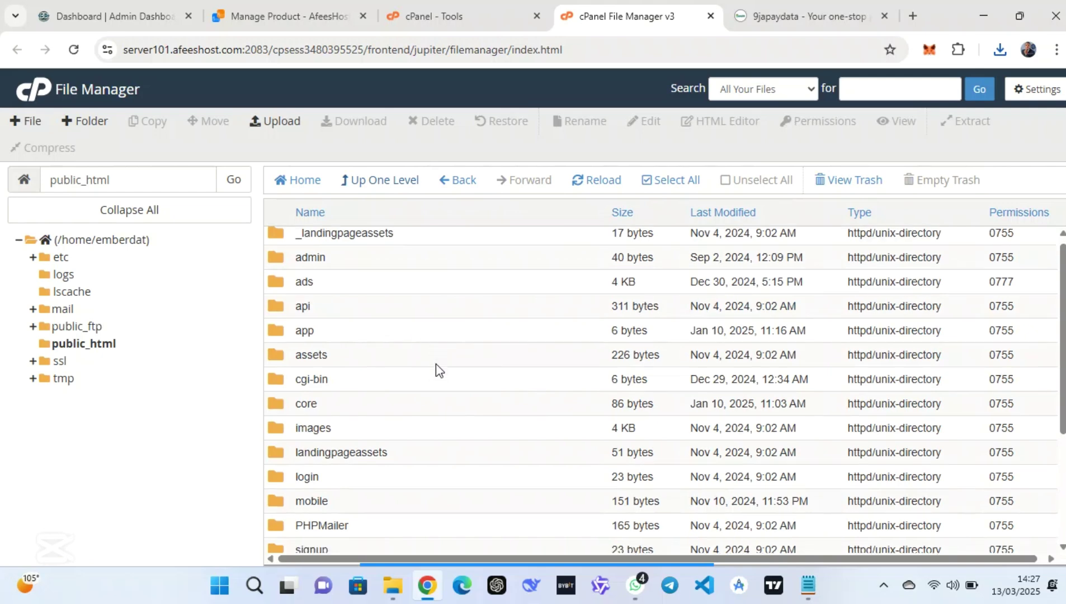
scroll(435, 364, down, 3)
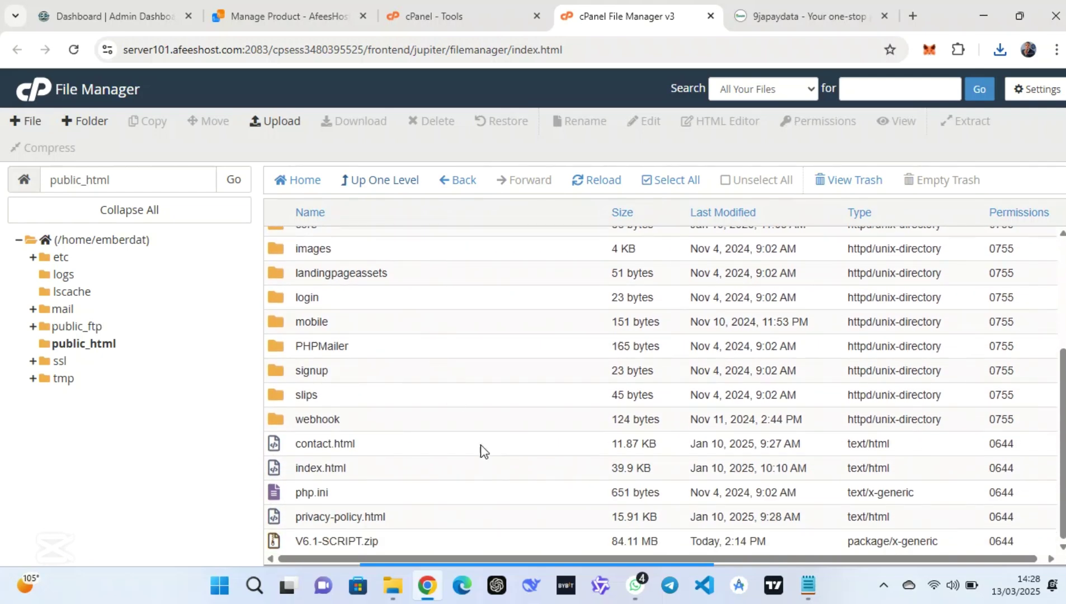
right_click(523, 535)
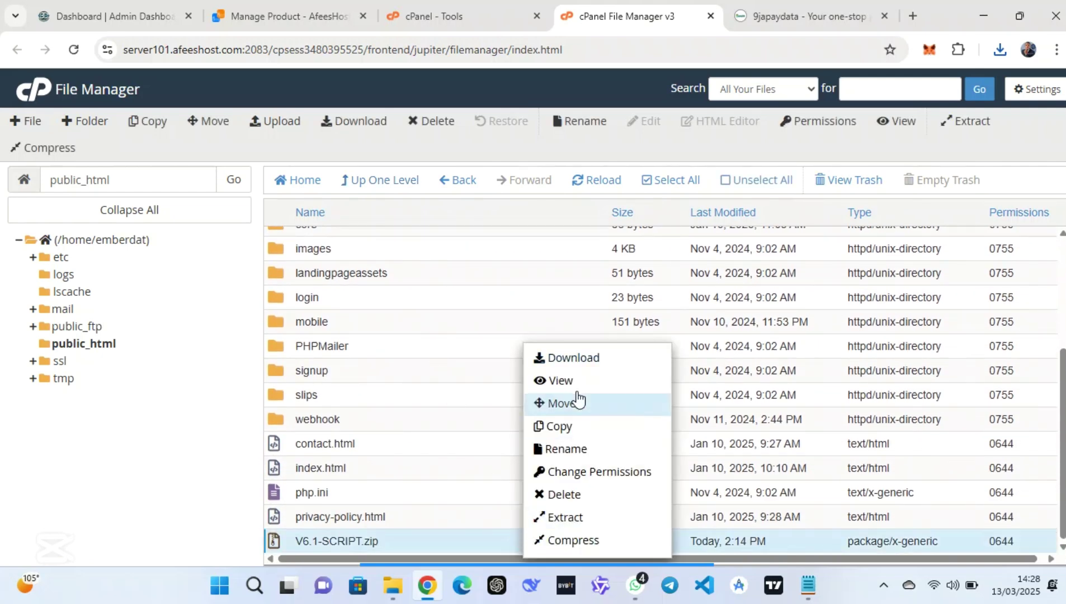
click(567, 493)
click(674, 366)
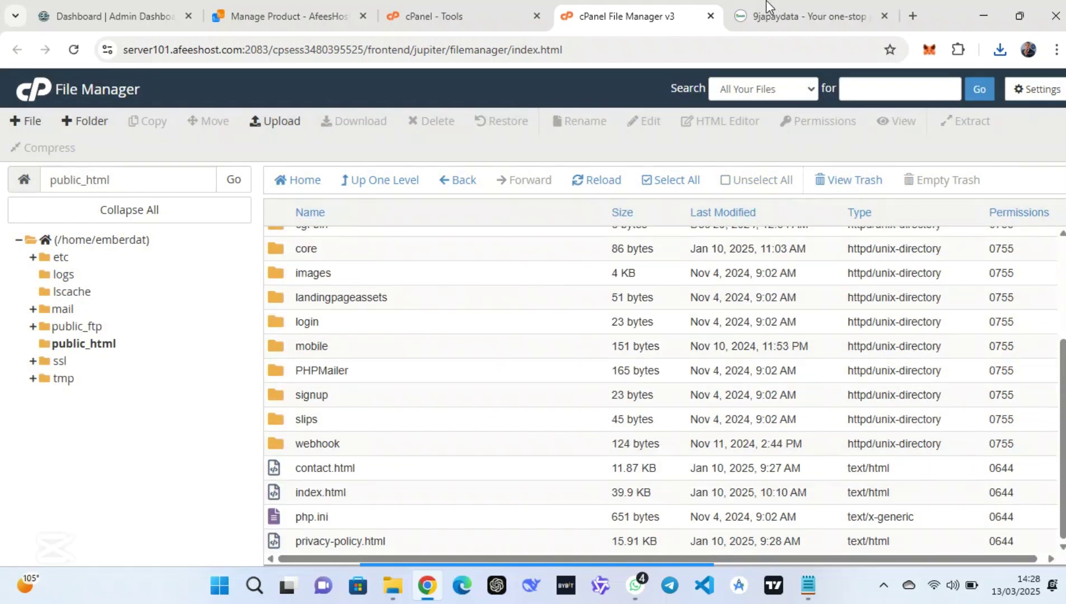
click(768, 4)
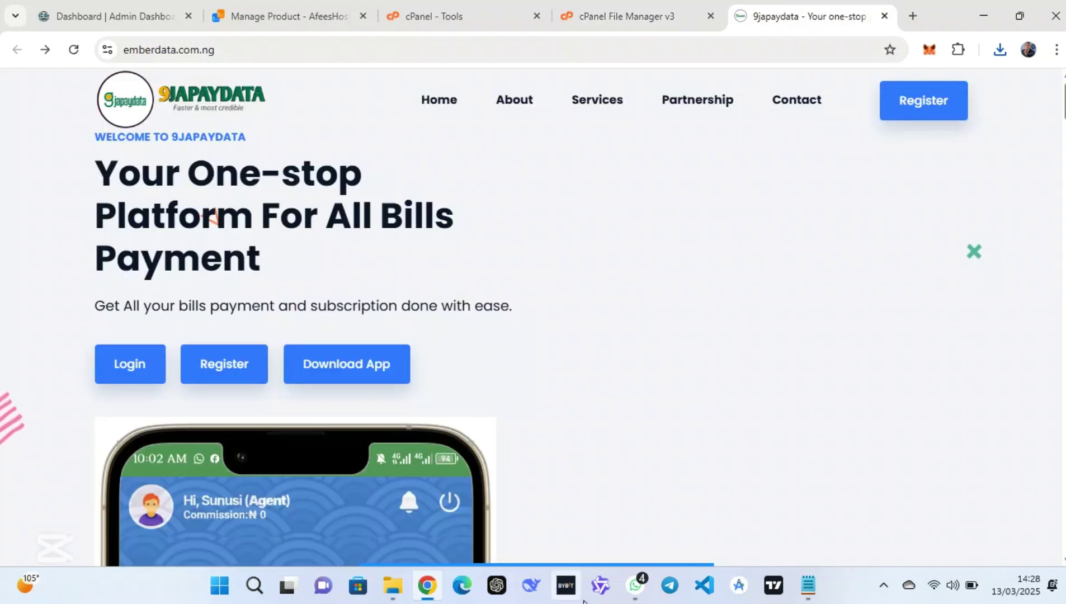
Open the emberdata.com.ng Register page, which fails with HTTP ERROR 500, then return to cPanel Tools
mouse_move(598, 544)
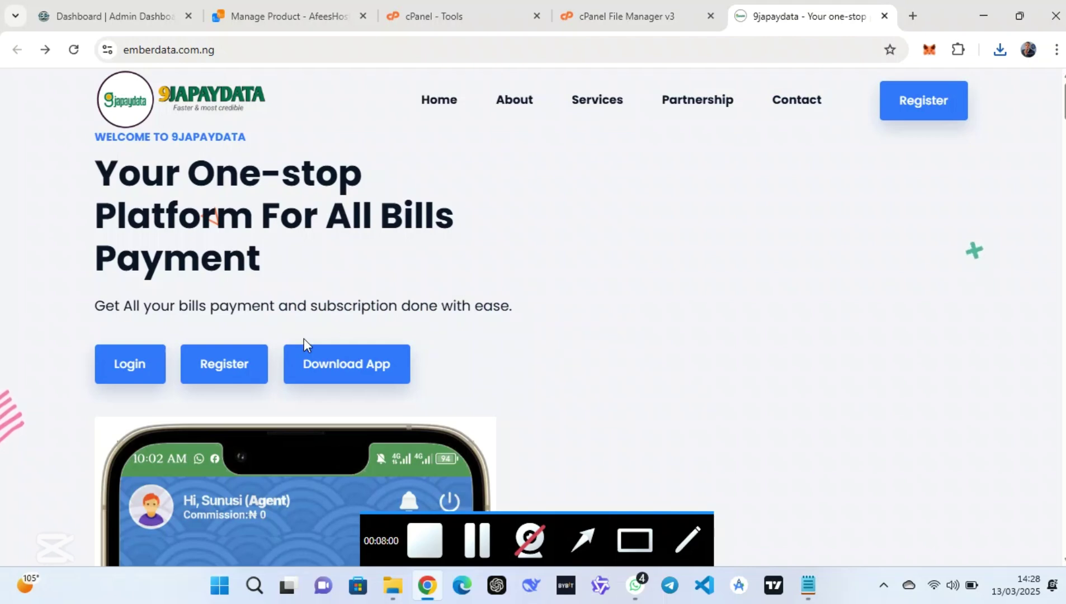
click(203, 368)
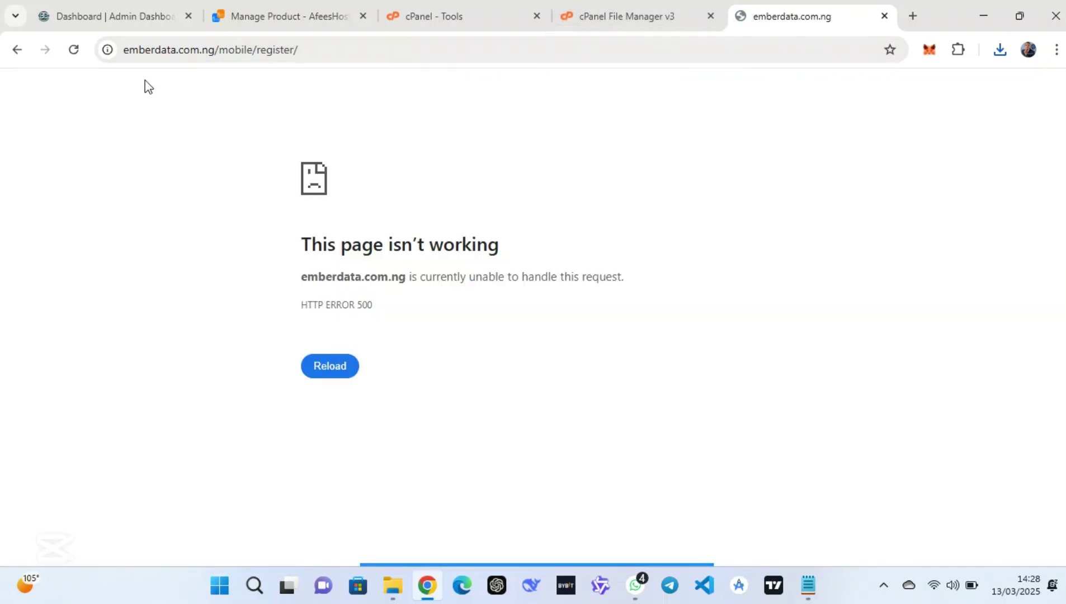
click(18, 52)
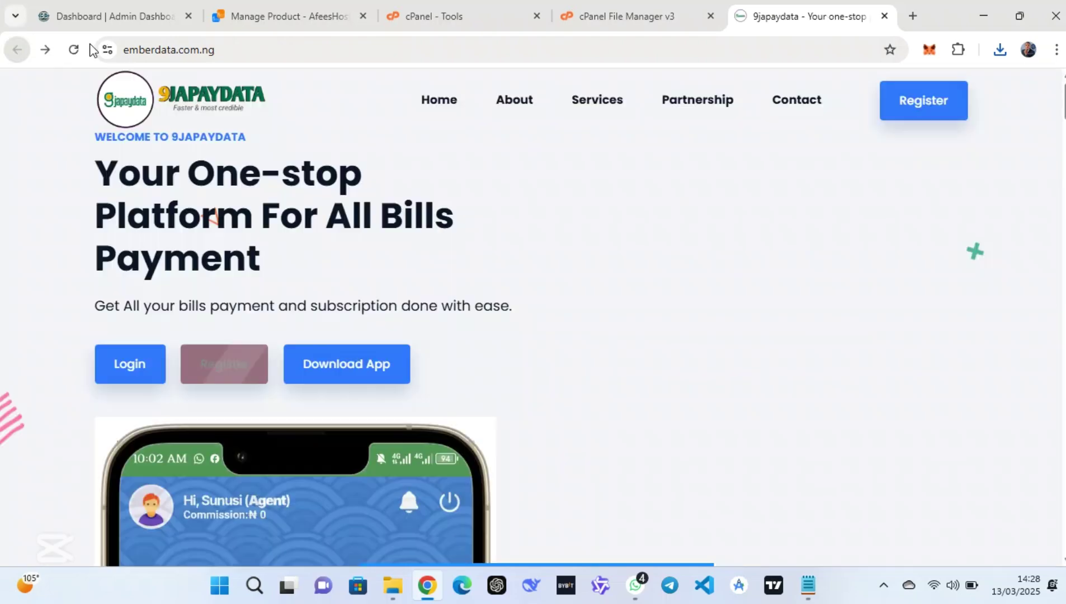
click(460, 17)
middle_click(436, 364)
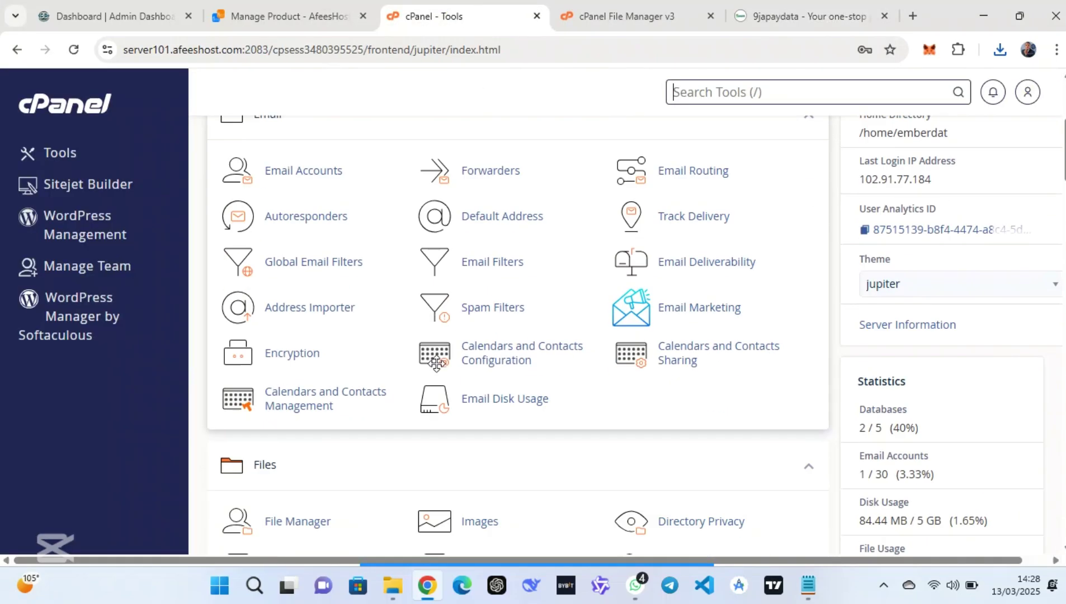
Open phpMyAdmin from cPanel Tools and select the emberdat_new database
click(434, 366)
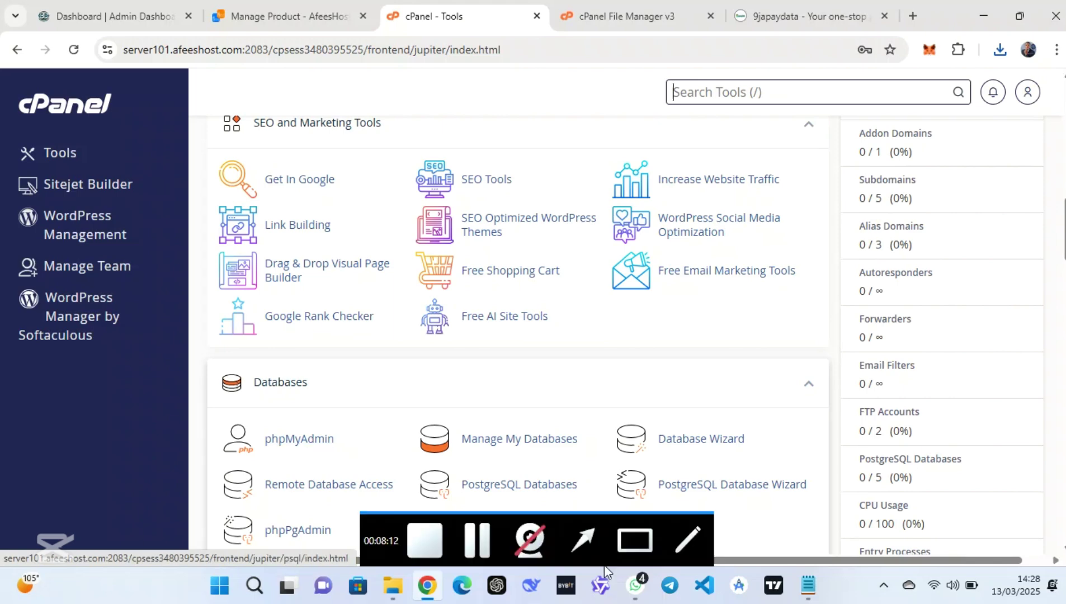
click(638, 539)
drag(358, 399, 209, 472)
click(297, 442)
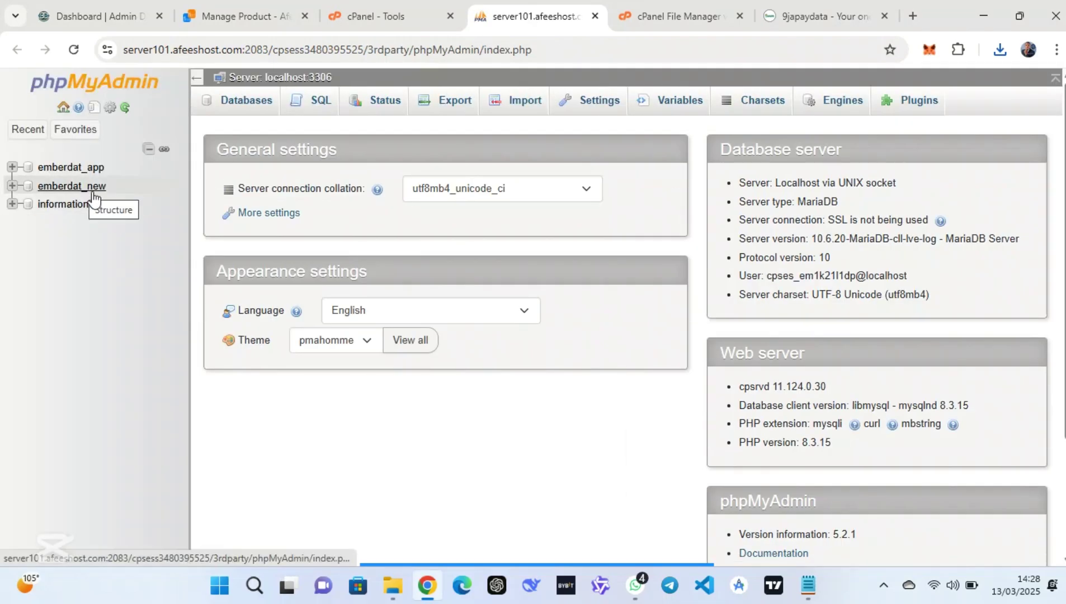
mouse_move(538, 550)
click(572, 544)
mouse_move(138, 388)
mouse_down()
mouse_move(67, 162)
mouse_move(84, 194)
mouse_up()
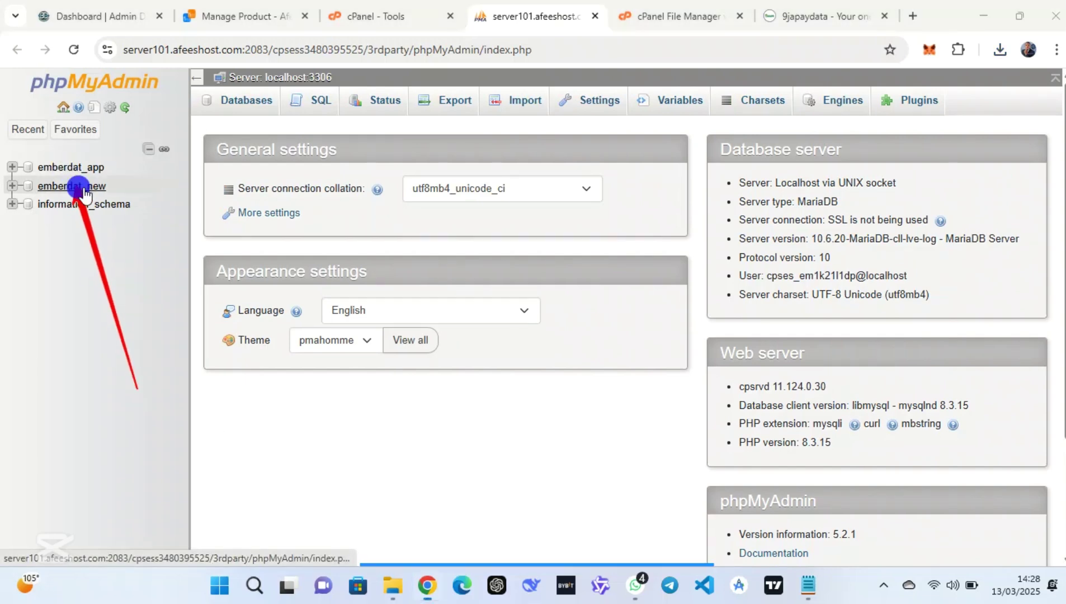
click(84, 194)
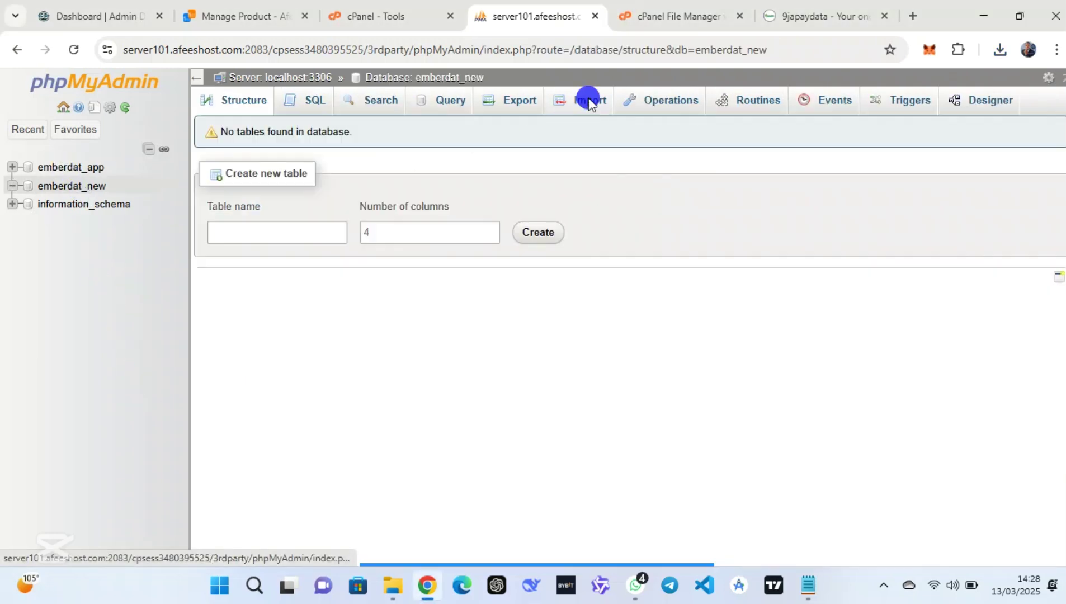
Import the database.sql file into emberdat_new
click(589, 101)
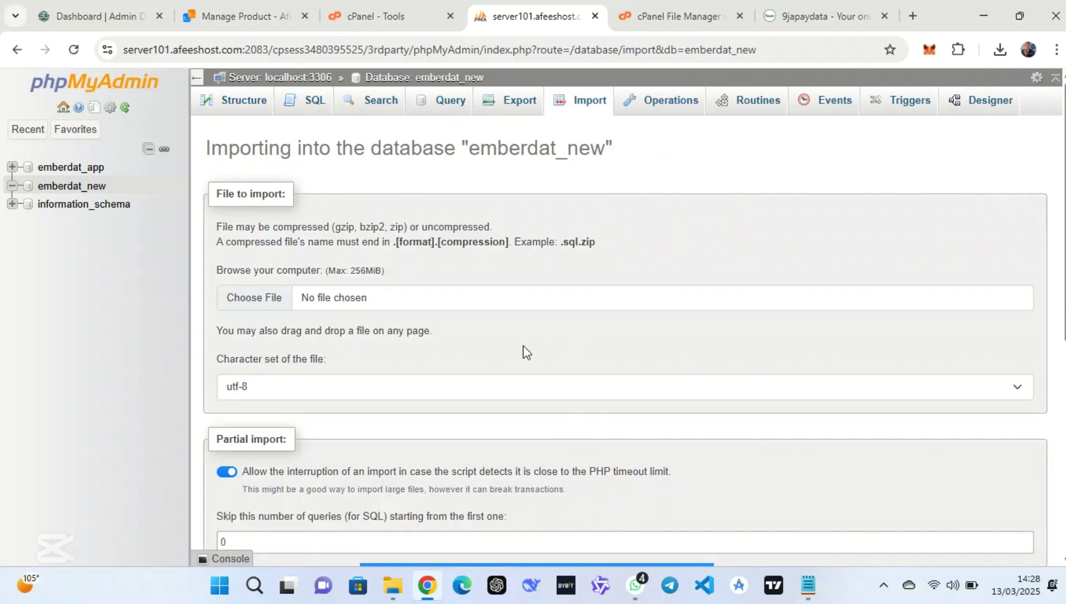
click(268, 302)
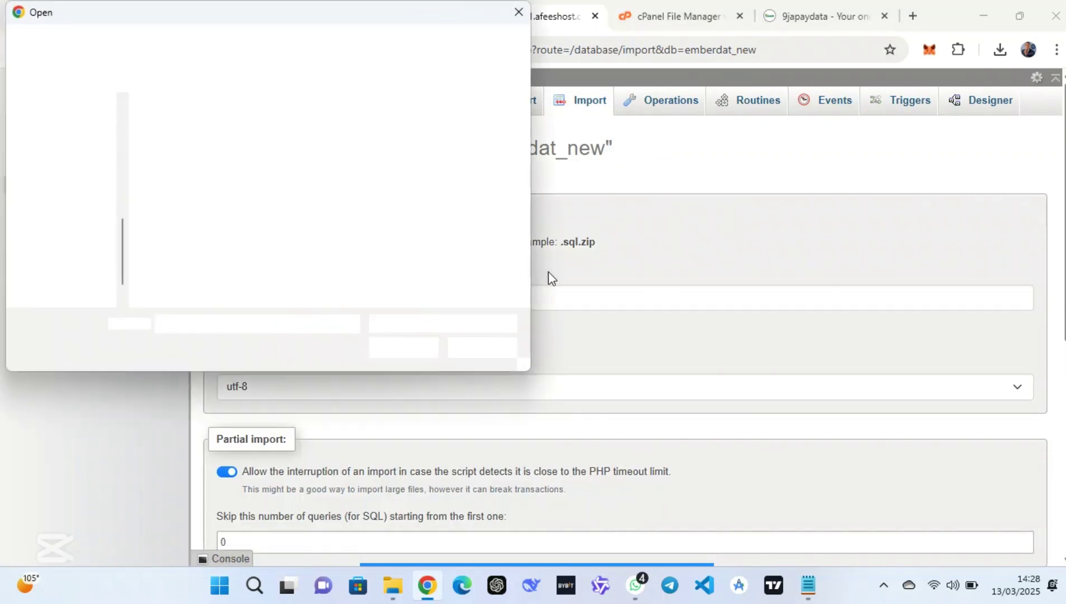
click(253, 115)
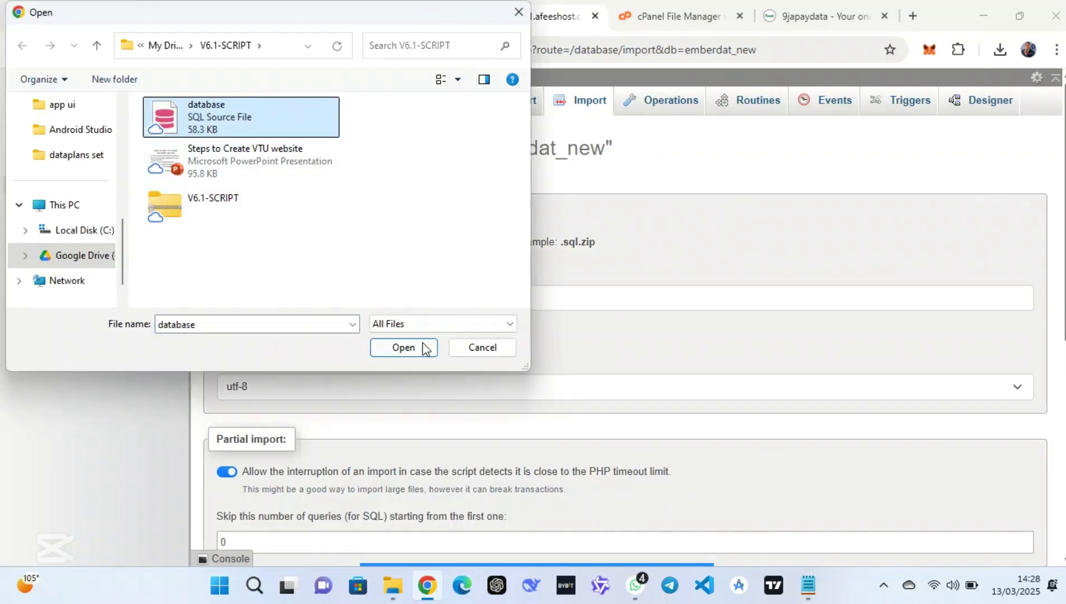
click(404, 347)
scroll(503, 360, down, 6)
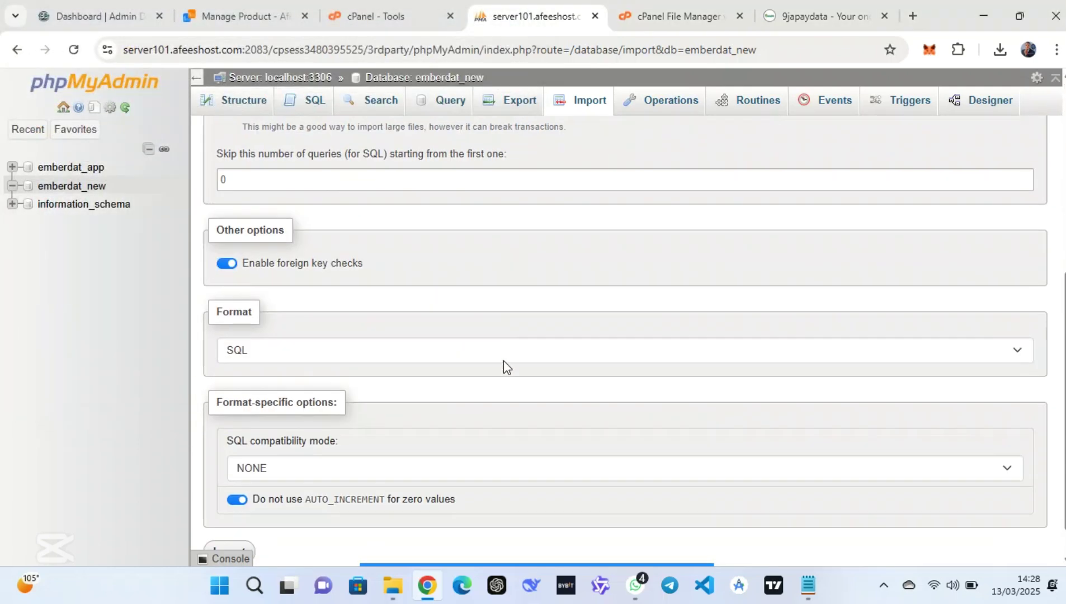
scroll(502, 360, down, 1)
click(238, 517)
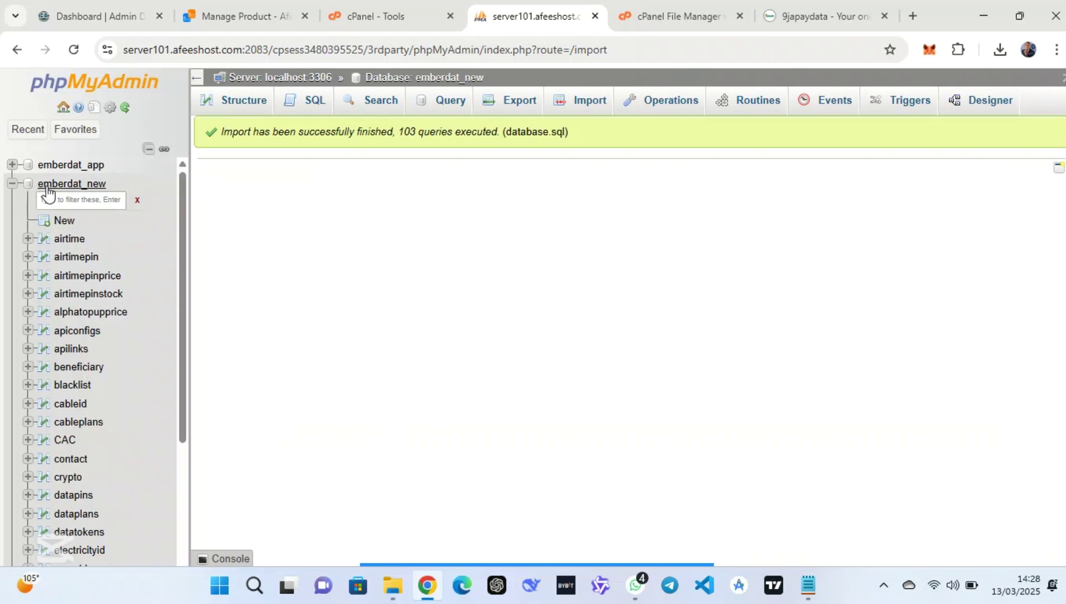
Review the 33 newly imported tables of emberdat_new
click(48, 186)
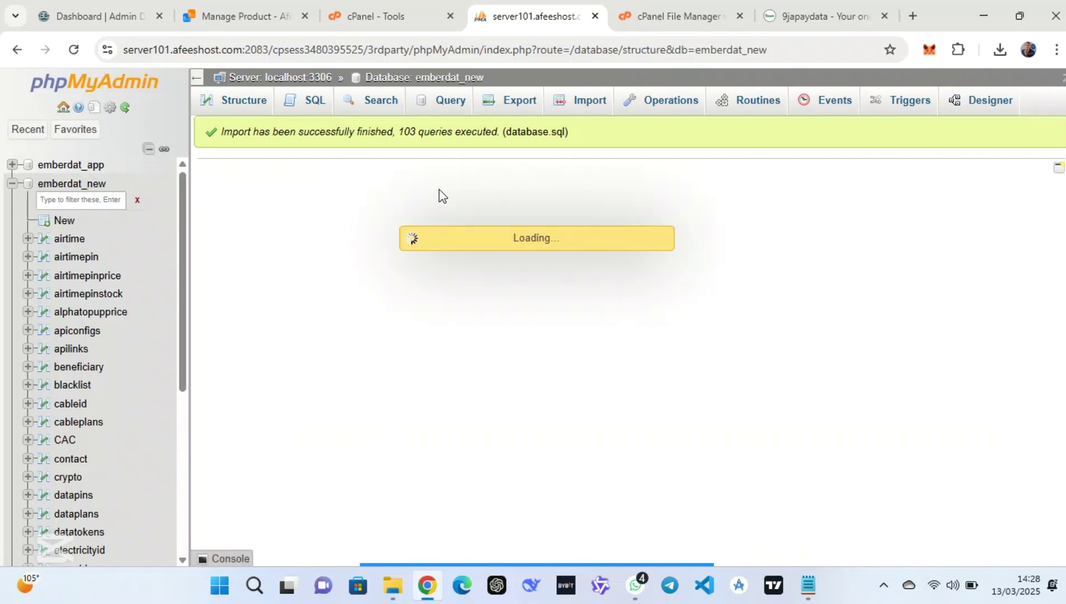
scroll(440, 189, down, 5)
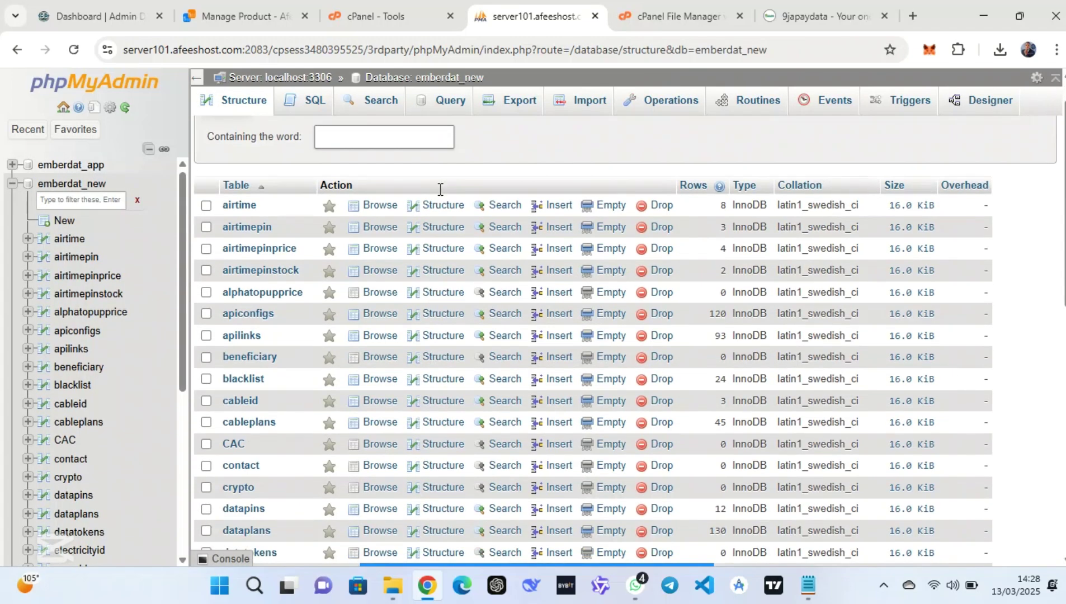
scroll(440, 191, down, 3)
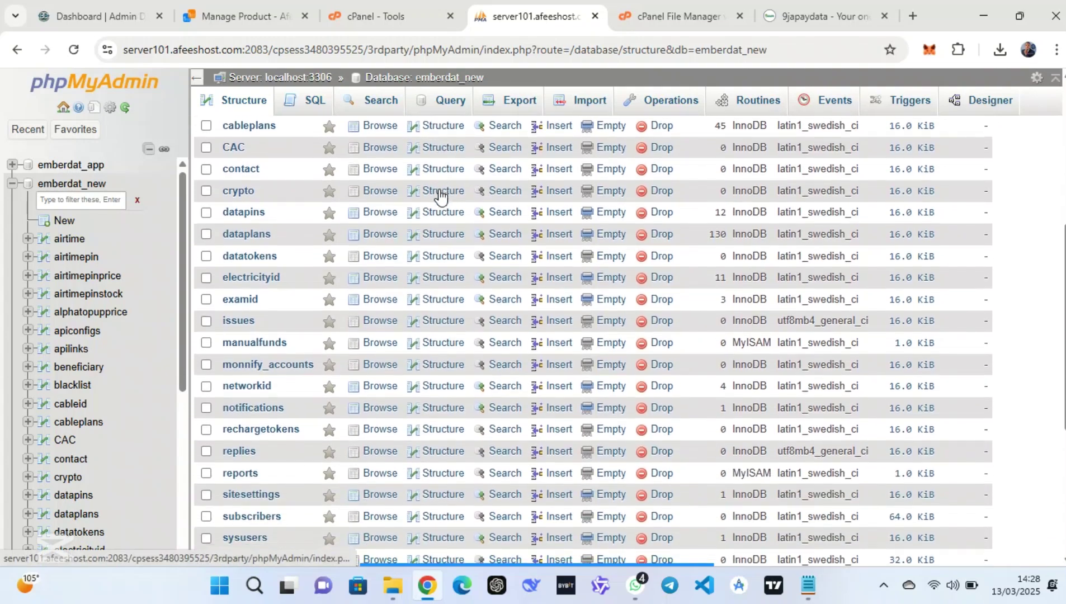
scroll(440, 193, down, 1)
scroll(439, 196, up, 2)
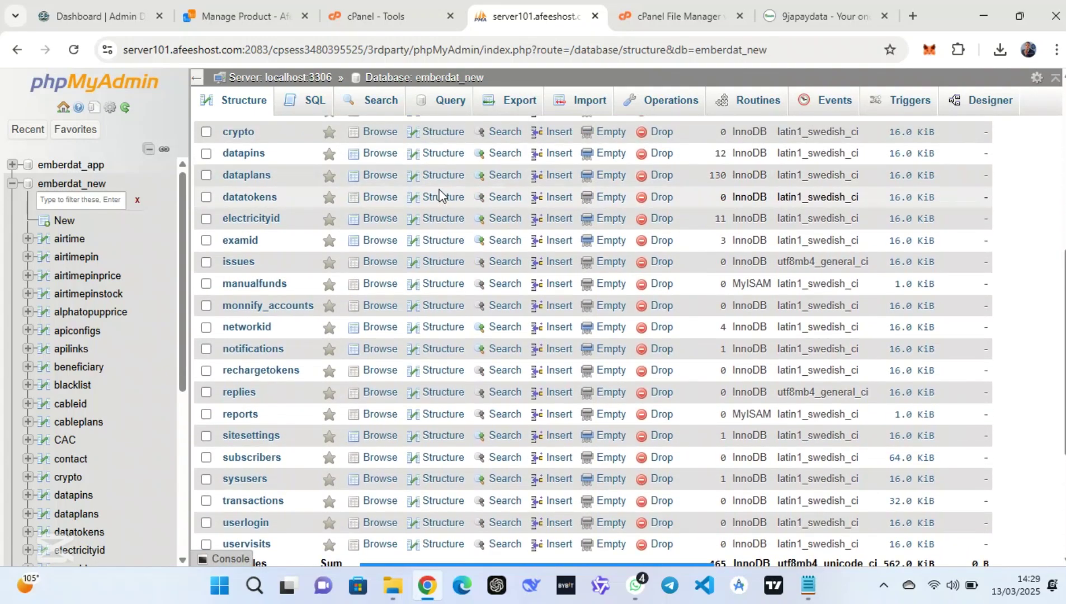
click(800, 8)
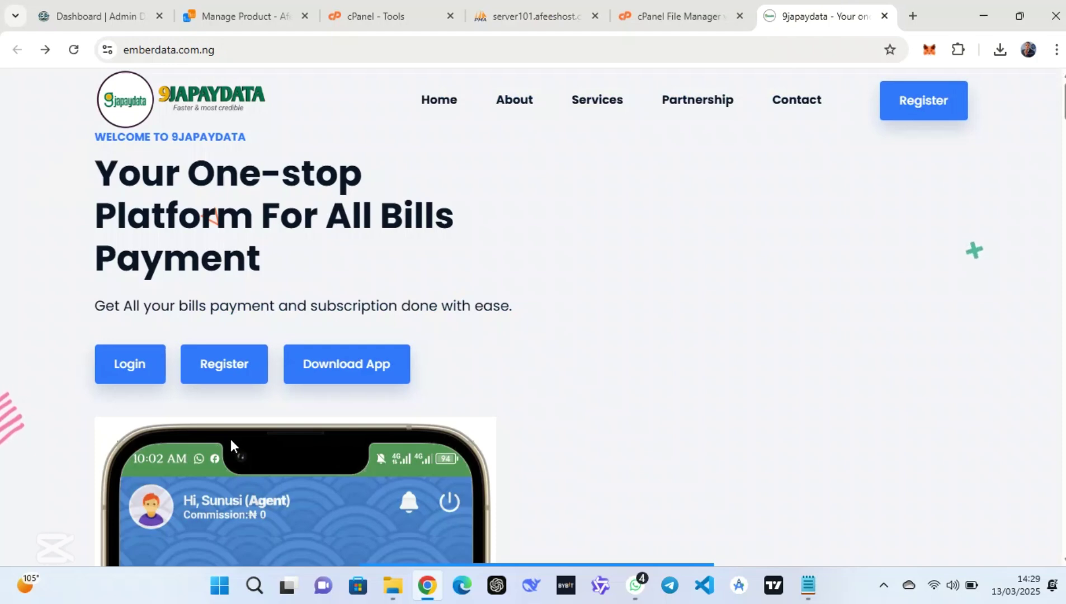
Fill the registration form's name, phone and email fields from saved details and continue
click(207, 366)
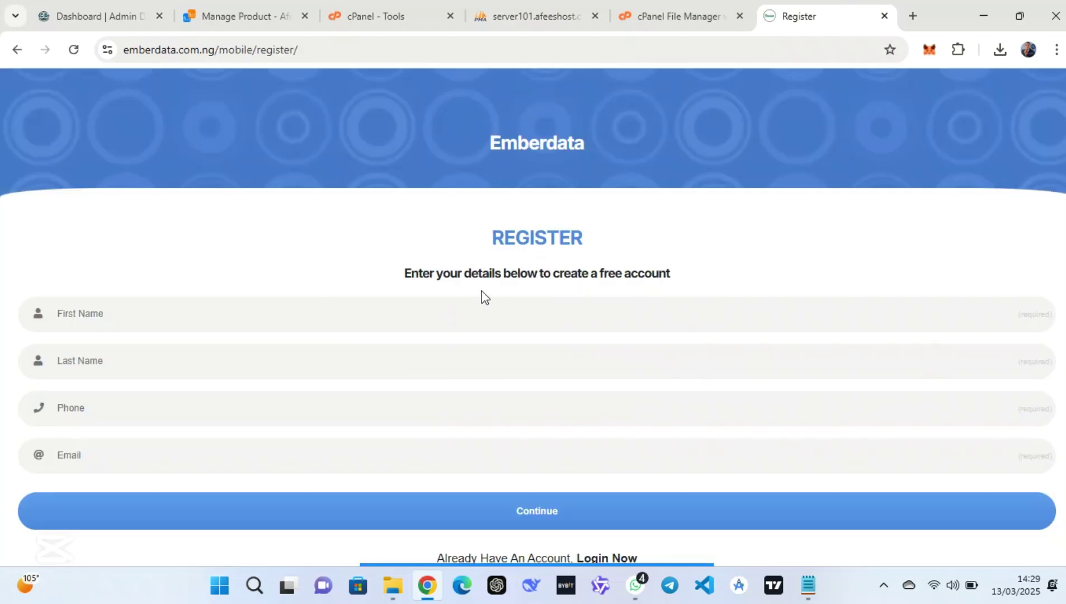
drag(501, 144, 631, 159)
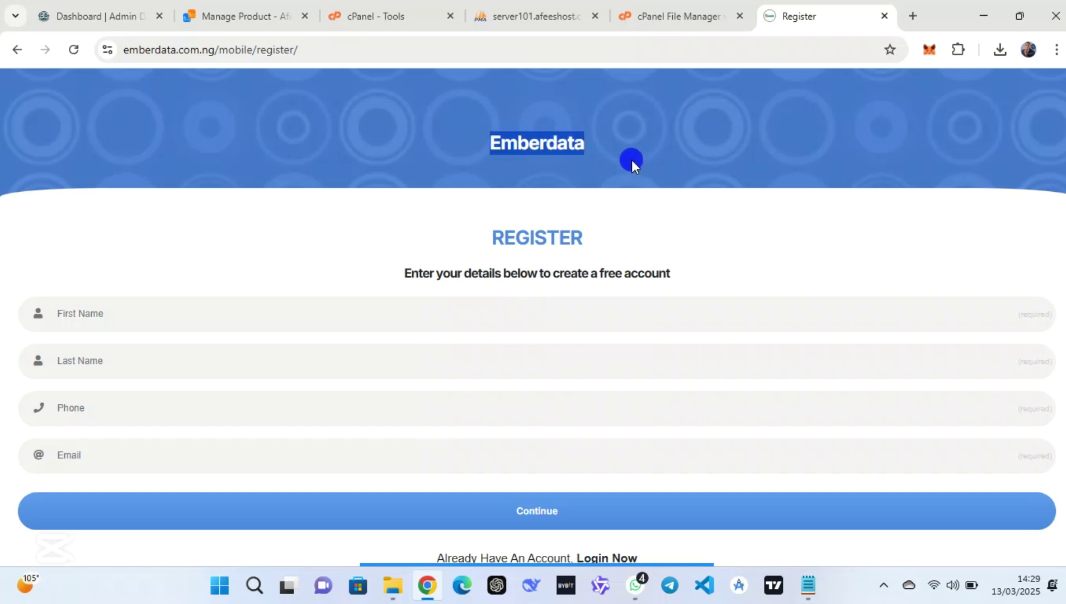
click(166, 313)
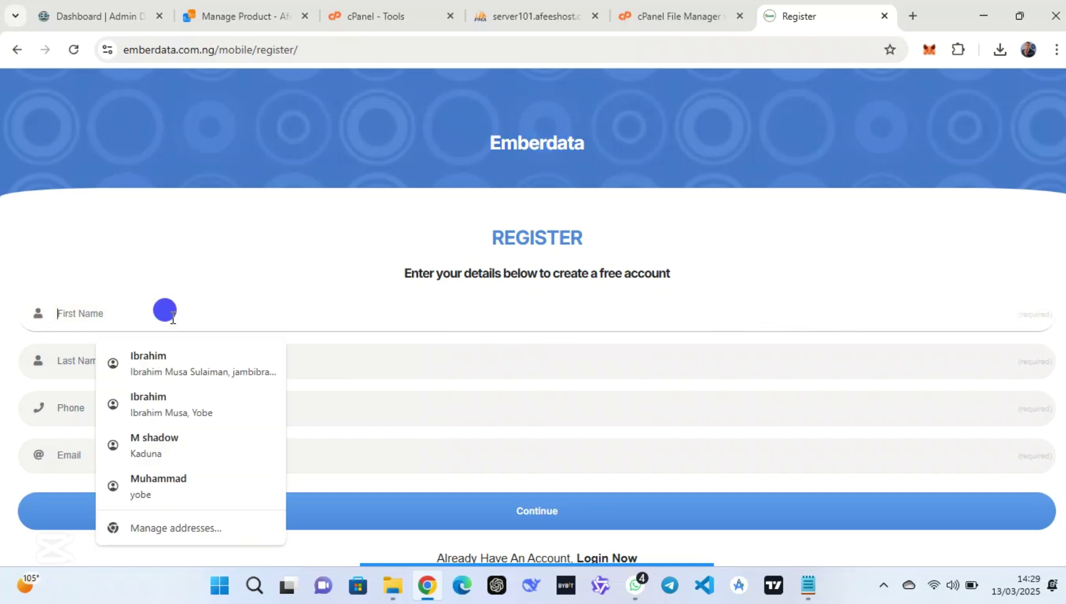
click(202, 366)
click(140, 409)
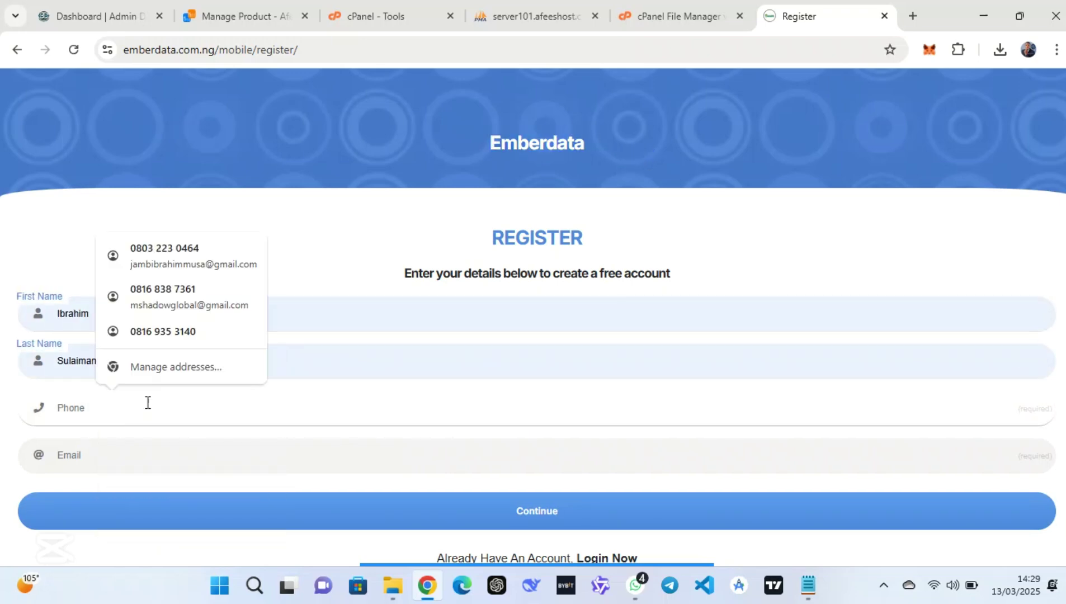
click(177, 262)
click(177, 441)
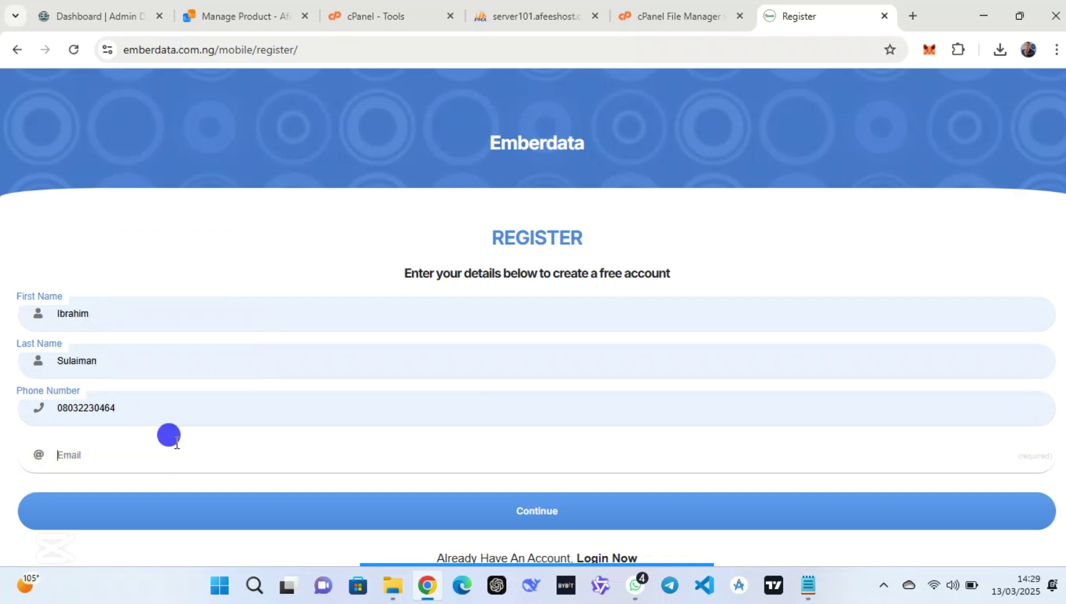
click(171, 358)
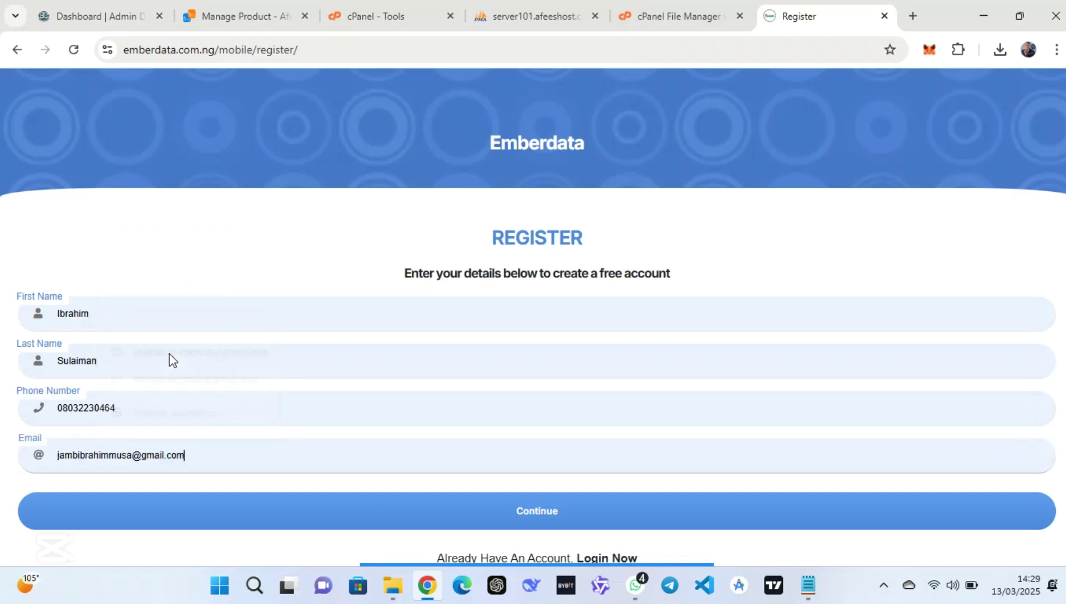
click(436, 509)
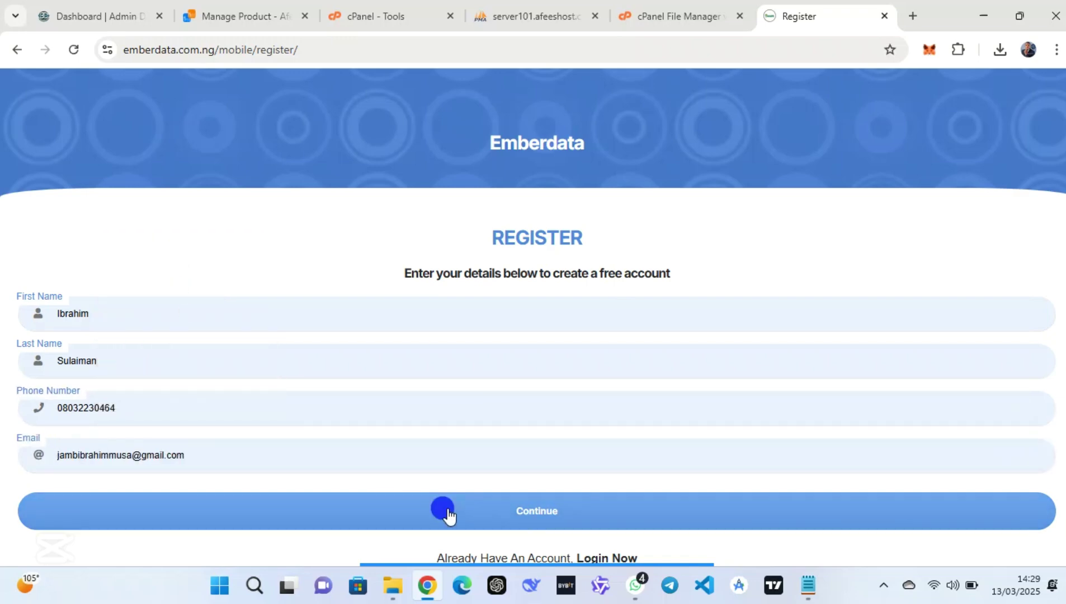
Enter the account password, its confirmation and the four-digit transaction PIN, then register
click(279, 358)
text(1)
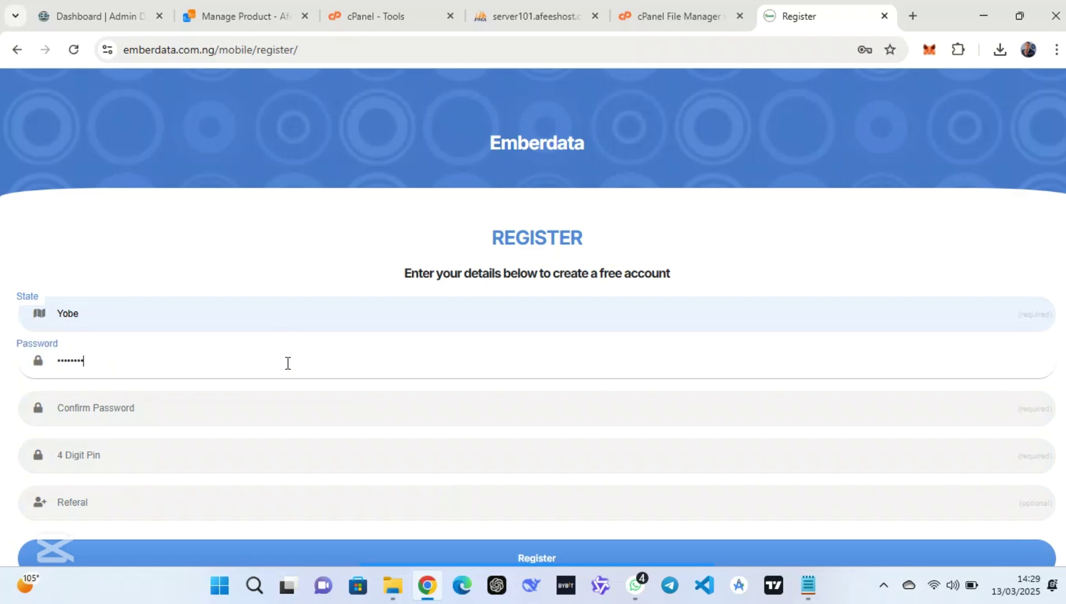
click(299, 407)
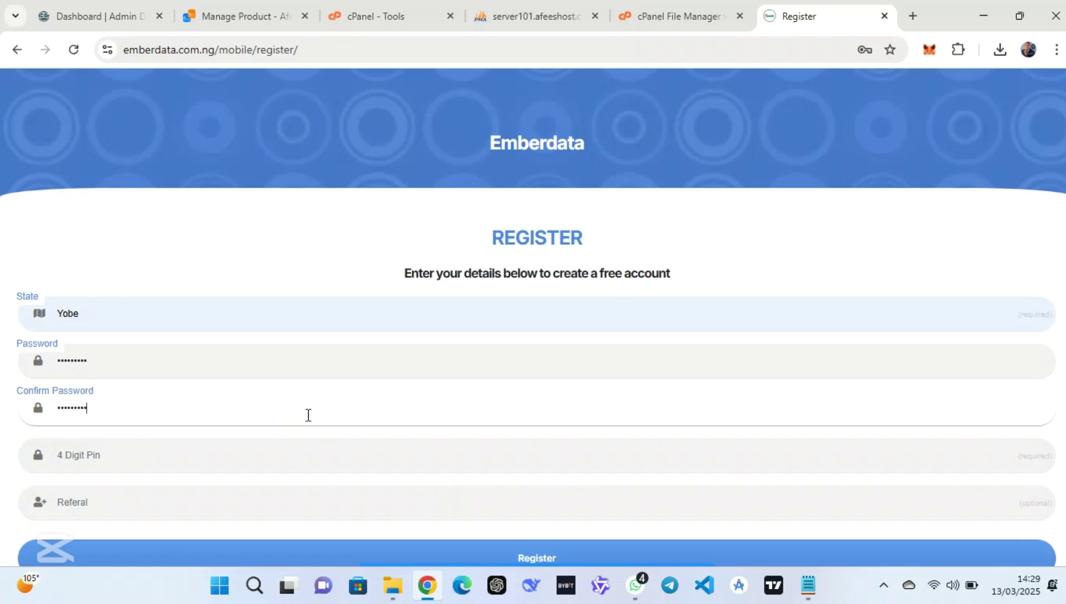
click(327, 447)
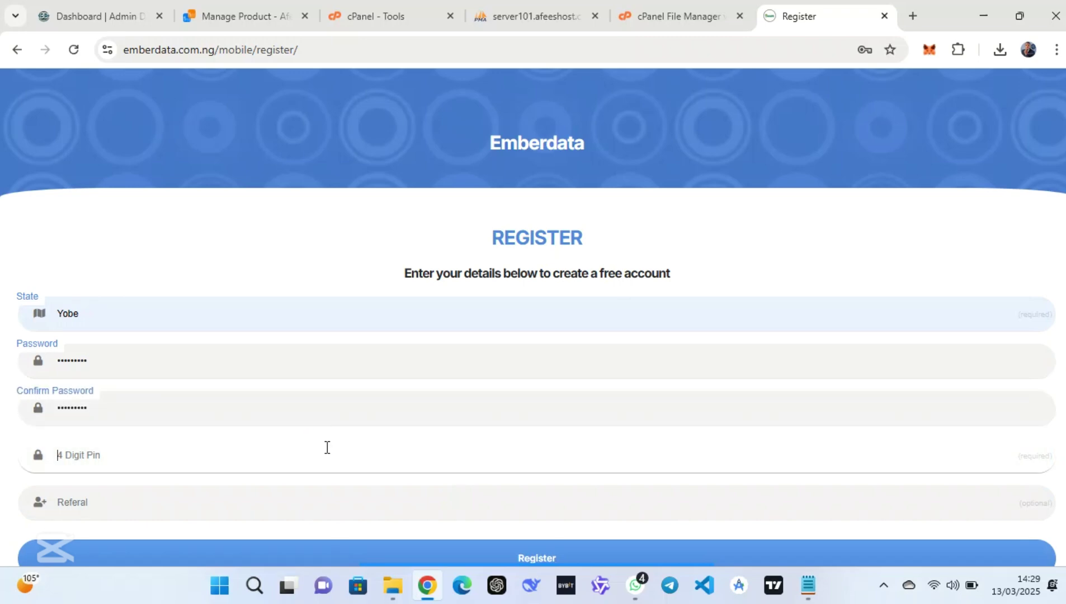
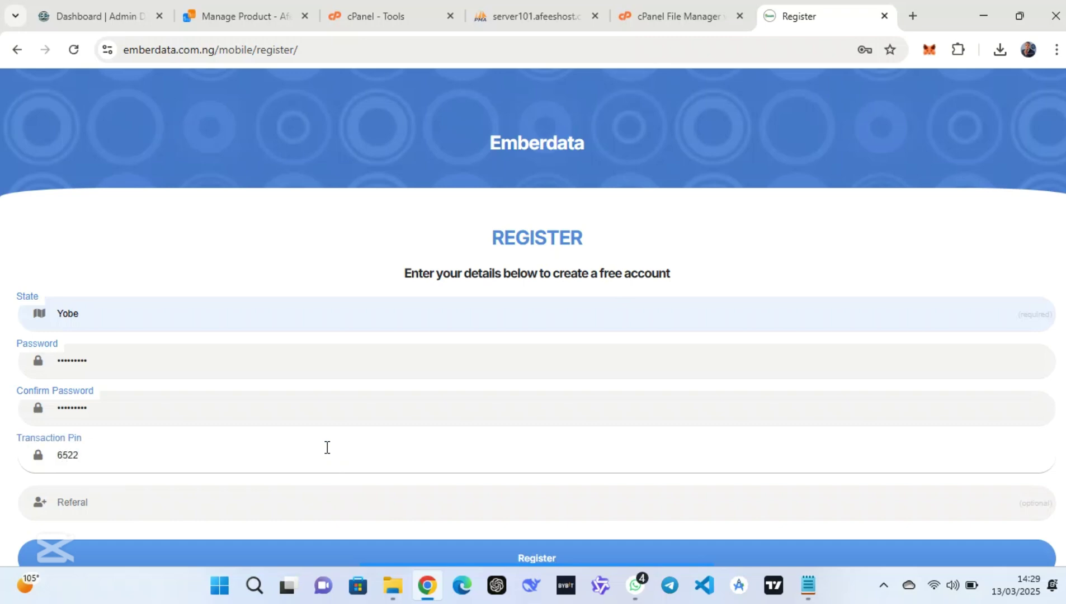
click(476, 557)
scroll(639, 425, down, 1)
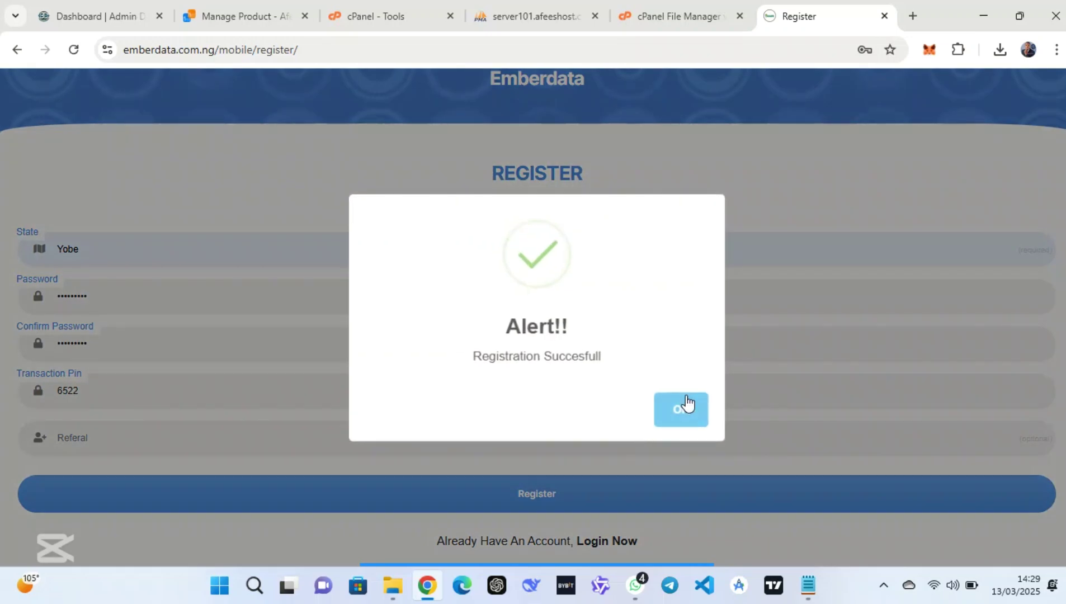
click(686, 399)
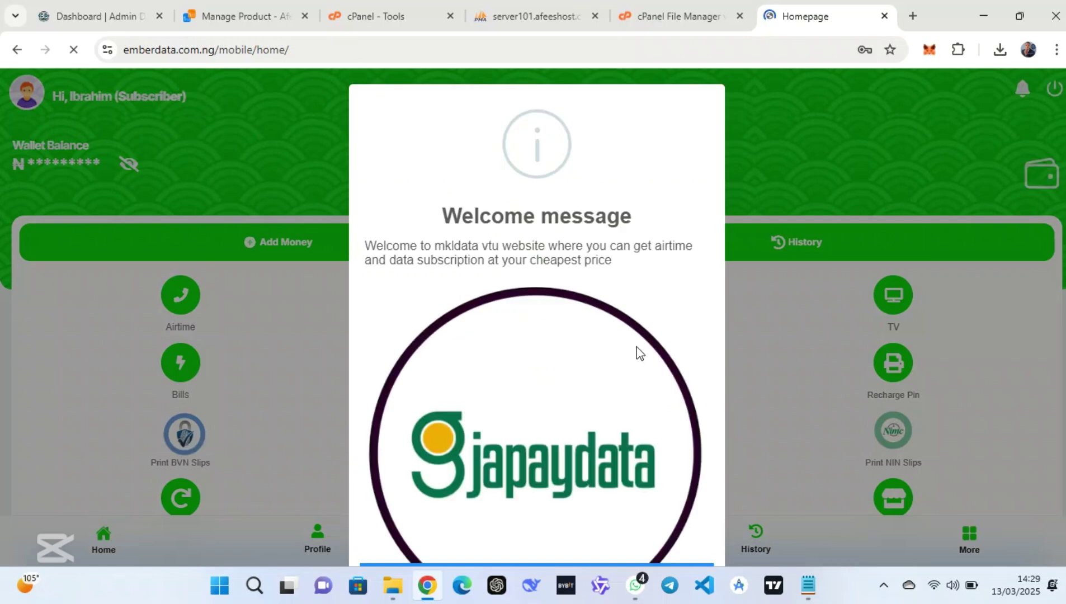
Save the password in the browser, dismiss the welcome message and reveal the wallet balance
scroll(639, 353, down, 3)
click(813, 277)
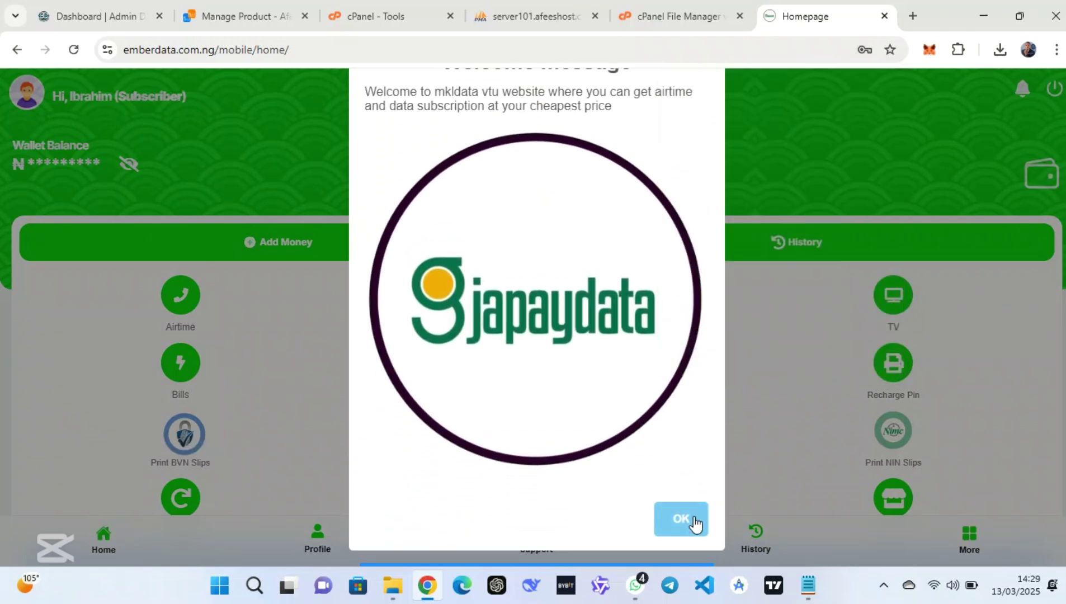
click(693, 522)
click(126, 165)
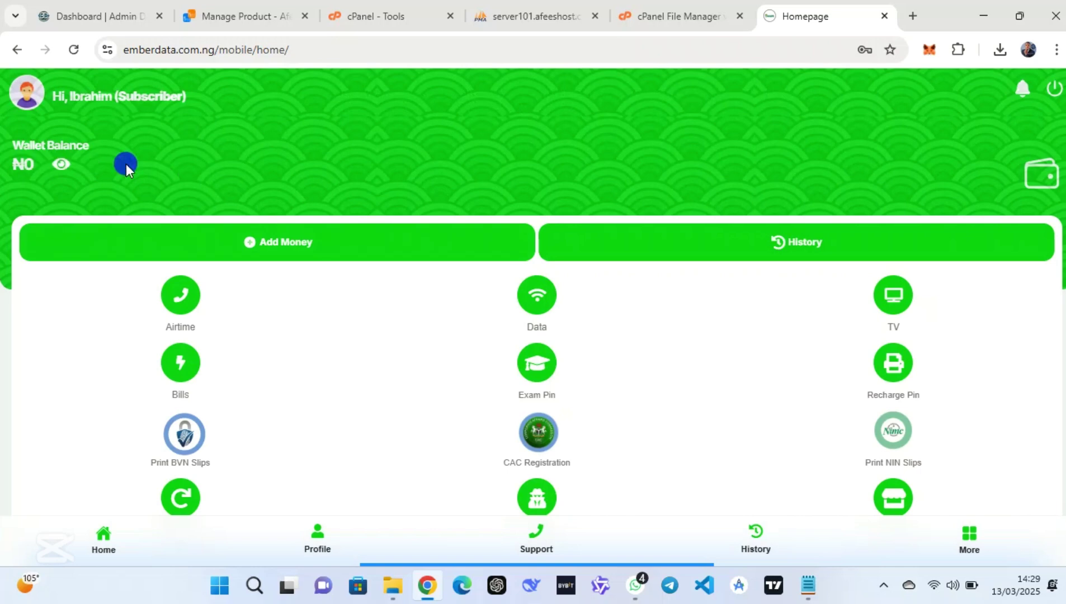
scroll(454, 197, down, 5)
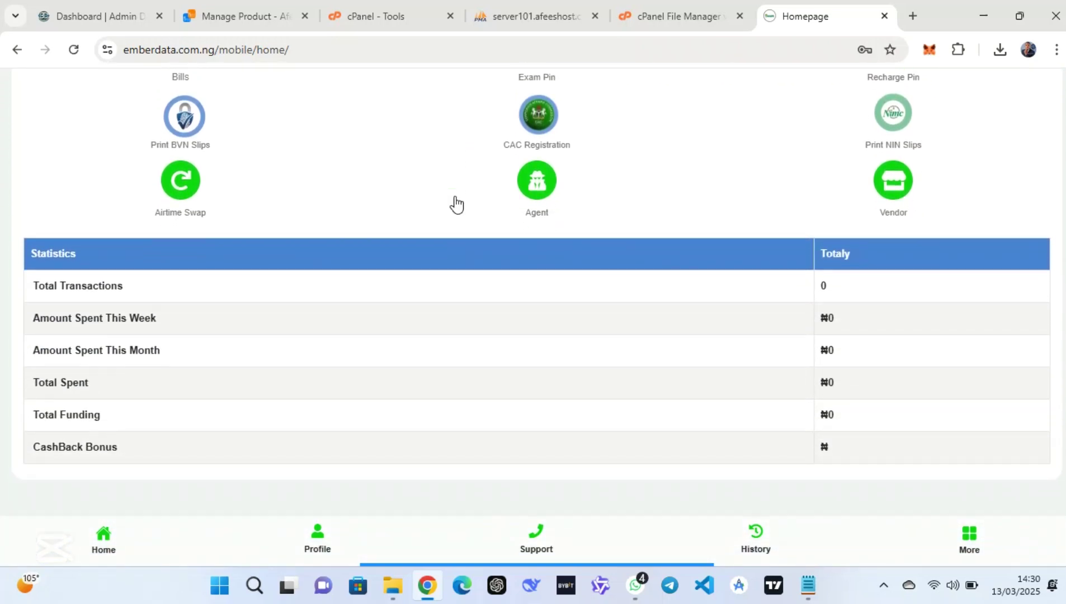
scroll(456, 205, up, 5)
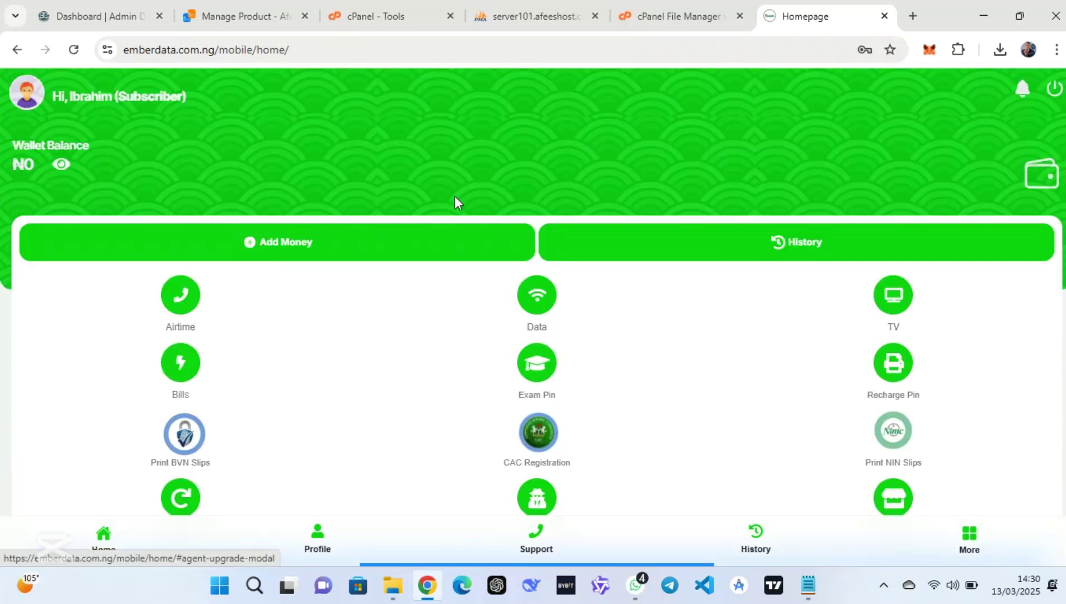
click(519, 8)
click(795, 12)
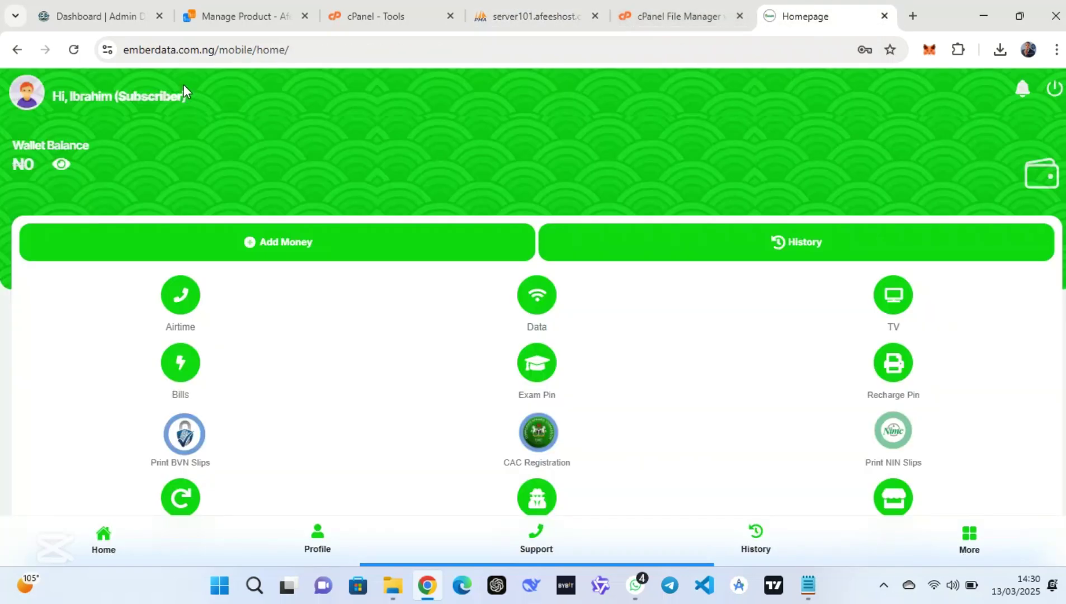
Open the Buy Data and More Services pages from the subscriber dashboard
click(527, 299)
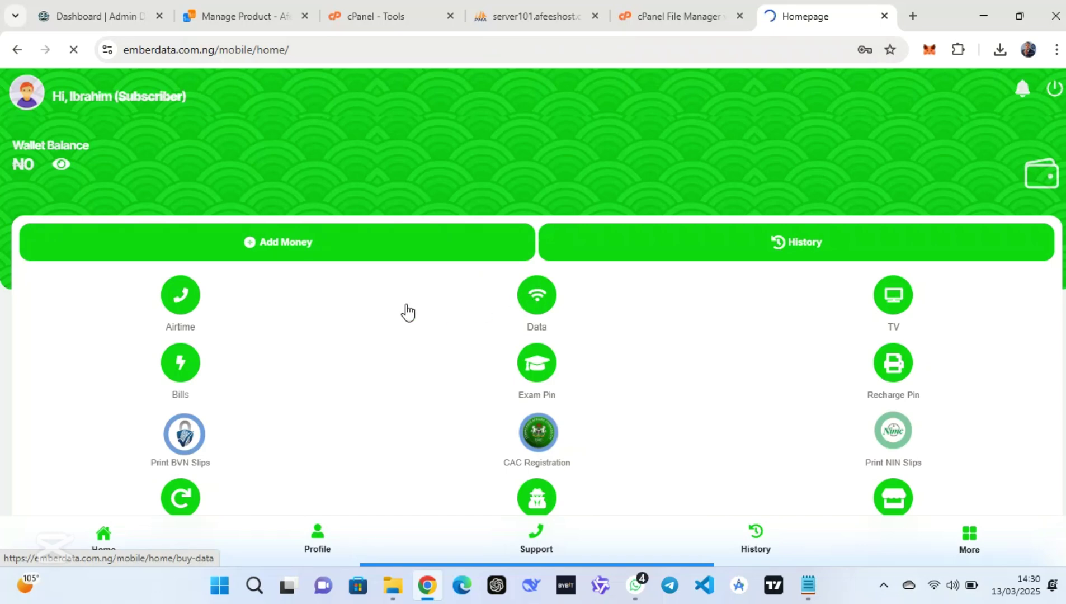
scroll(410, 310, down, 1)
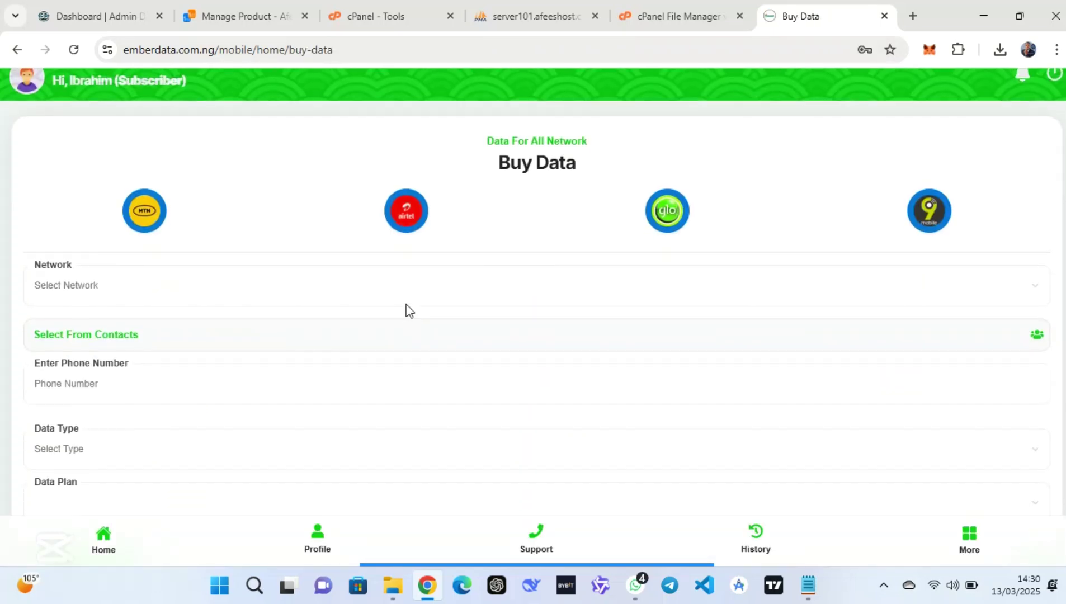
scroll(410, 310, down, 2)
click(969, 539)
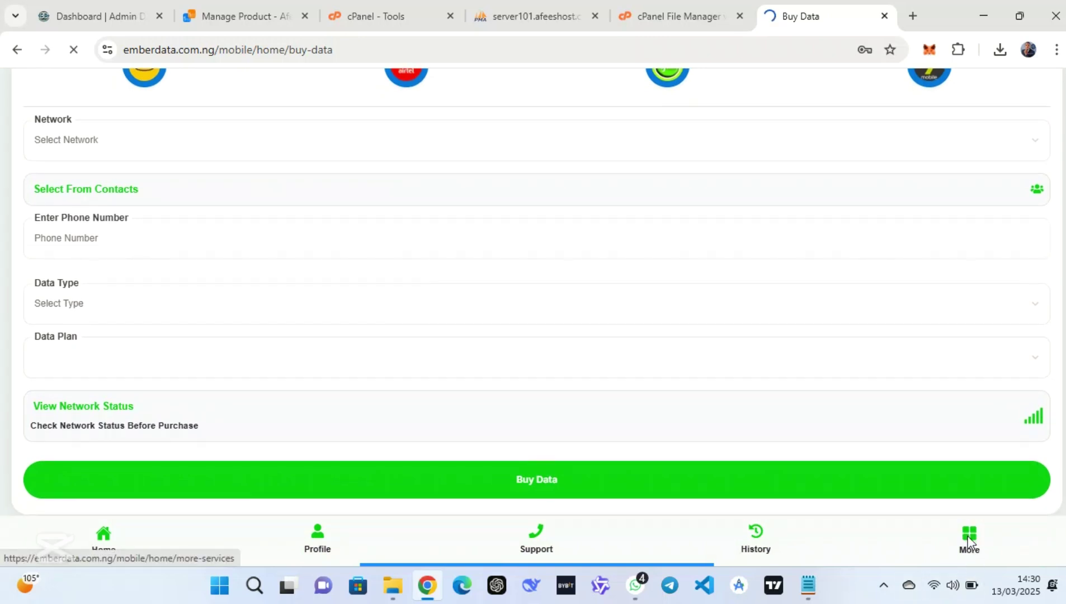
scroll(546, 394, down, 3)
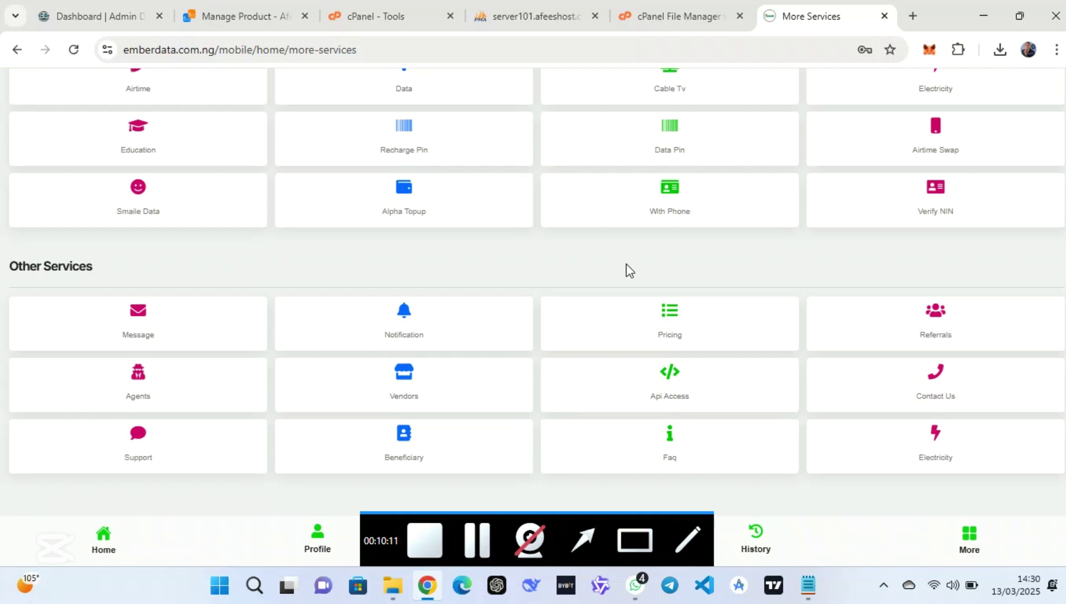
click(716, 16)
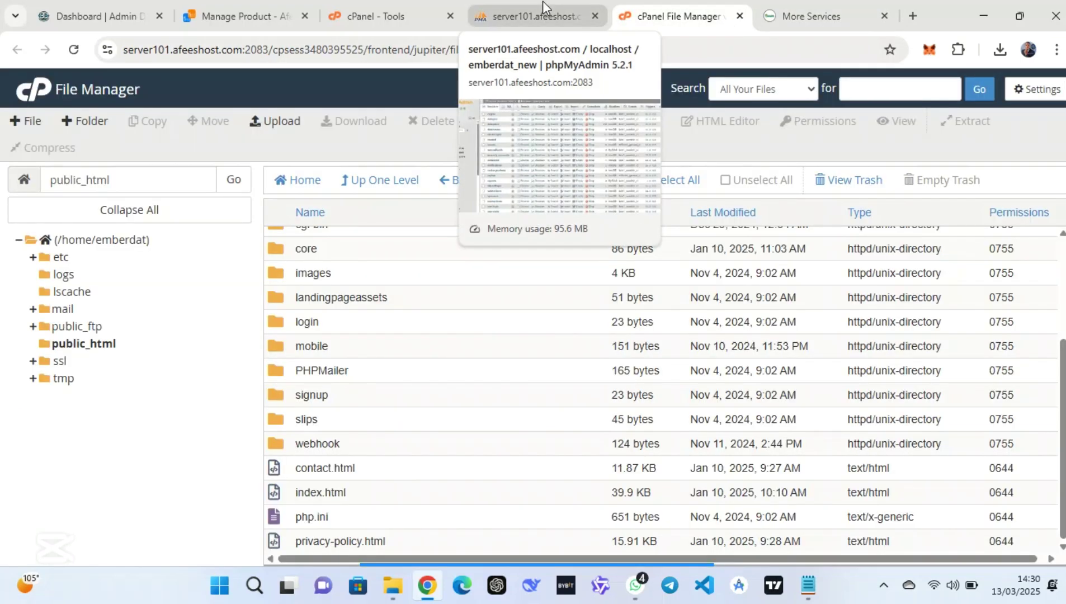
Load the emberdata.com.ng root landing page and scroll its 9JAPAYDATA-branded content
click(822, 16)
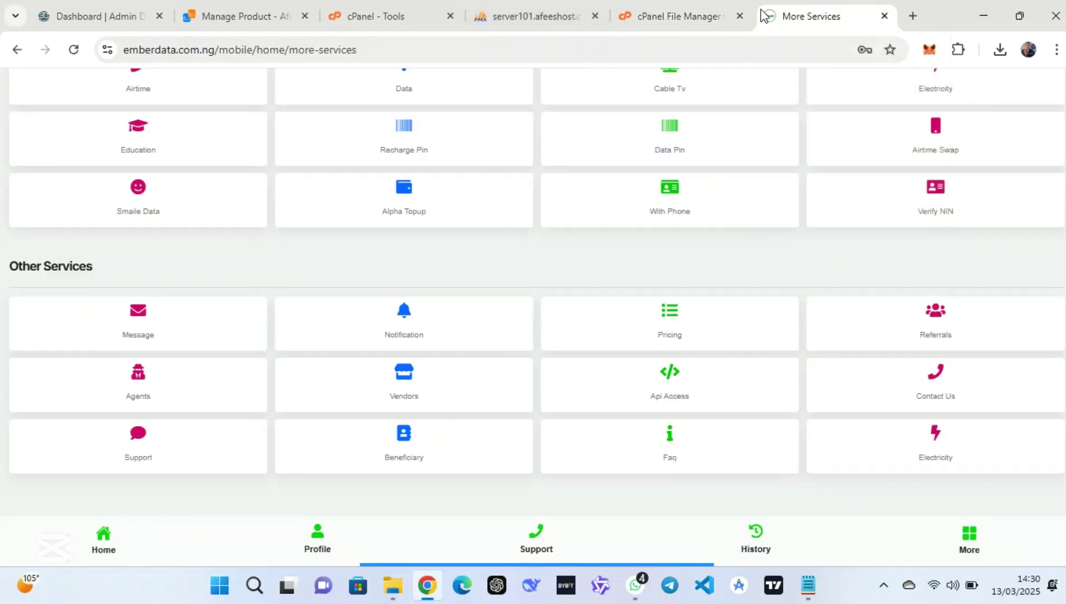
drag(370, 51, 225, 54)
key(BackSpace)
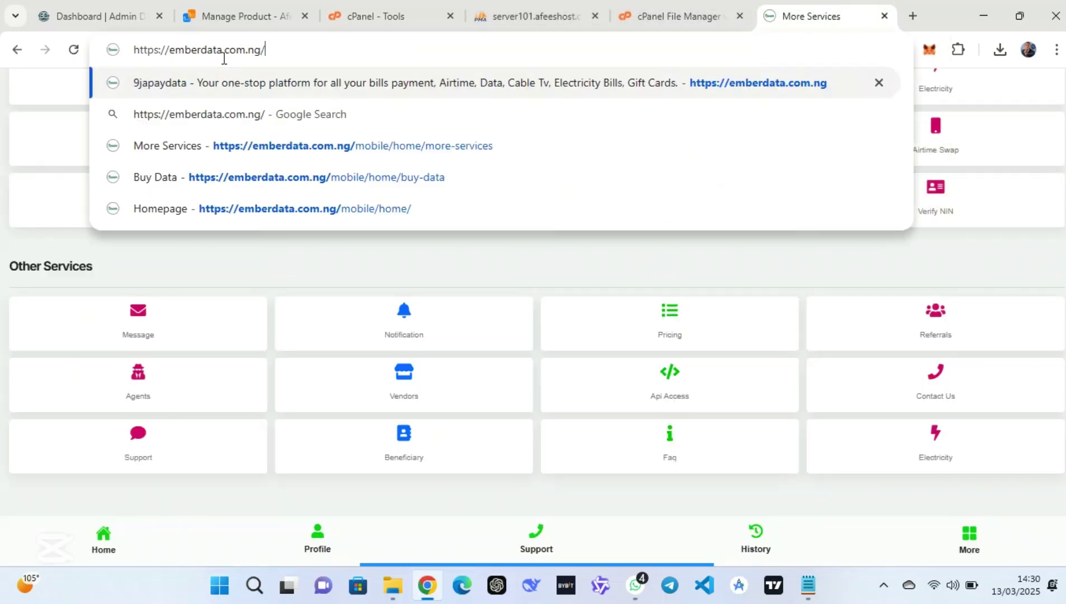
key(Return)
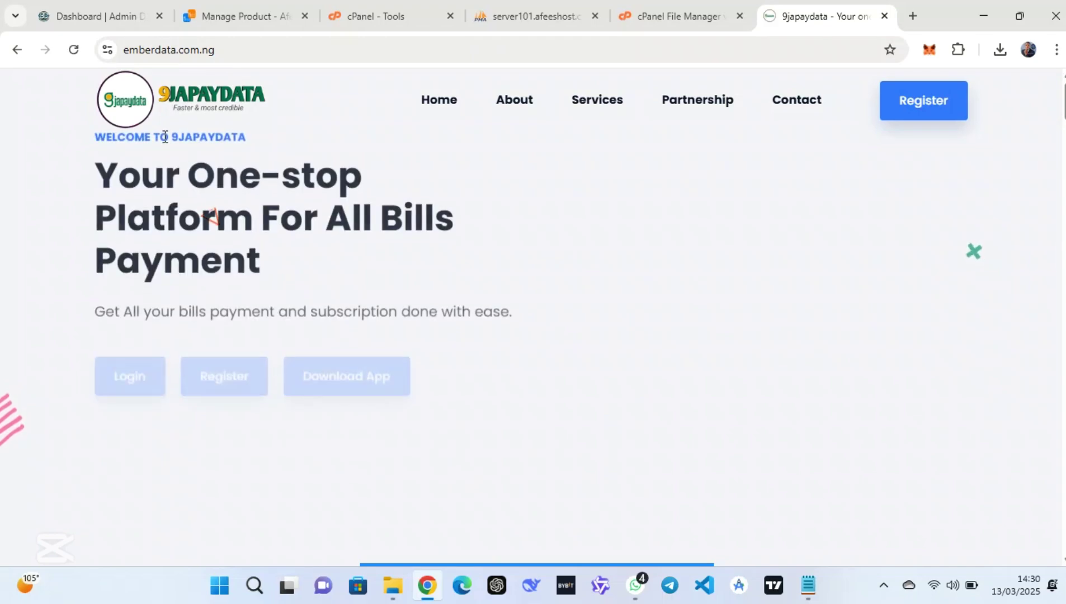
click(165, 137)
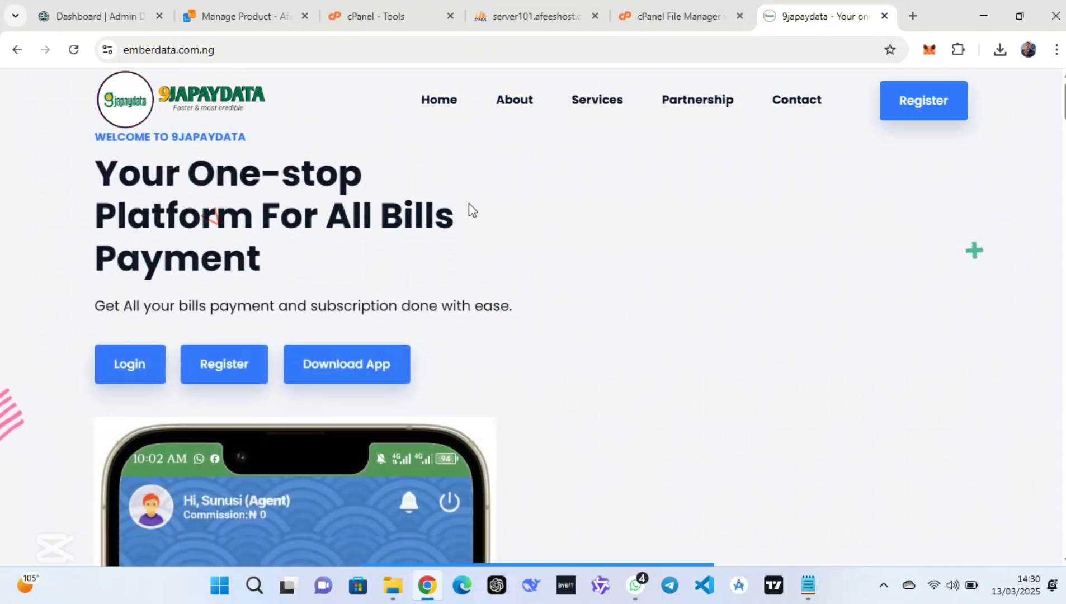
scroll(481, 224, down, 4)
scroll(488, 229, down, 10)
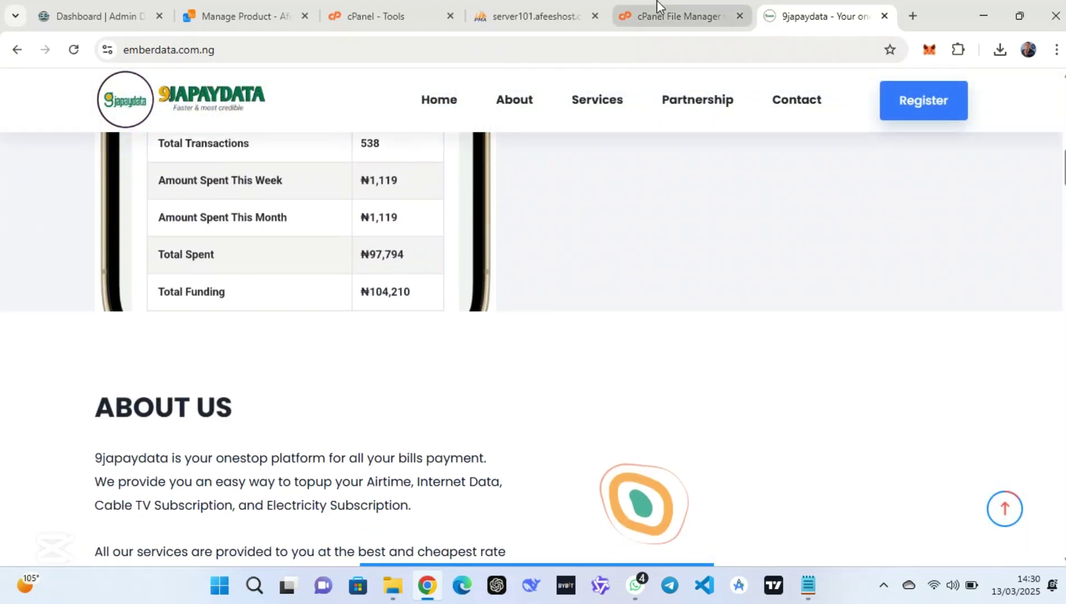
scroll(655, 5, up, 10)
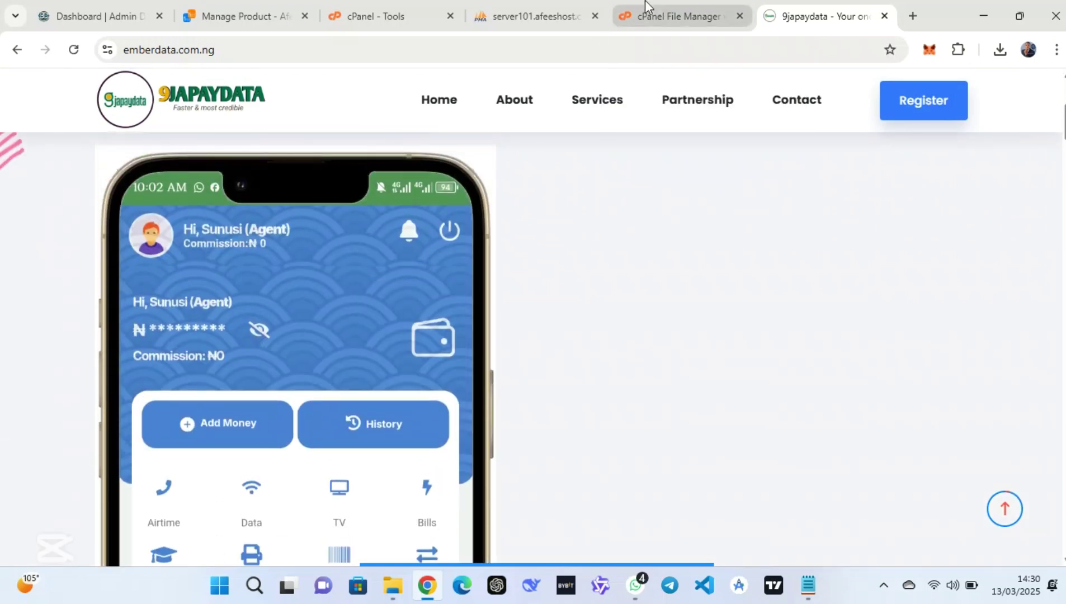
click(654, 6)
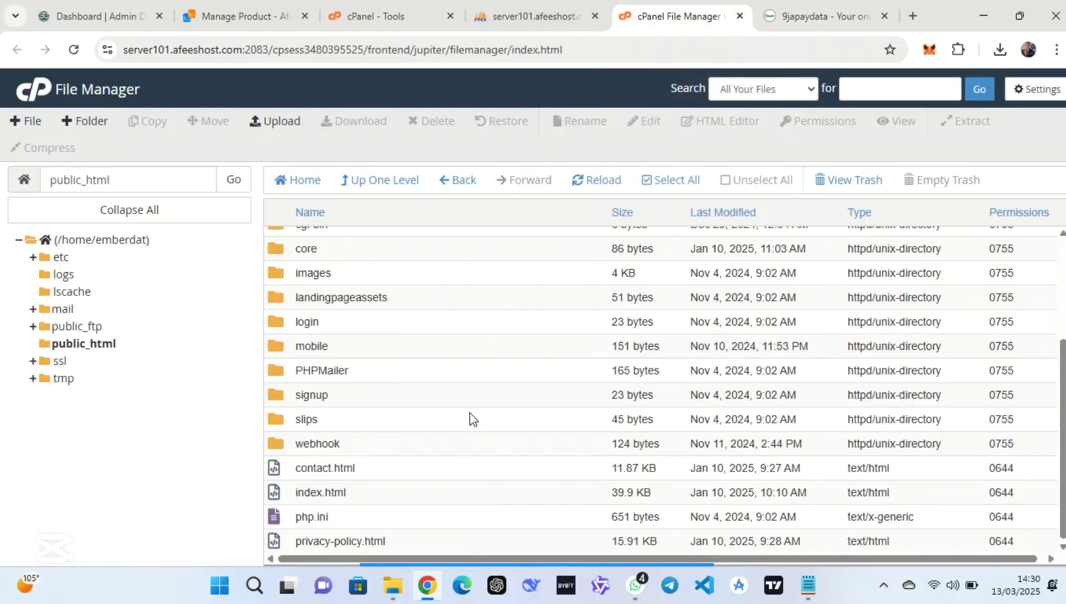
Open index.html in the cPanel code editor and select 9japaydata in the page title
right_click(404, 492)
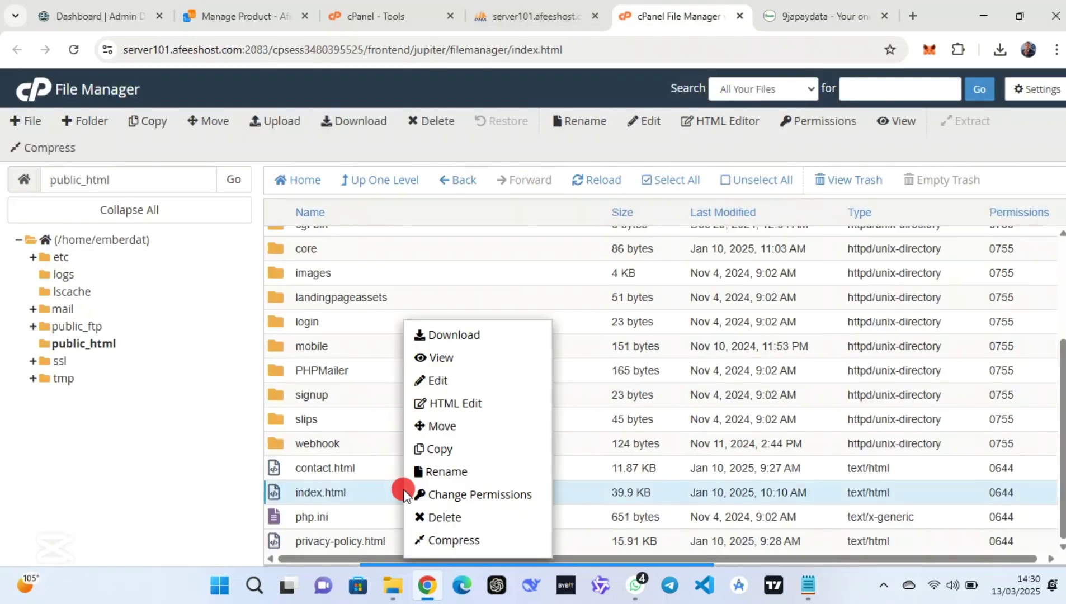
click(441, 383)
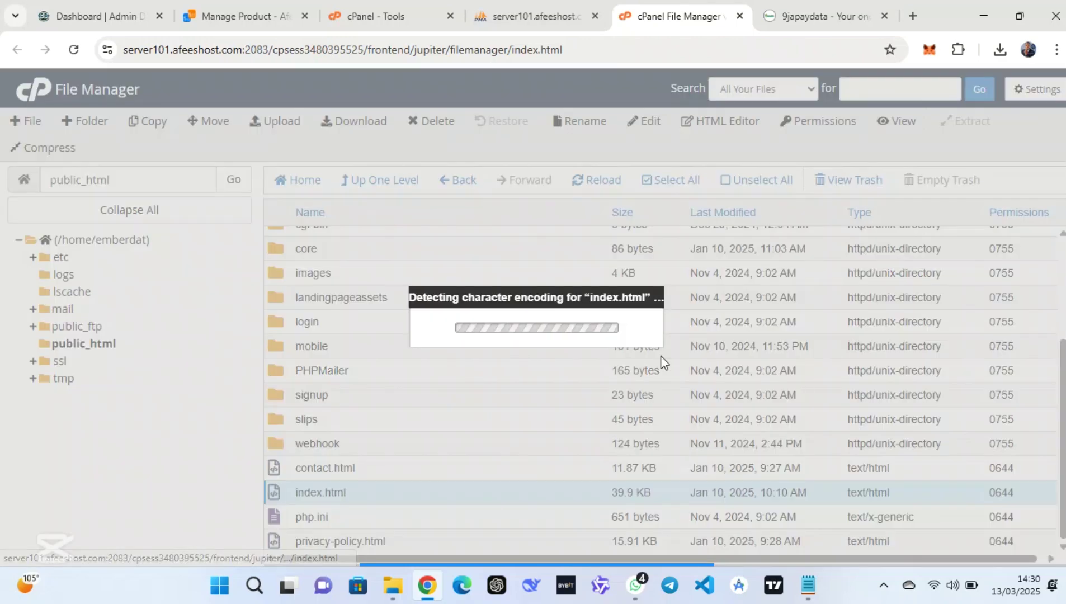
click(677, 439)
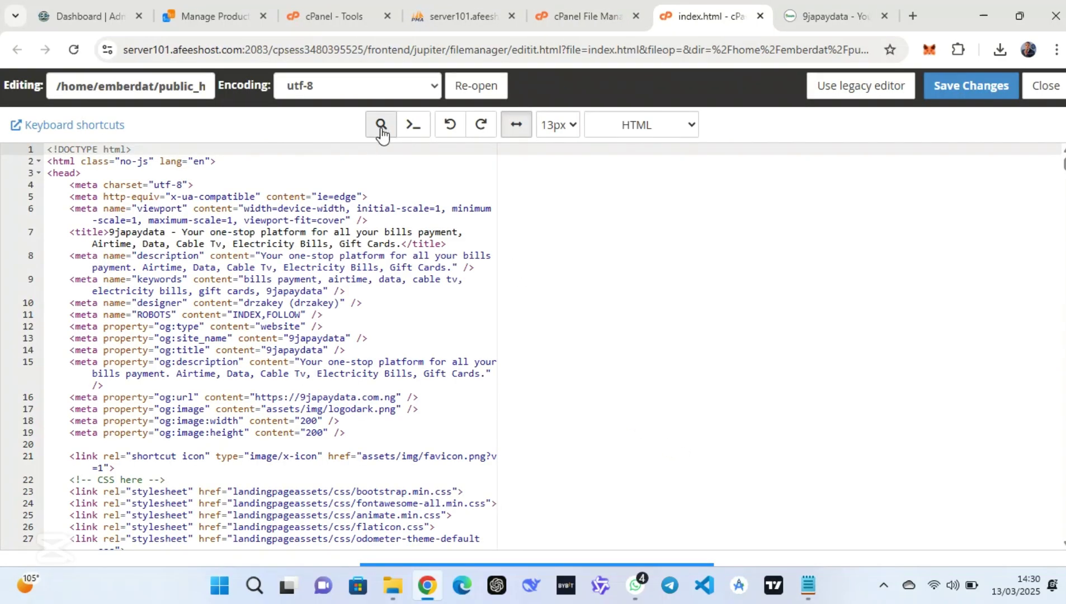
drag(167, 231, 112, 235)
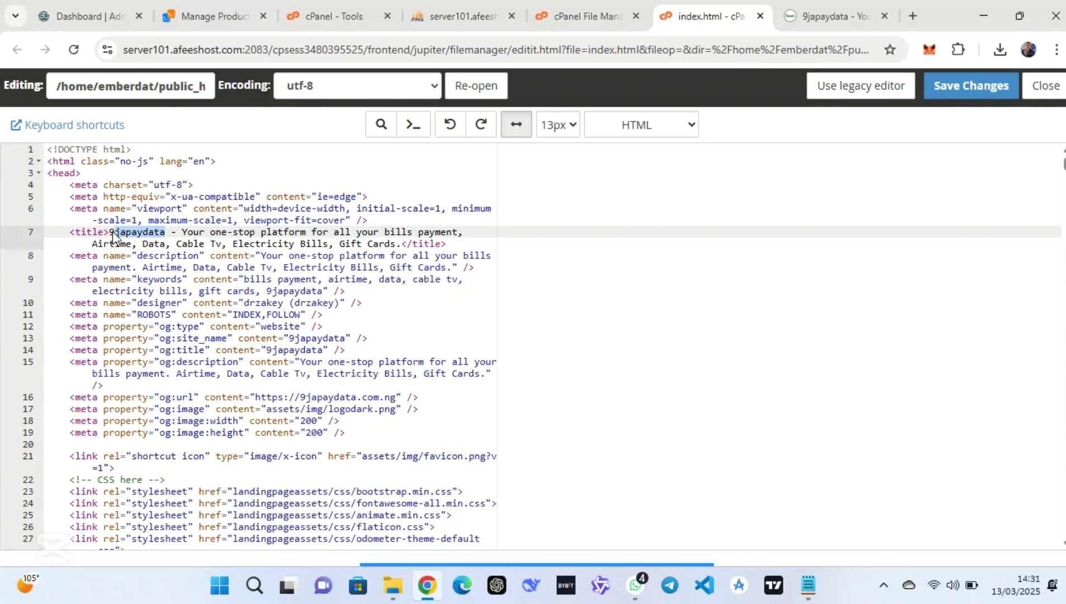
drag(96, 229, 165, 233)
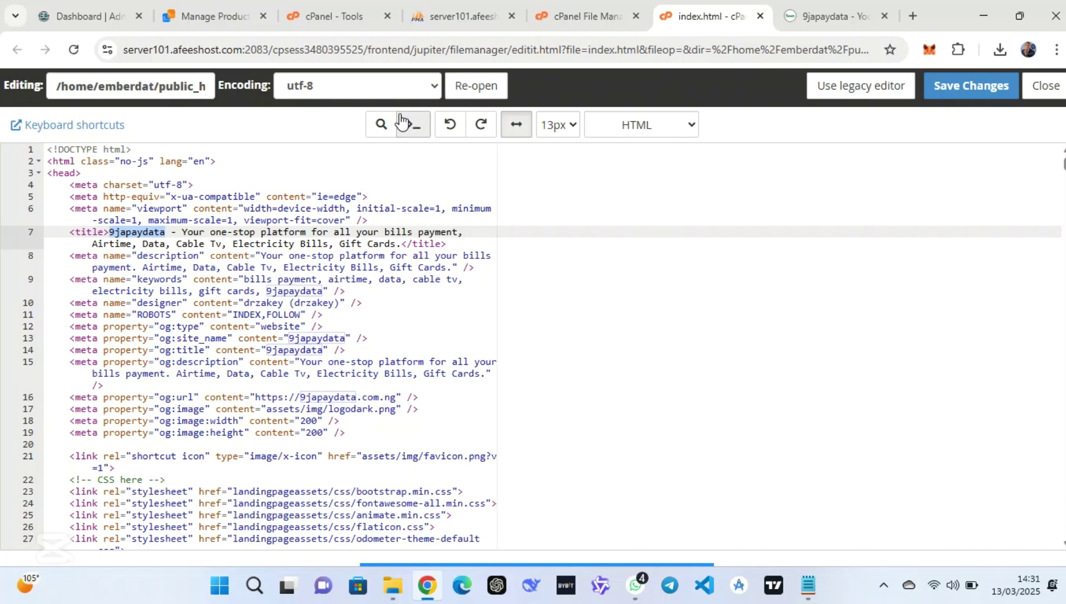
Replace all 17 occurrences of 9japaydata with emberdata and save index.html
click(378, 119)
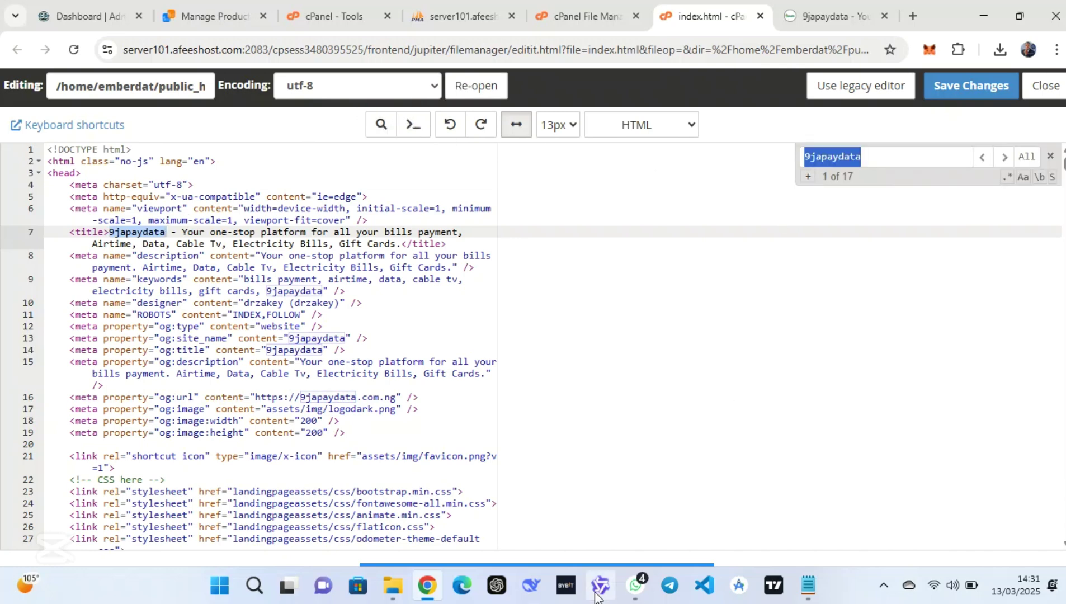
click(590, 547)
mouse_move(706, 369)
mouse_down()
mouse_move(806, 176)
mouse_move(811, 186)
mouse_up()
click(809, 178)
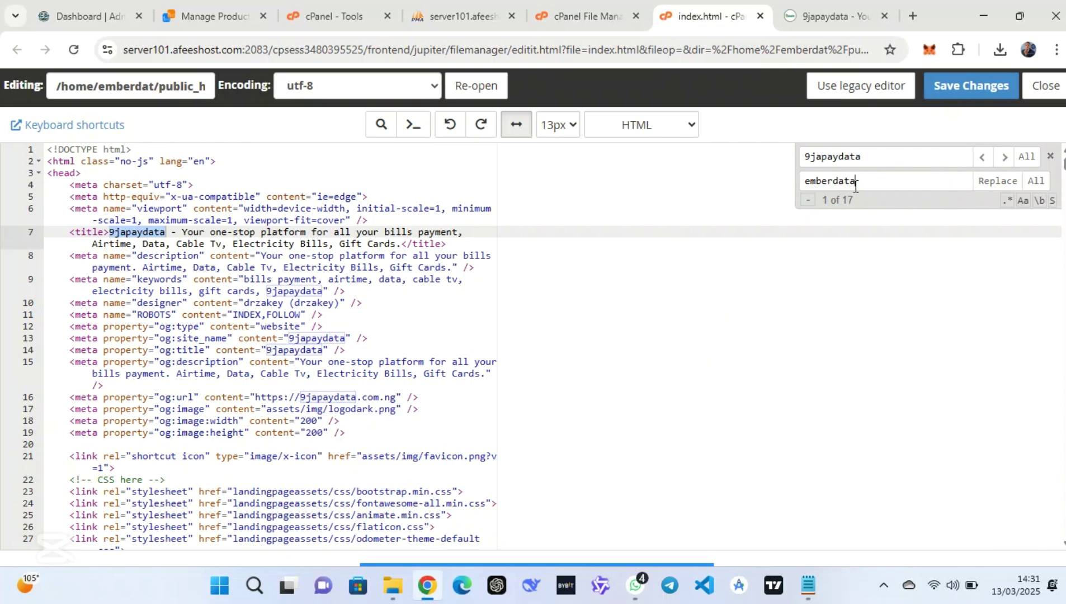
click(1032, 180)
click(990, 178)
click(950, 87)
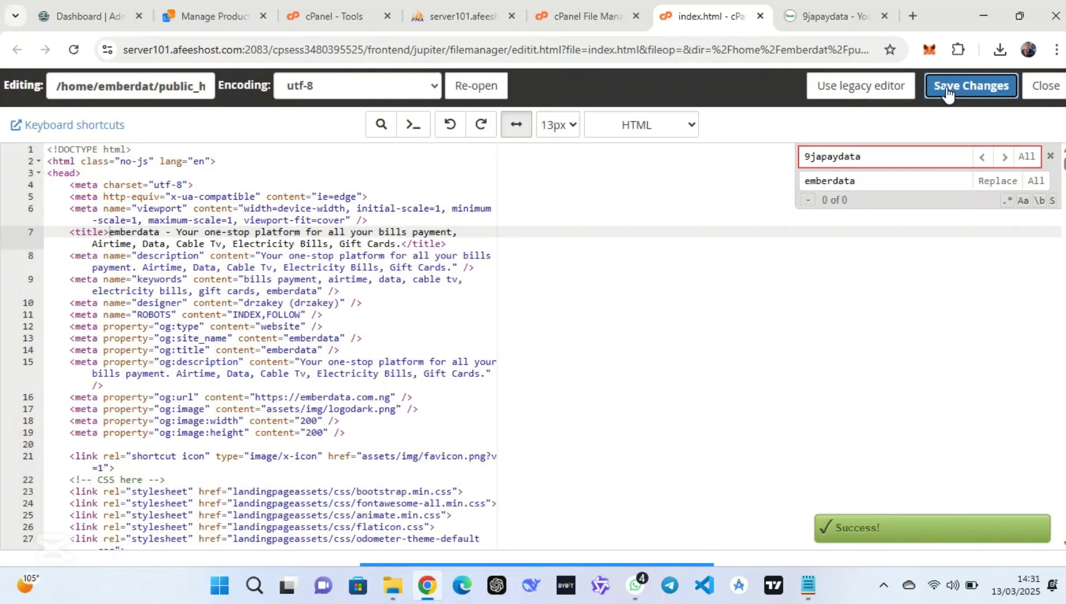
click(836, 15)
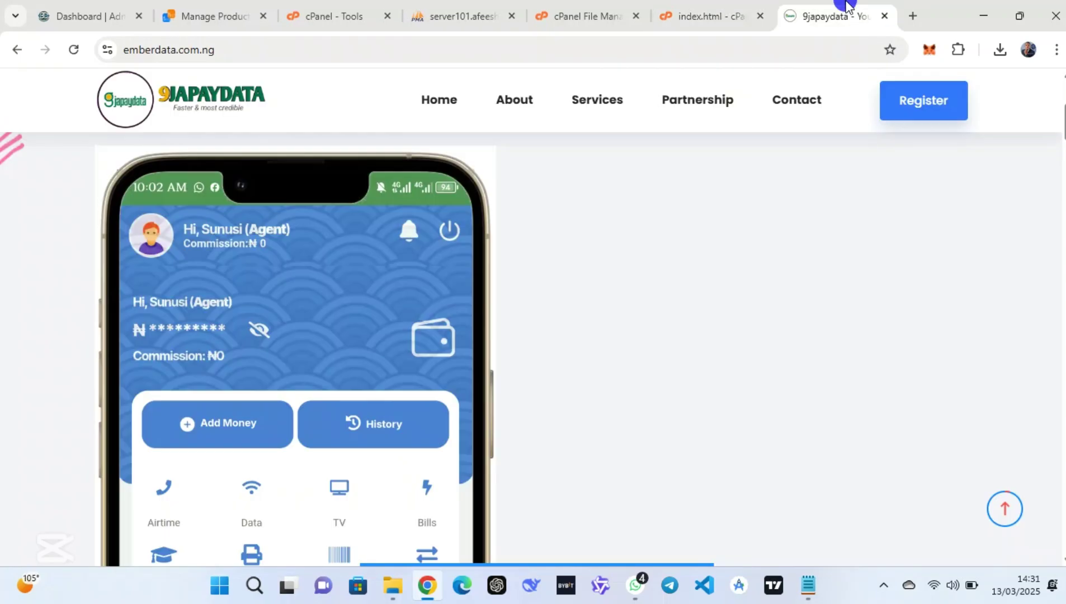
Reload the live site and check "WELCOME TO EMBERDATA" and emberdata in About Us
click(74, 50)
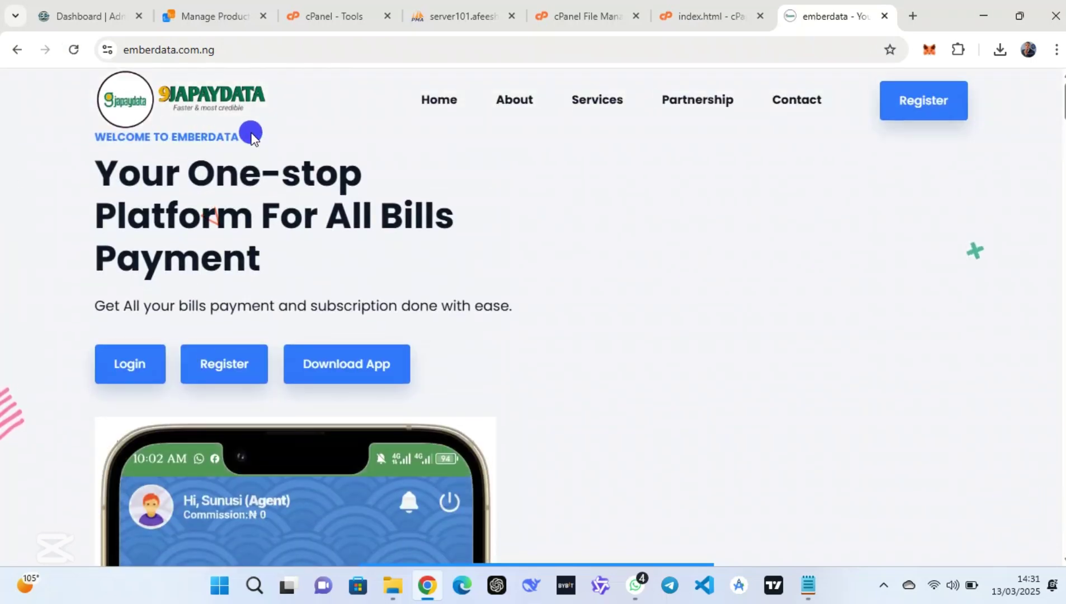
scroll(173, 353, down, 10)
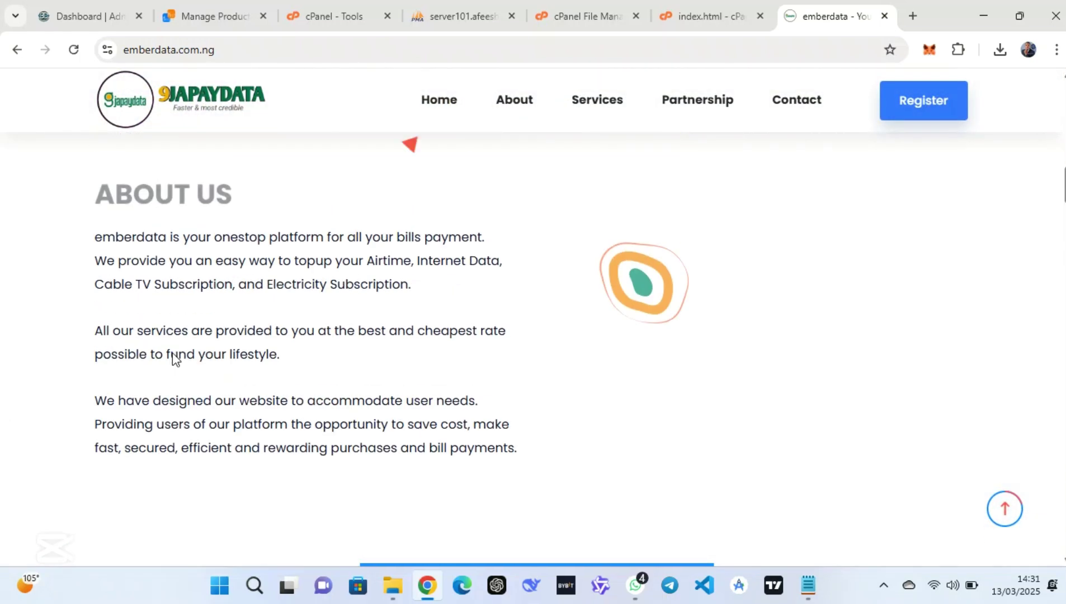
scroll(173, 362, up, 2)
scroll(174, 358, down, 1)
click(137, 271)
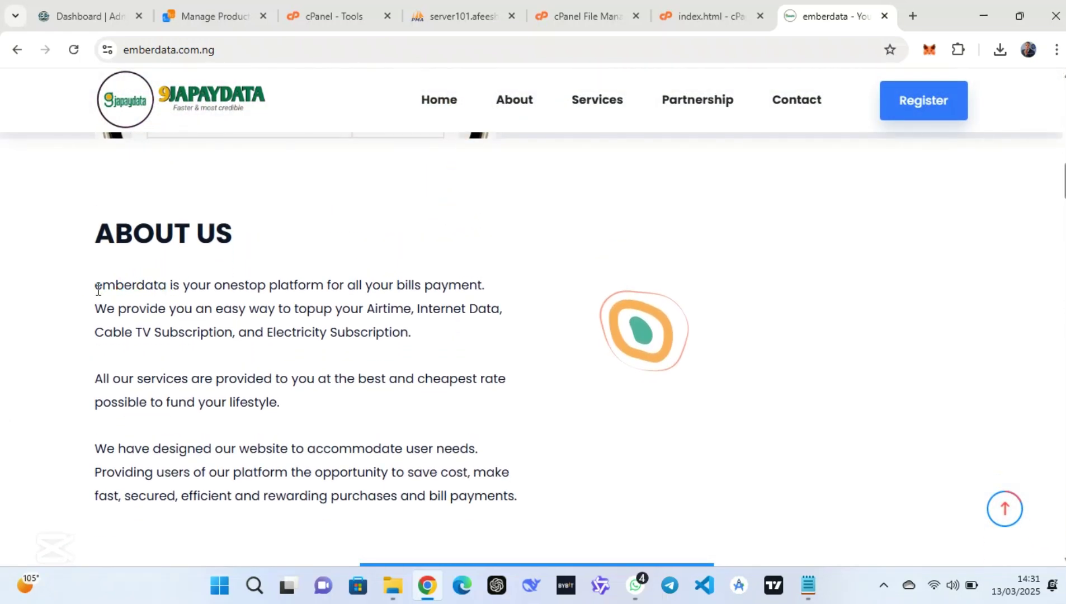
Close the index.html editor and return to the public_html file list
click(691, 13)
click(1041, 86)
scroll(605, 269, up, 15)
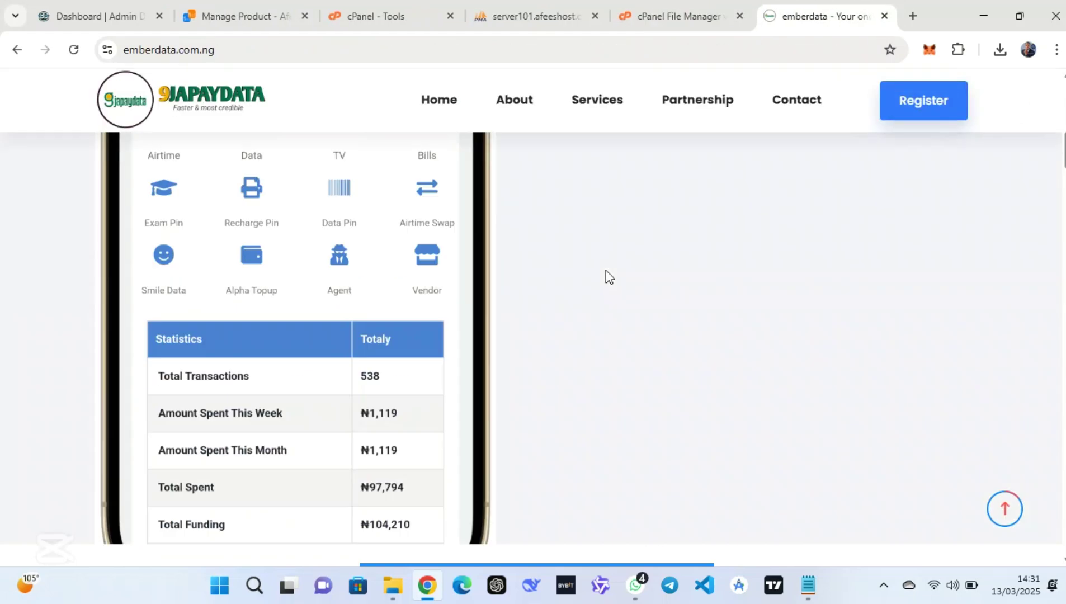
click(704, 8)
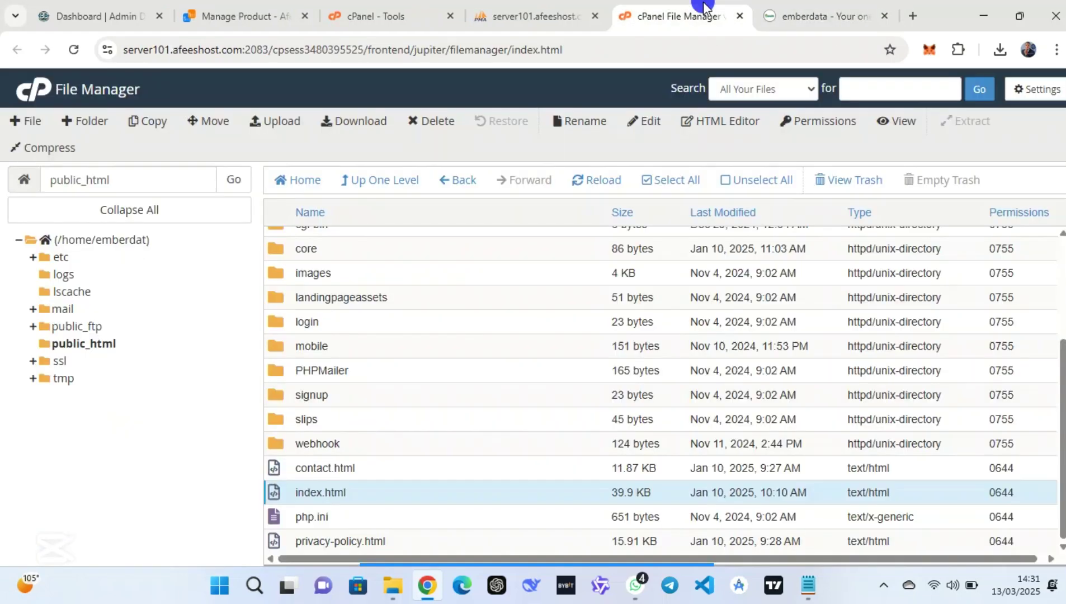
Open contact.html in the editor and replace all 6 occurrences of 9japaydata with emberdata
right_click(391, 468)
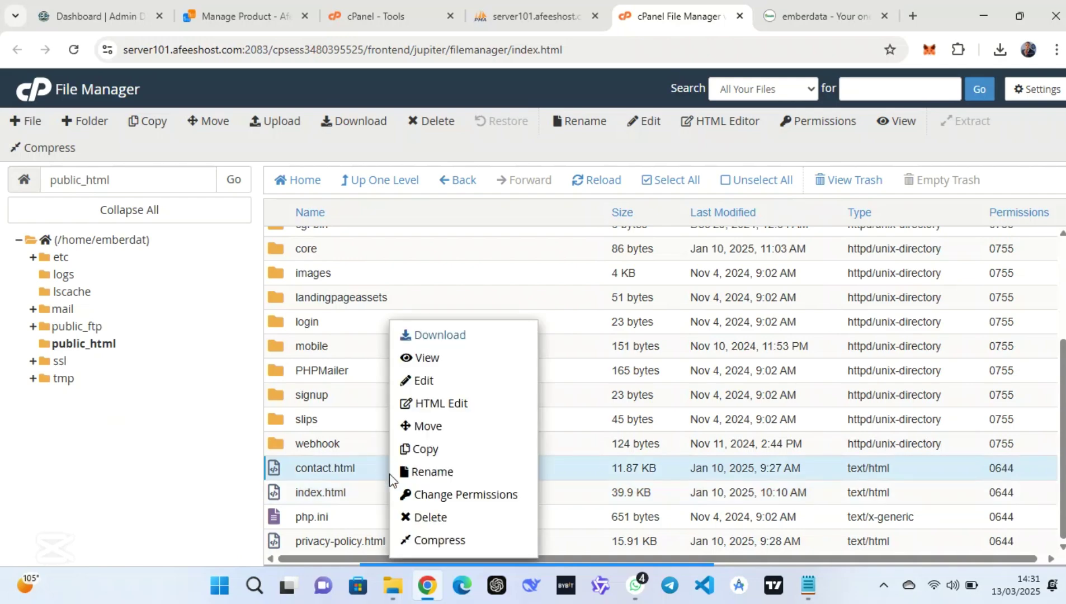
click(449, 382)
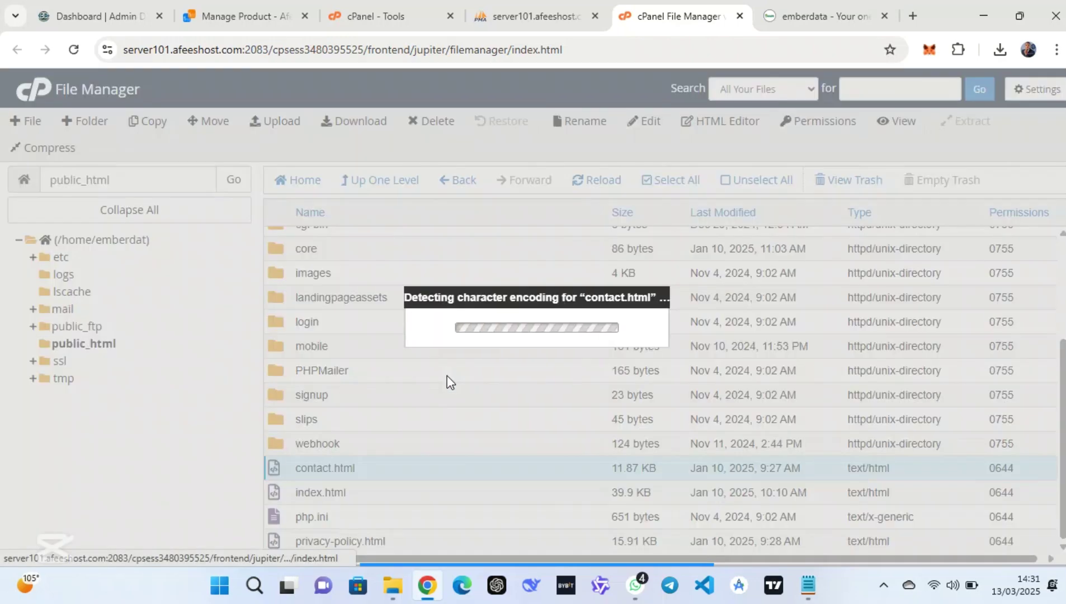
click(676, 436)
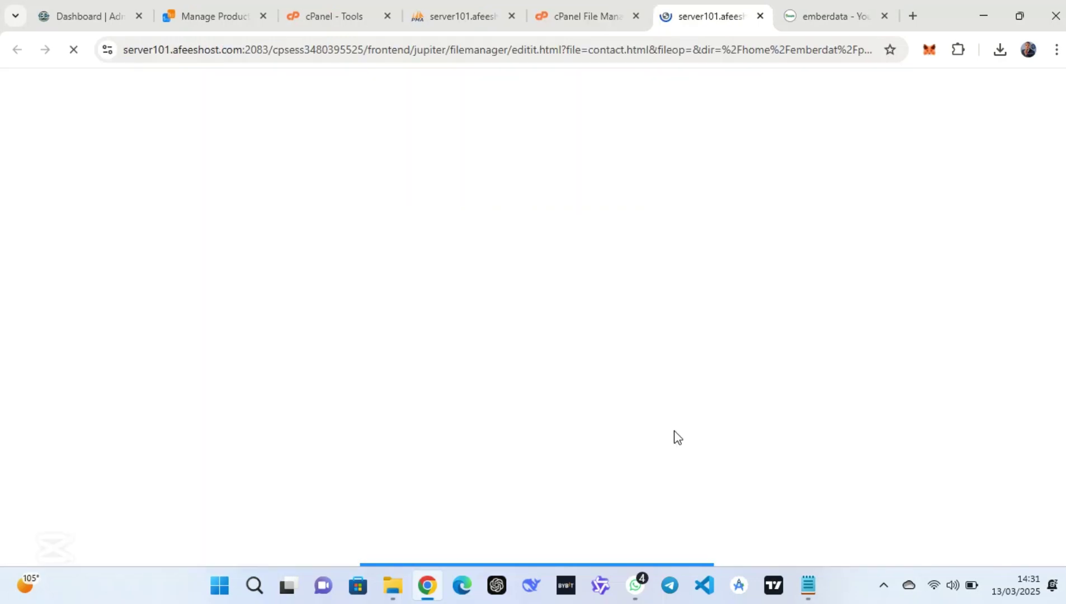
click(380, 124)
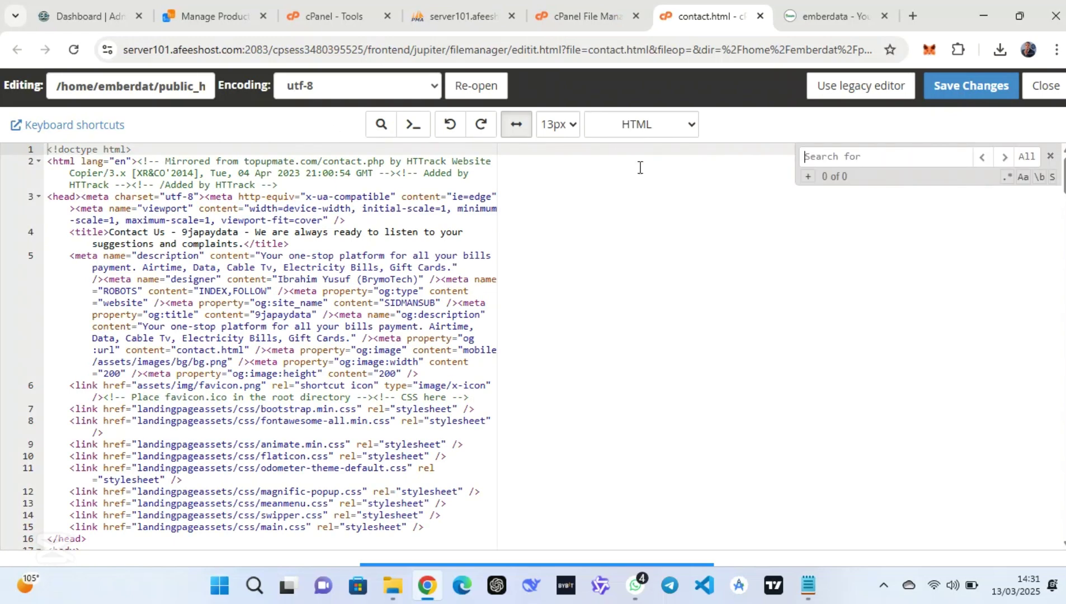
click(806, 178)
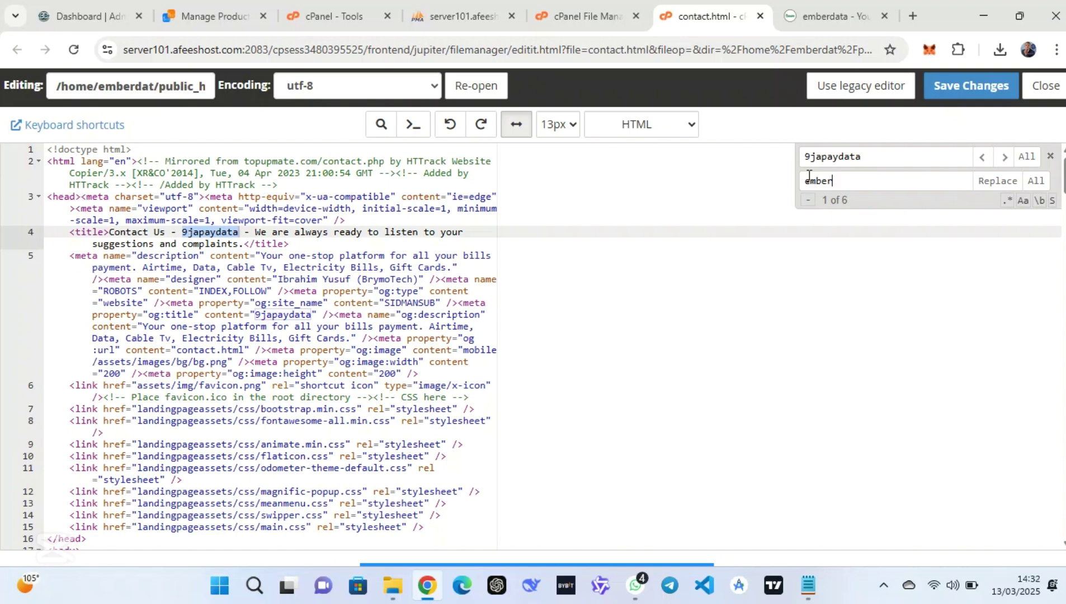
click(1036, 181)
click(1001, 181)
Replace SIDMANSUB with emberdata, then save and close contact.html
drag(918, 156, 773, 161)
text(sidmansub)
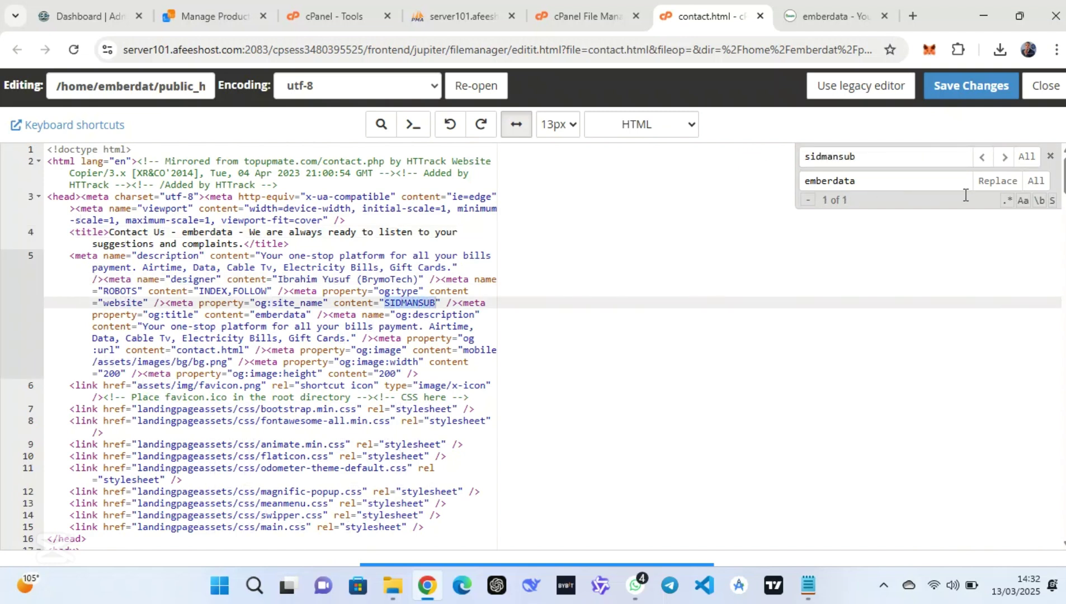
click(984, 183)
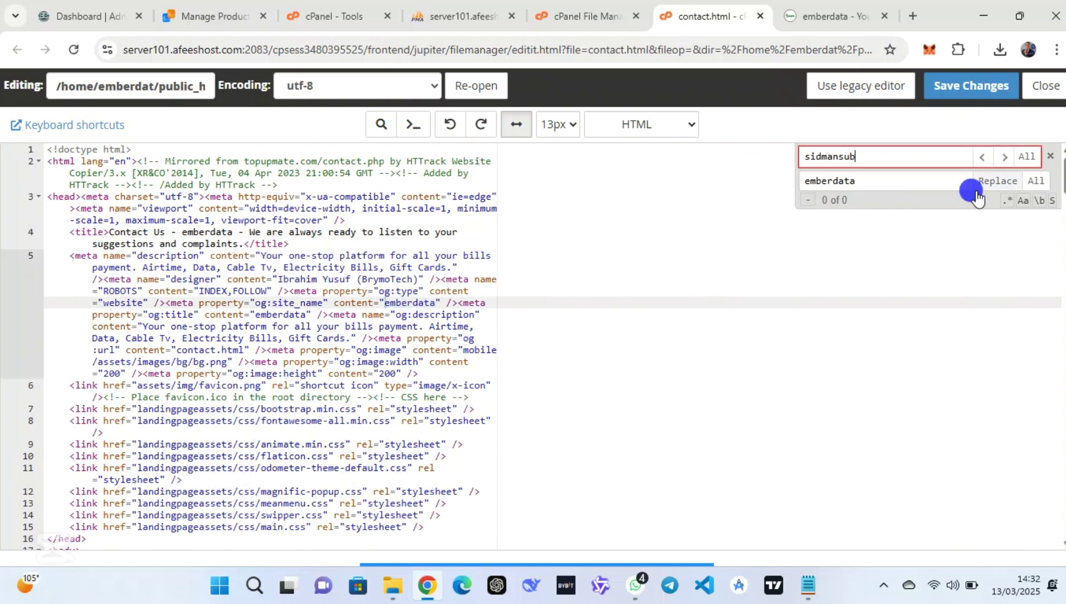
click(978, 90)
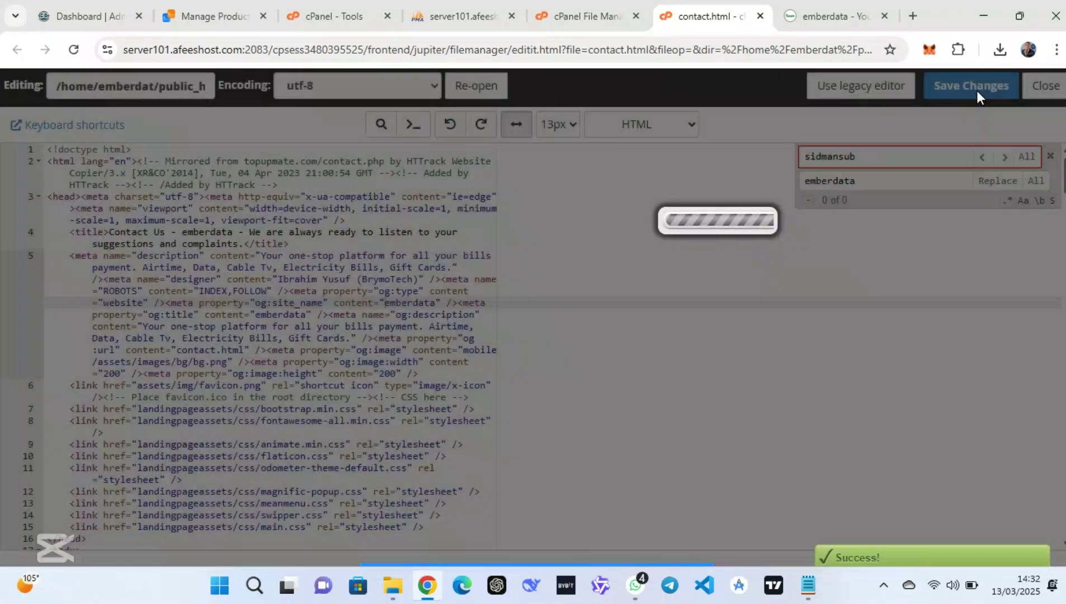
click(1043, 89)
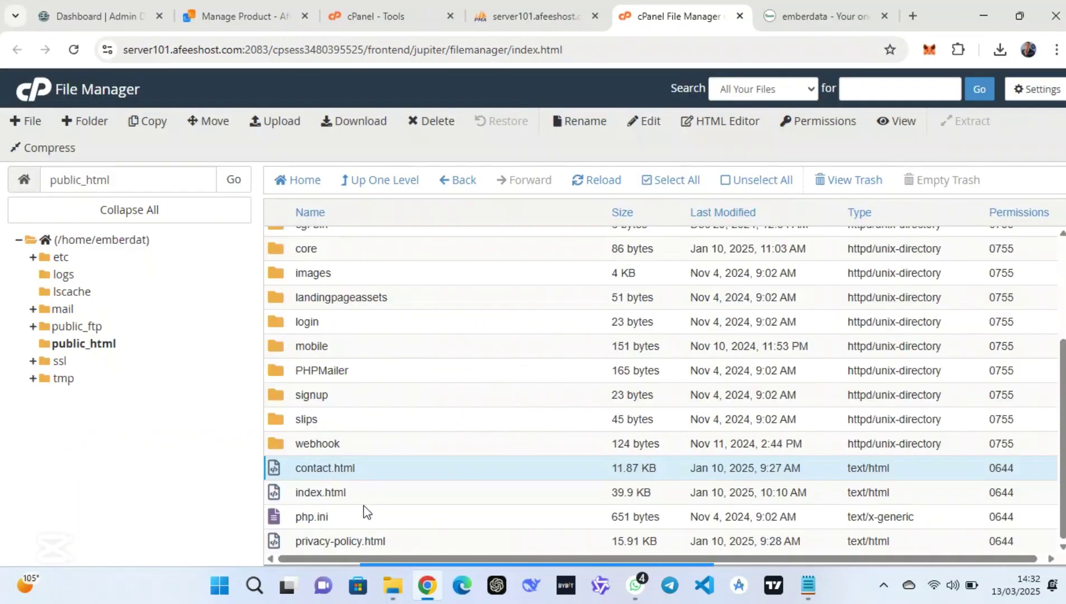
Open privacy-policy.html in the editor and search for 9japaydata, showing the Replace field
right_click(405, 543)
click(451, 378)
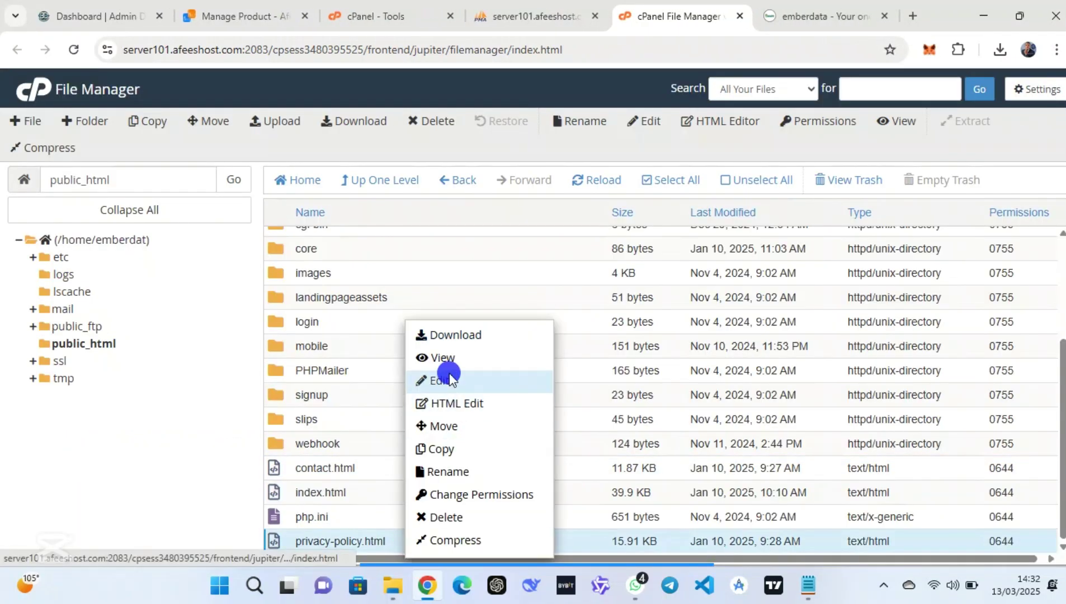
click(676, 437)
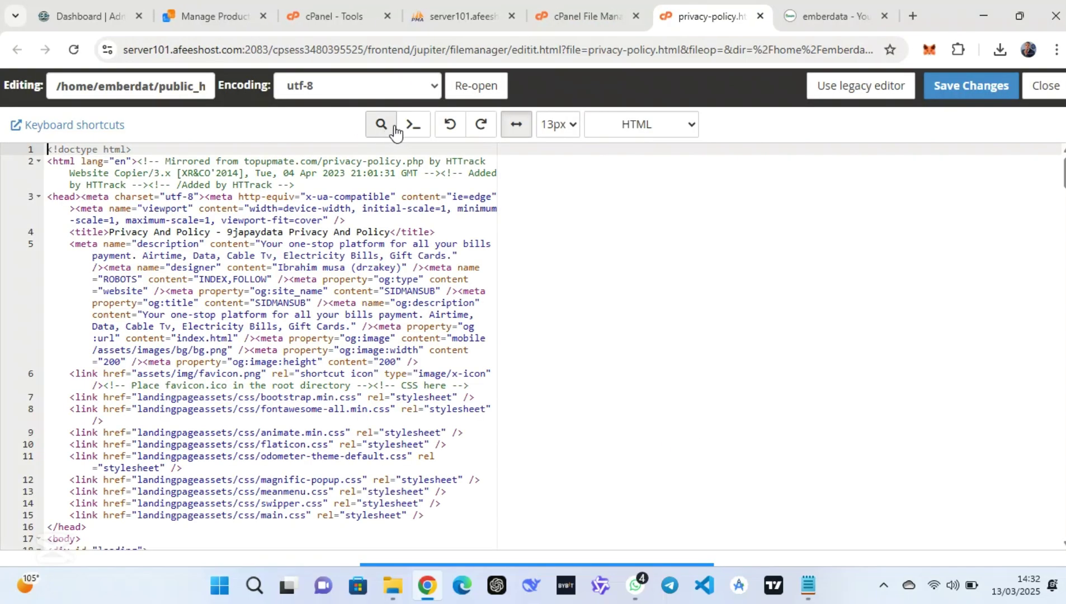
click(393, 129)
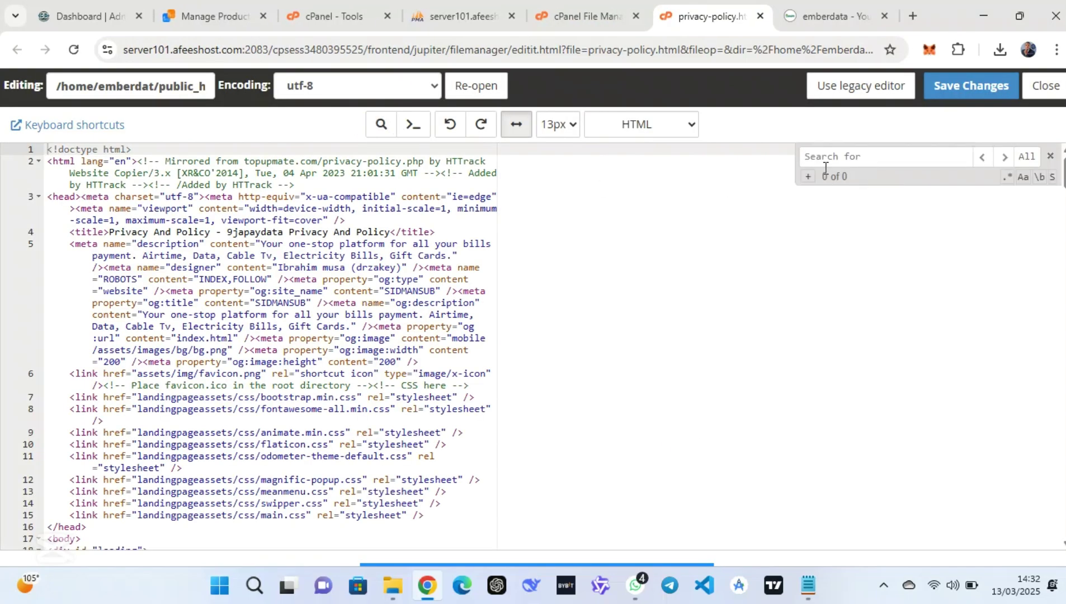
text(9japaydata)
click(806, 176)
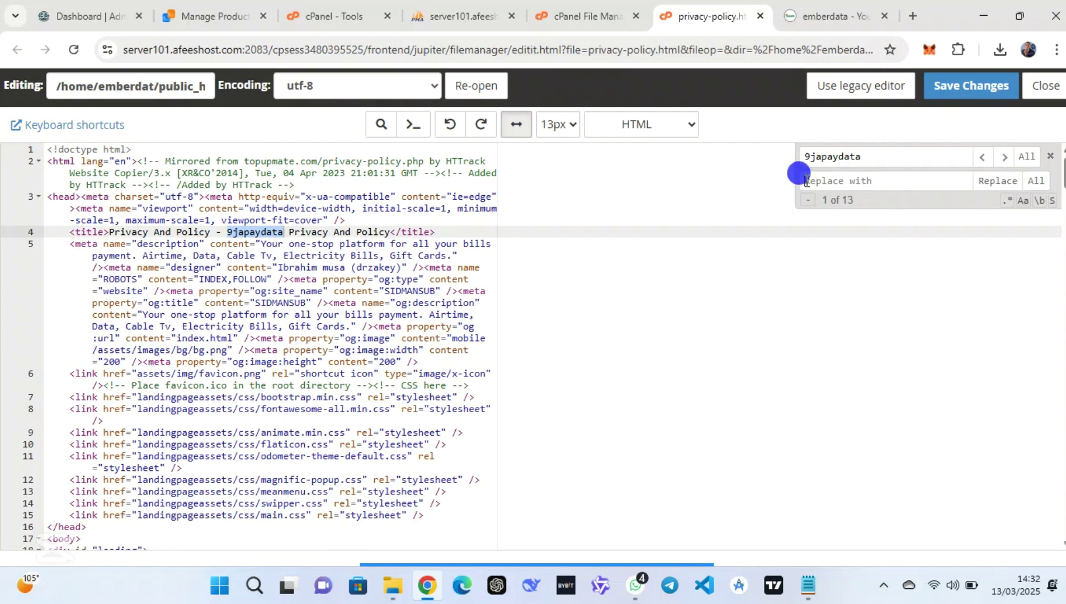
click(806, 181)
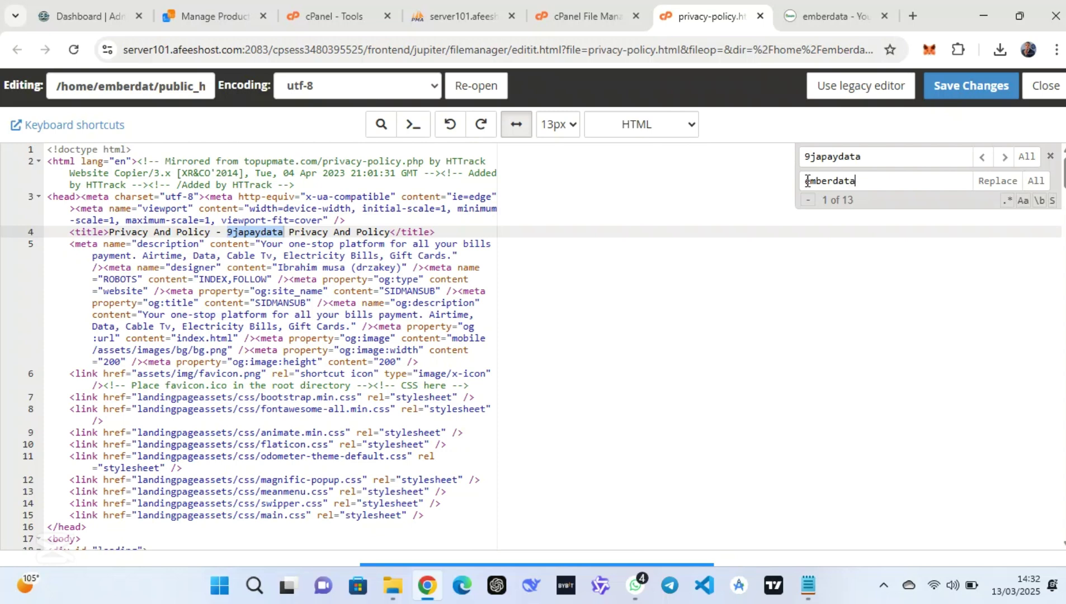
Replace every 9japaydata with emberdata in privacy-policy.html and save the file
click(994, 181)
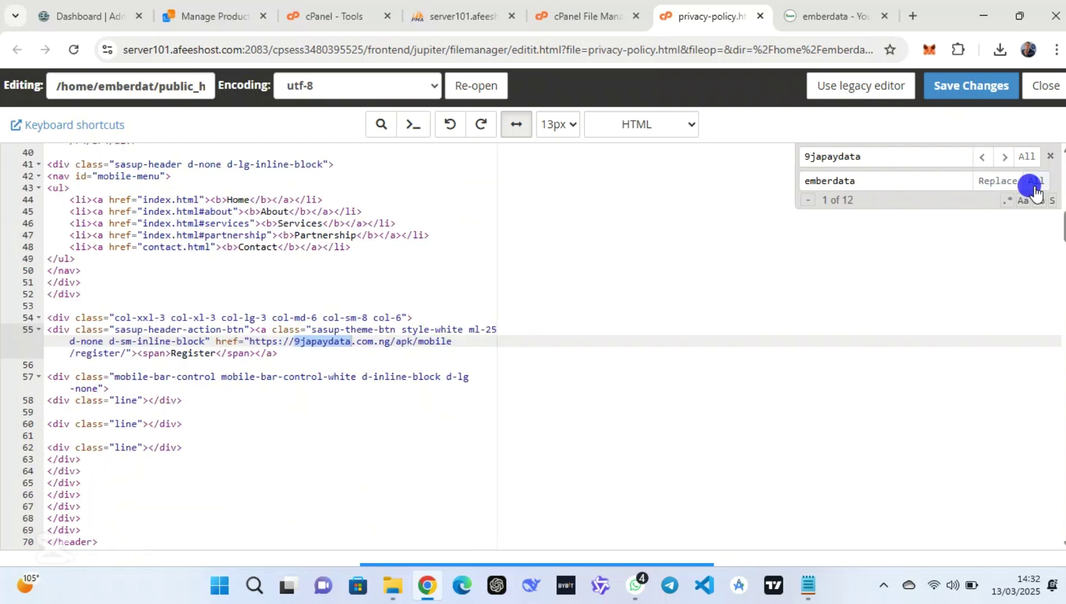
click(1027, 186)
click(1027, 187)
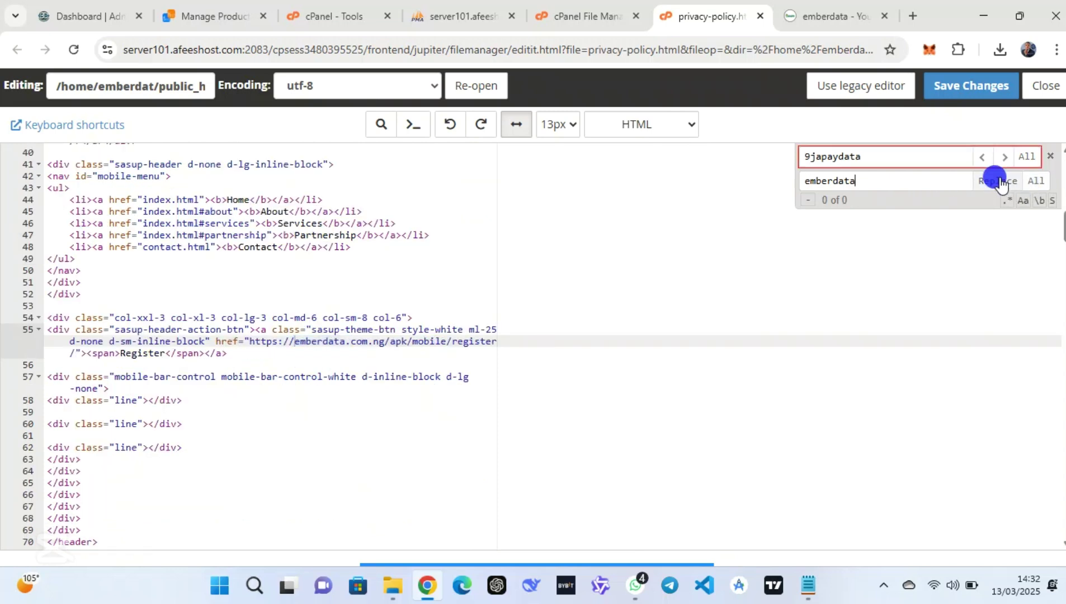
click(958, 87)
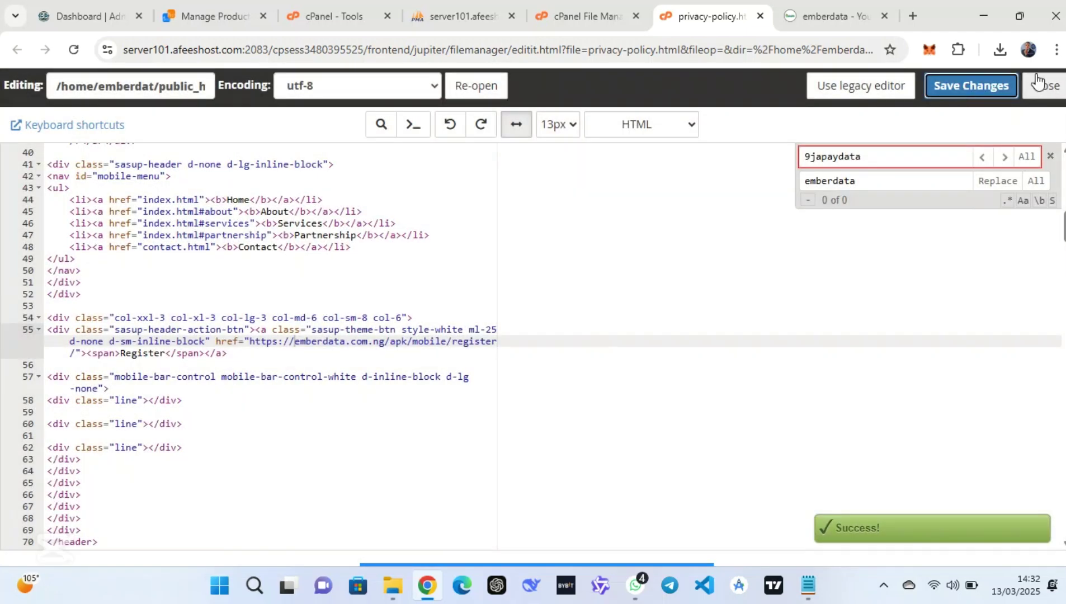
Close the editor, glance at the live emberdata site, and return to the public_html listing
click(1038, 82)
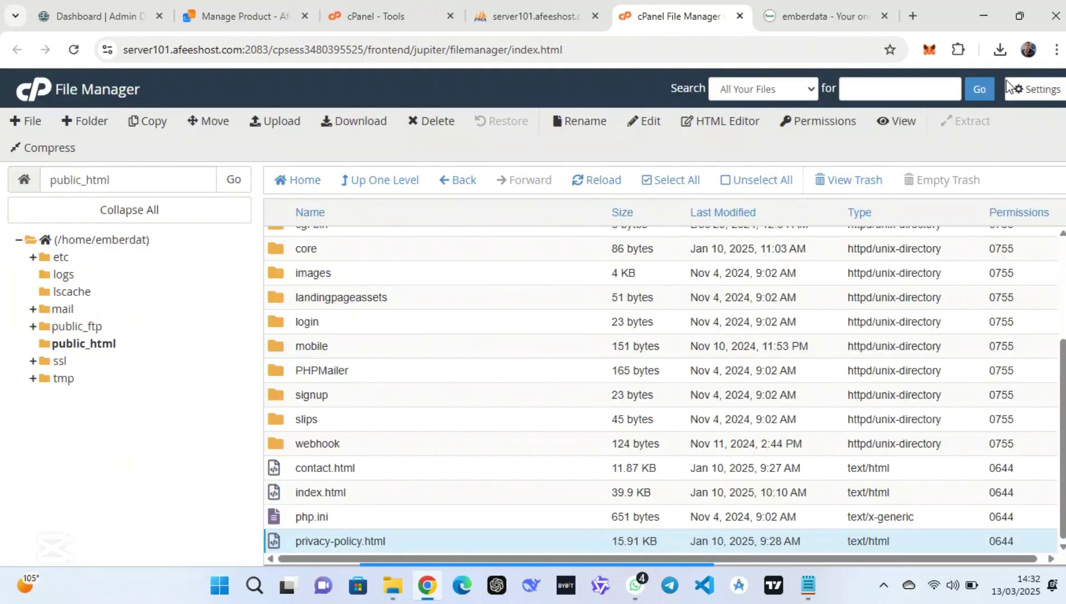
click(804, 17)
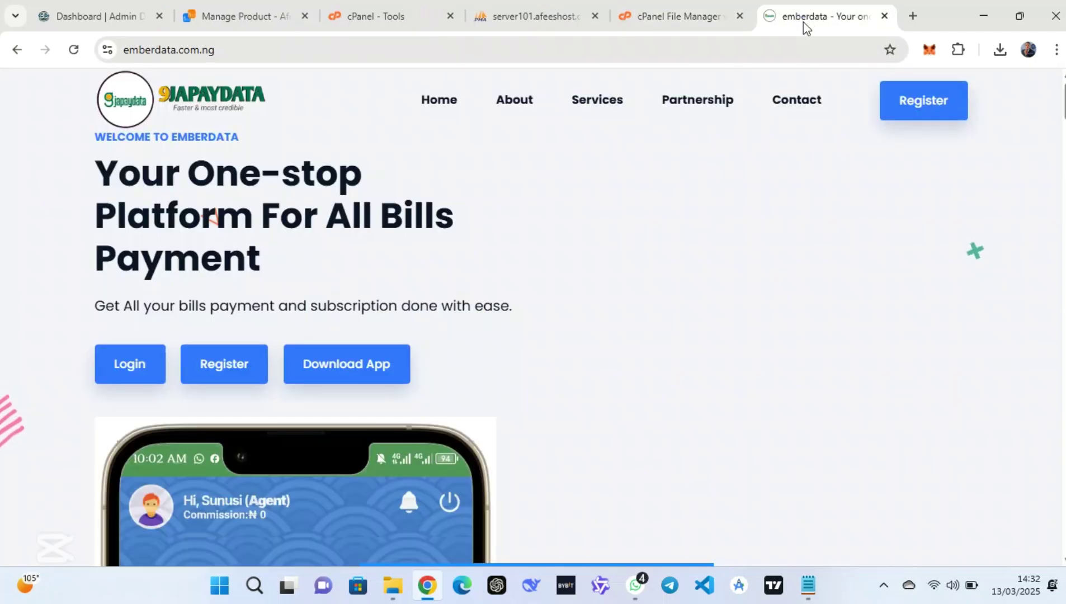
click(835, 16)
click(718, 6)
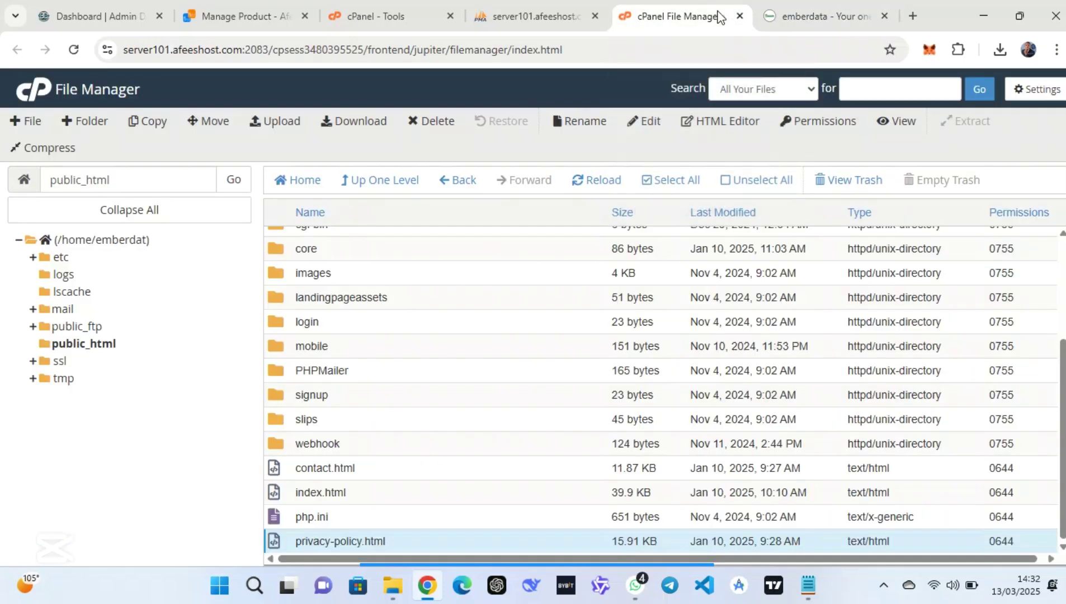
mouse_move(643, 584)
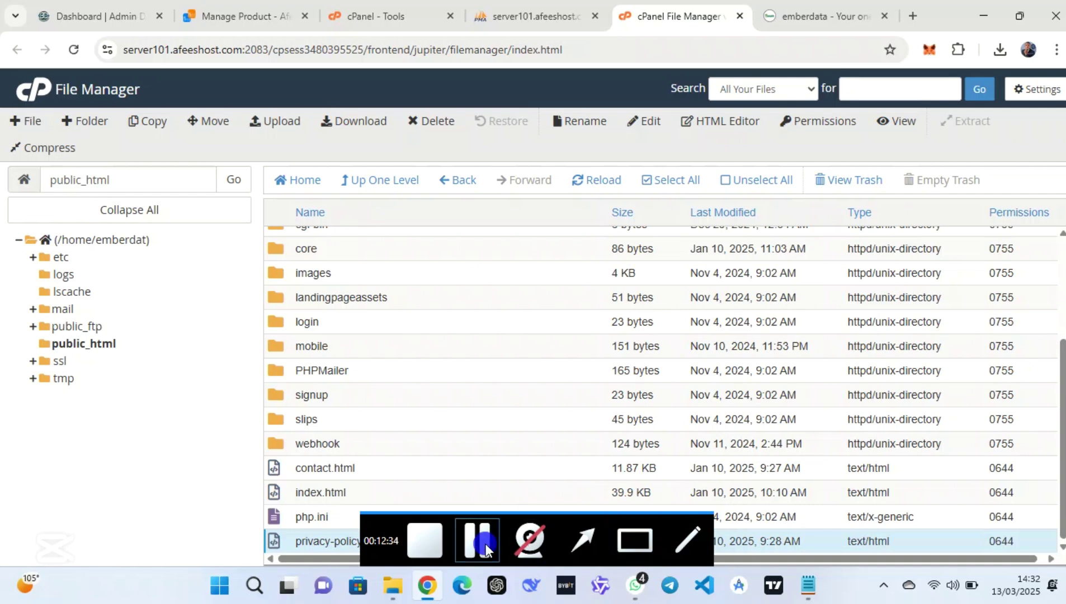
Open the EMBERDATA album in the WhatsApp chat and browse through all the logo designs
click(486, 544)
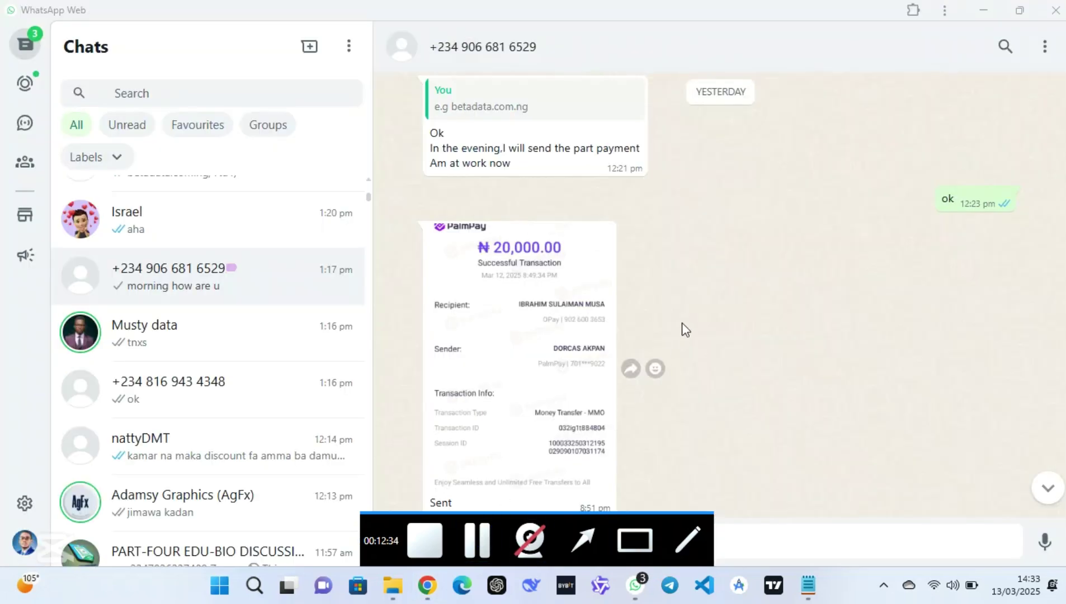
scroll(680, 328, up, 3)
scroll(685, 330, down, 2)
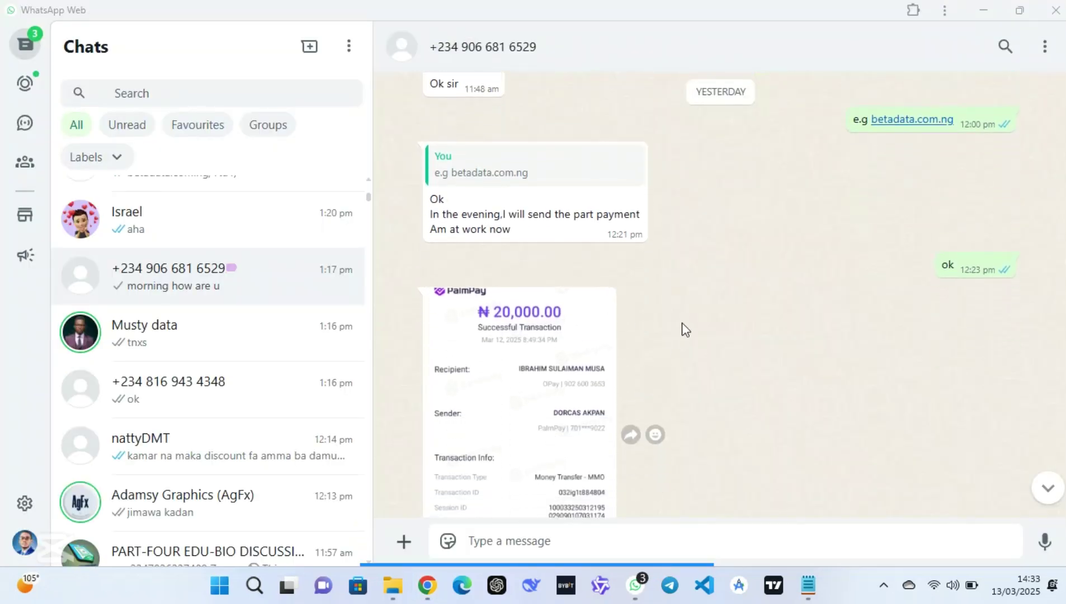
scroll(686, 330, down, 2)
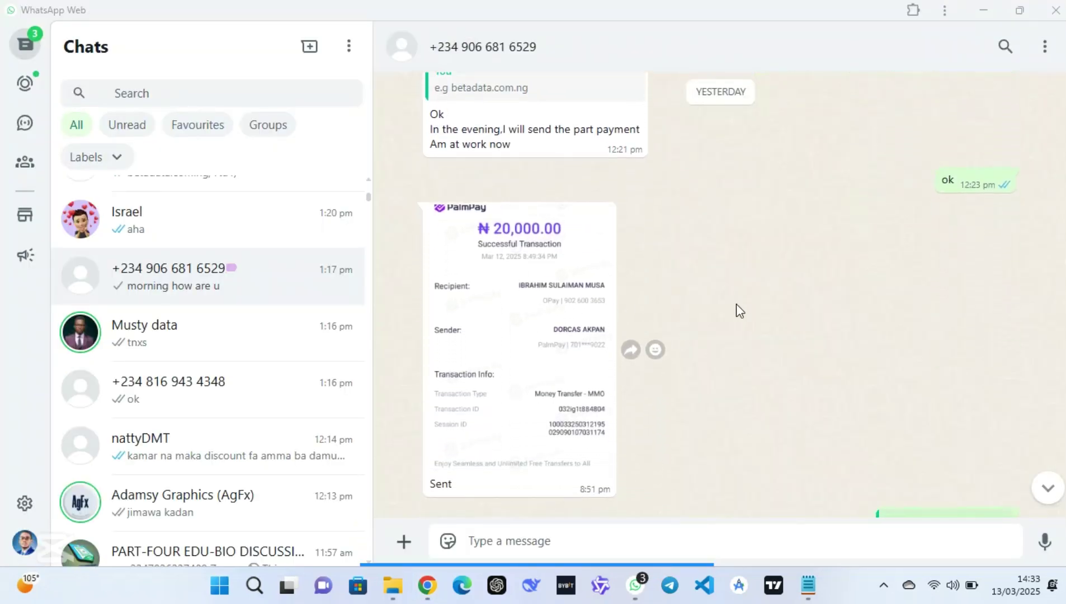
scroll(736, 304, down, 10)
scroll(736, 304, up, 4)
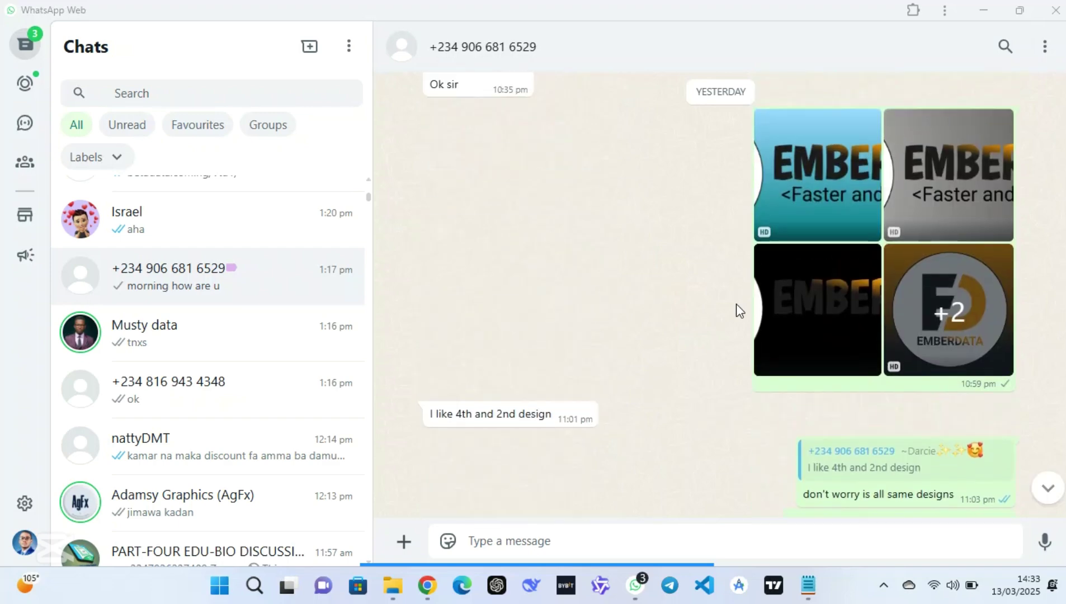
click(845, 182)
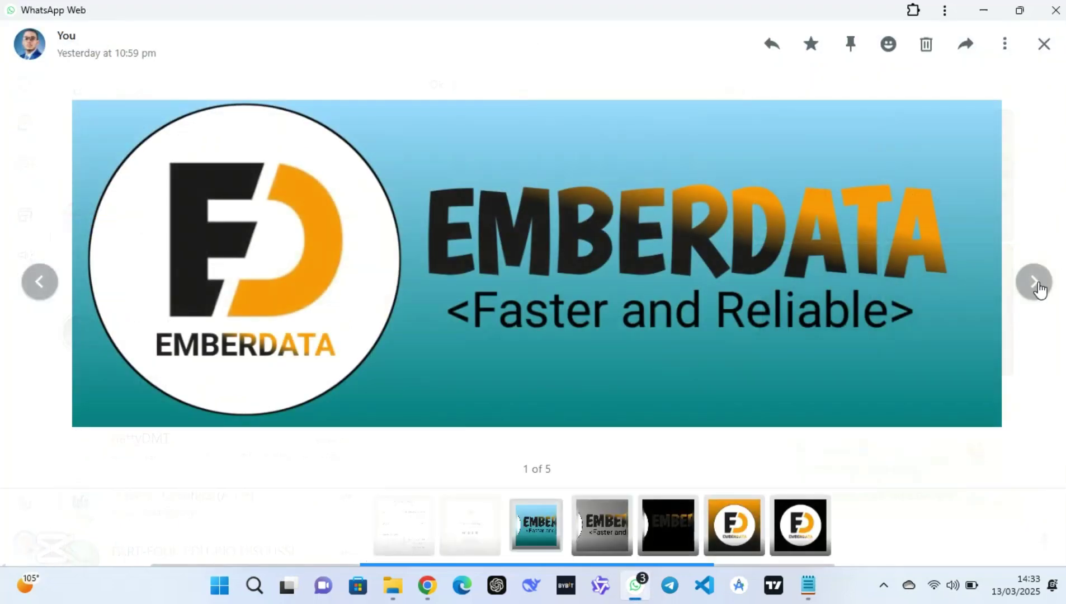
click(1038, 290)
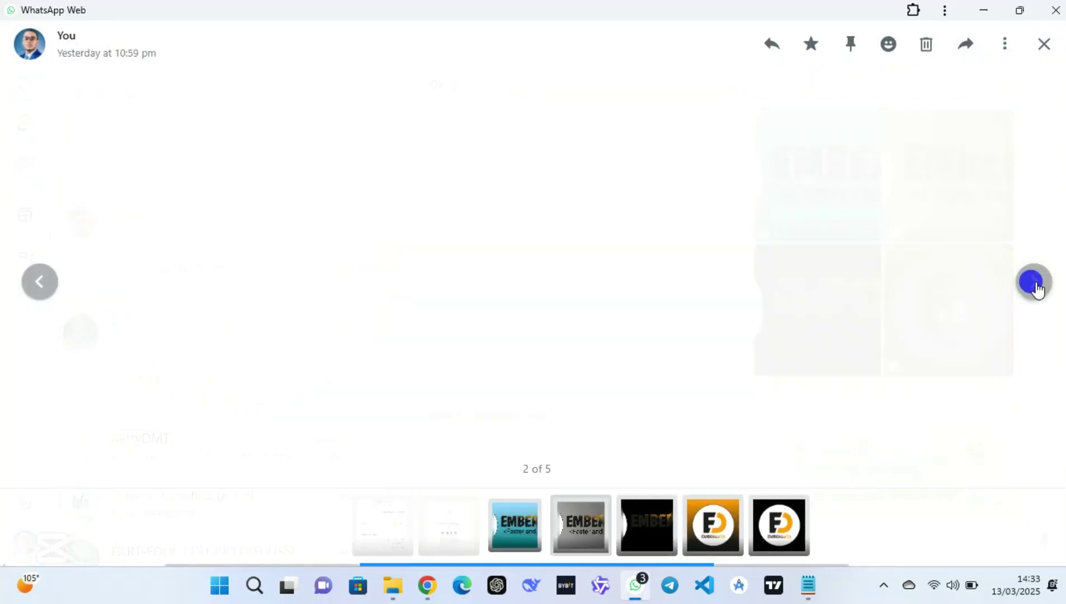
click(1038, 290)
click(1038, 289)
click(1034, 286)
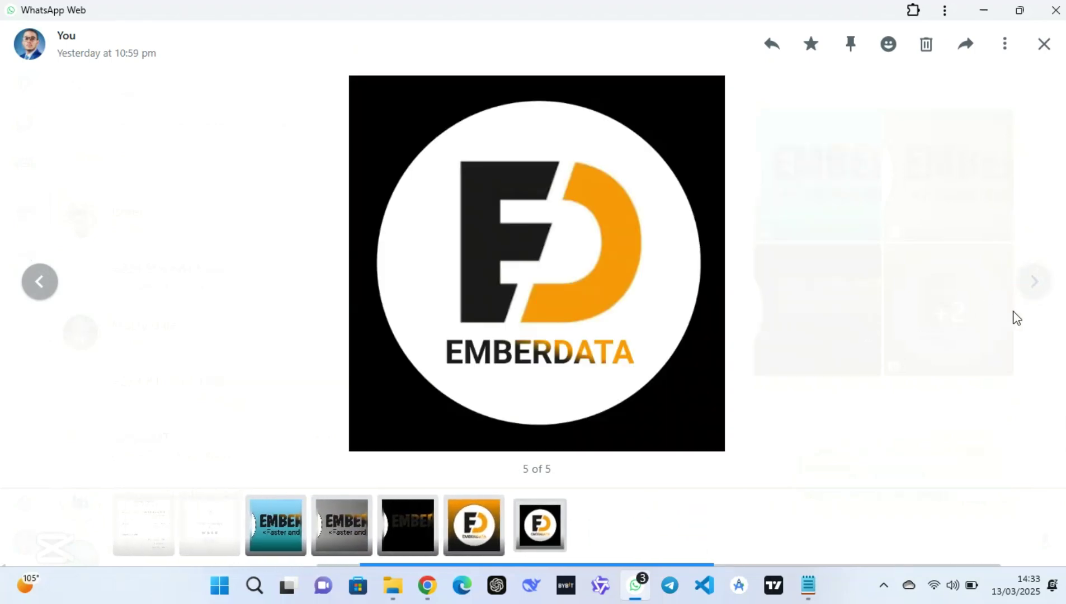
click(1029, 282)
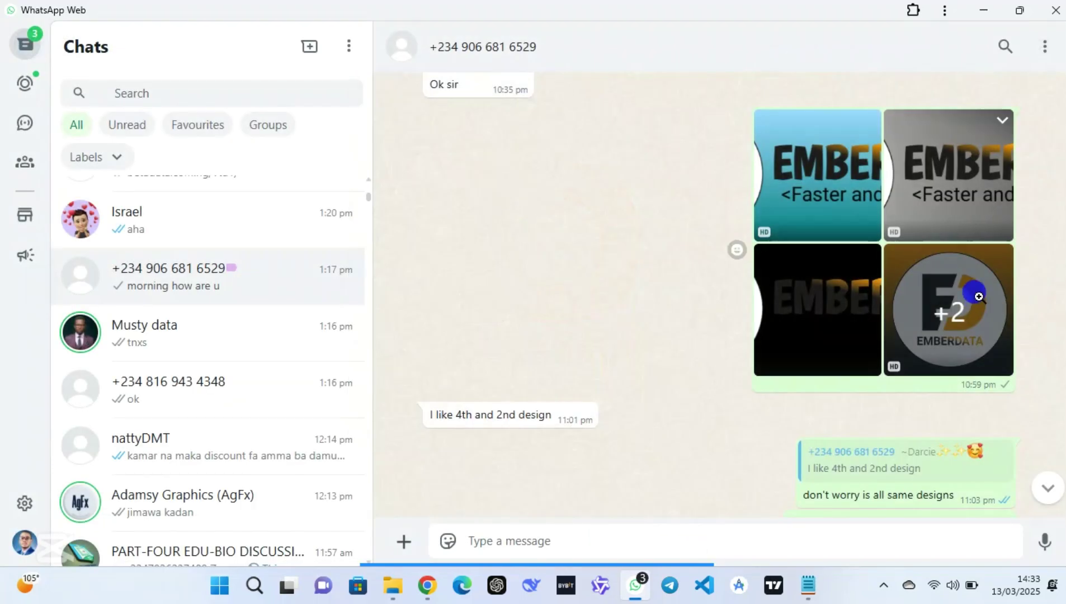
Reopen the album, go back to the black EMBERDATA banner and download it
click(979, 296)
click(1032, 291)
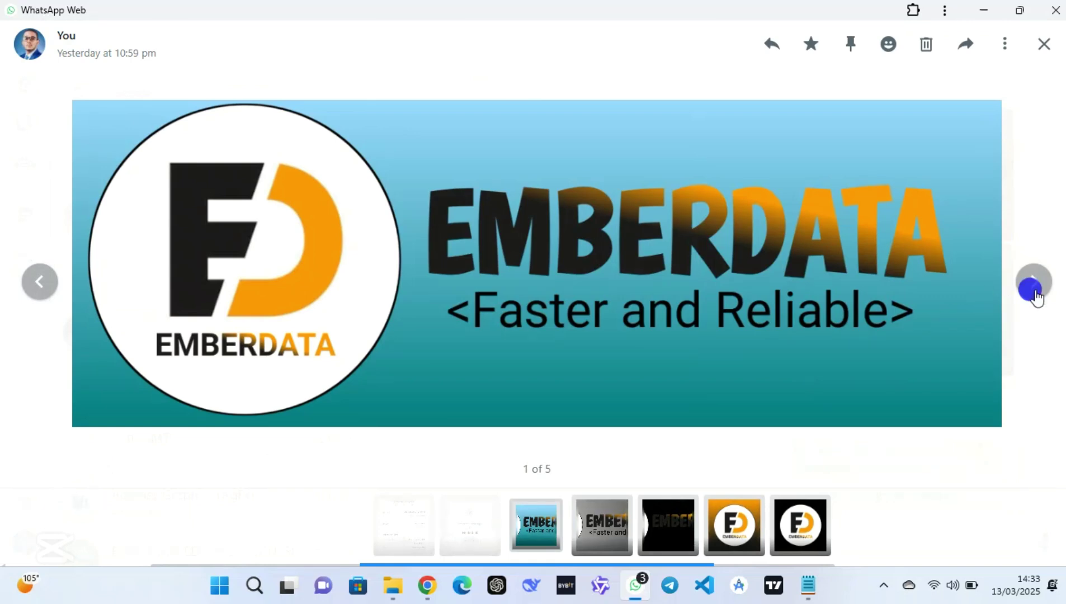
click(1034, 294)
click(1034, 291)
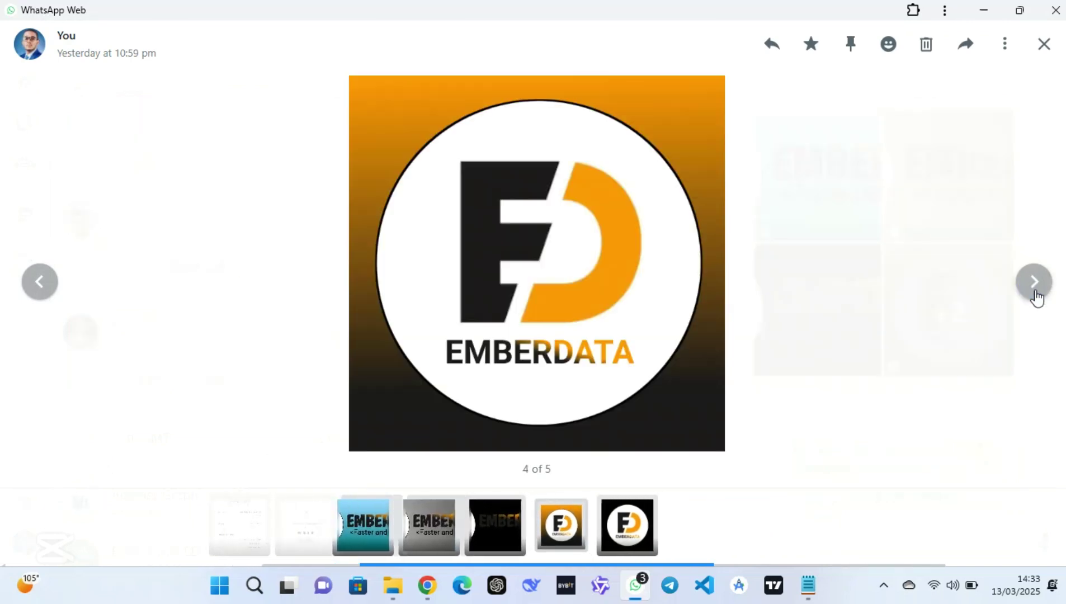
click(38, 282)
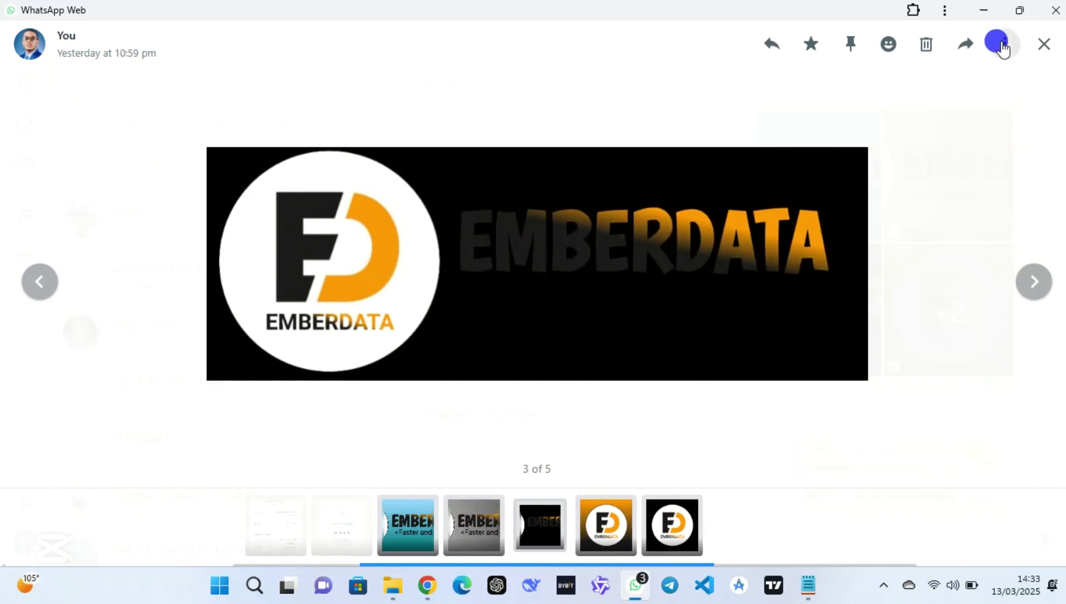
click(1004, 44)
click(906, 148)
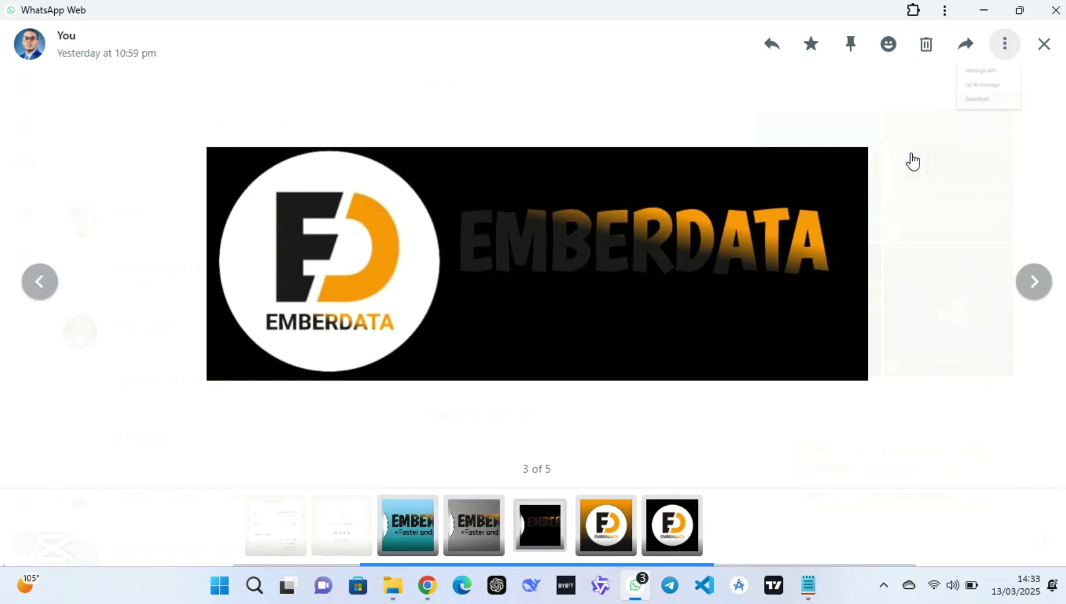
Download the round logo on black, then minimize WhatsApp
click(1034, 291)
click(1029, 283)
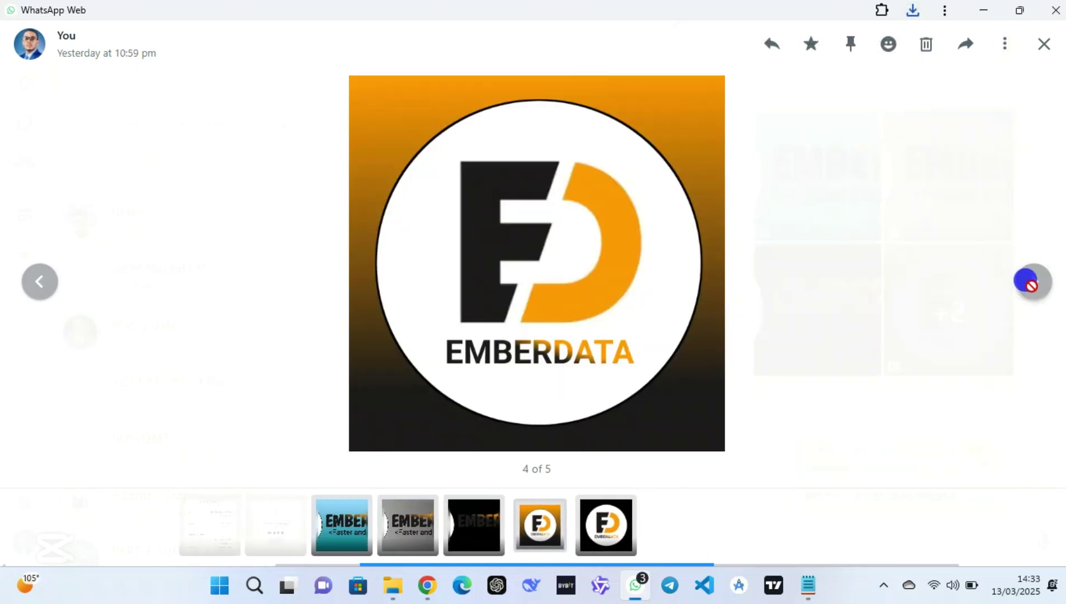
click(1004, 44)
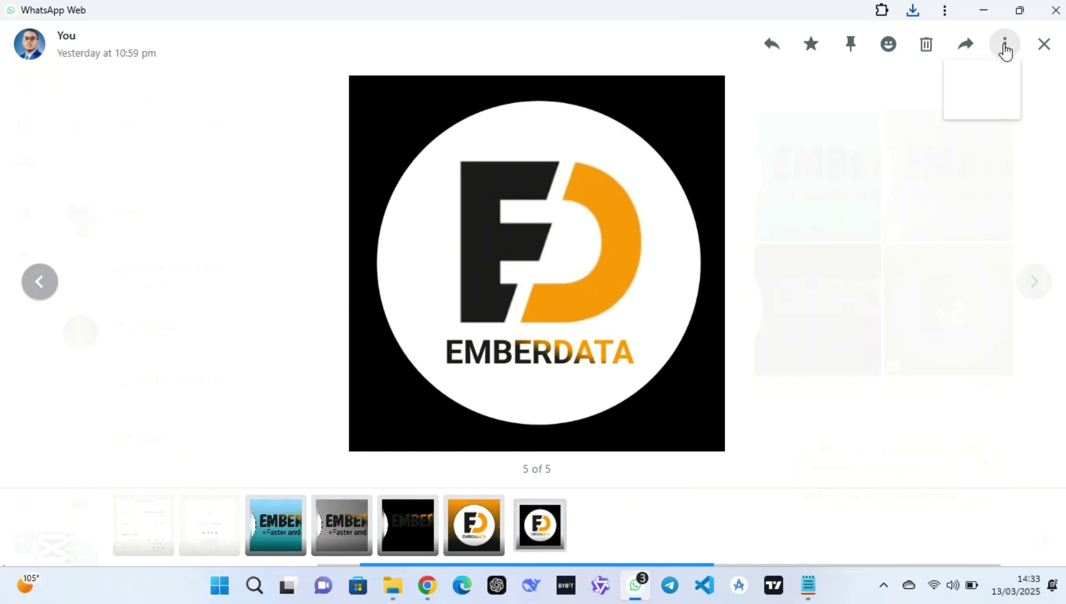
click(955, 143)
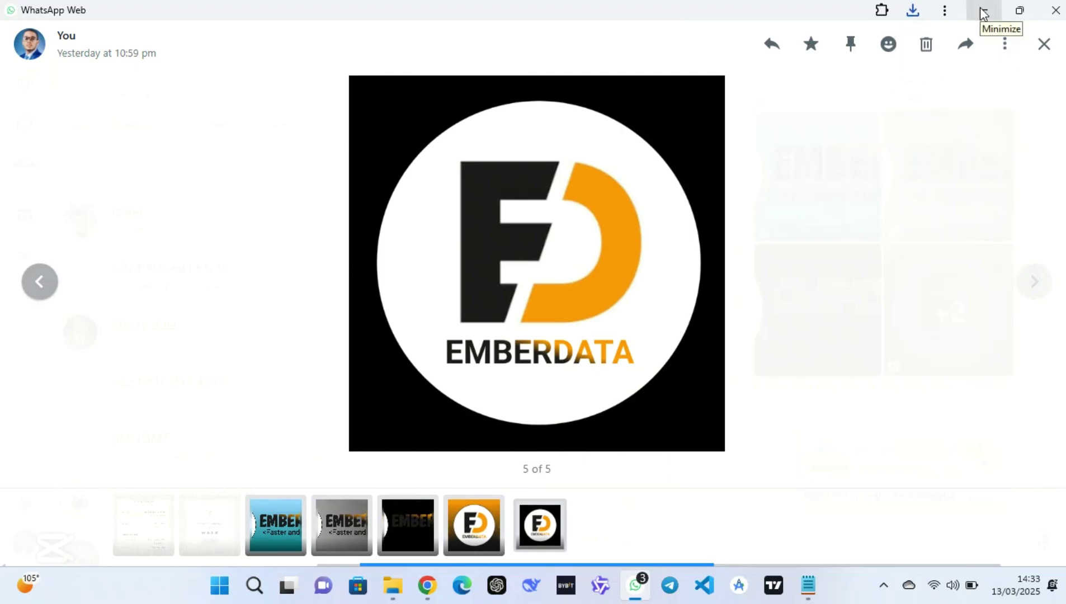
click(983, 12)
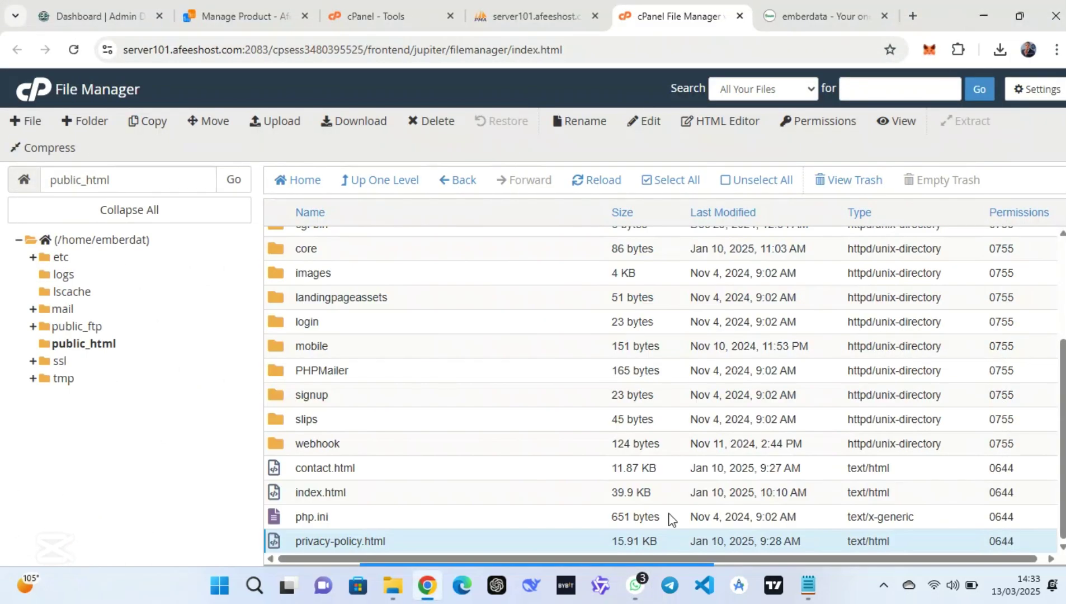
Compress the desktop img folder (logodark, favicon, logodark3860) into a ZIP named img
mouse_move(589, 548)
click(480, 538)
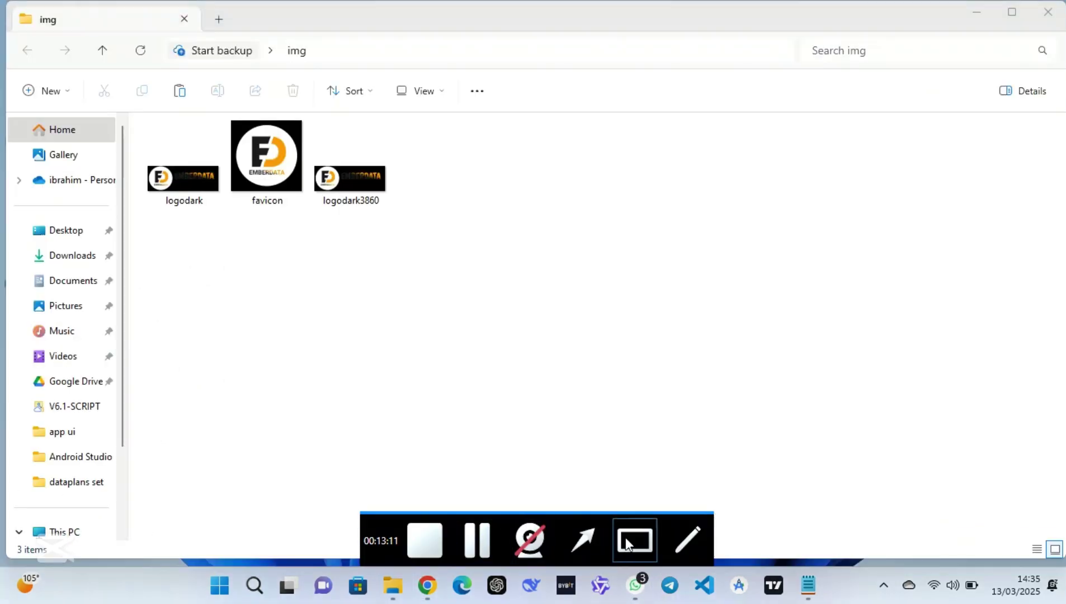
drag(468, 306, 136, 106)
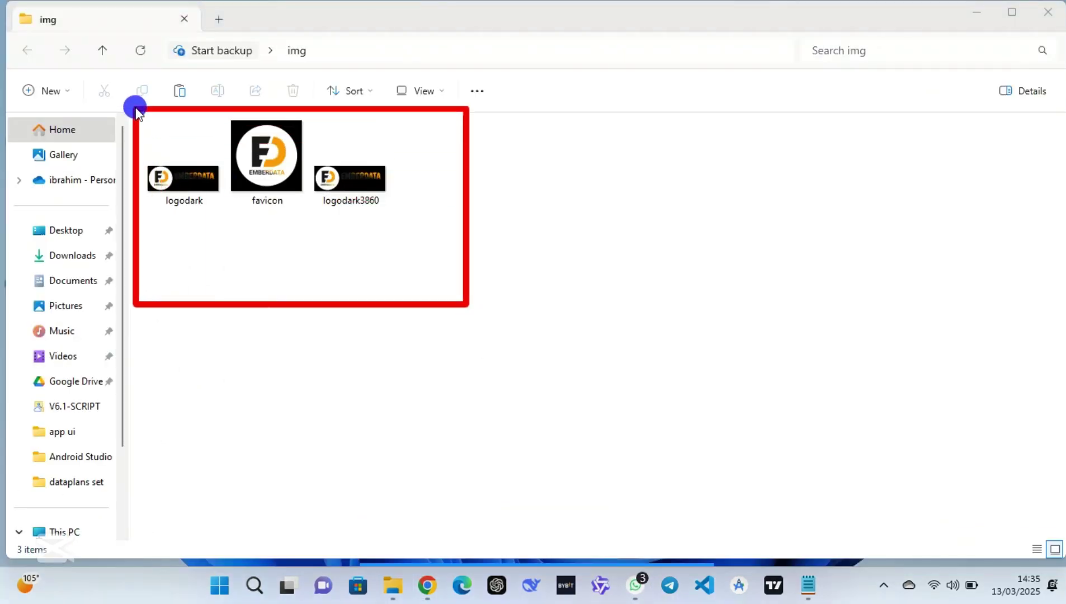
click(977, 11)
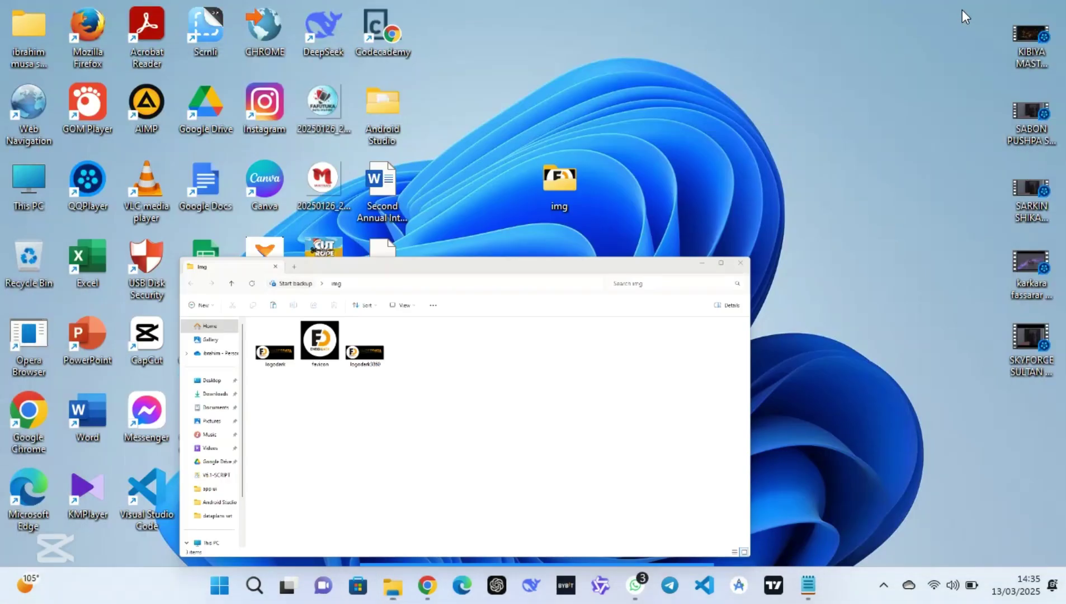
right_click(542, 196)
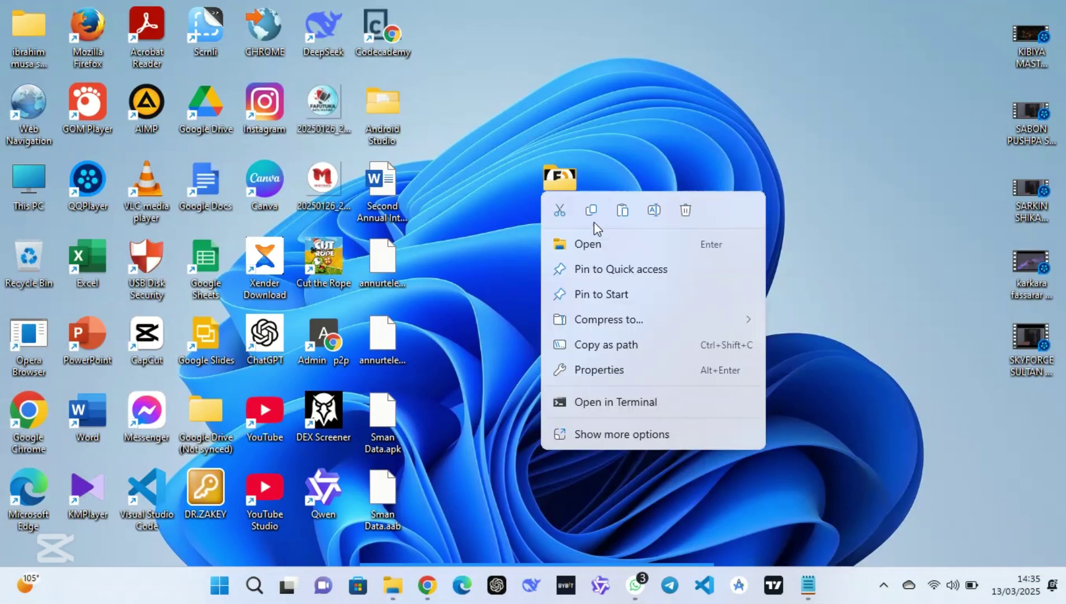
mouse_move(710, 325)
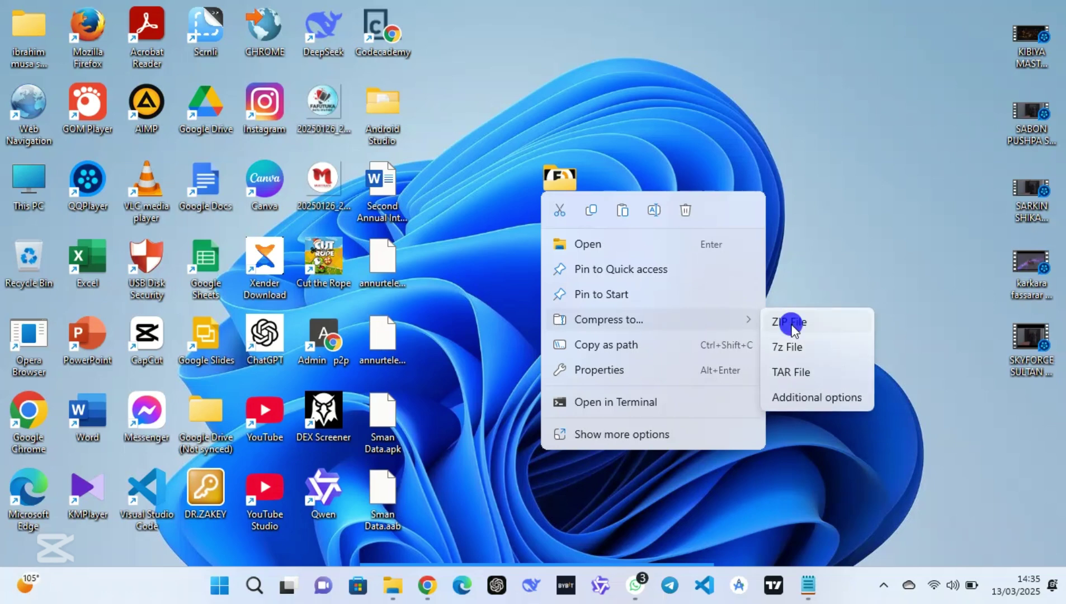
click(791, 325)
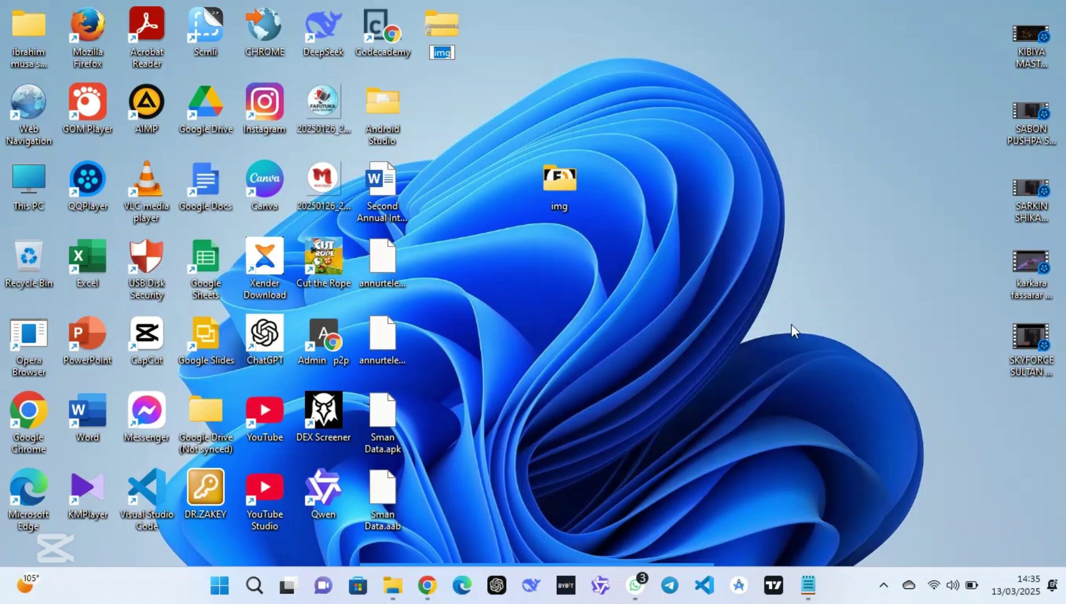
key(Return)
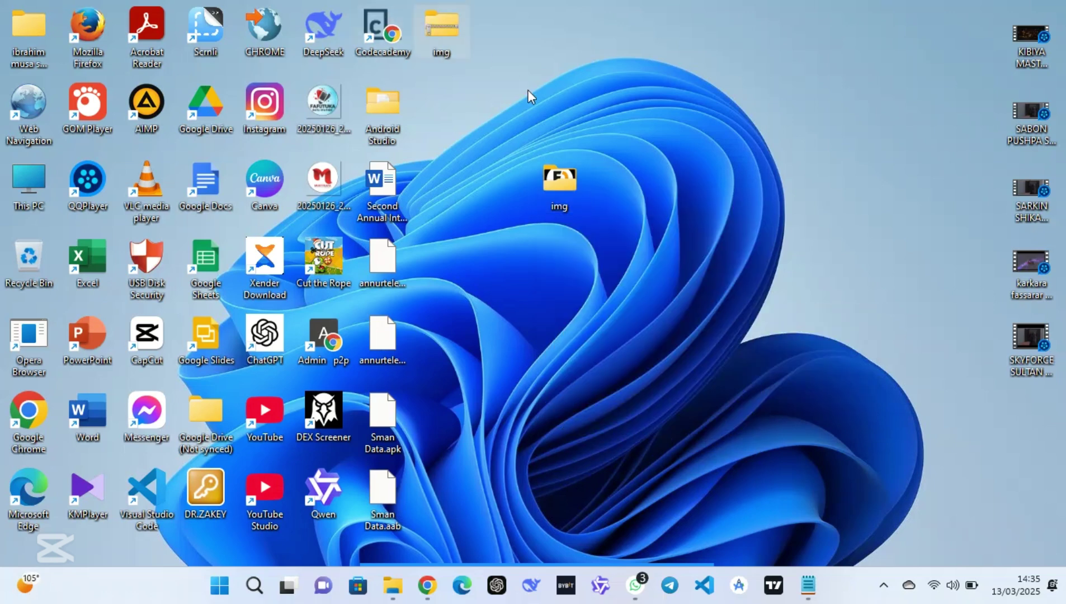
Open the public_html/assets/img folder in the browser's File Manager
click(435, 592)
scroll(434, 314, up, 3)
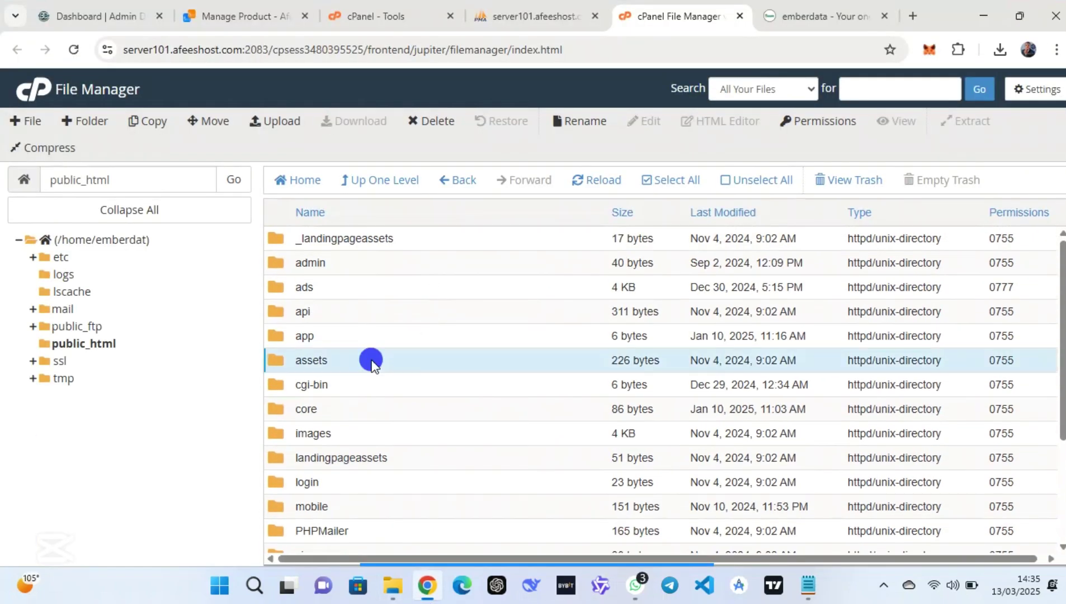
double_click(372, 362)
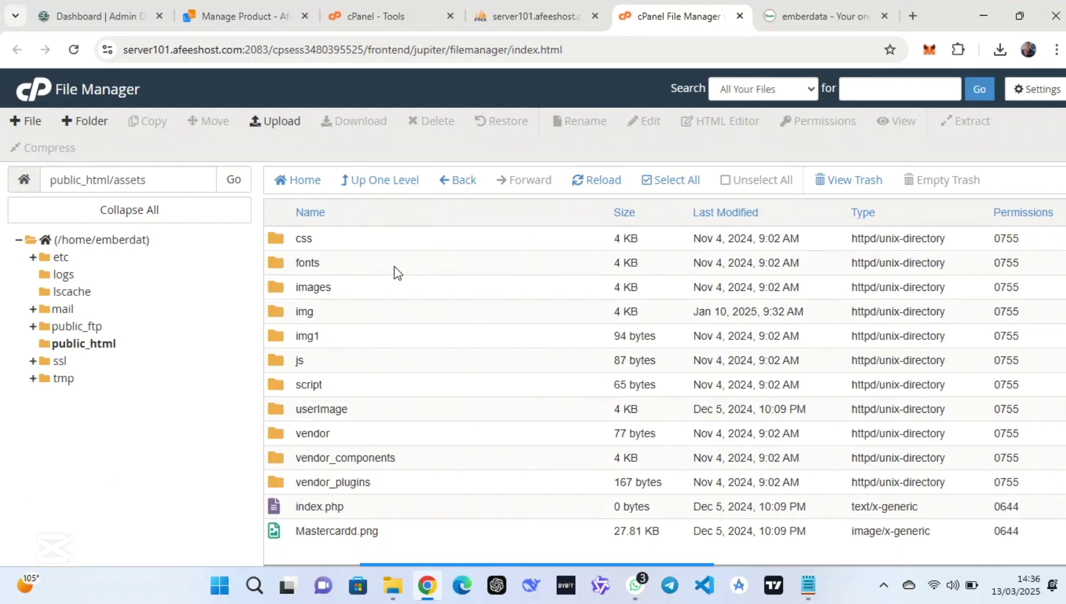
click(330, 313)
double_click(329, 313)
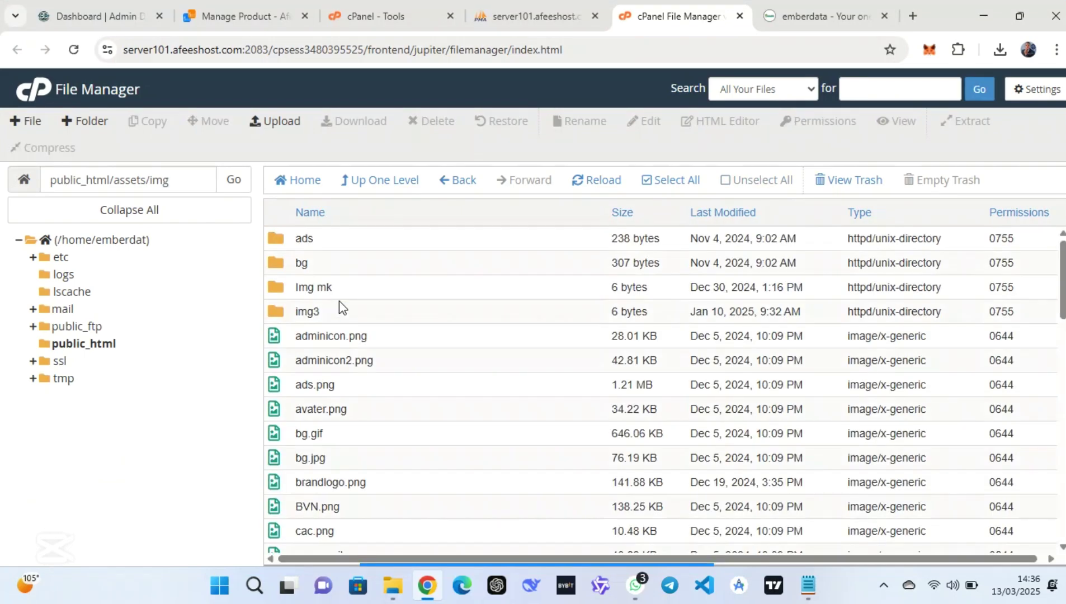
scroll(470, 273, down, 1)
scroll(470, 273, down, 5)
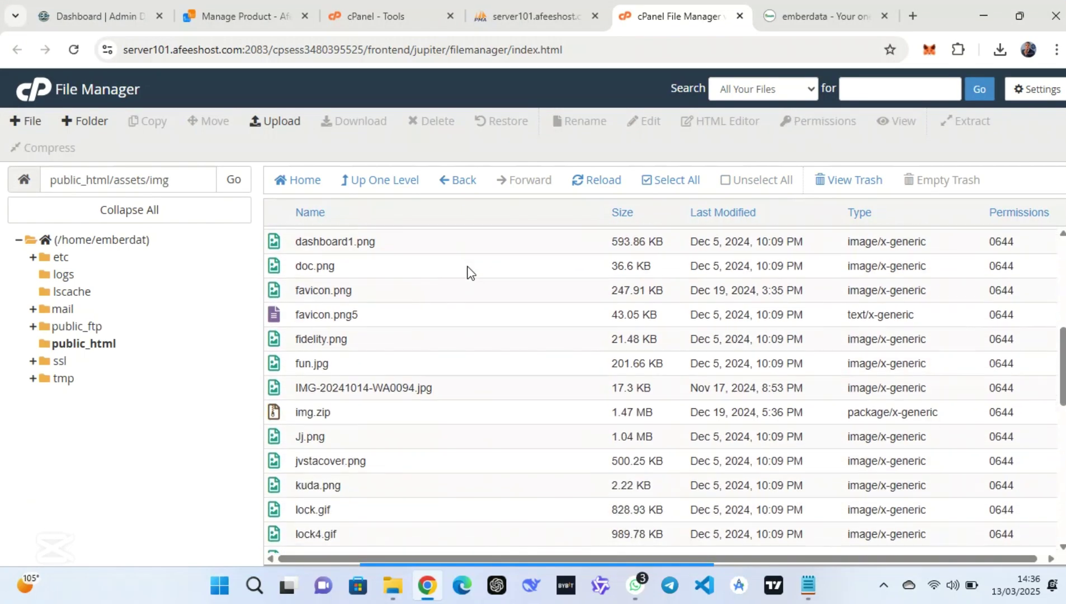
Delete the old img.zip and confirm moving it to the trash
click(412, 410)
right_click(411, 414)
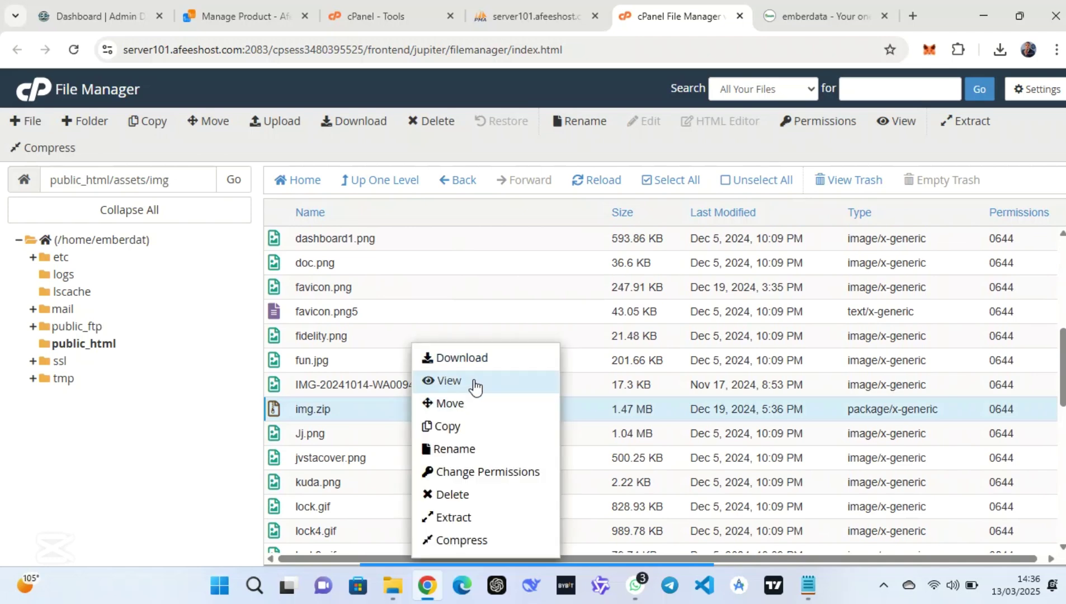
click(462, 495)
click(667, 367)
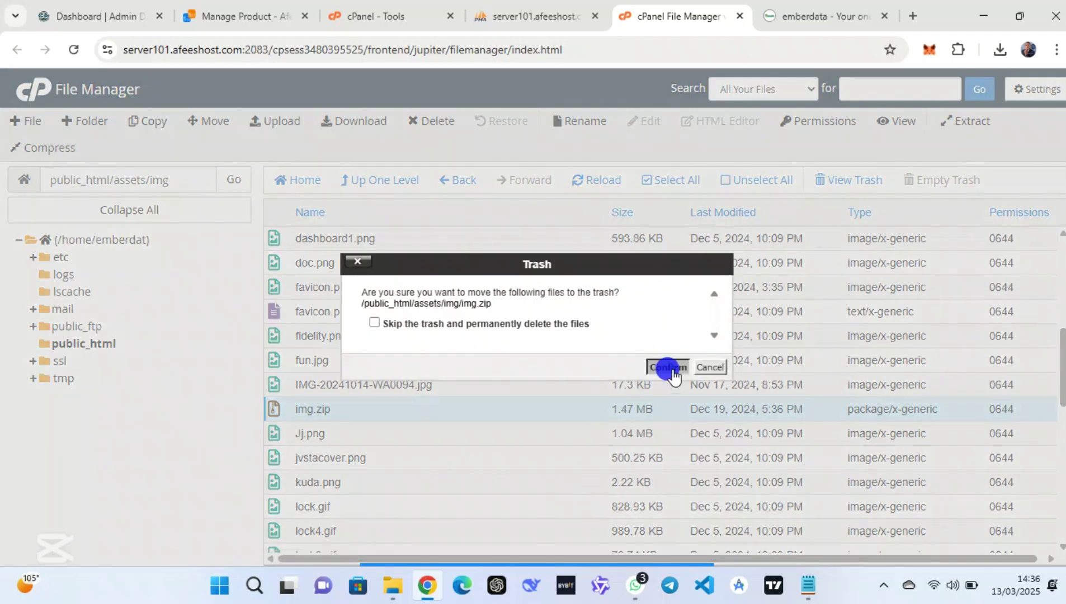
click(283, 122)
Pick the img archive from the Desktop and upload it to assets/img until 100% complete
click(536, 350)
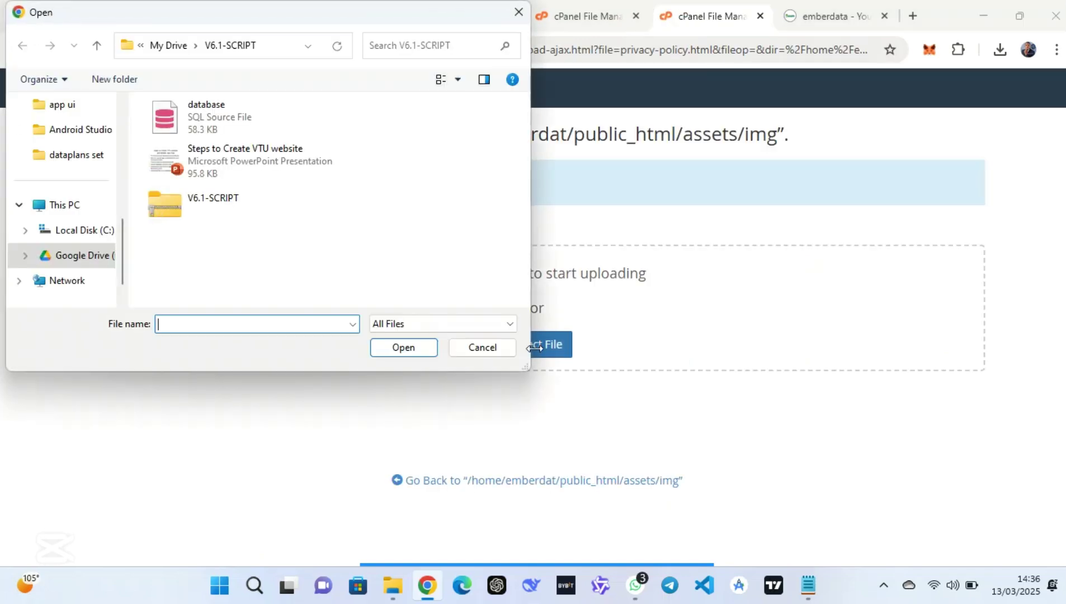
scroll(72, 219, up, 4)
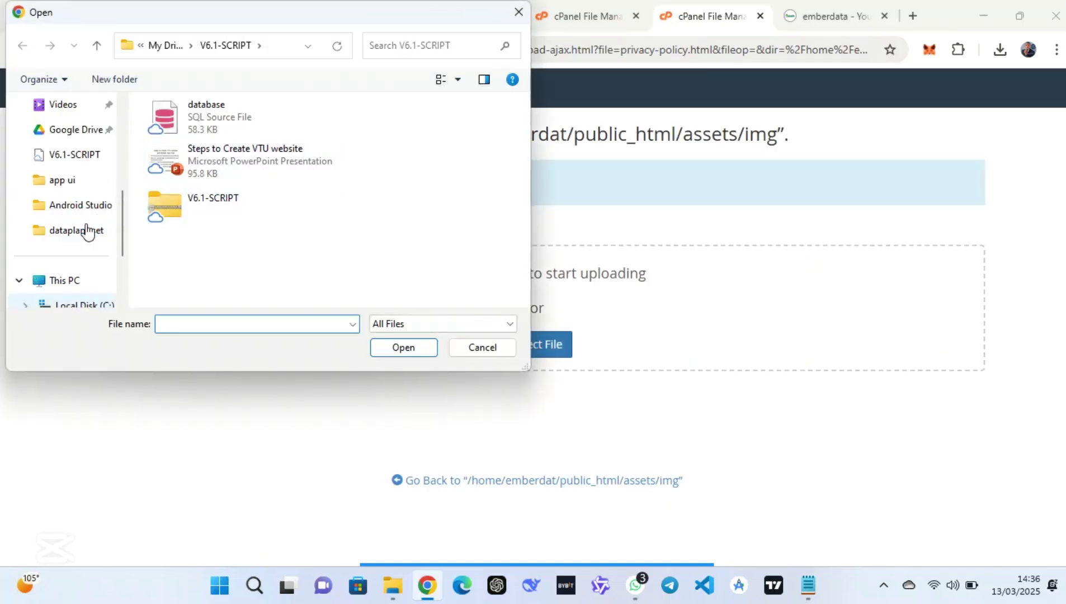
click(66, 210)
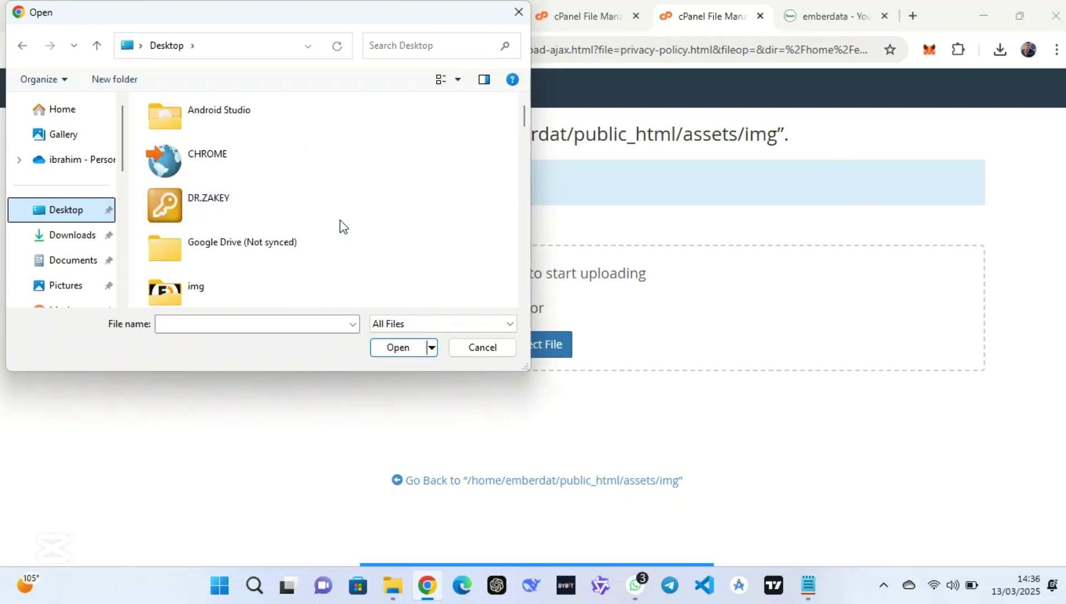
scroll(341, 226, down, 10)
scroll(341, 226, down, 6)
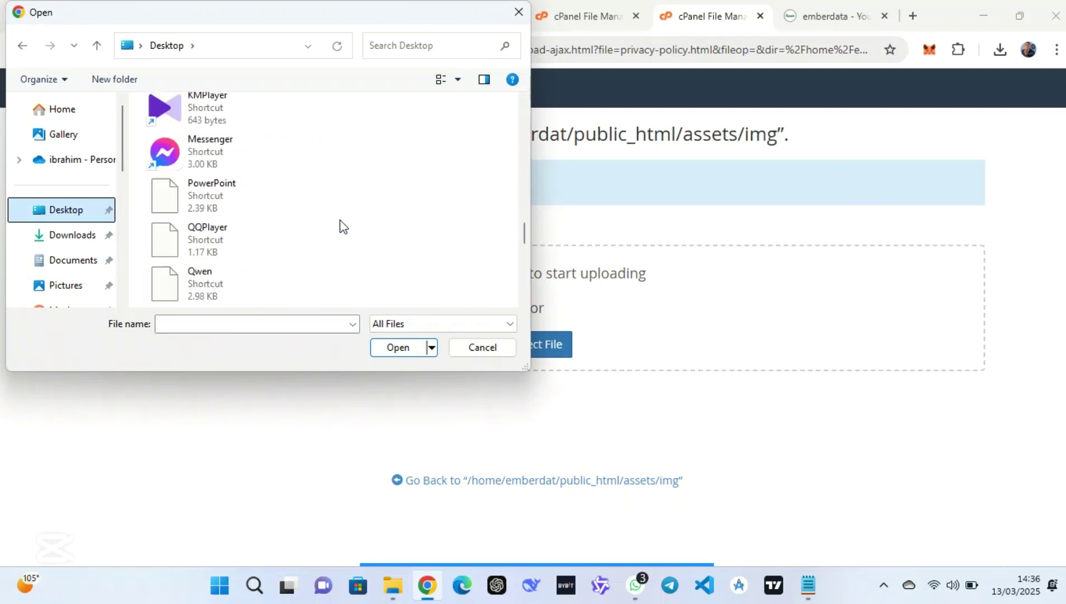
scroll(341, 226, down, 4)
scroll(341, 226, up, 12)
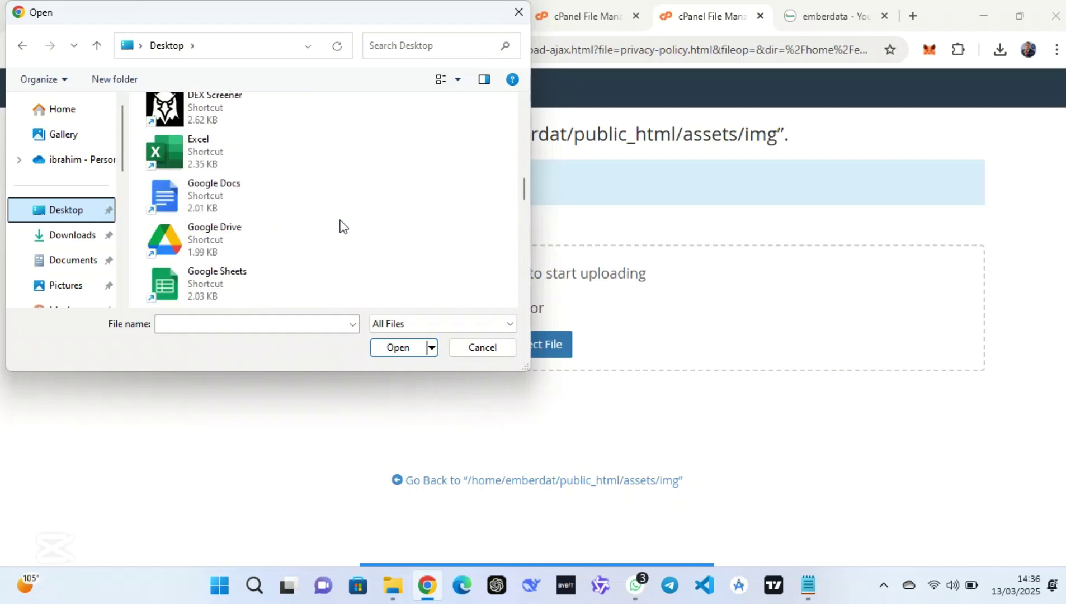
scroll(342, 227, down, 2)
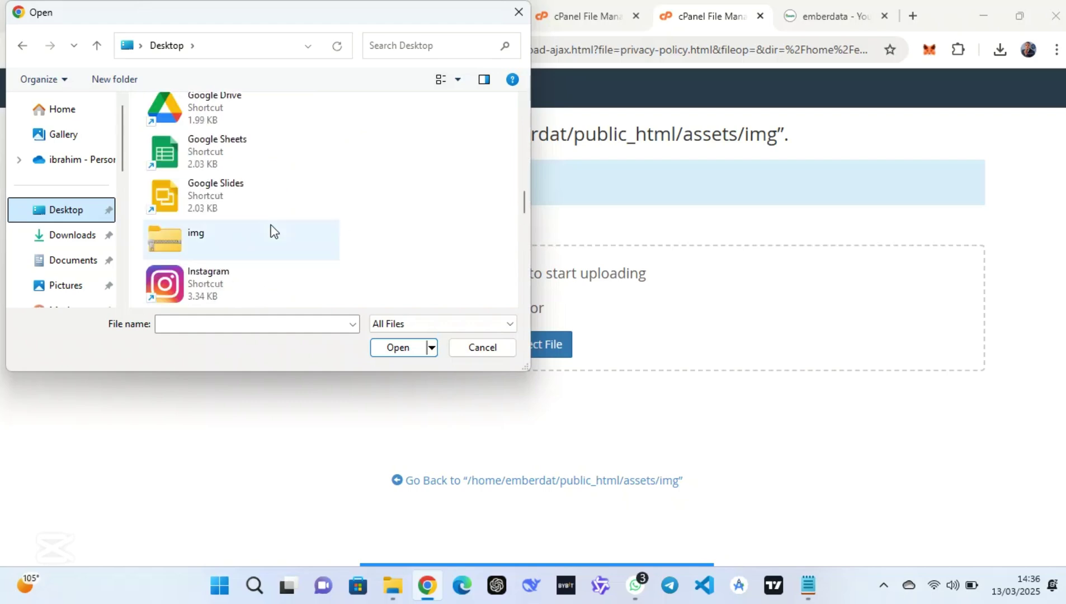
click(241, 230)
click(413, 347)
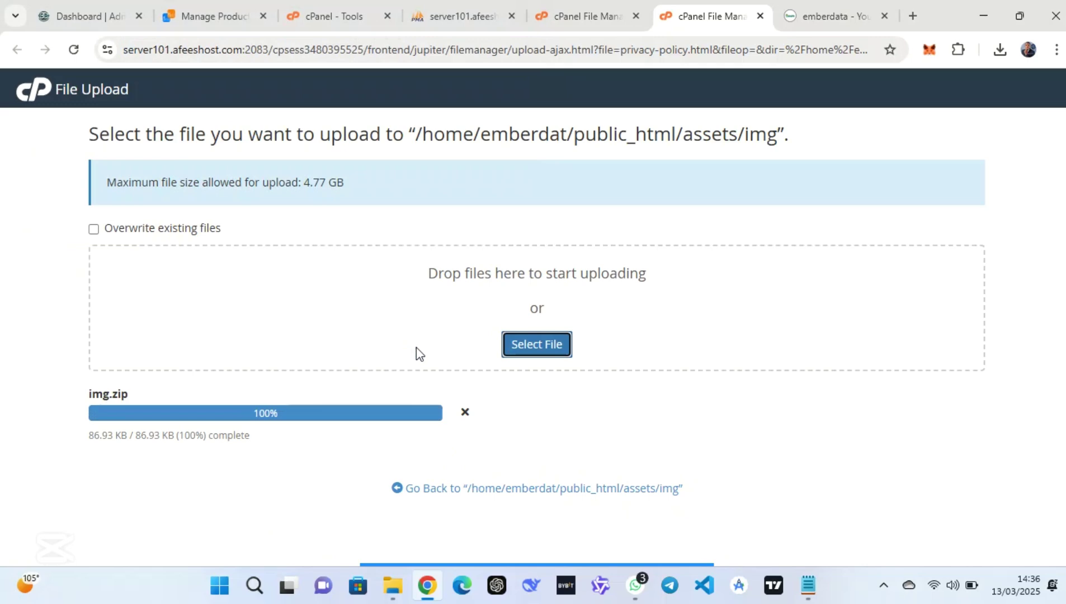
Back in the img folder, extract the uploaded img.zip into public_html/assets/img
click(540, 495)
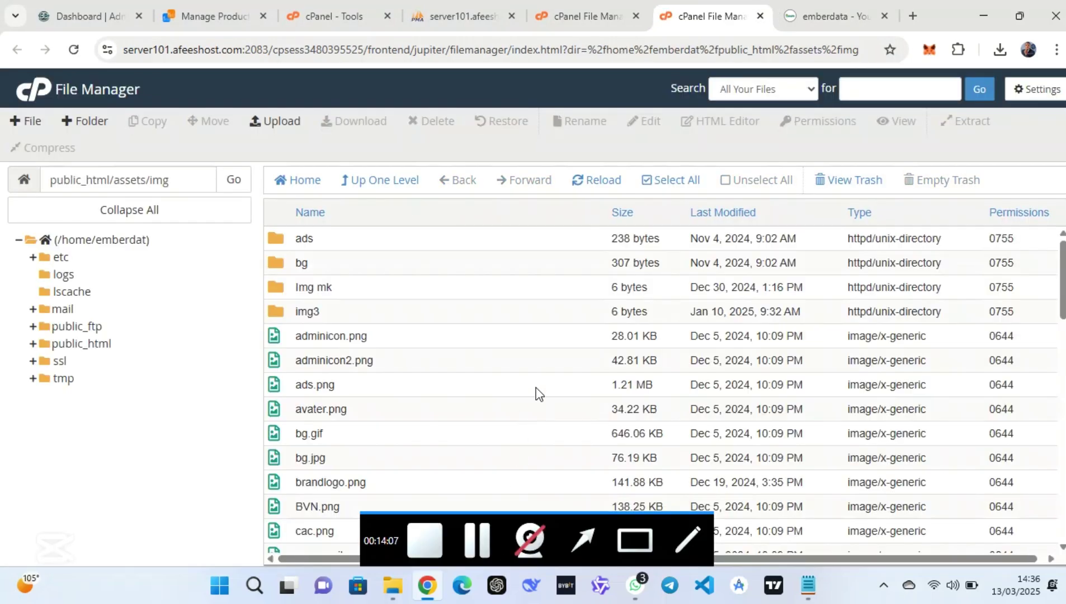
scroll(535, 392, down, 5)
click(495, 384)
right_click(496, 384)
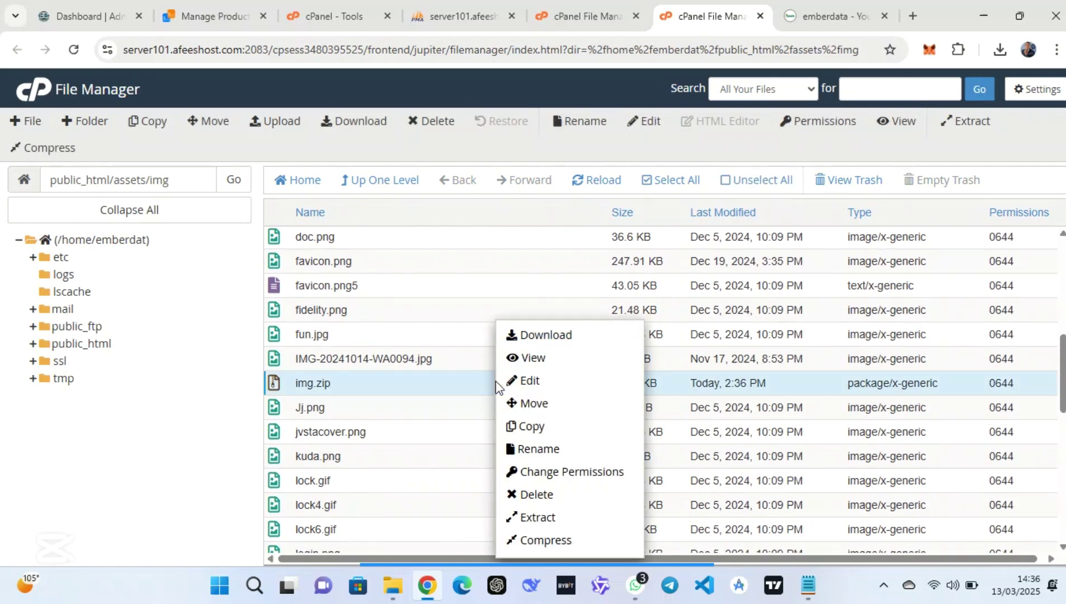
click(546, 517)
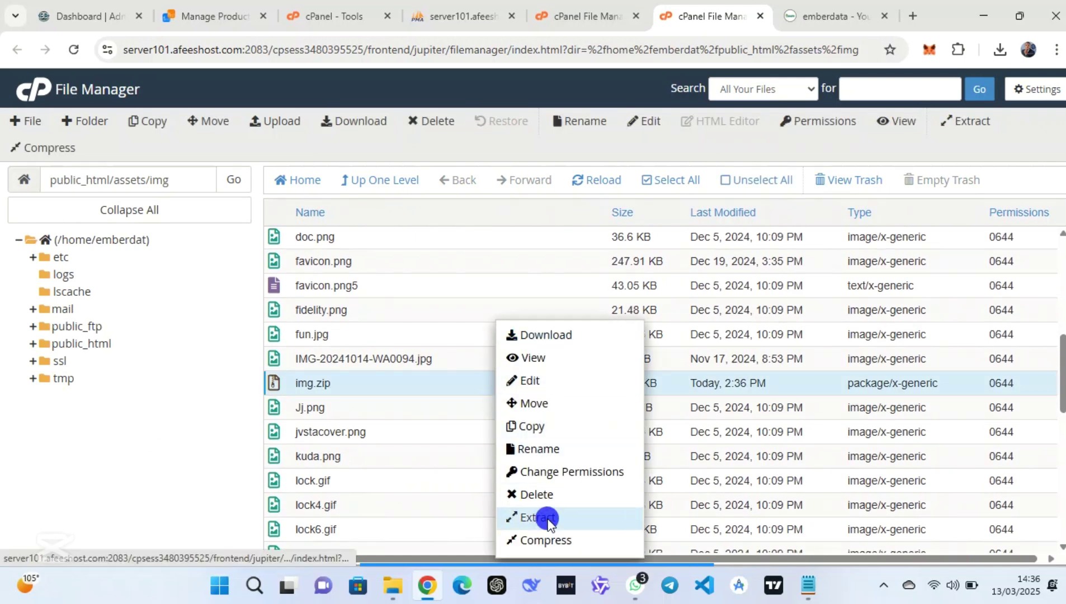
click(655, 397)
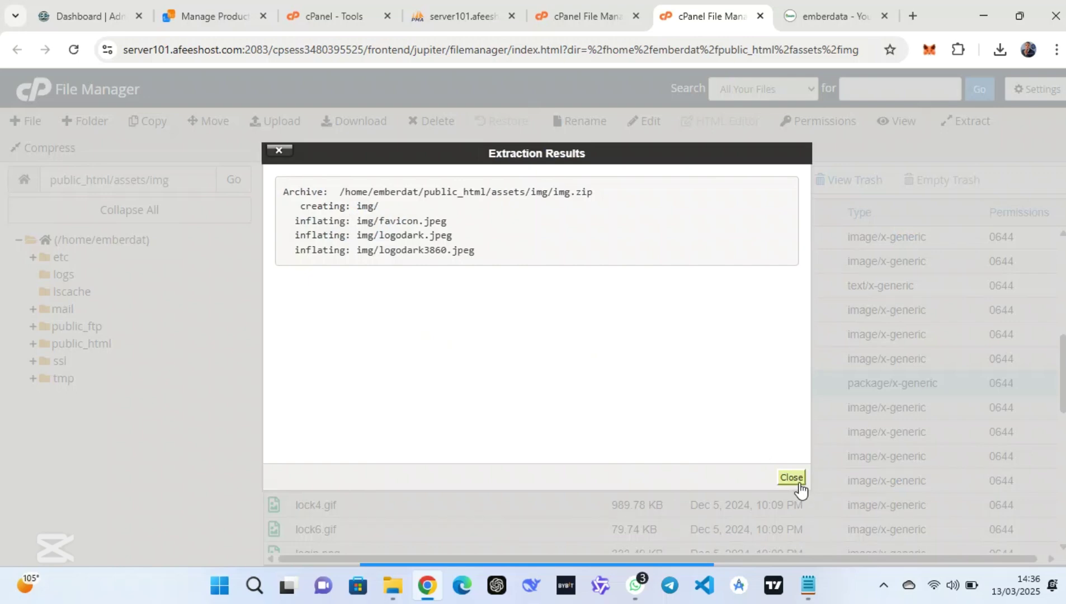
click(799, 484)
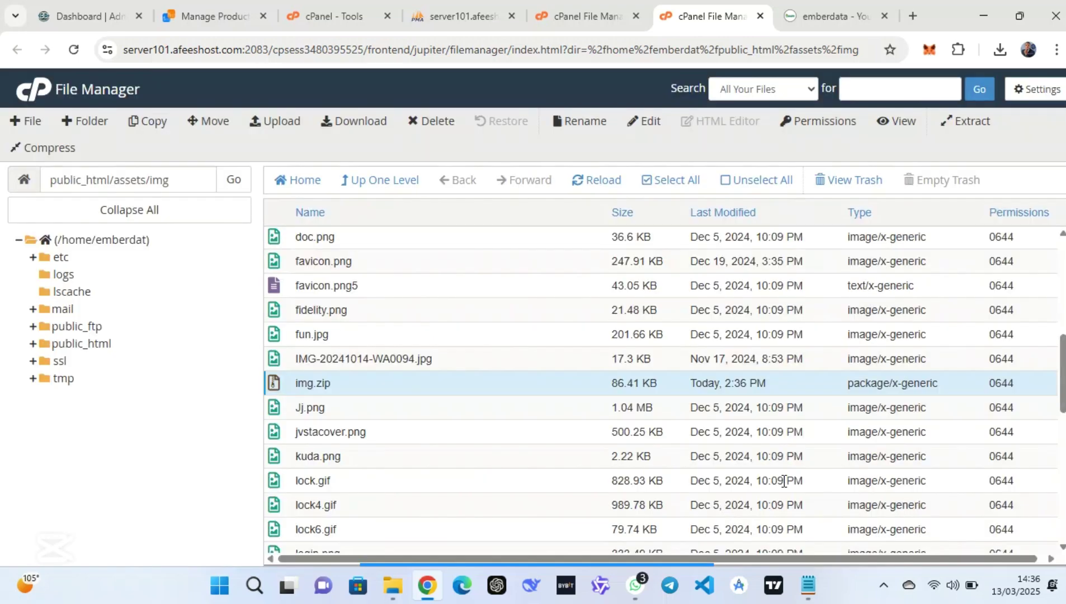
scroll(551, 411, up, 8)
scroll(551, 407, up, 1)
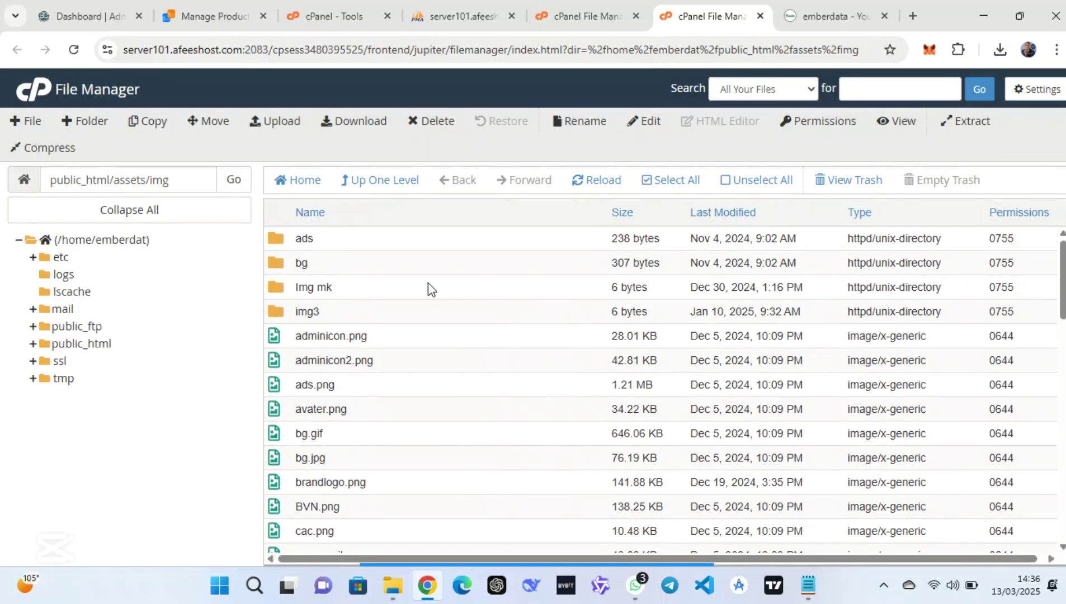
Open the extracted nested img folder and select all three image files
click(593, 181)
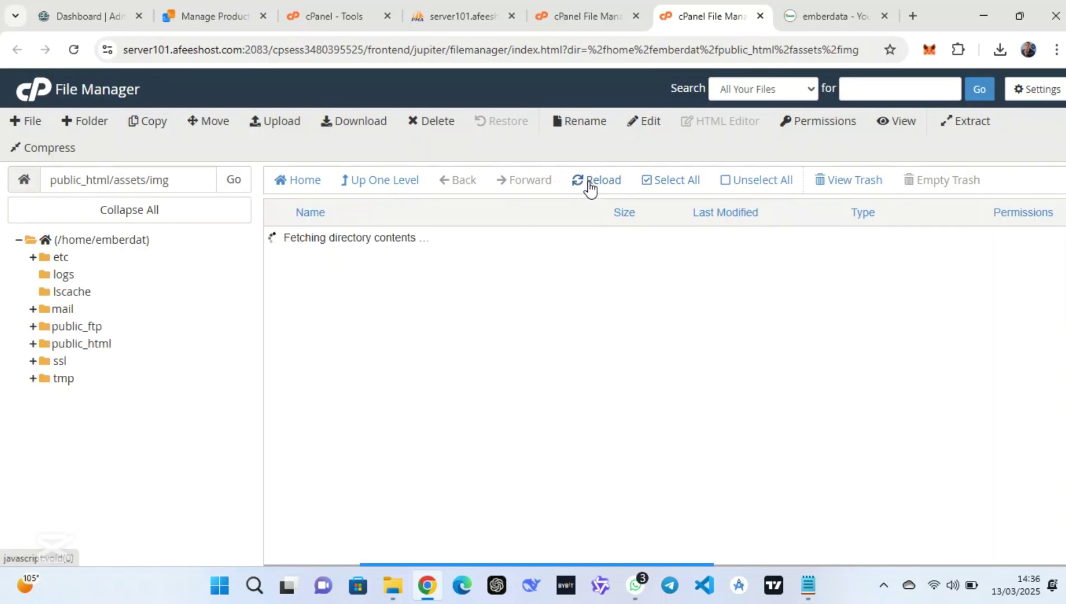
double_click(332, 288)
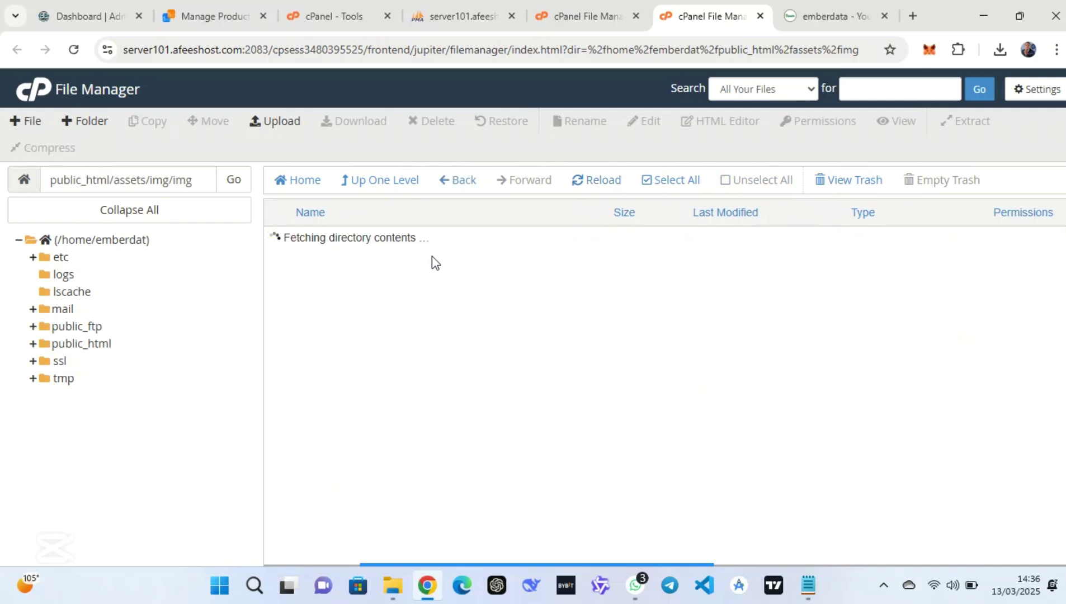
click(397, 244)
right_click(395, 244)
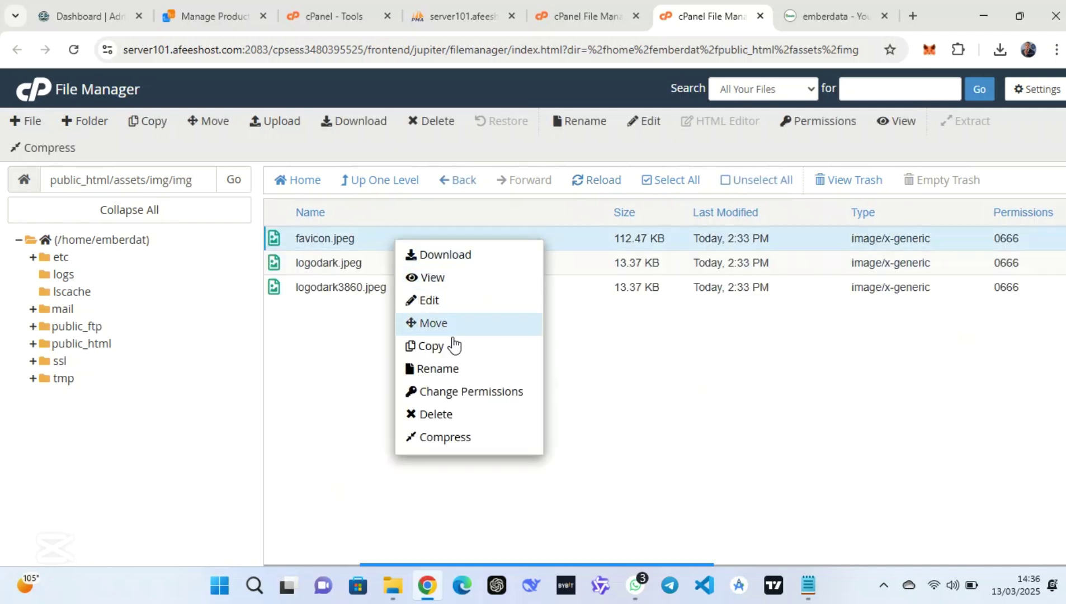
click(487, 549)
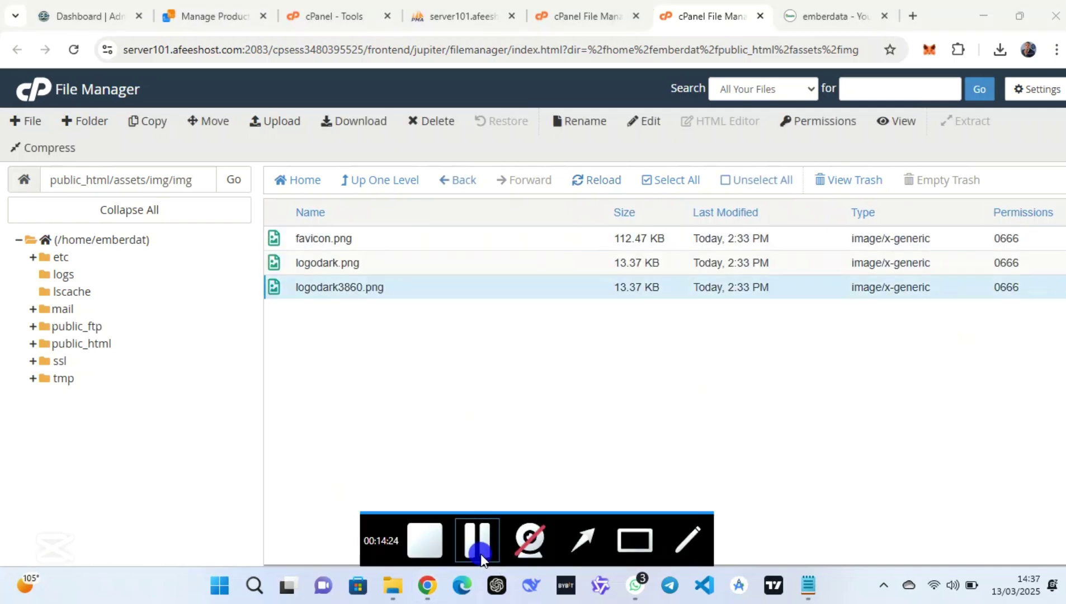
click(648, 181)
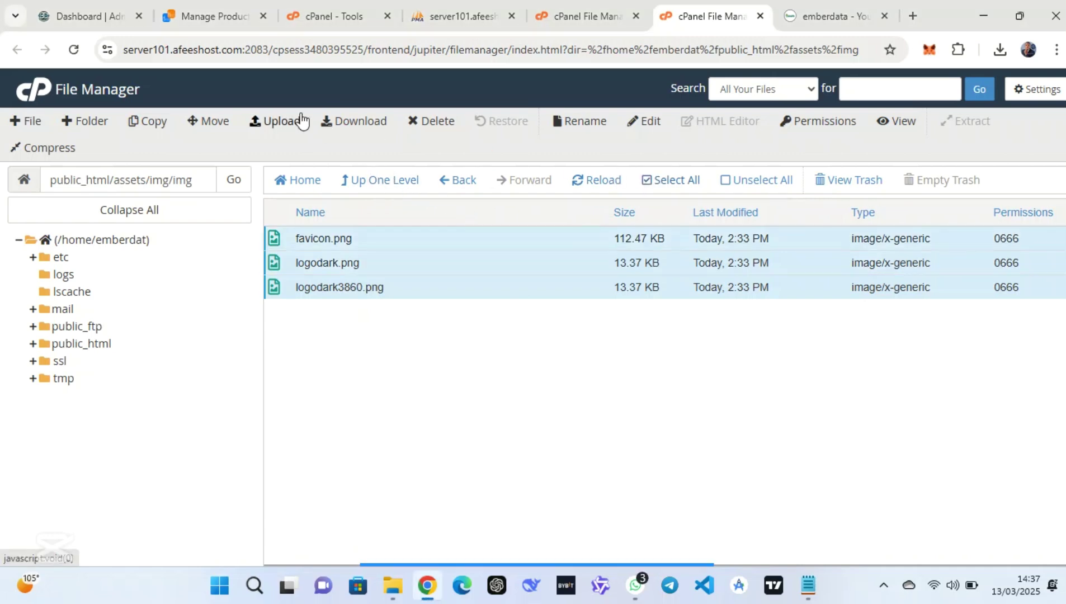
Move the files to /public_html/assets/img, then go up a level and refresh
click(214, 125)
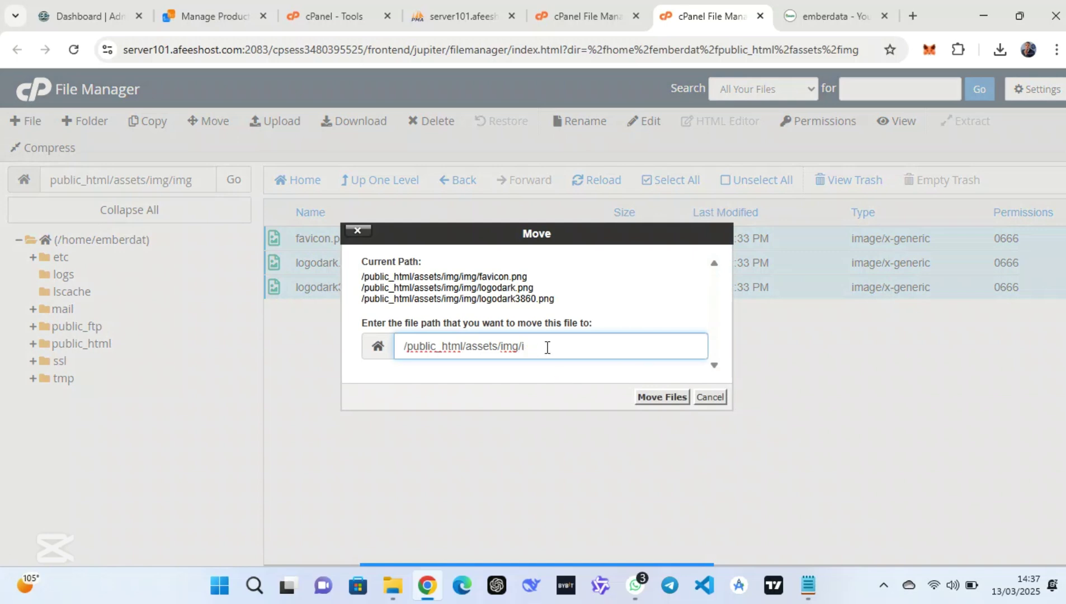
click(665, 399)
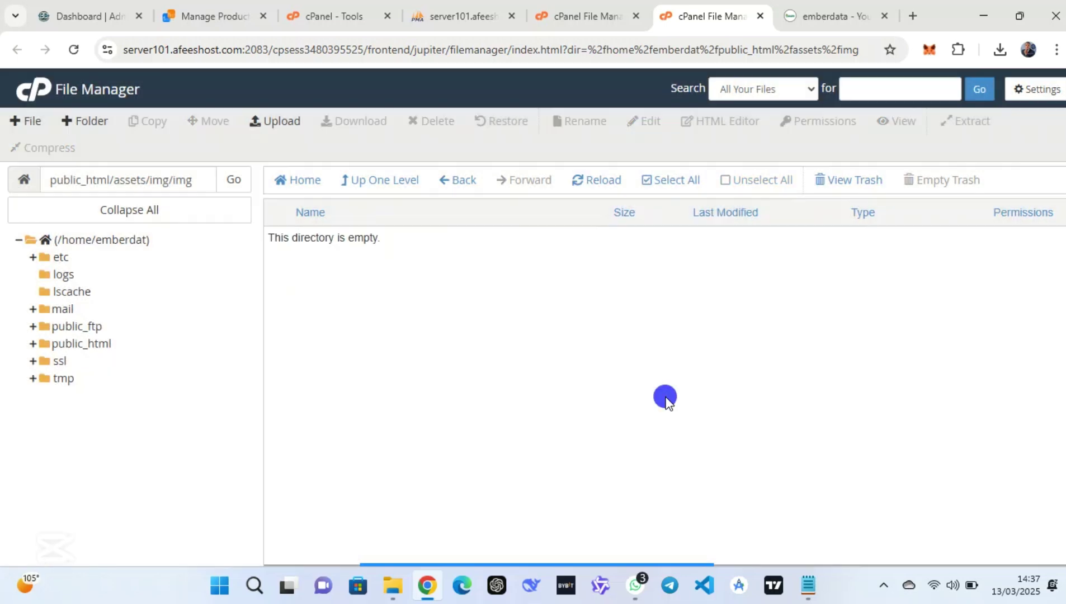
click(373, 187)
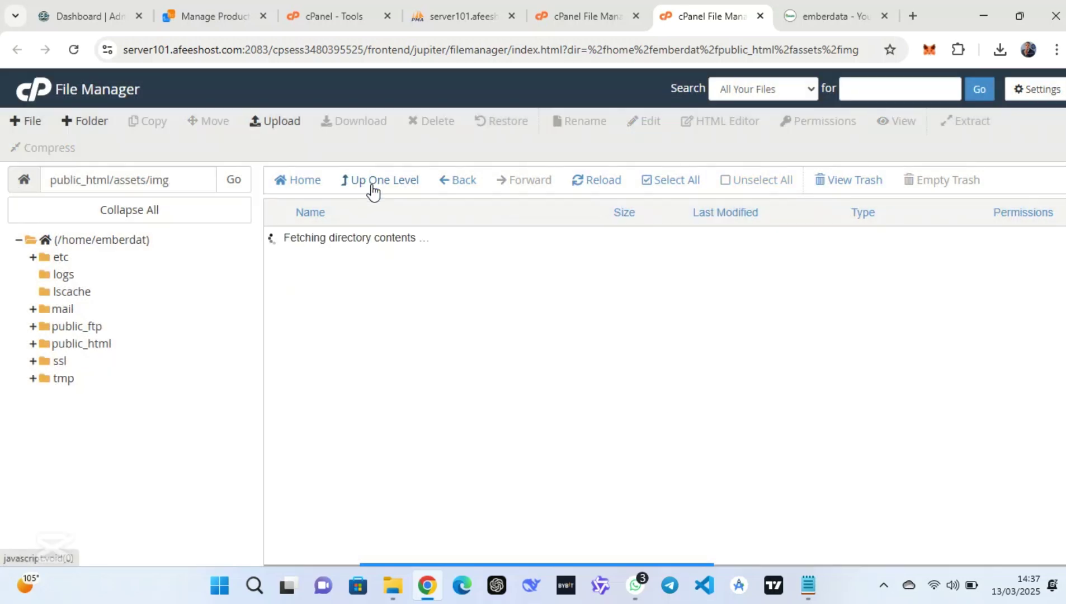
click(600, 186)
Reload the emberdata.com.ng tab in Chrome, then launch Microsoft Edge
click(847, 8)
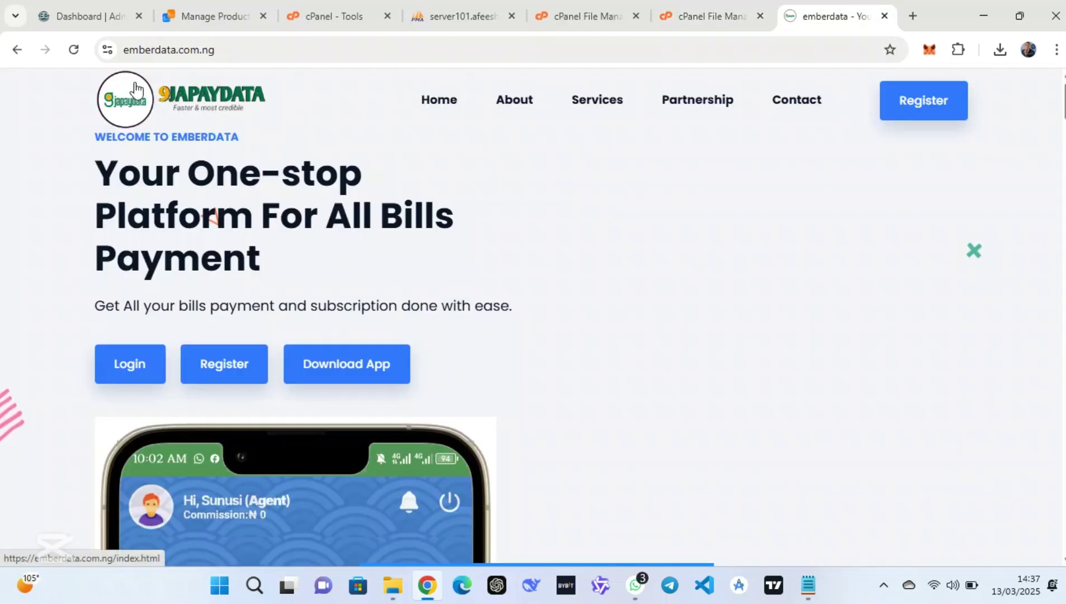
click(71, 51)
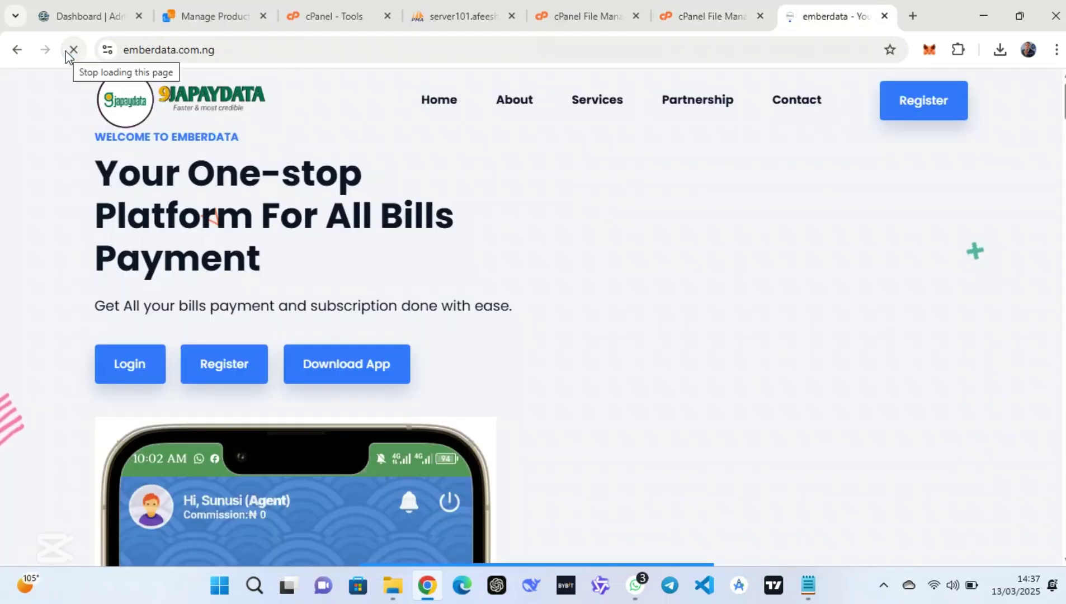
click(239, 51)
key(ctrl+c)
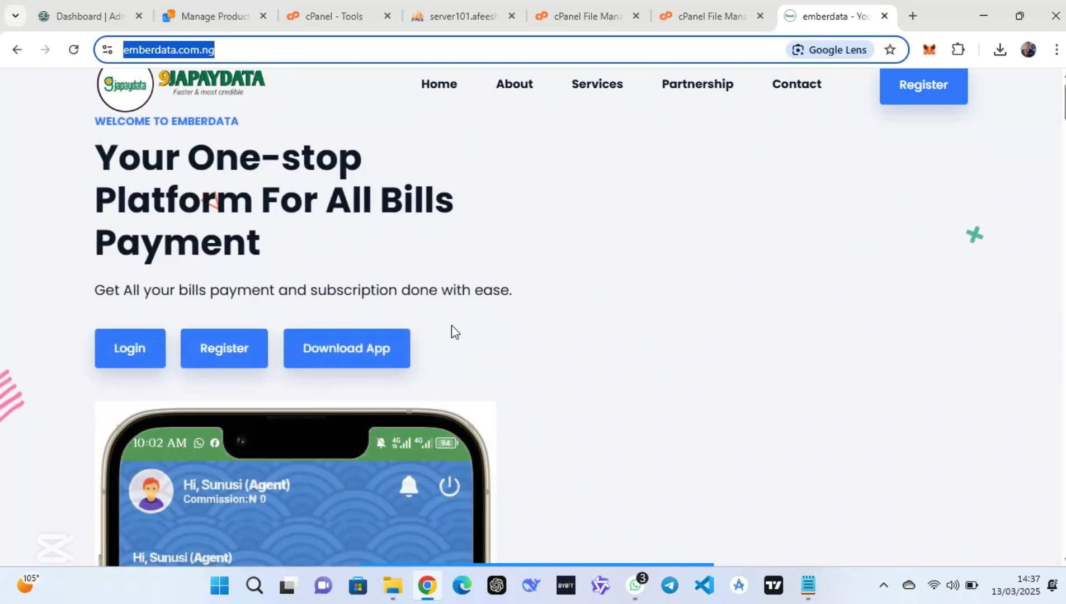
click(1056, 50)
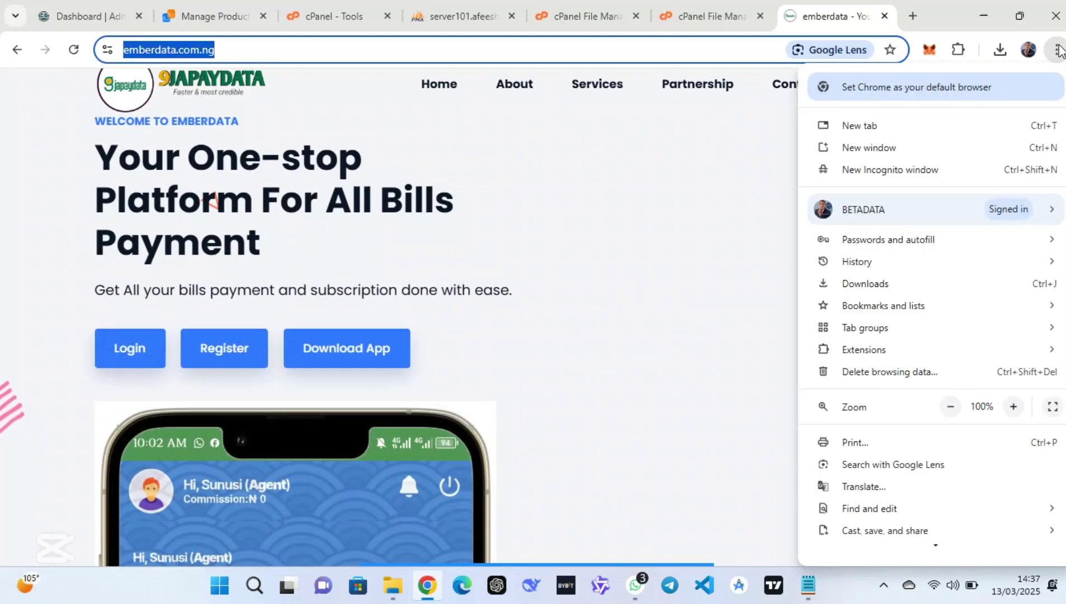
click(461, 588)
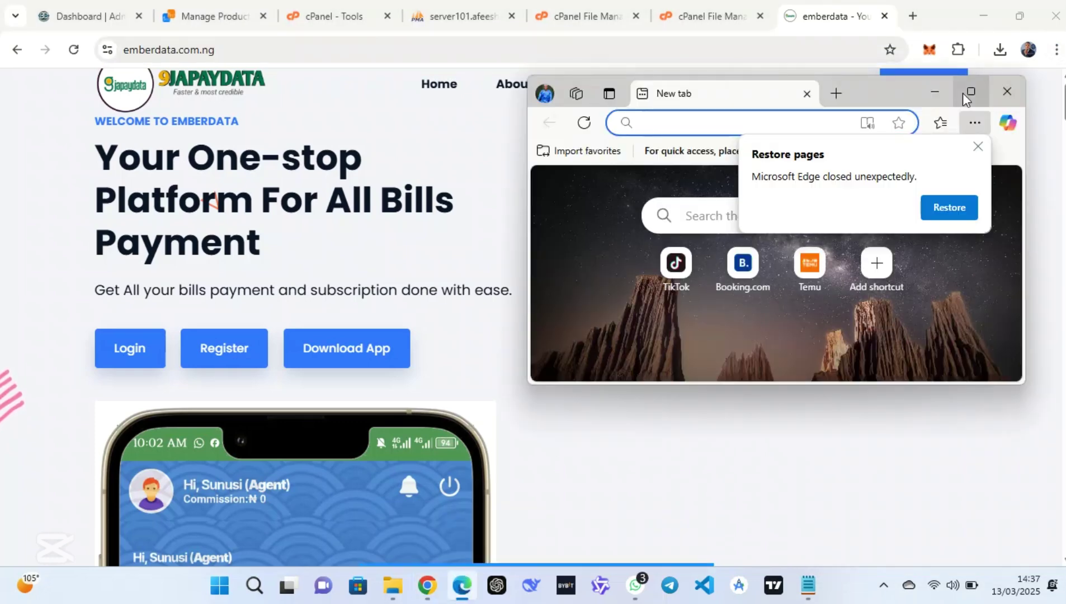
Maximize Edge, load emberdata.com.ng and dismiss the restore-pages notice
click(963, 91)
key(ctrl+v)
key(Return)
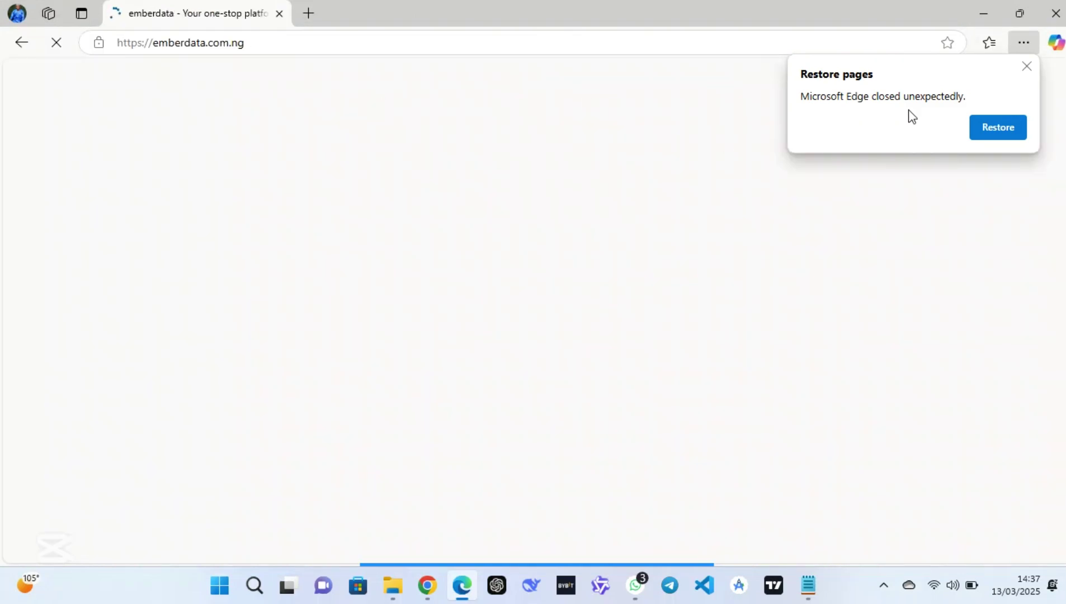
click(1026, 66)
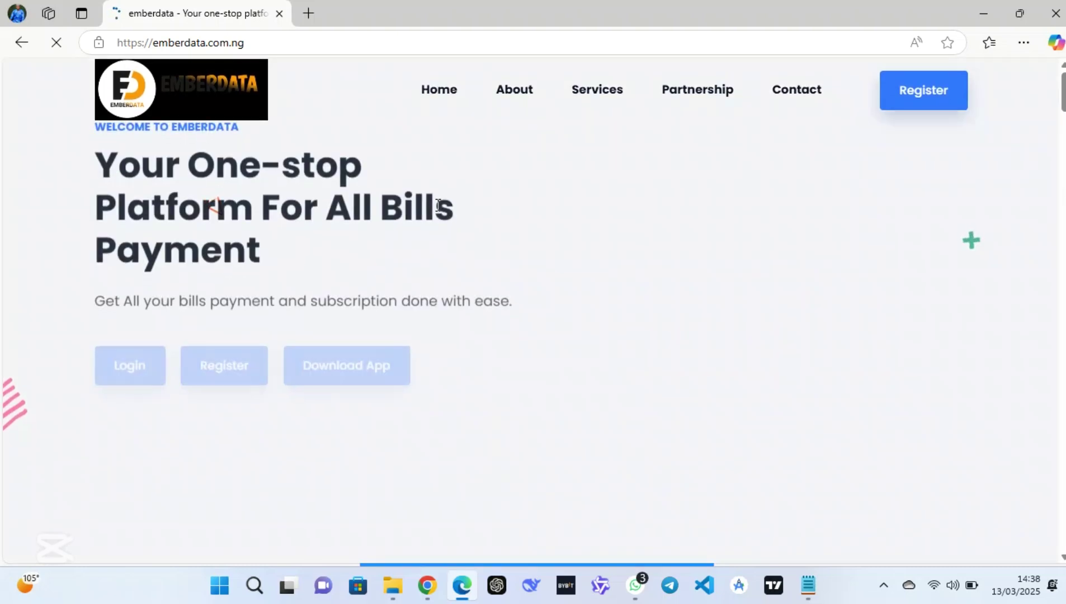
Reload index.html via the logo and scroll through the site to confirm the EMBERDATA logo
scroll(436, 204, down, 3)
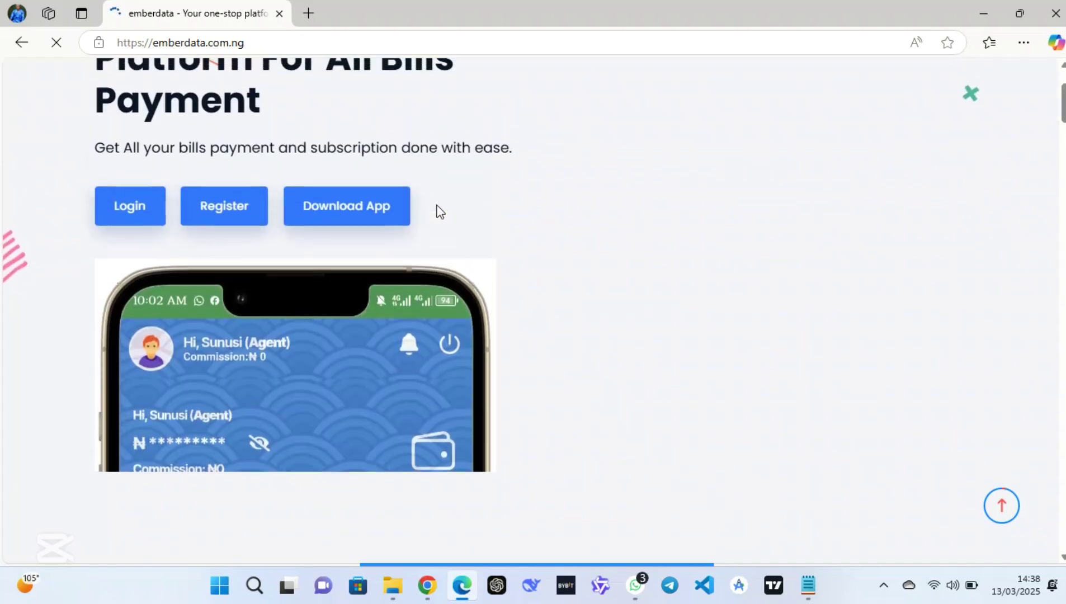
click(257, 112)
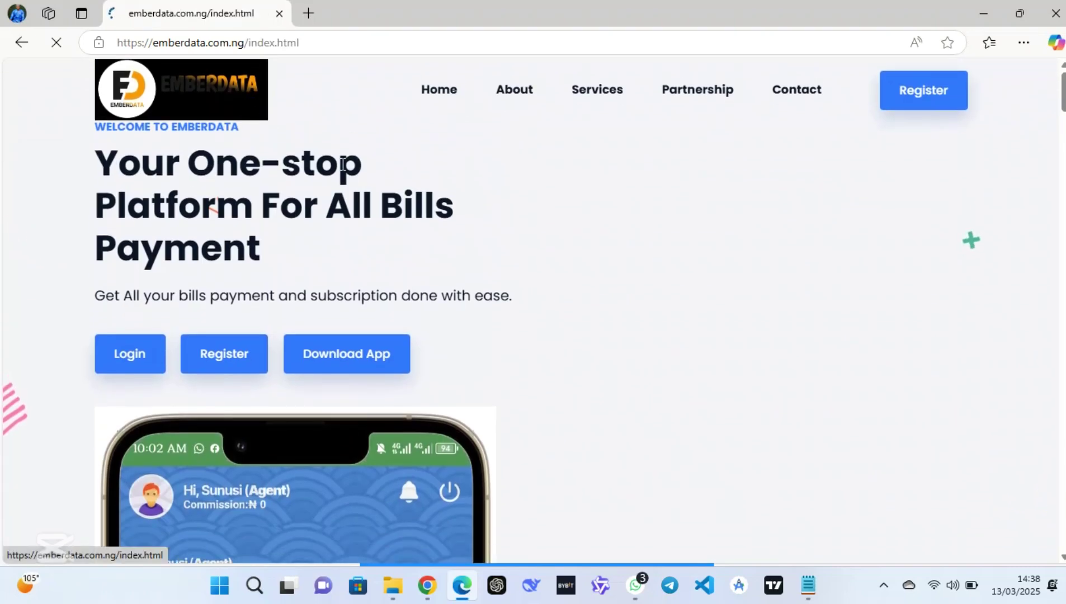
scroll(374, 211, down, 10)
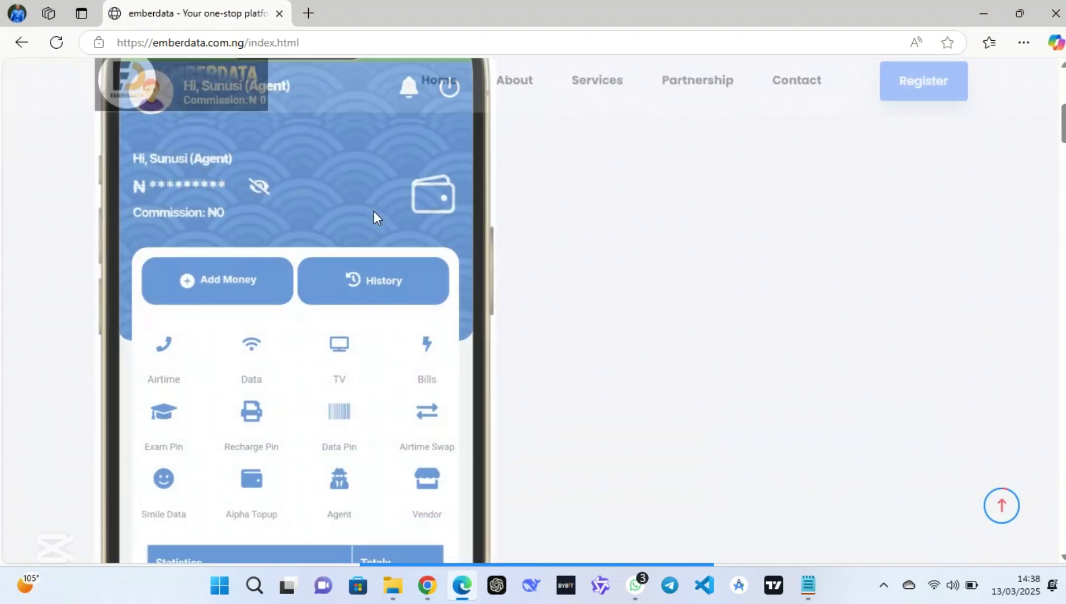
scroll(374, 215, down, 5)
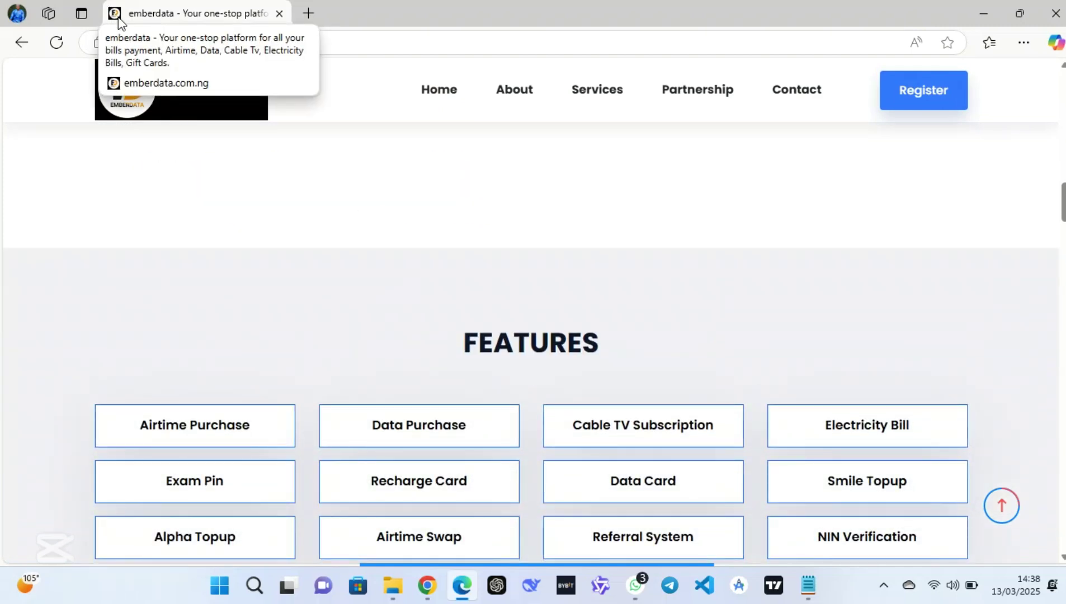
scroll(379, 295, down, 1)
scroll(379, 291, down, 3)
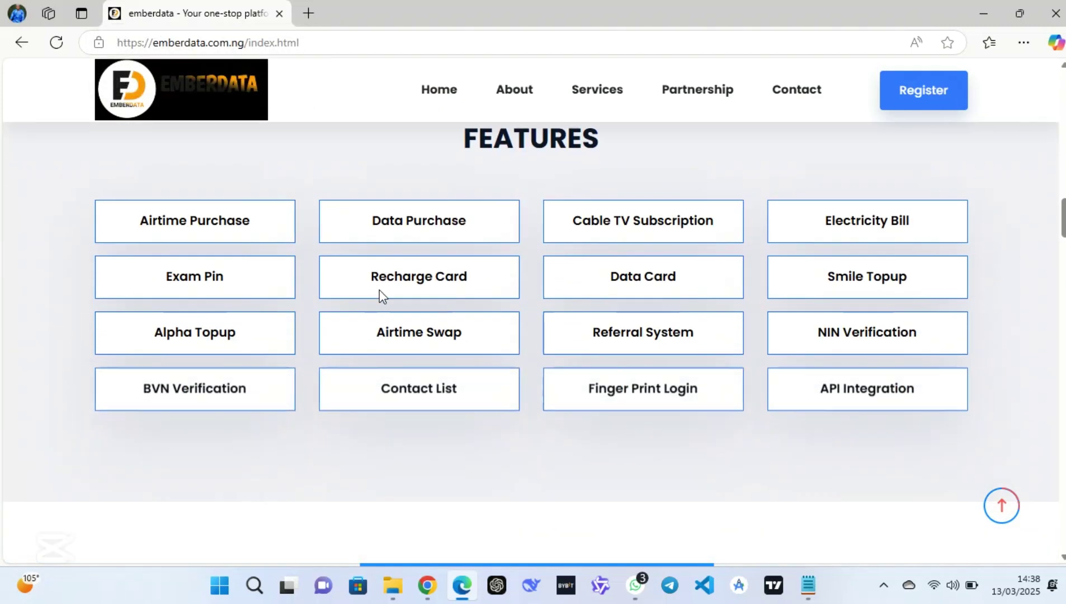
scroll(379, 289, down, 1)
scroll(380, 290, up, 2)
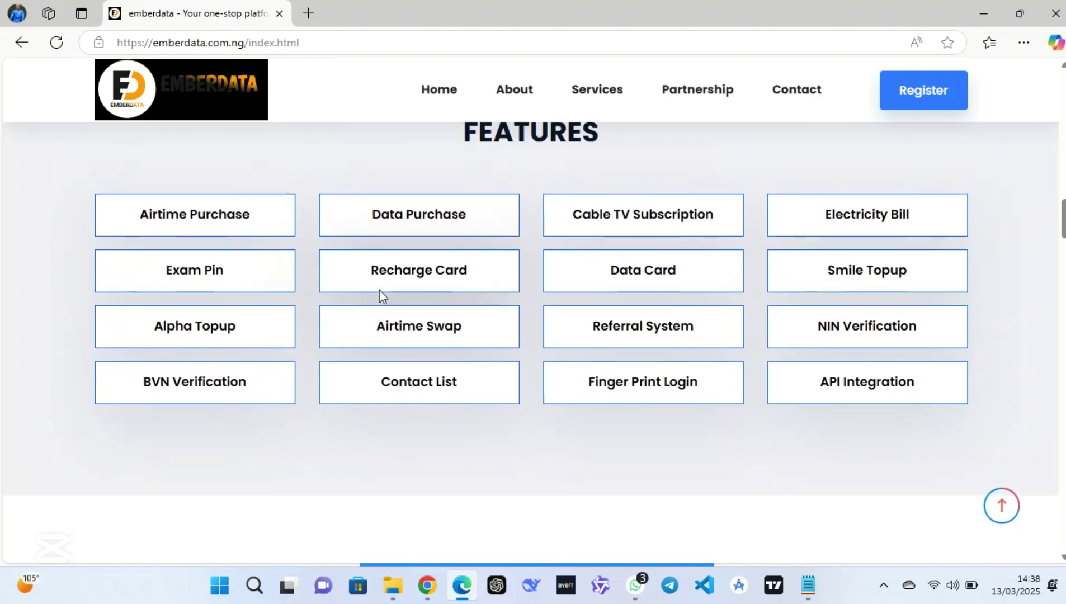
mouse_move(544, 560)
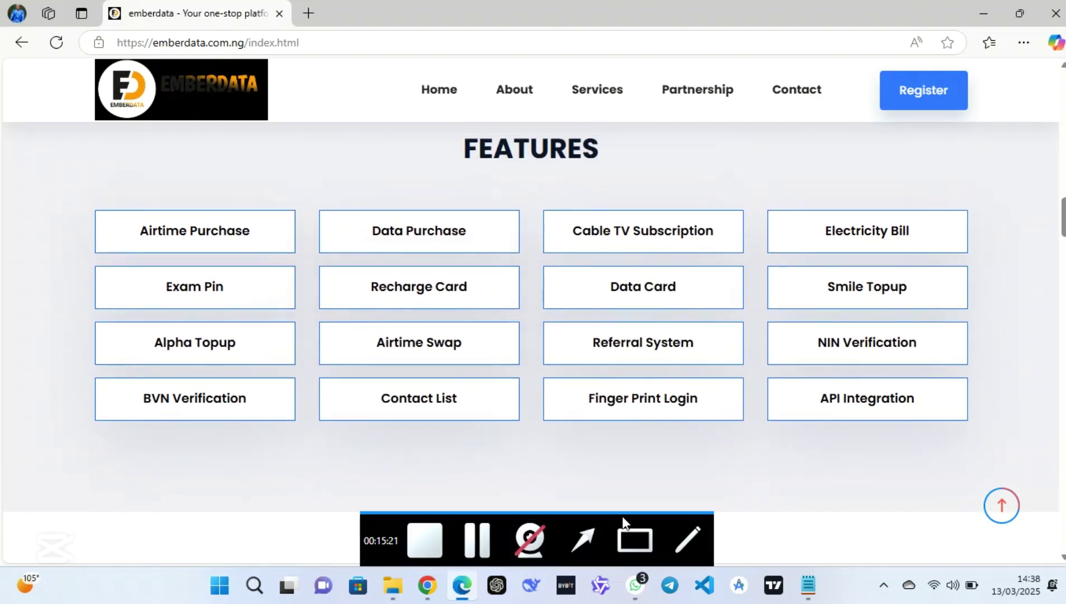
click(630, 521)
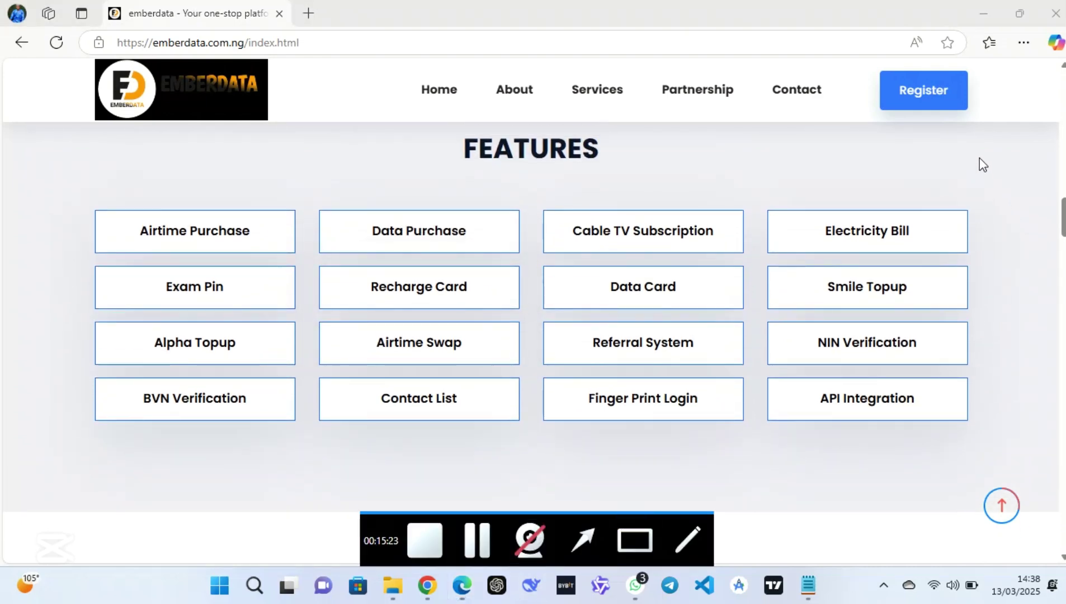
mouse_move(986, 130)
mouse_down()
mouse_move(440, 331)
mouse_move(79, 484)
mouse_move(40, 473)
mouse_up()
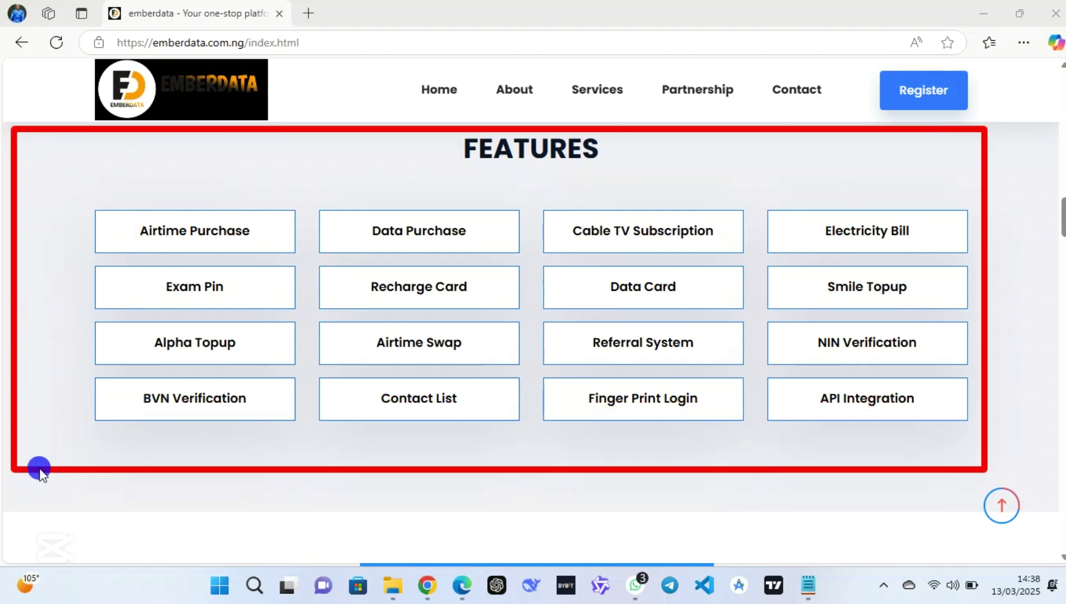
mouse_move(494, 545)
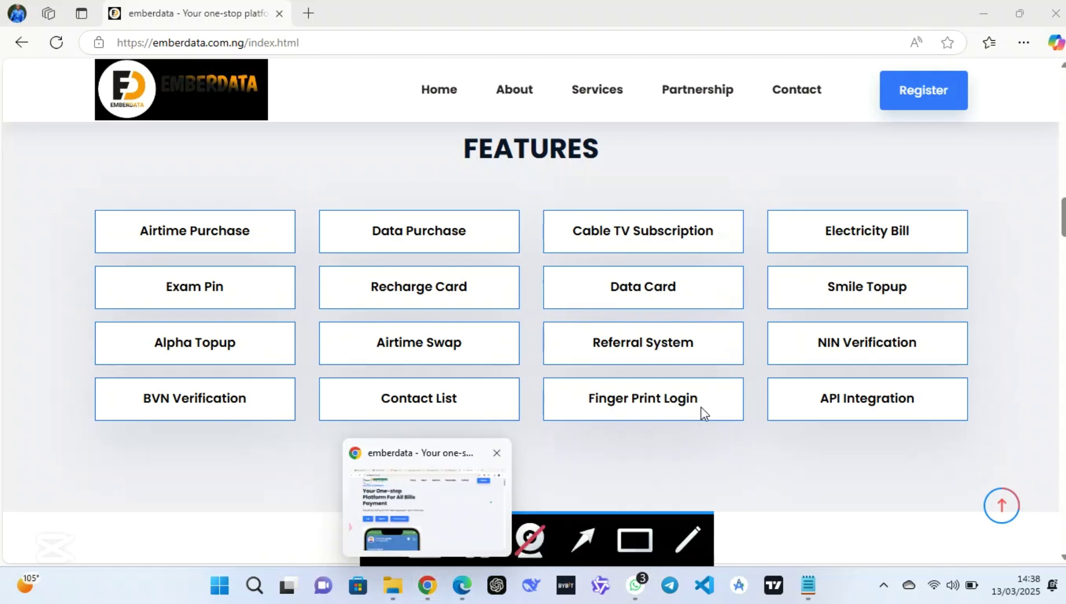
scroll(700, 407, up, 20)
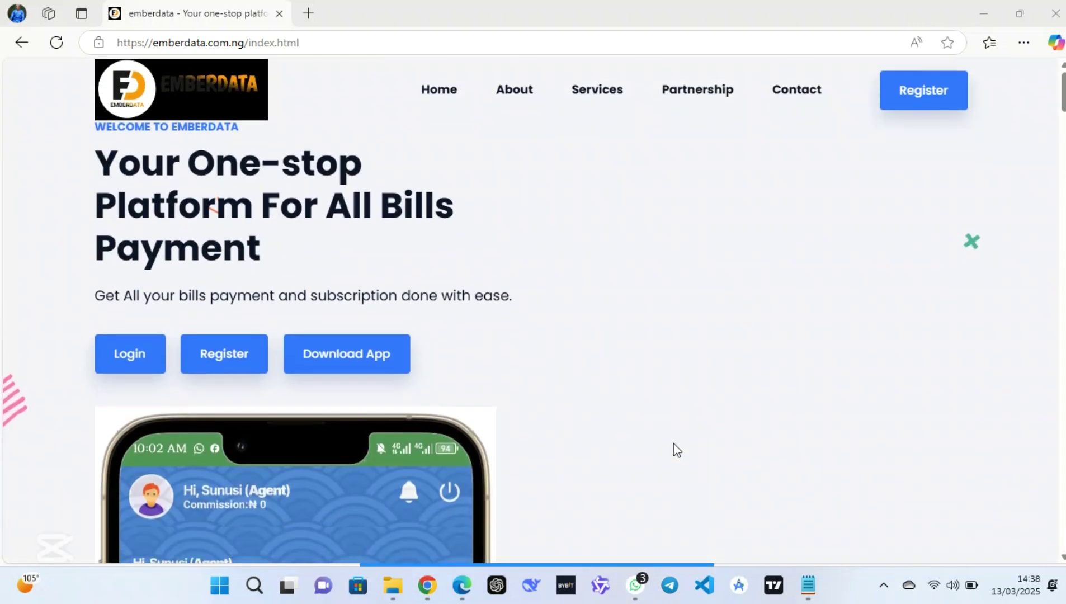
click(482, 548)
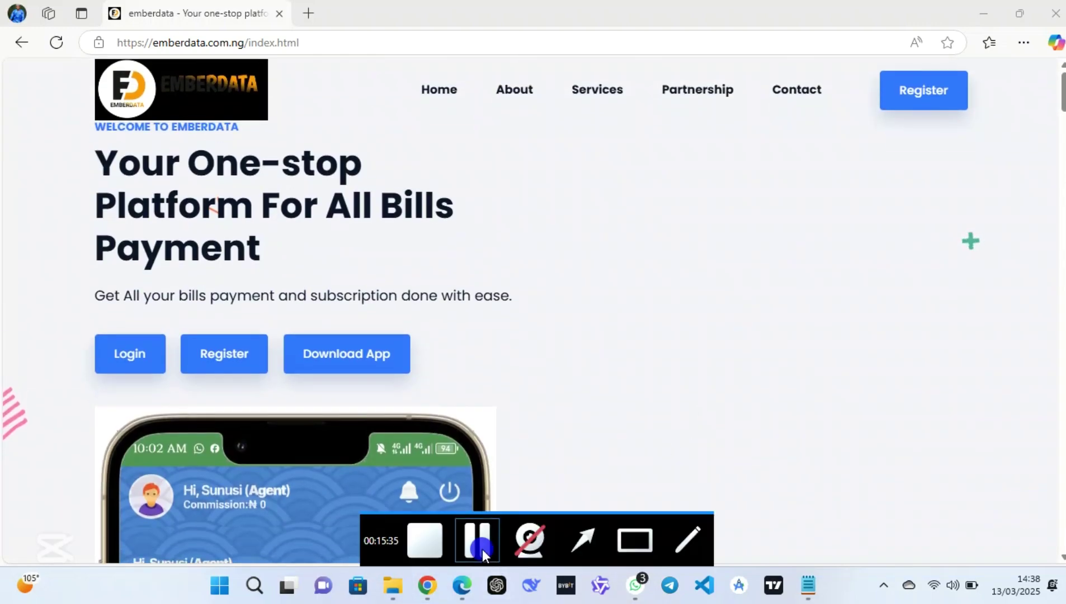